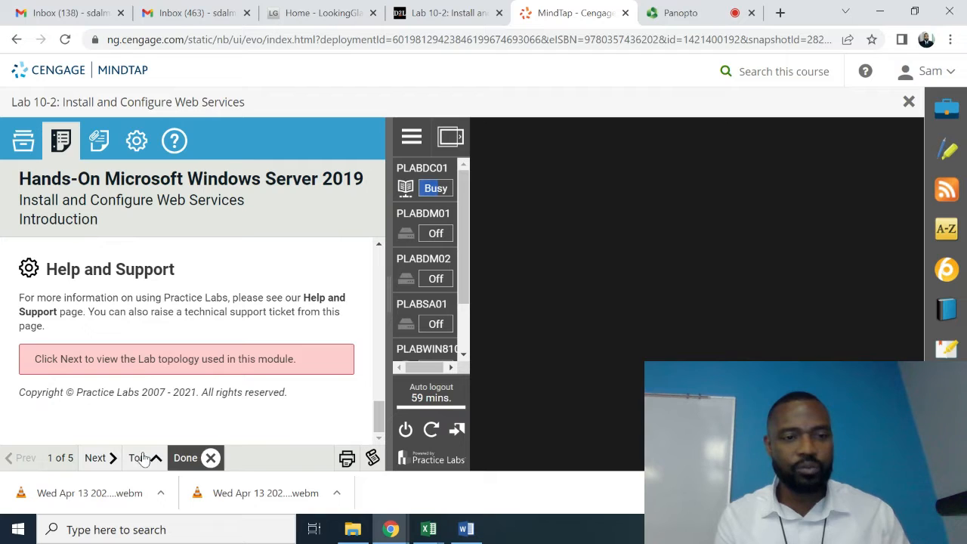
Advance the lab guide to the Lab Topology page and power on the PLABDM01 and PLABDM02 servers
click(107, 458)
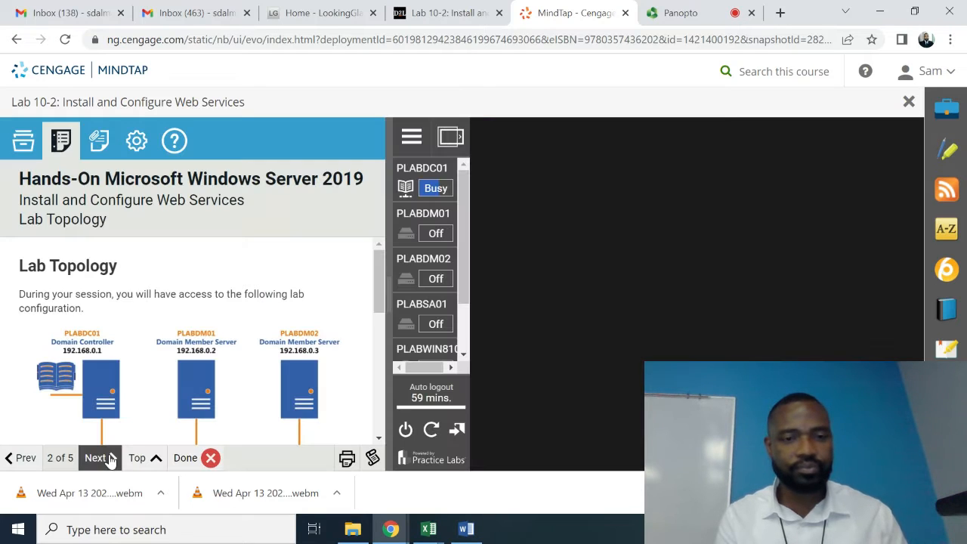
scroll(382, 446, down, 2)
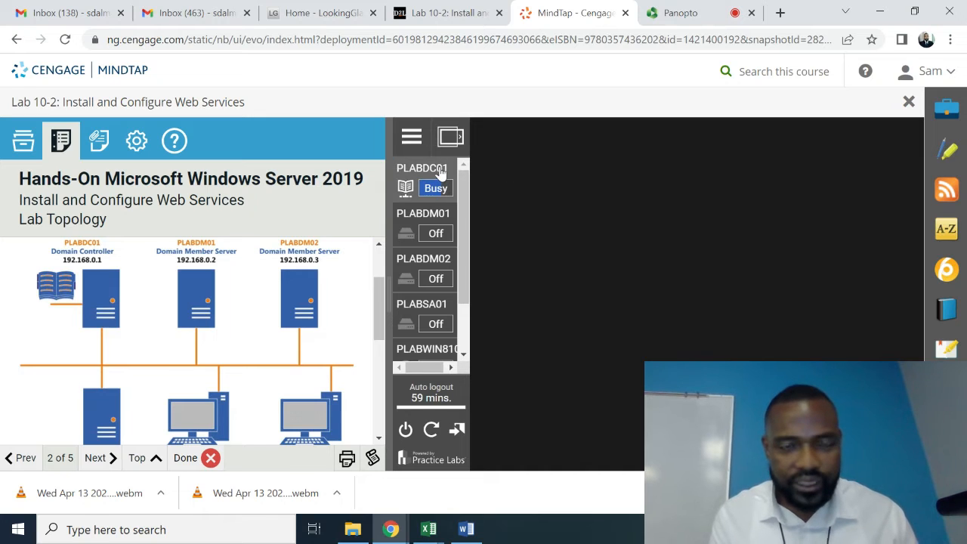
click(435, 233)
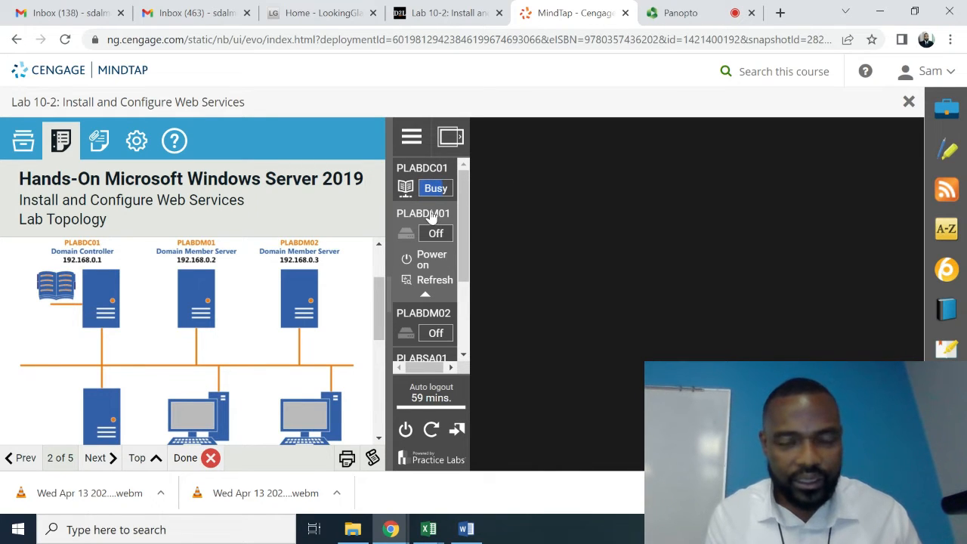
click(421, 261)
click(438, 317)
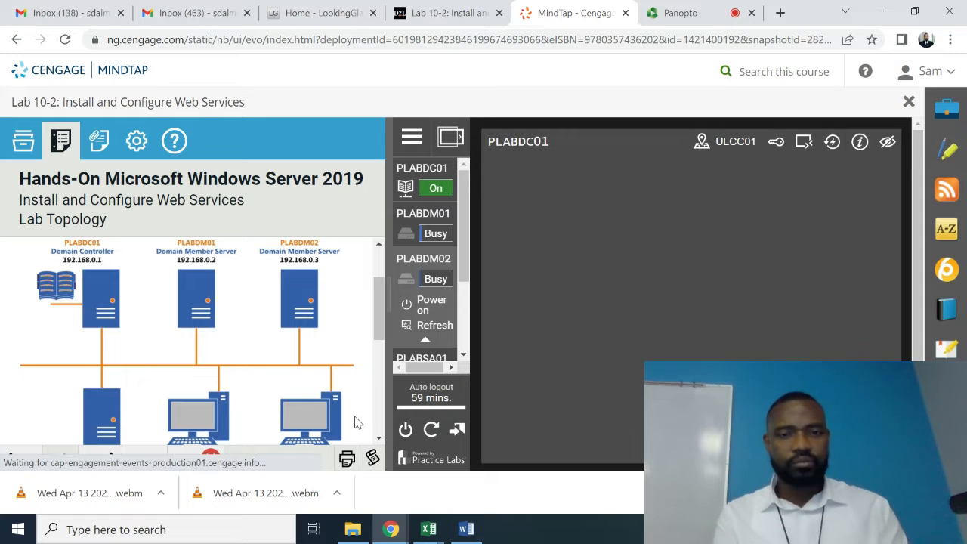
Open Exercise 1 - Manage Web and FTP Services, check its required devices, and power off the PLABDM02 server
scroll(379, 441, down, 5)
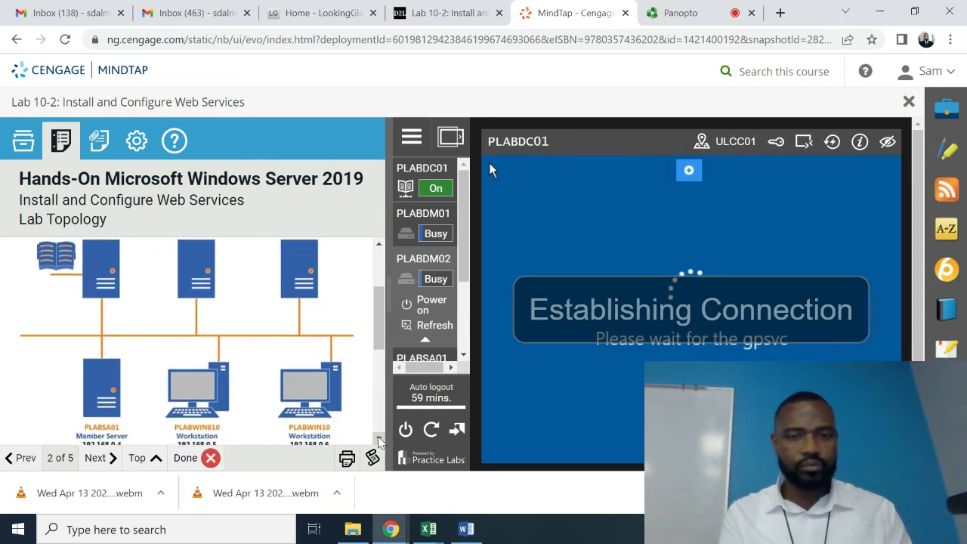
scroll(379, 441, down, 1)
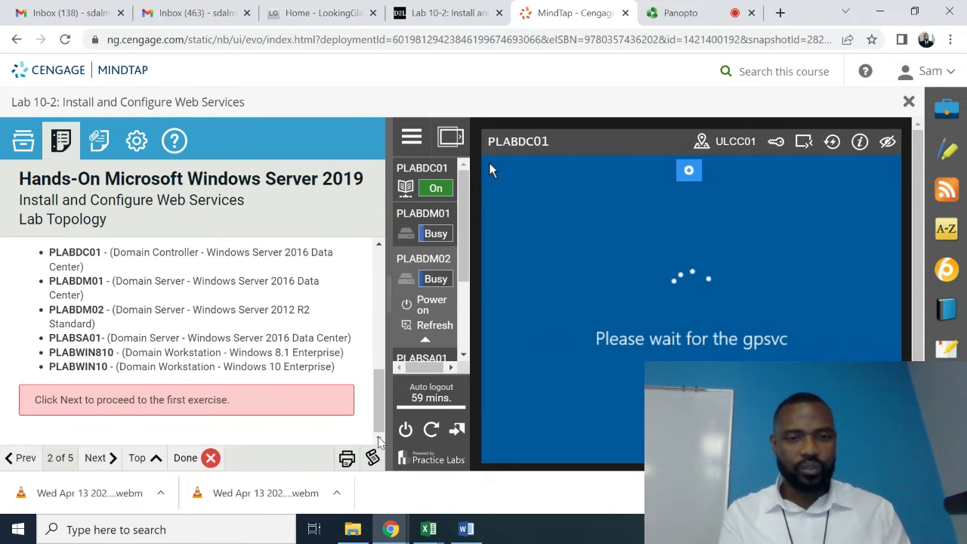
click(100, 459)
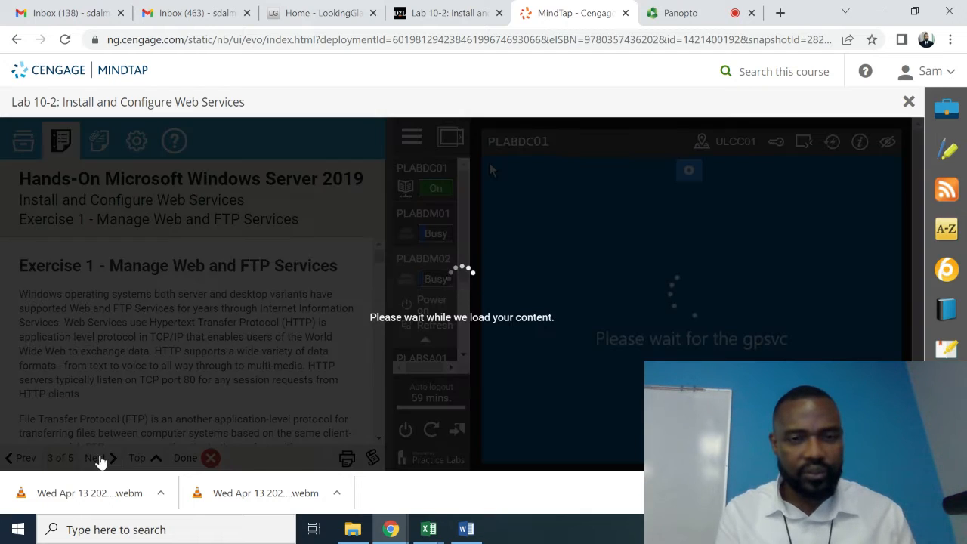
scroll(377, 441, down, 7)
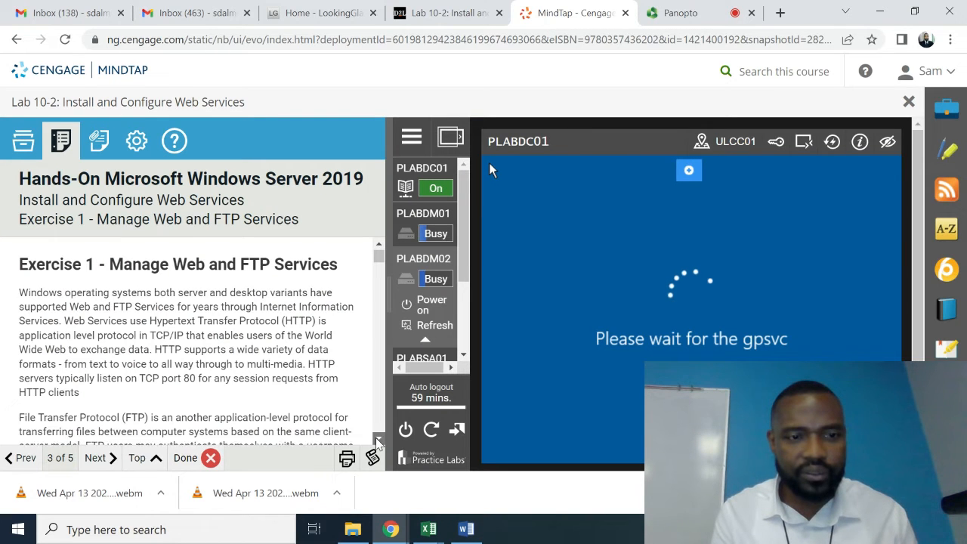
scroll(379, 444, down, 6)
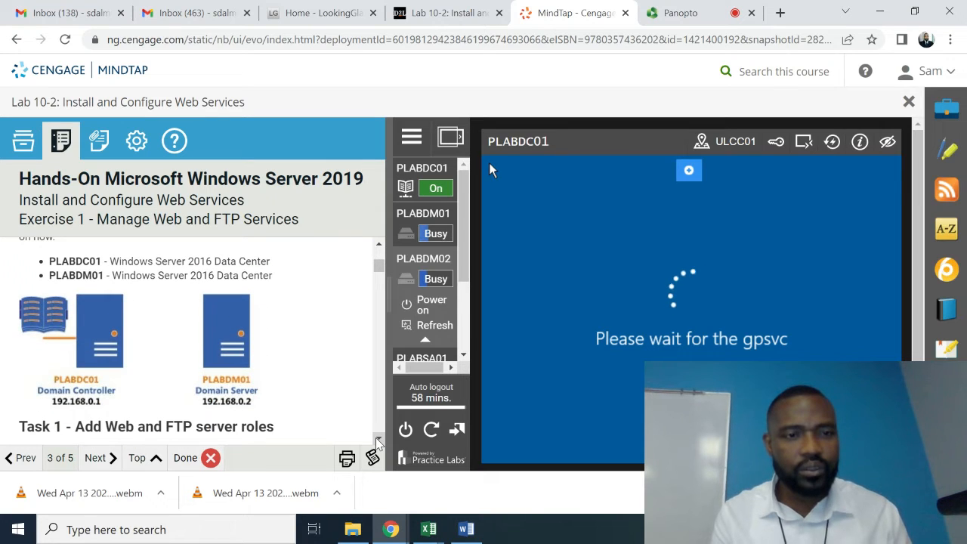
scroll(379, 444, down, 1)
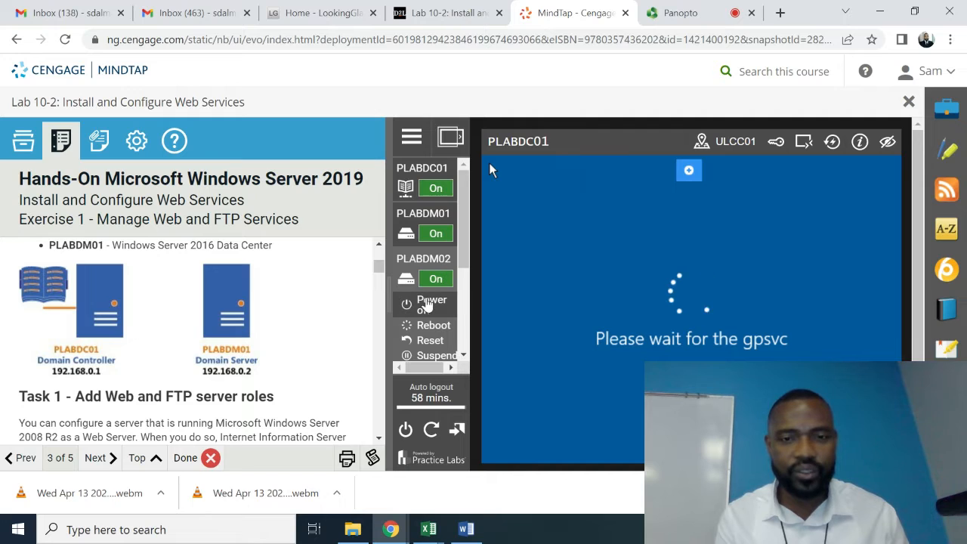
click(426, 304)
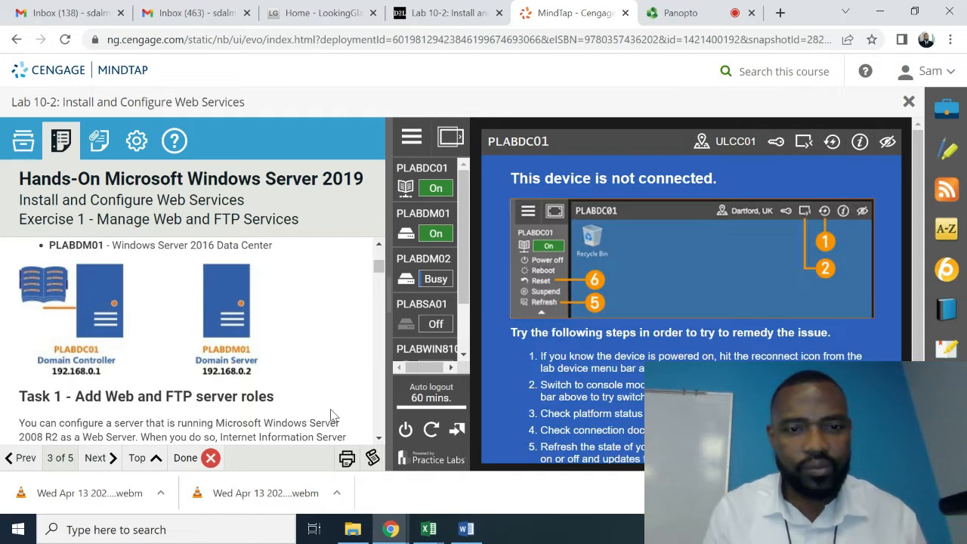
Connect to PLABDM01 and read Step 1 of Task 1 - Add Web and FTP server roles in the lab guide
scroll(382, 440, down, 1)
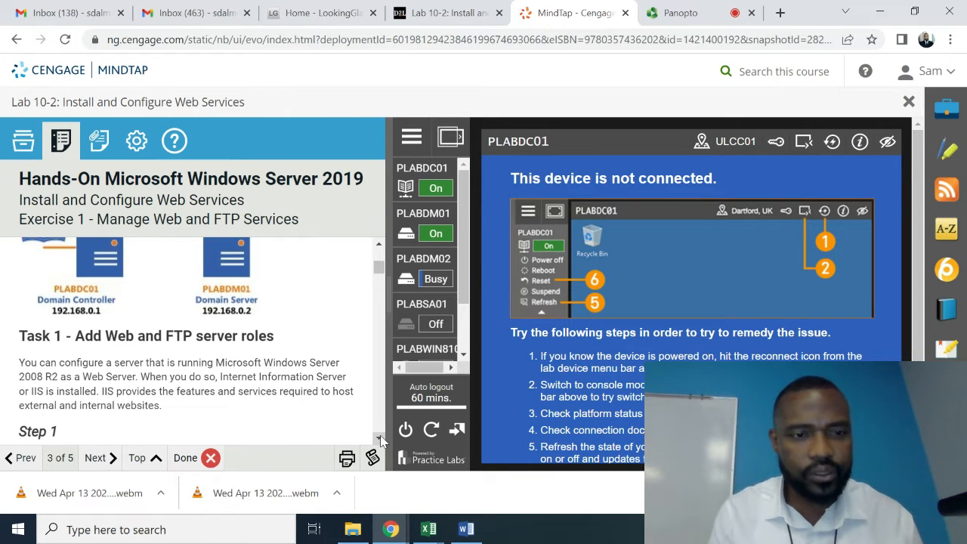
scroll(381, 440, down, 3)
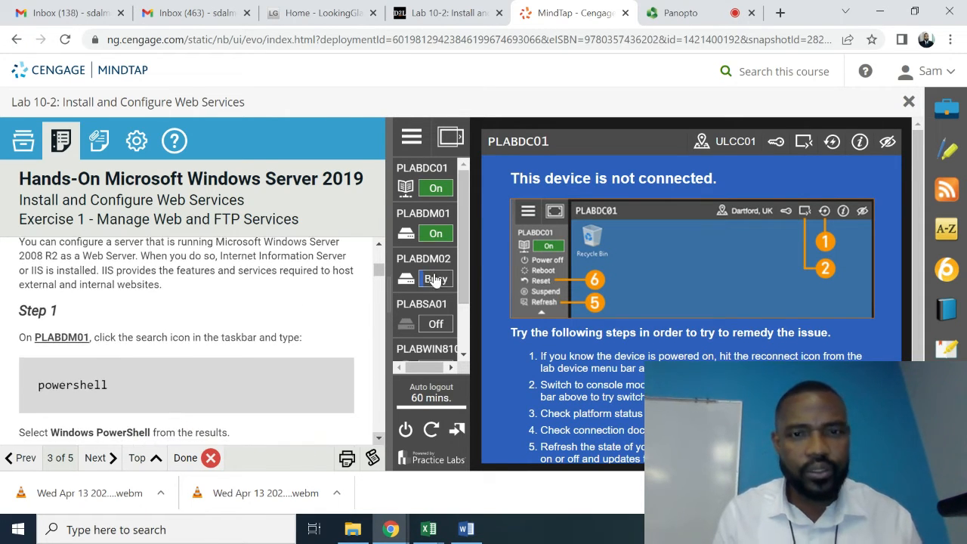
click(427, 215)
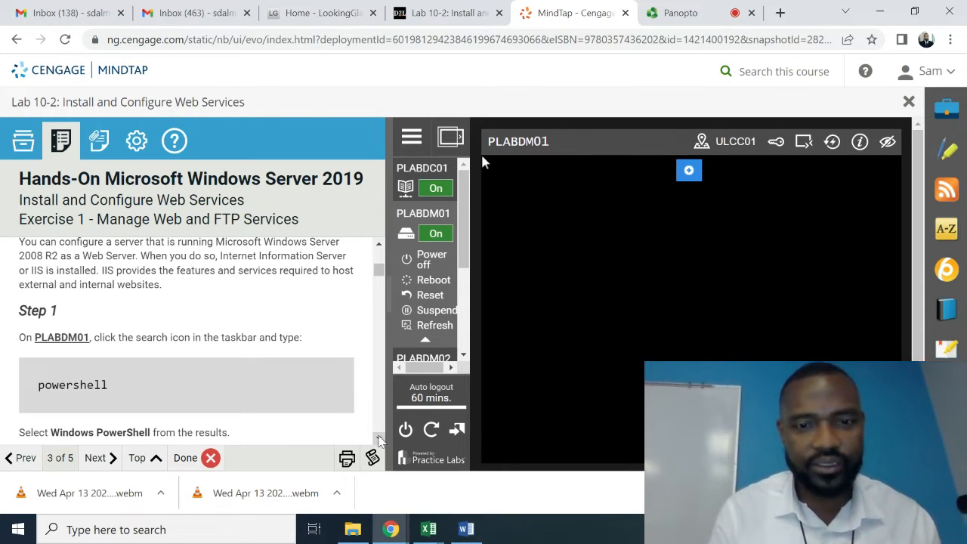
click(379, 438)
click(379, 438)
click(379, 438)
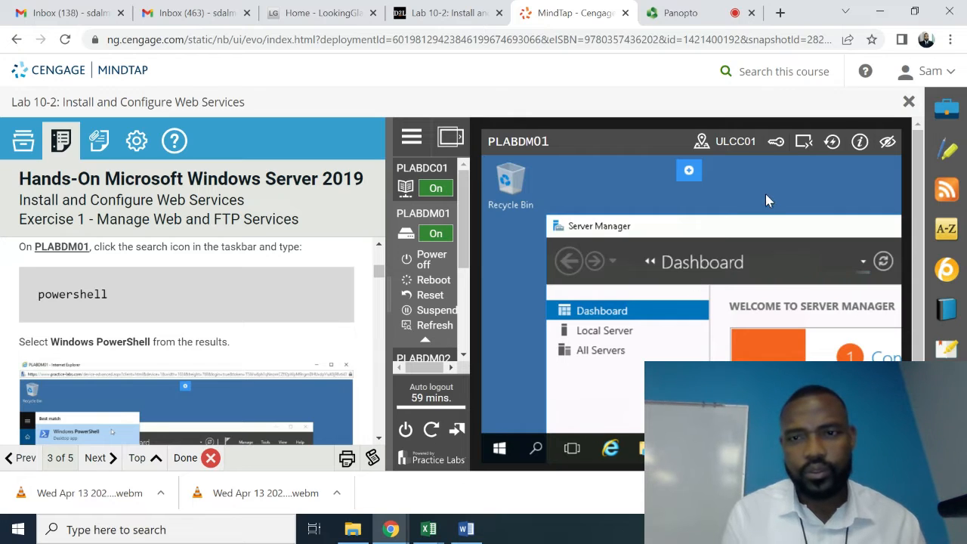
Reposition the Server Manager window on PLABDM01 so its menu bar is reachable, and look through the available tools
drag(752, 229, 689, 218)
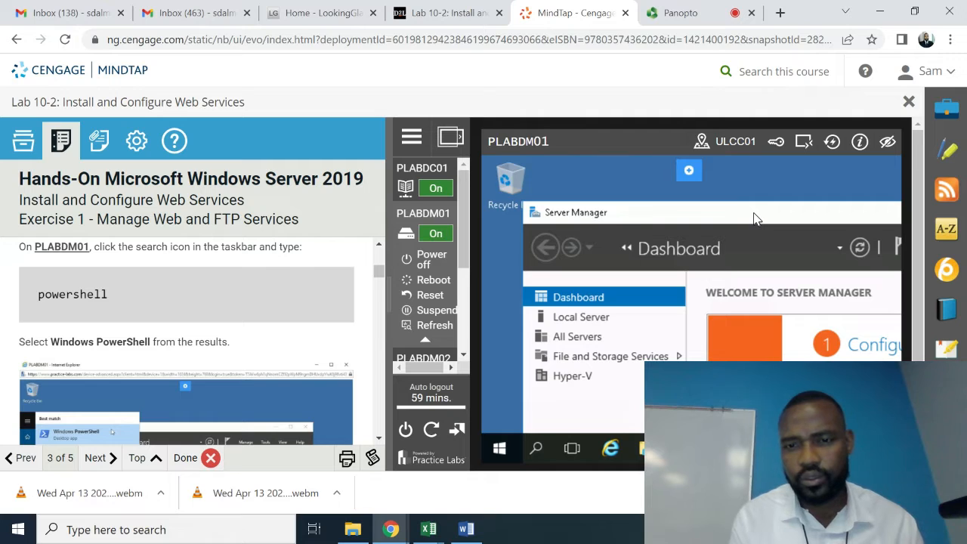
drag(684, 208, 598, 192)
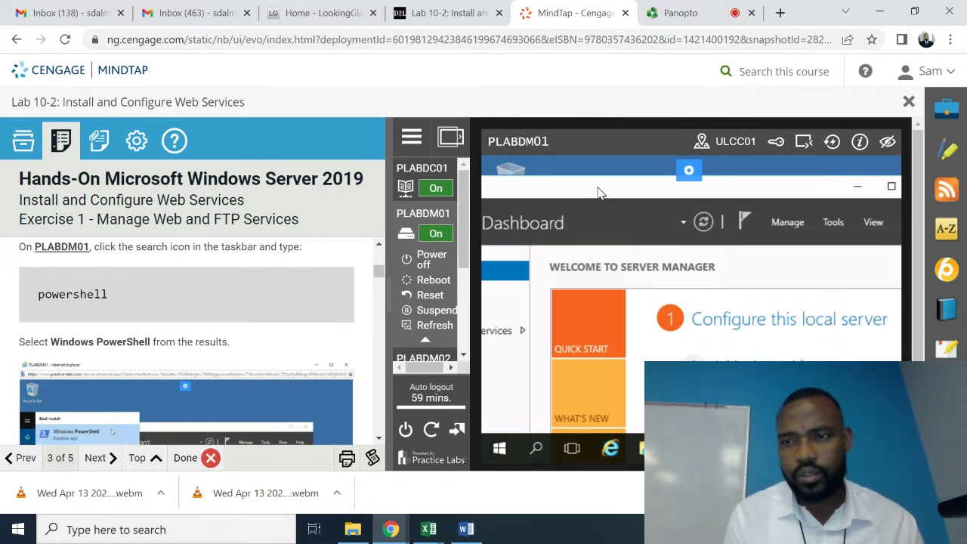
click(833, 222)
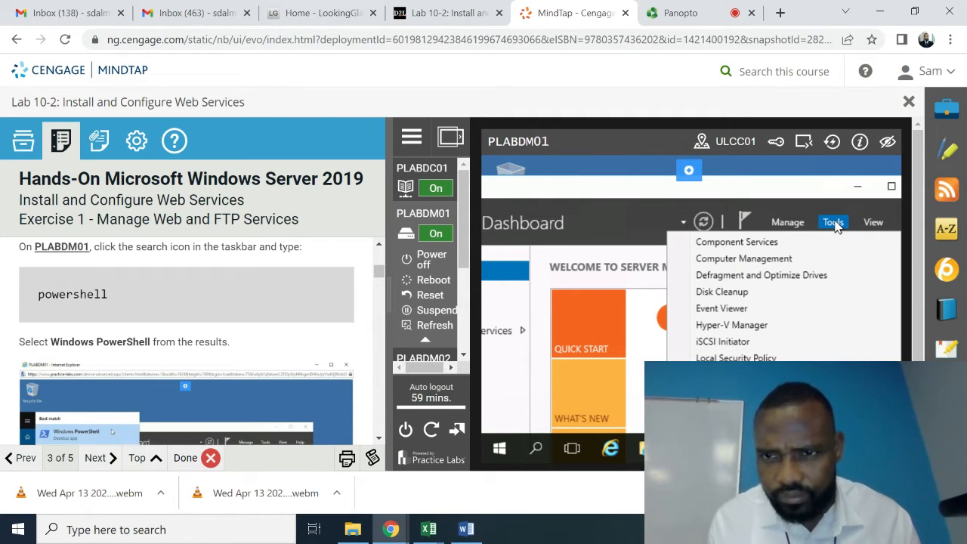
click(613, 191)
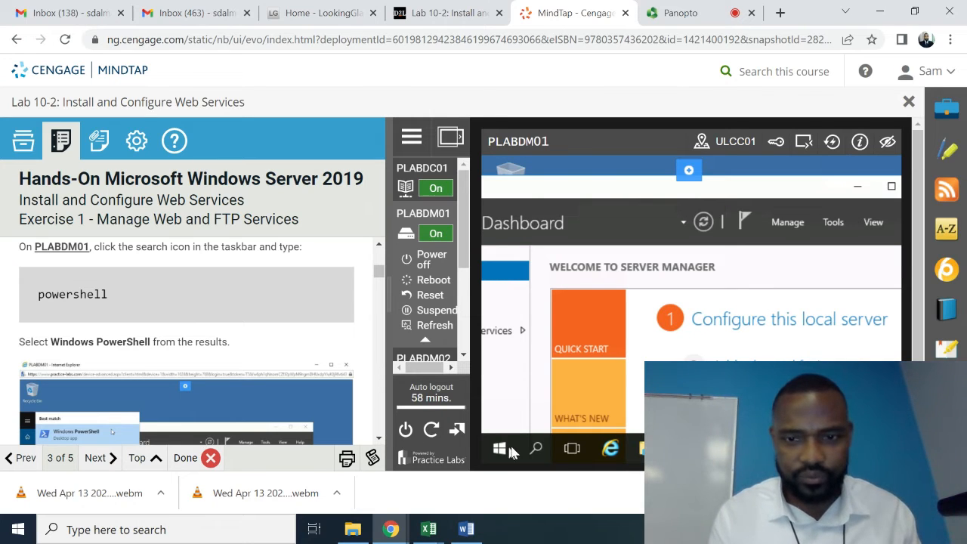
Search for "windows" on PLABDM01 and open Windows PowerShell from the results
click(537, 450)
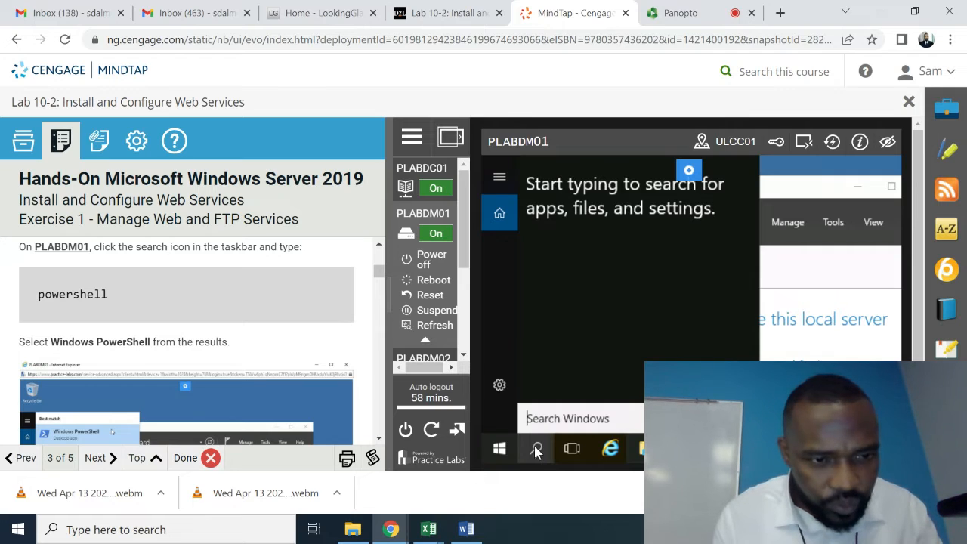
text(w)
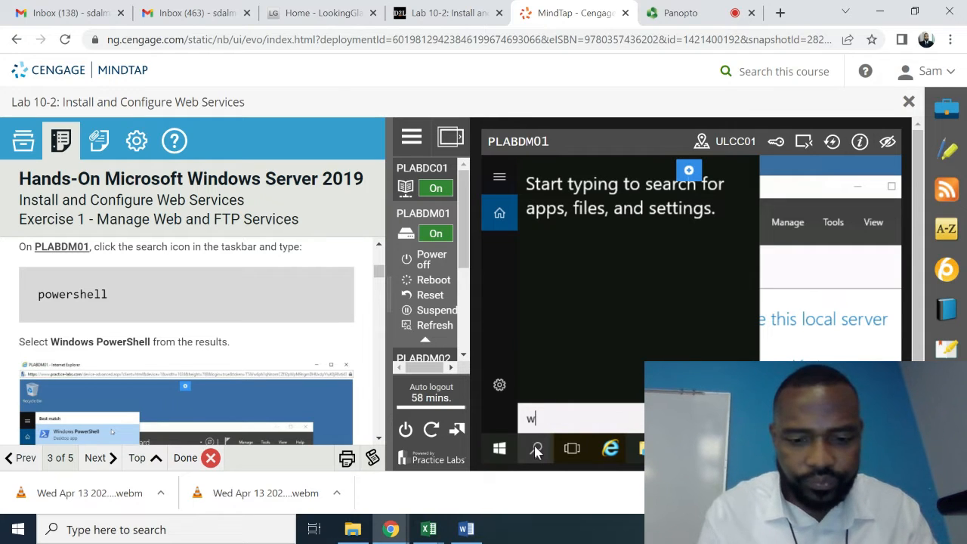
text(indows)
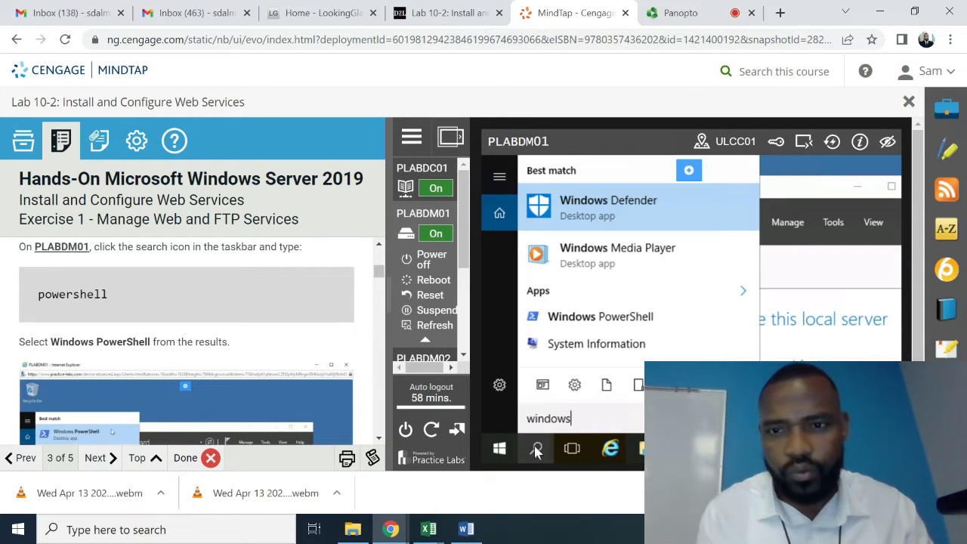
click(583, 316)
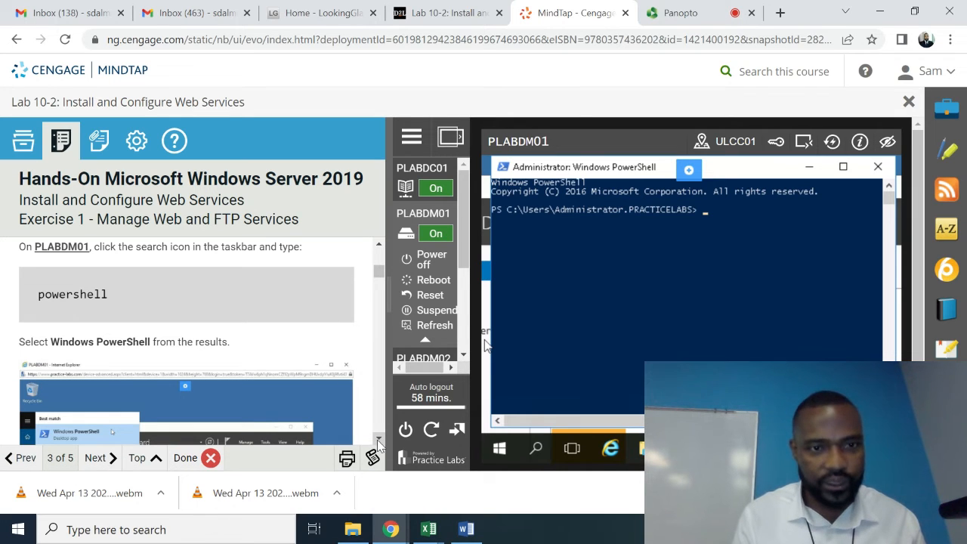
Copy the guide's command Add-WindowsFeature Web-WebServer,Web-Ftp-Server -IncludeManagementTools -IncludeAllSubFeature into the remote session's Web Clipboard
click(378, 443)
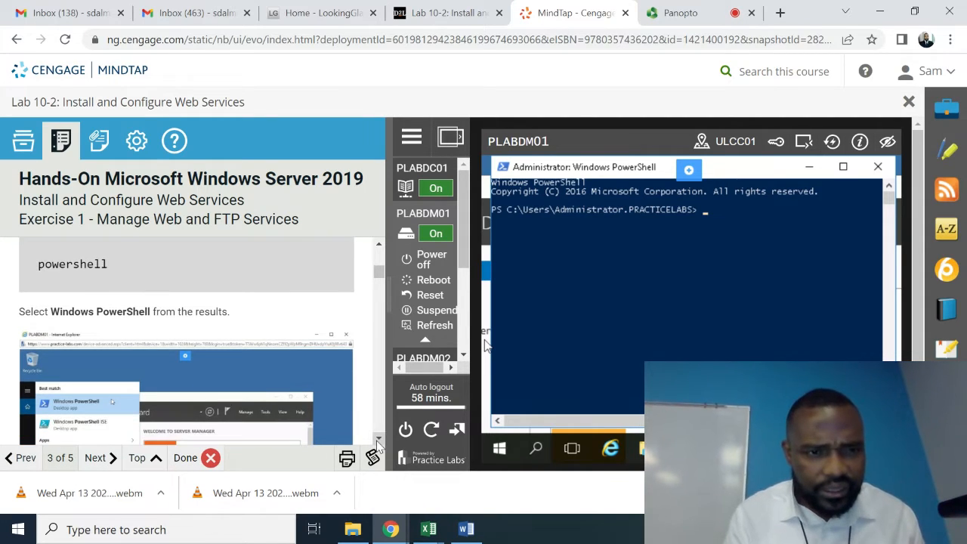
scroll(378, 443, down, 5)
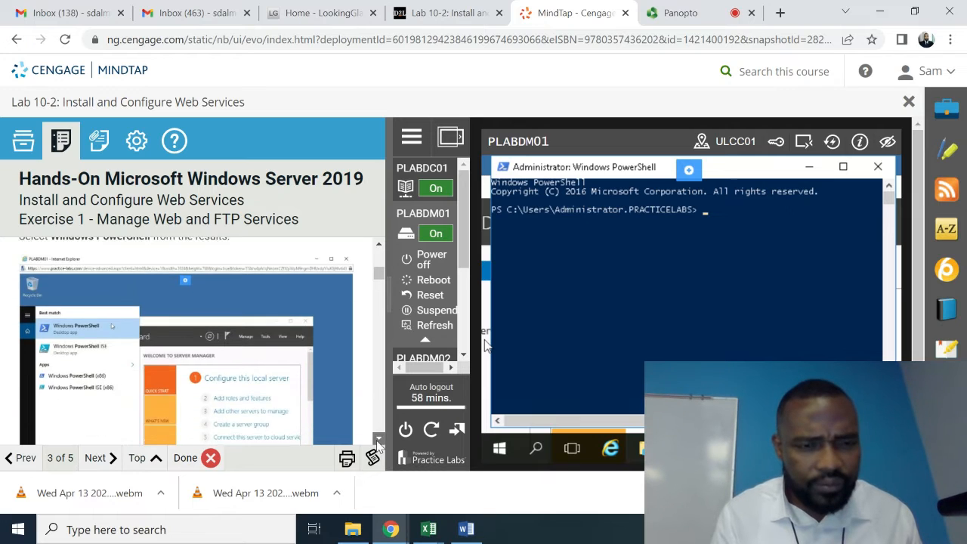
scroll(379, 443, down, 5)
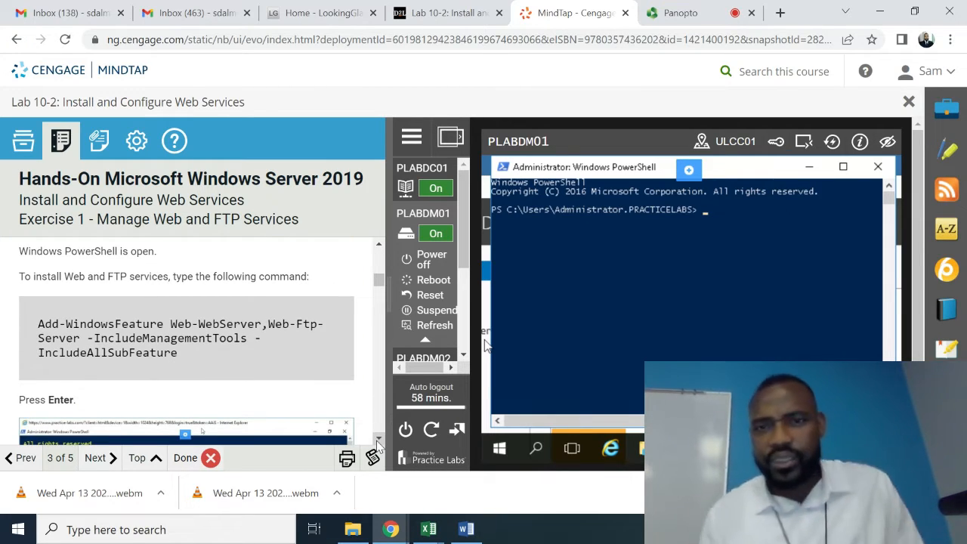
click(688, 171)
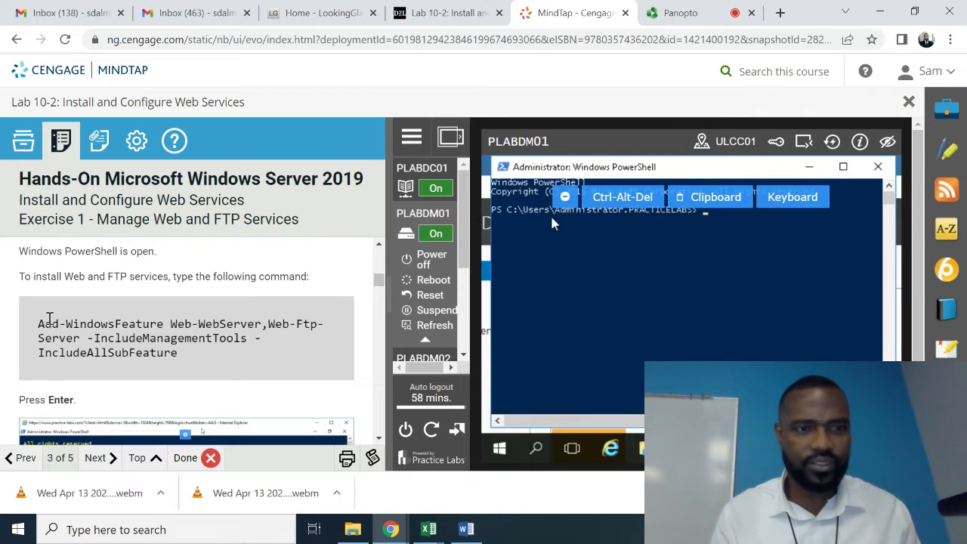
drag(59, 323, 187, 358)
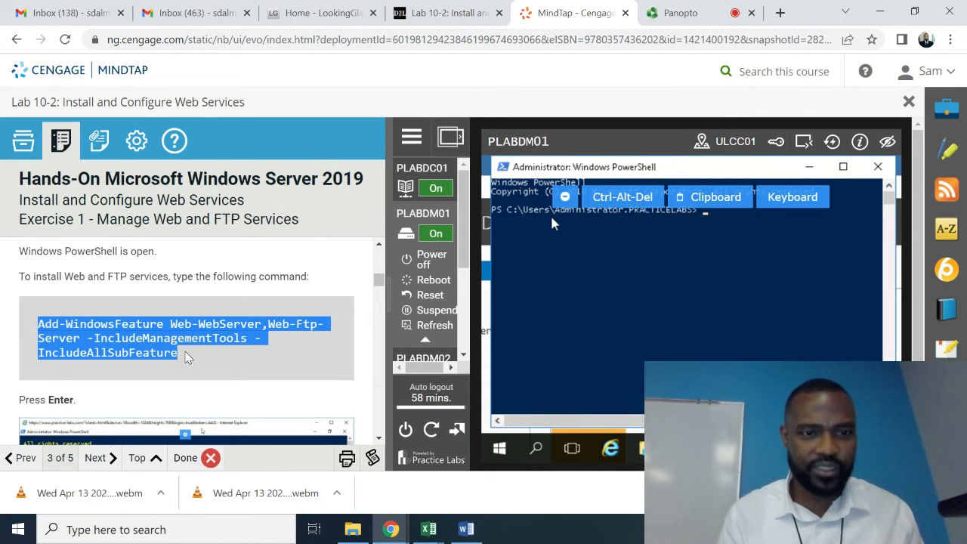
click(603, 304)
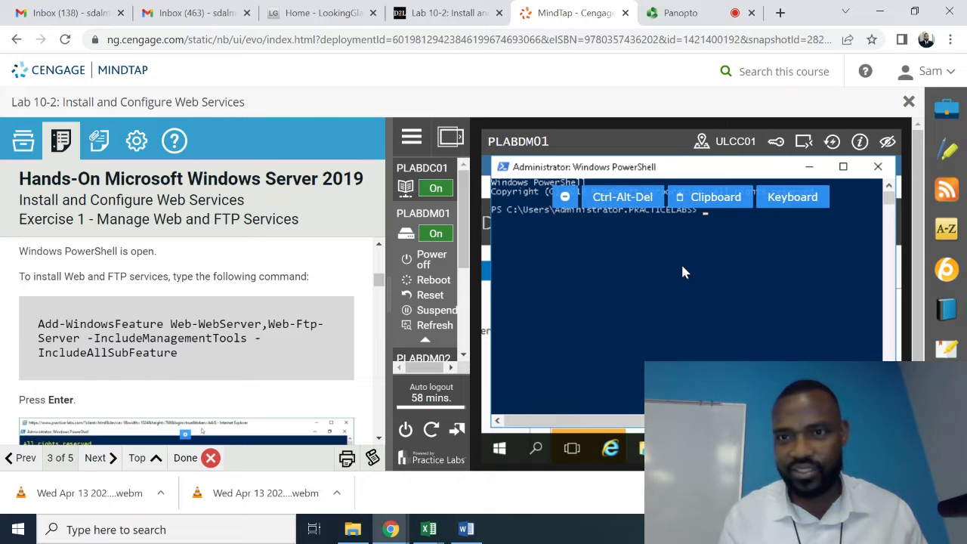
click(728, 207)
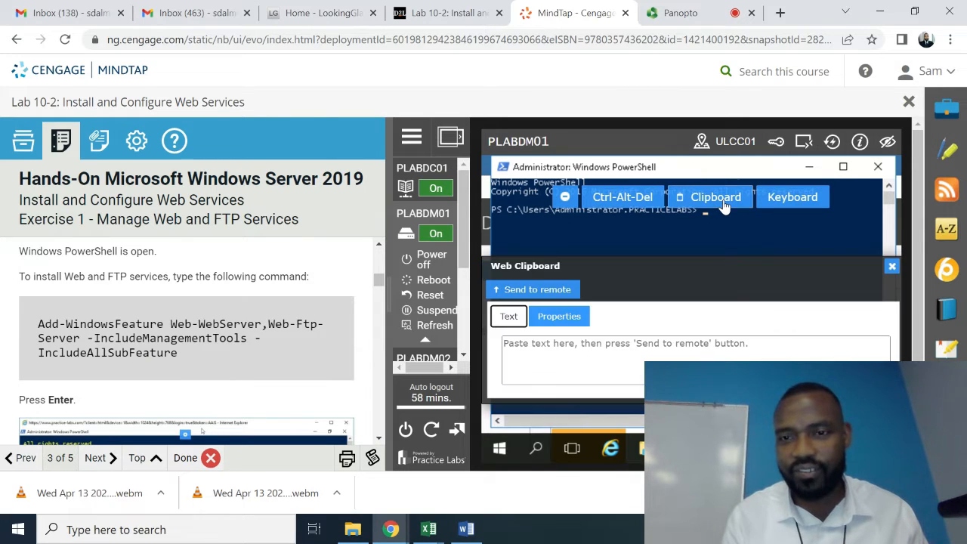
click(555, 350)
key(ctrl+v)
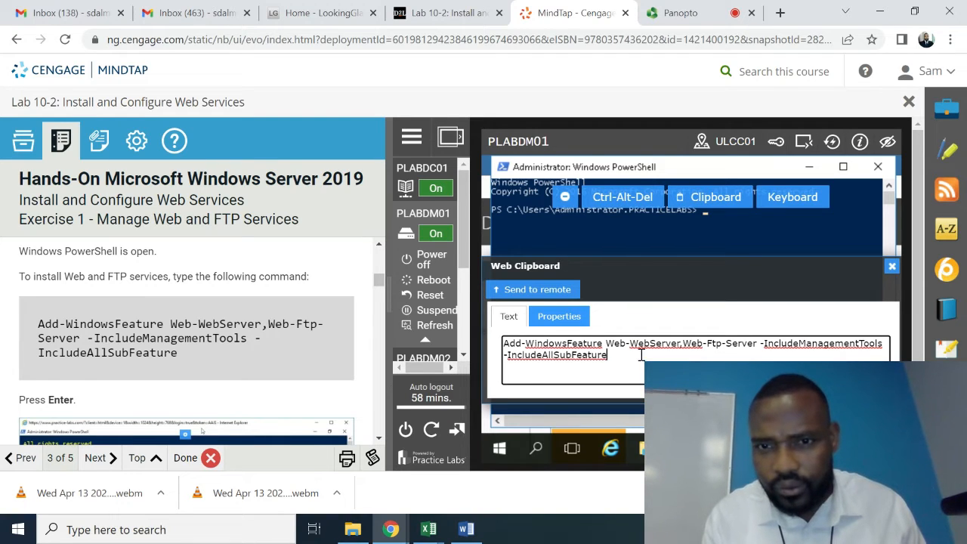
Send the Web Clipboard text to PLABDM01, insert the Add-WindowsFeature command at the PowerShell prompt, and collapse the remote session controls
click(558, 322)
click(559, 319)
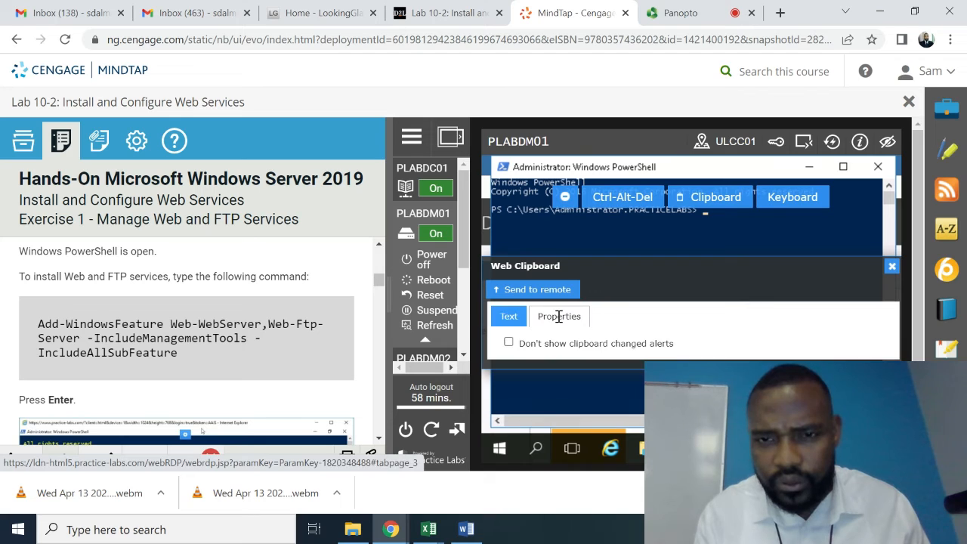
click(504, 316)
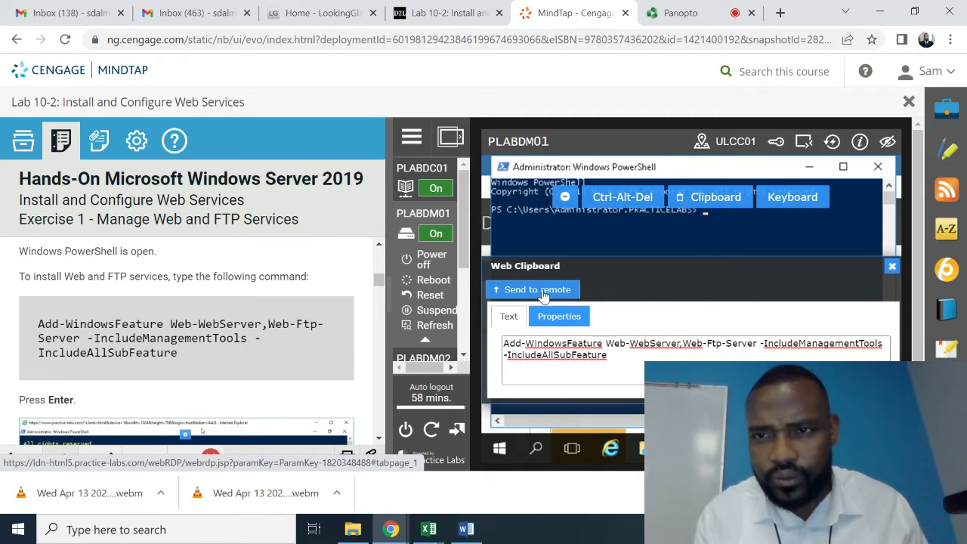
click(892, 268)
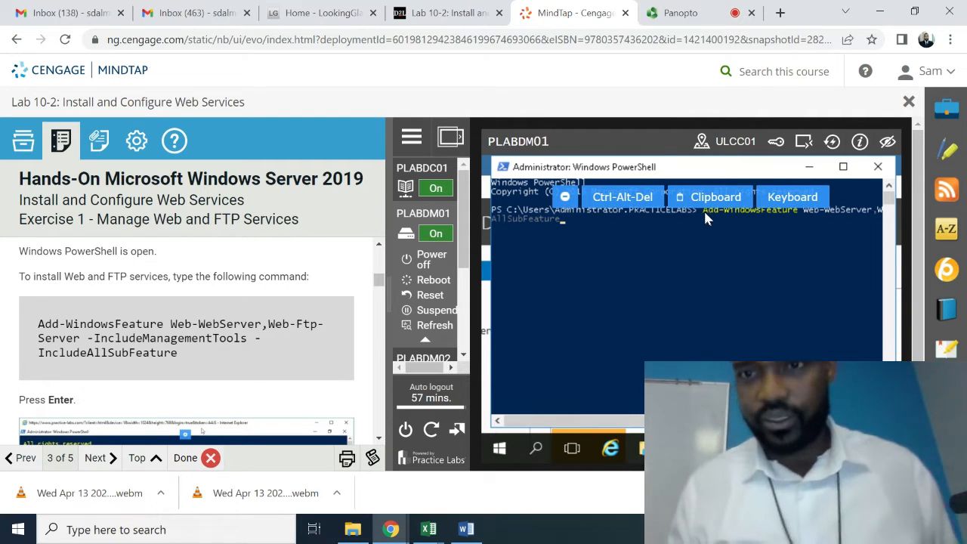
click(563, 198)
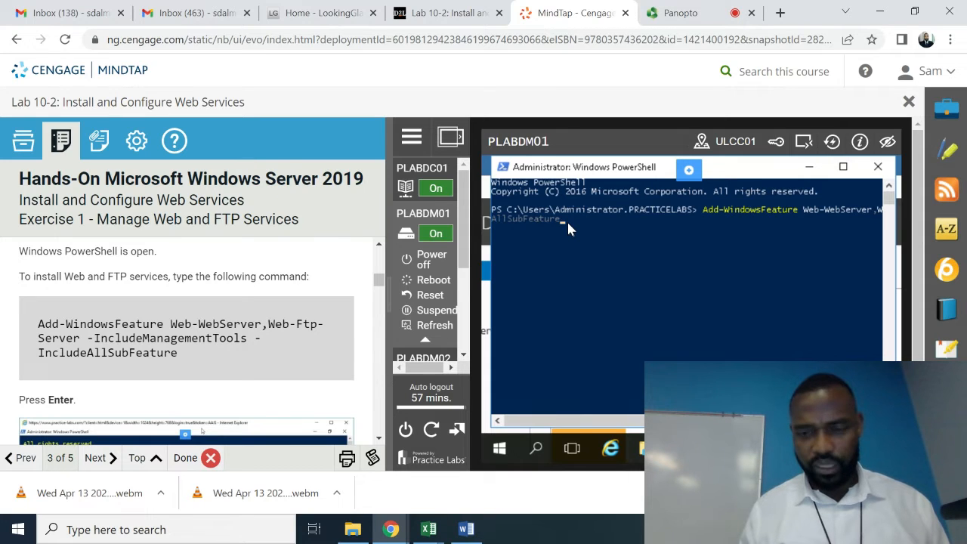
Try to run the Add-WindowsFeature command waiting at the PLABDM01 PowerShell prompt, dismissing the clipboard alerts
click(566, 219)
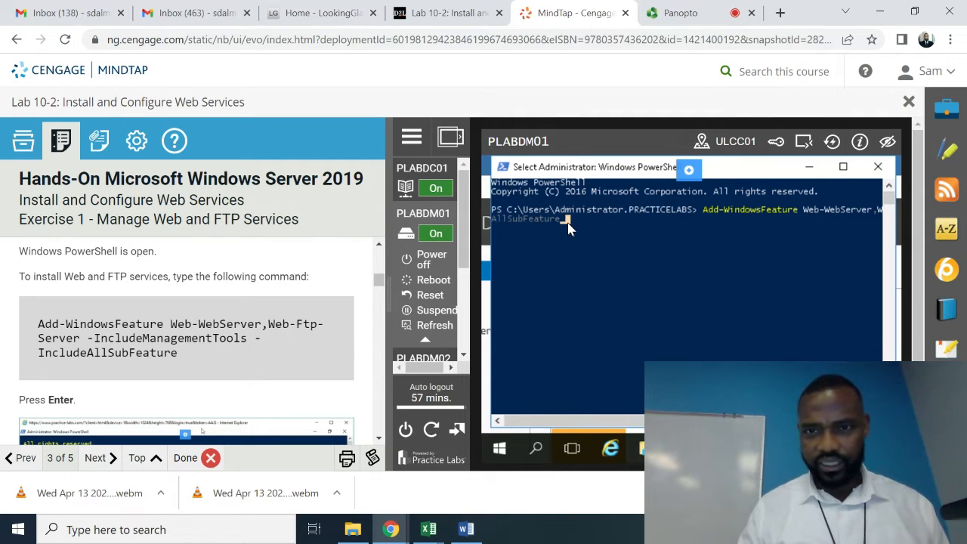
right_click(567, 224)
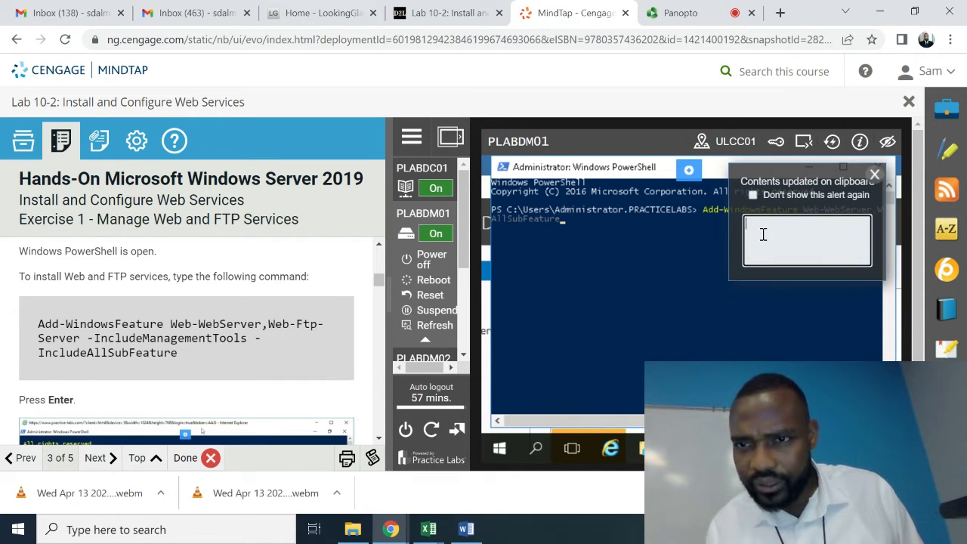
click(872, 179)
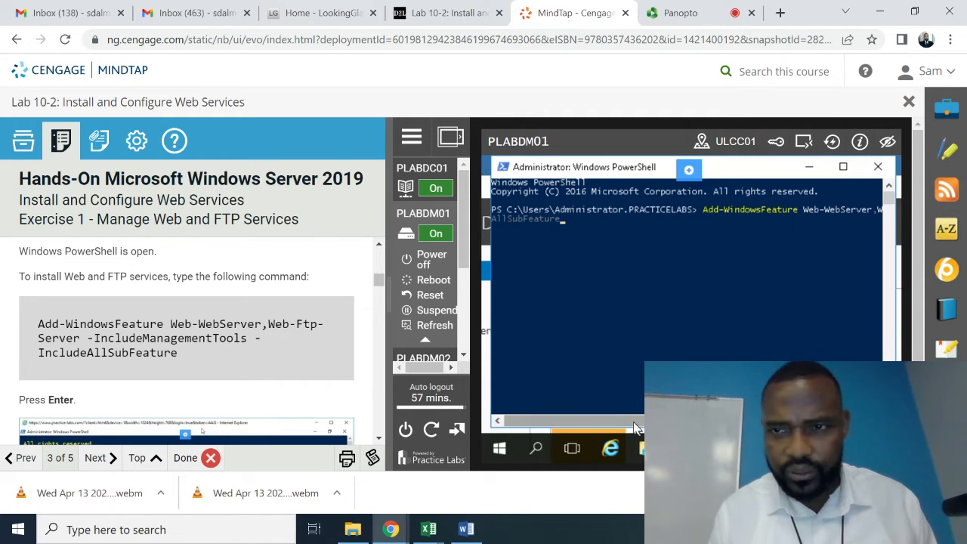
drag(677, 421, 596, 425)
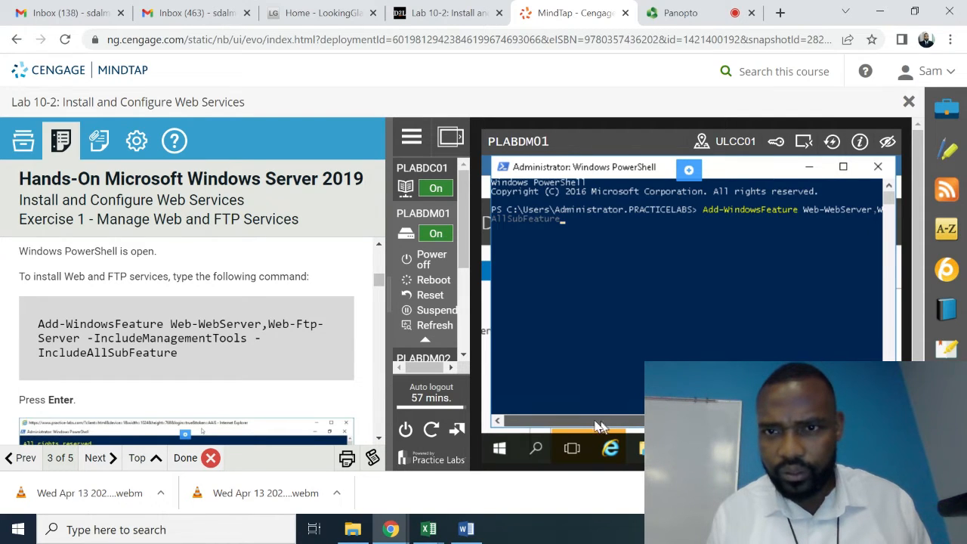
click(563, 217)
key(Return)
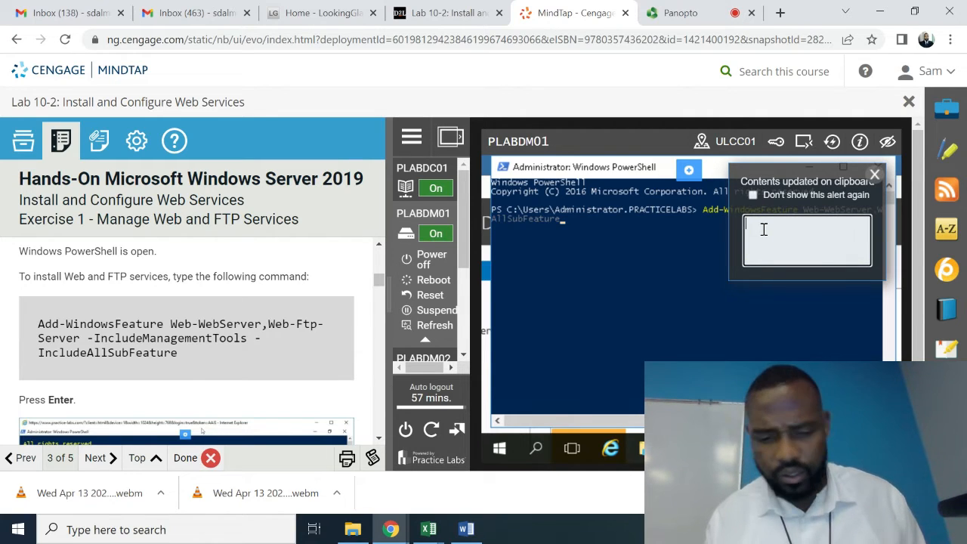
key(ctrl+v)
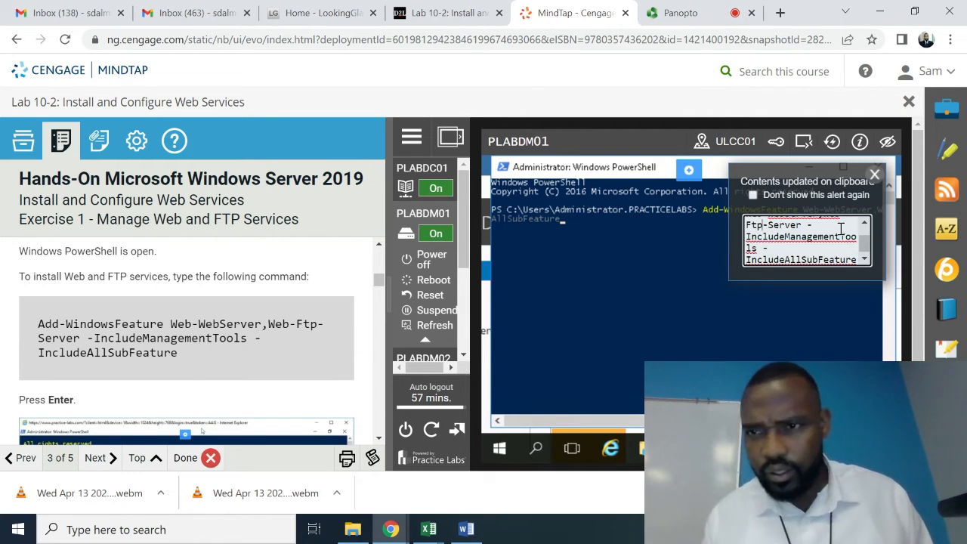
click(874, 176)
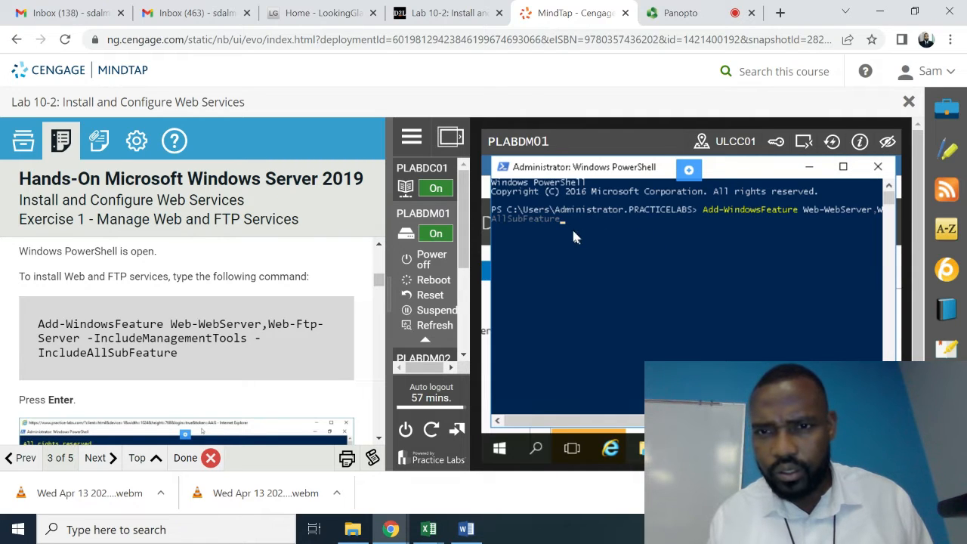
Display the remote session's on-screen keyboard and execute the Add-WindowsFeature command to install the Web and FTP services on PLABDM01
click(688, 169)
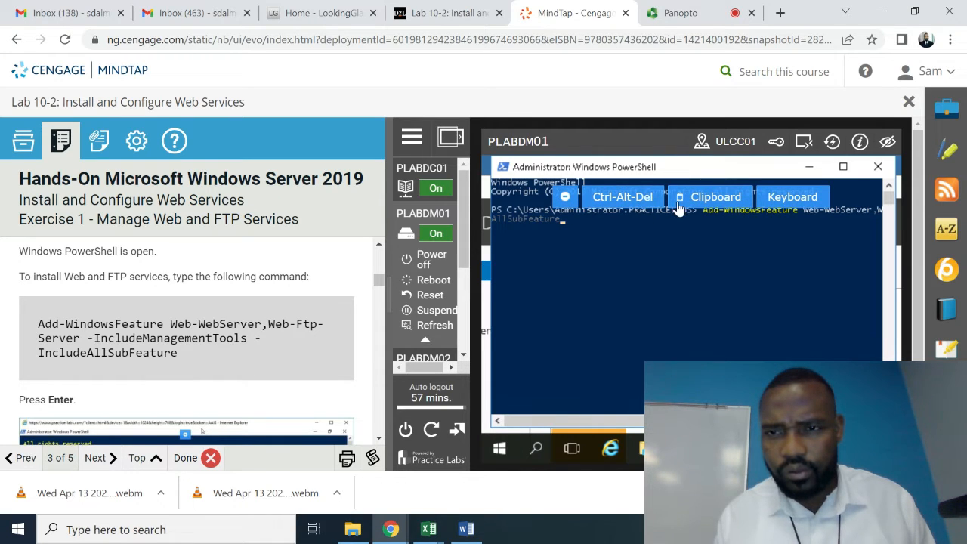
click(773, 200)
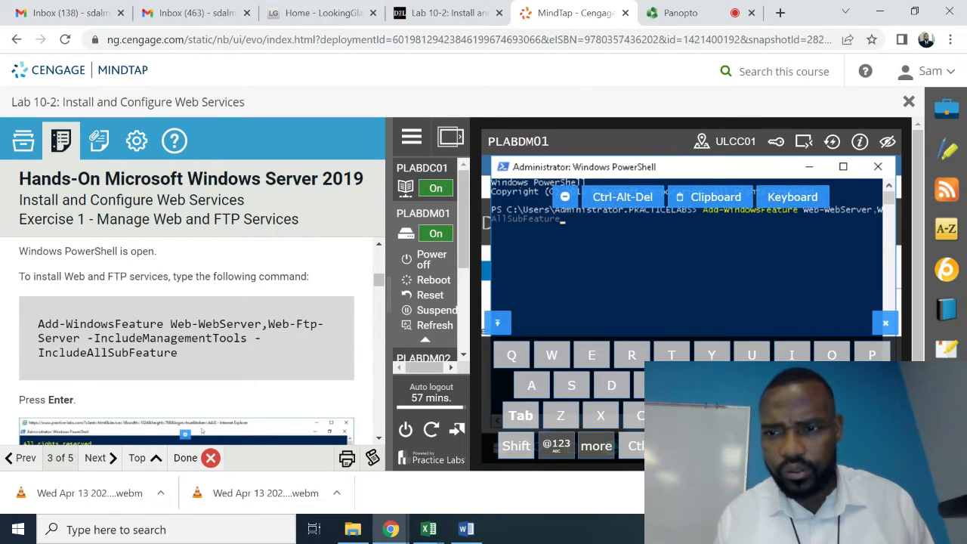
key(Return)
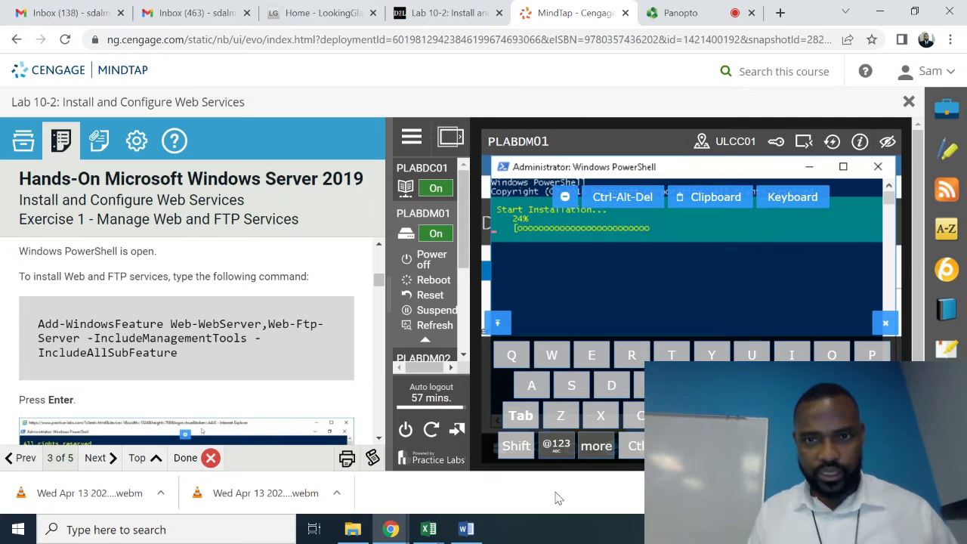
Read the guide's Steps 3 and 4 on the role installation and the opening of Task 2 - Configure FTP Server
scroll(380, 443, down, 3)
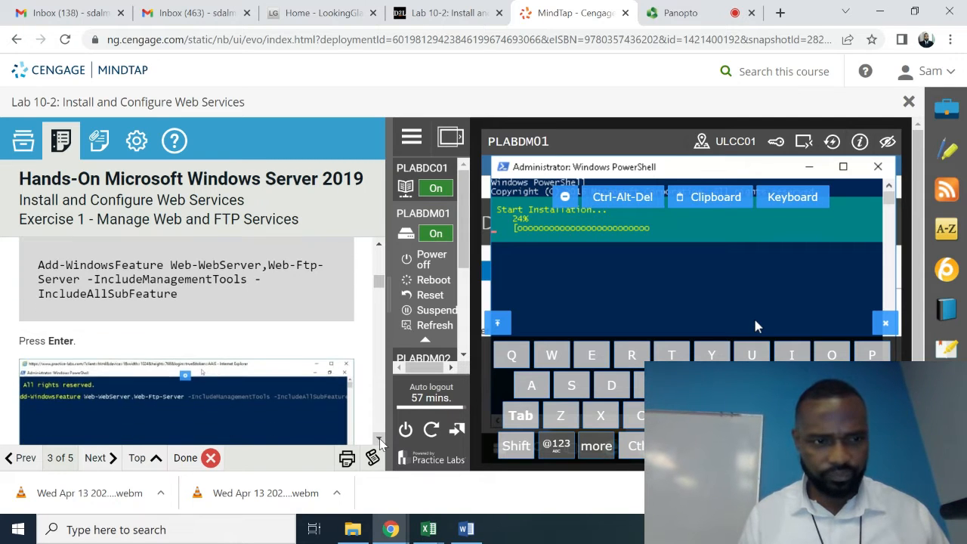
scroll(381, 444, down, 5)
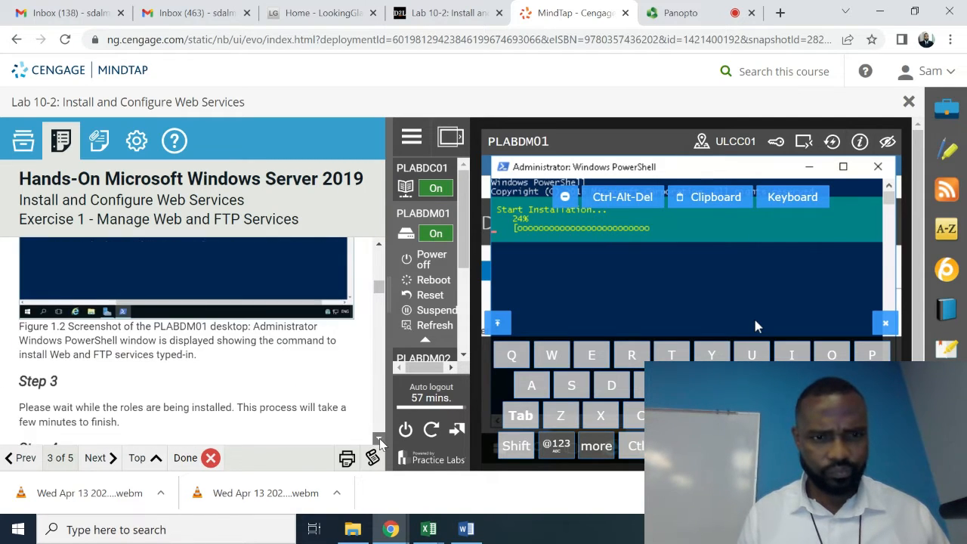
scroll(381, 443, down, 1)
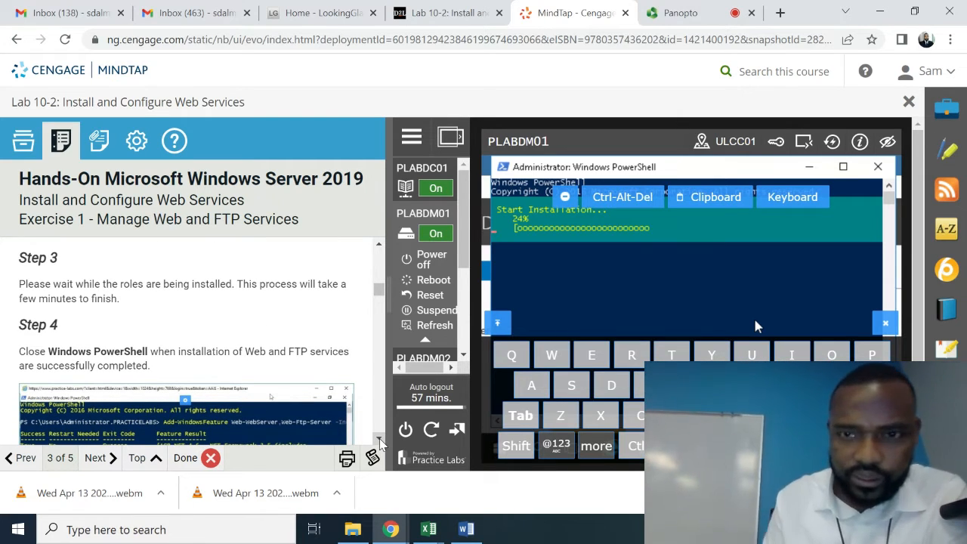
scroll(382, 443, down, 1)
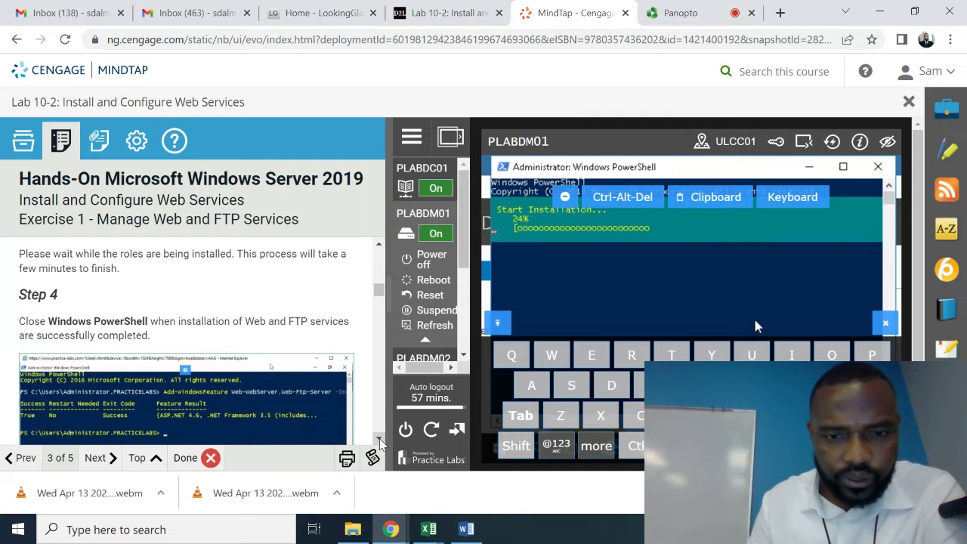
scroll(381, 443, down, 3)
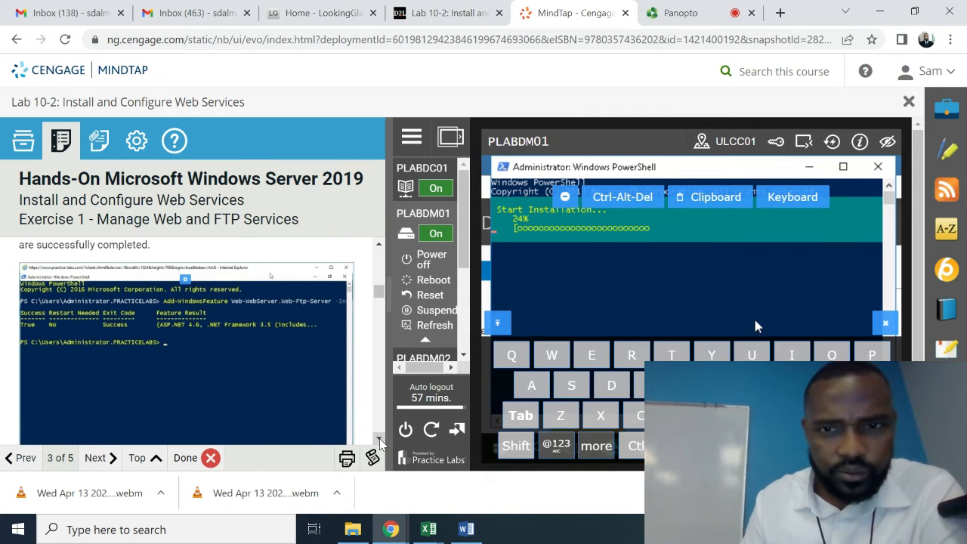
scroll(381, 443, down, 3)
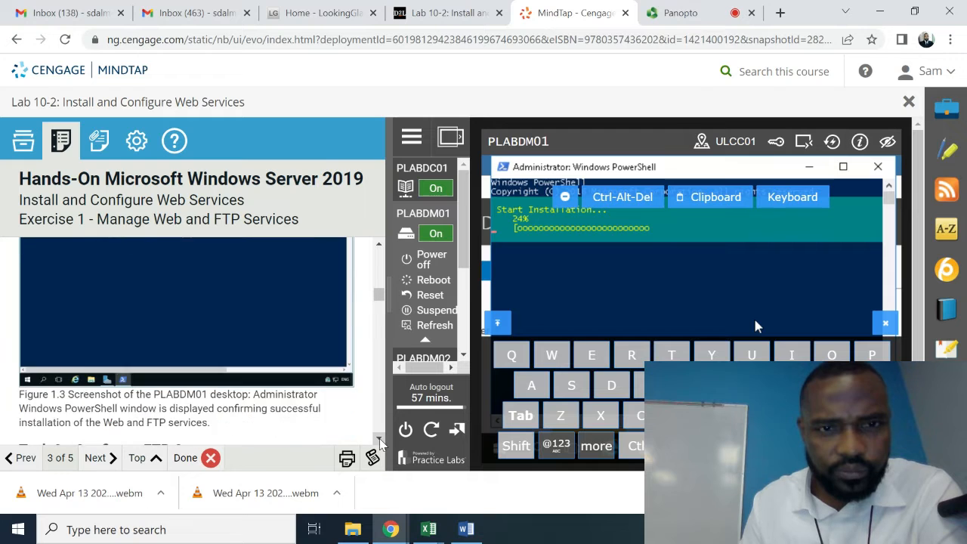
scroll(382, 443, down, 1)
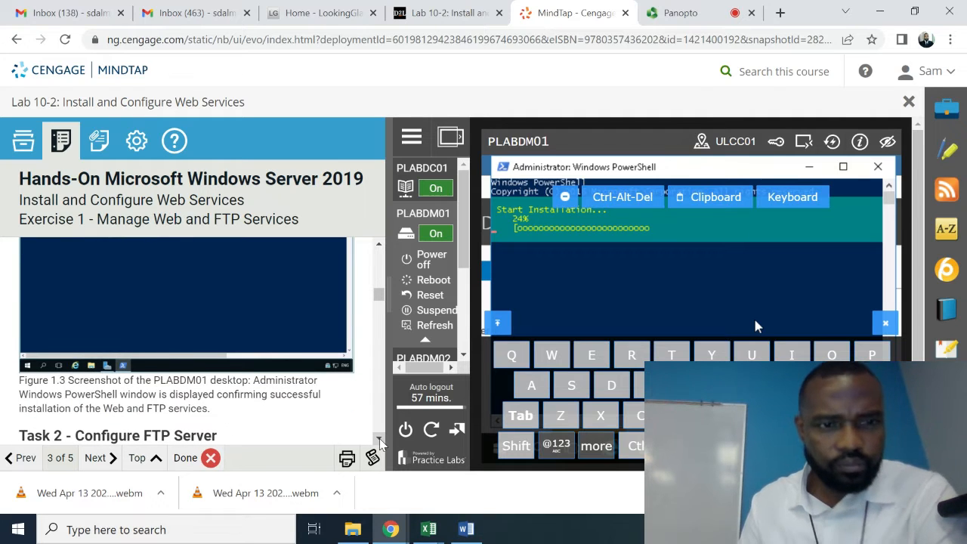
scroll(381, 443, down, 4)
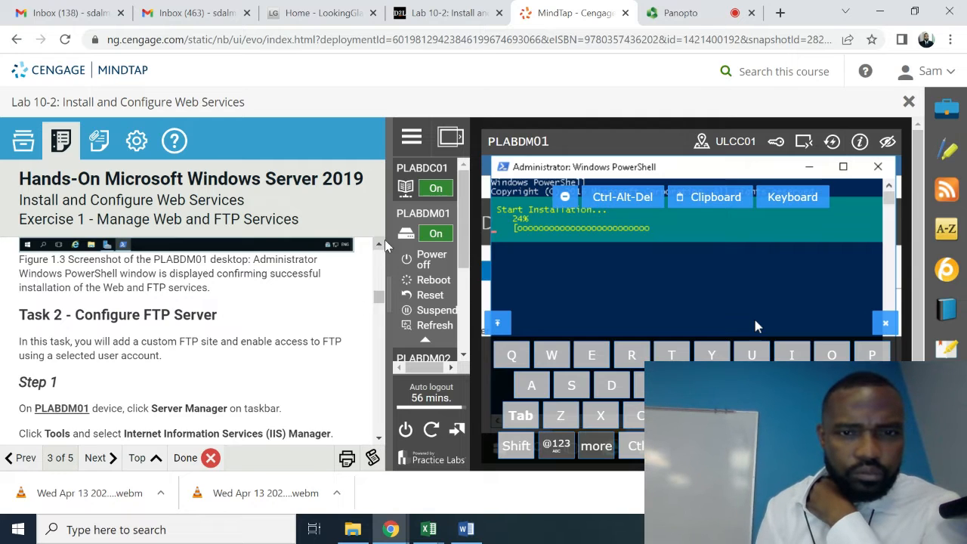
scroll(385, 249, up, 2)
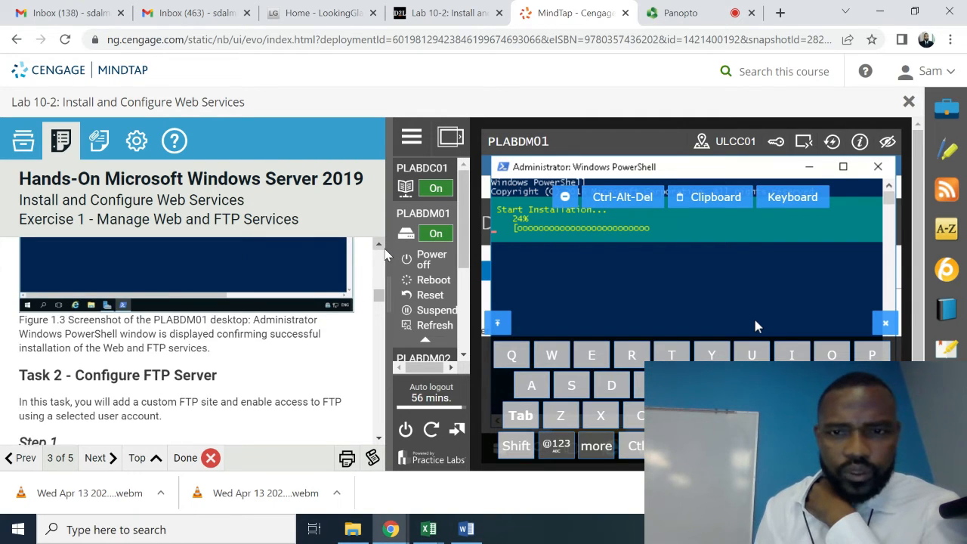
scroll(385, 255, up, 1)
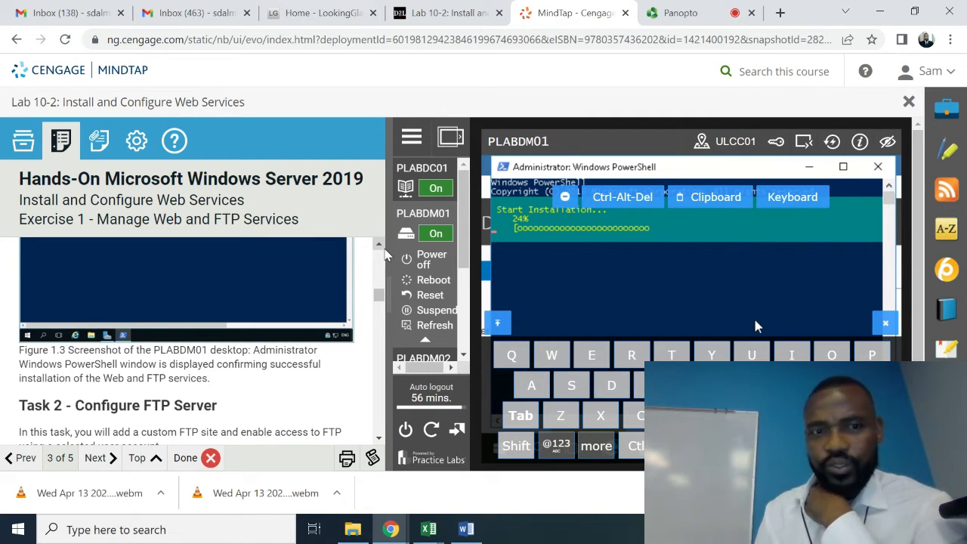
scroll(385, 255, up, 6)
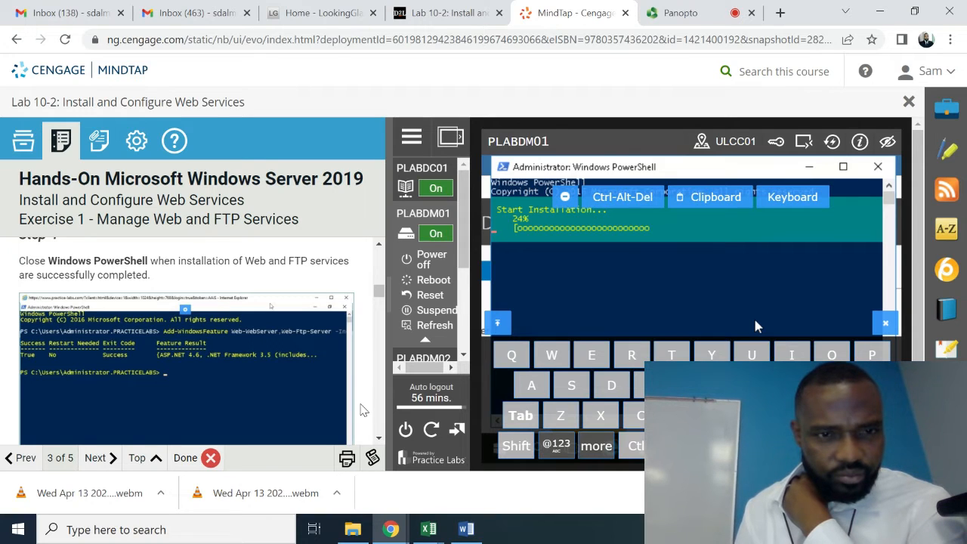
click(379, 438)
scroll(380, 443, down, 5)
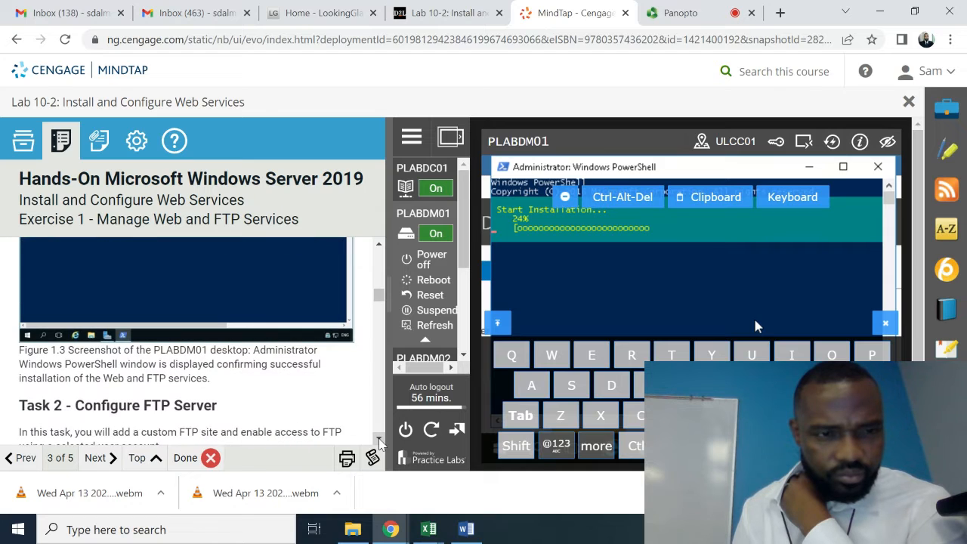
scroll(380, 443, down, 3)
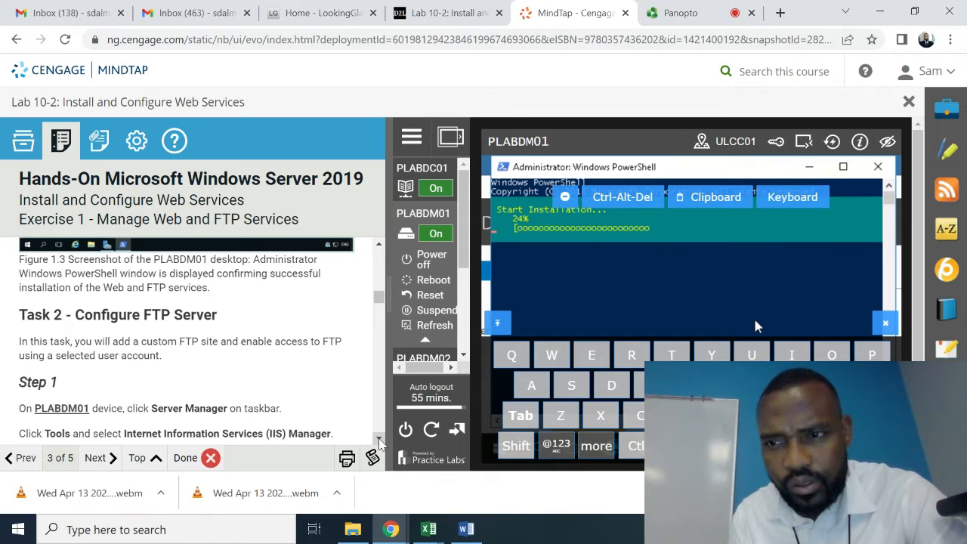
Close Windows PowerShell on PLABDM01 once the installation completes, and put away the on-screen keyboard and remote session controls
click(885, 322)
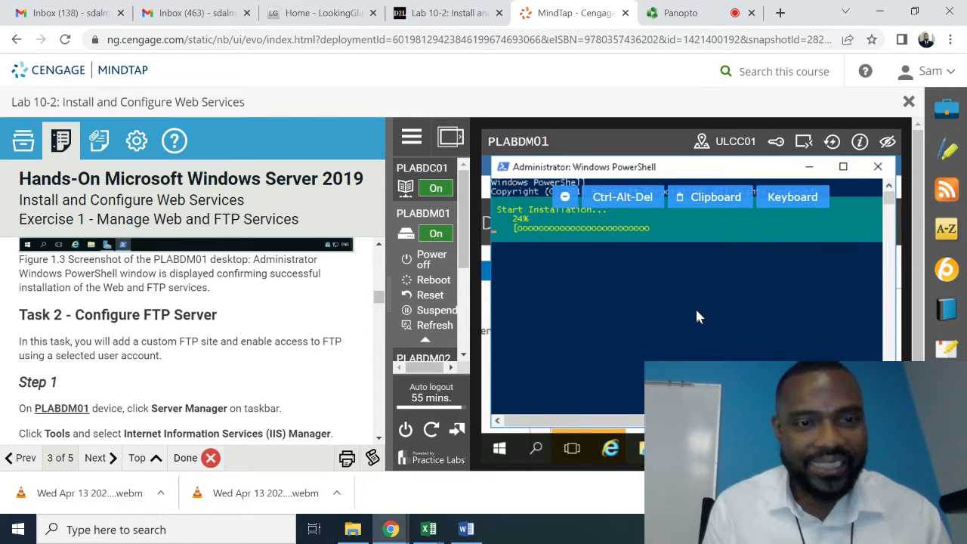
click(379, 438)
click(380, 438)
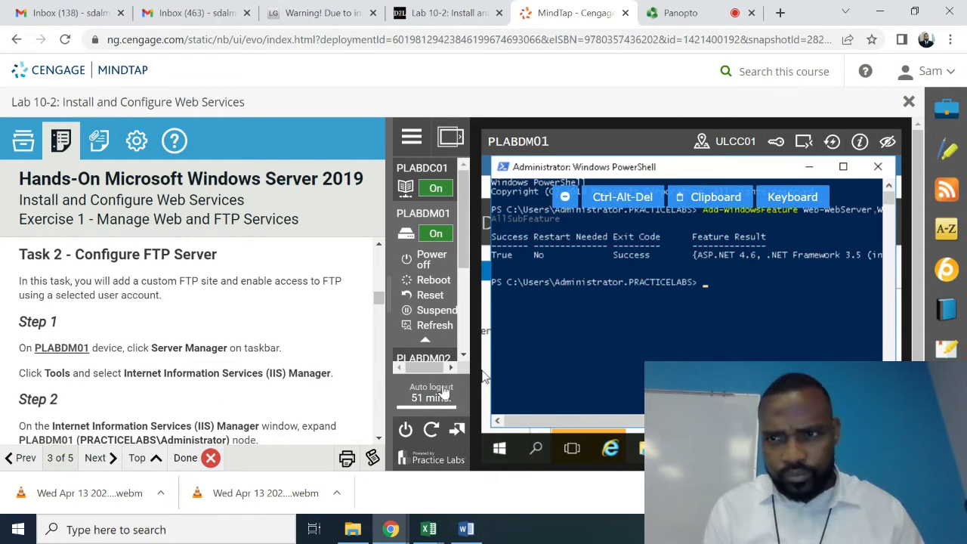
click(878, 167)
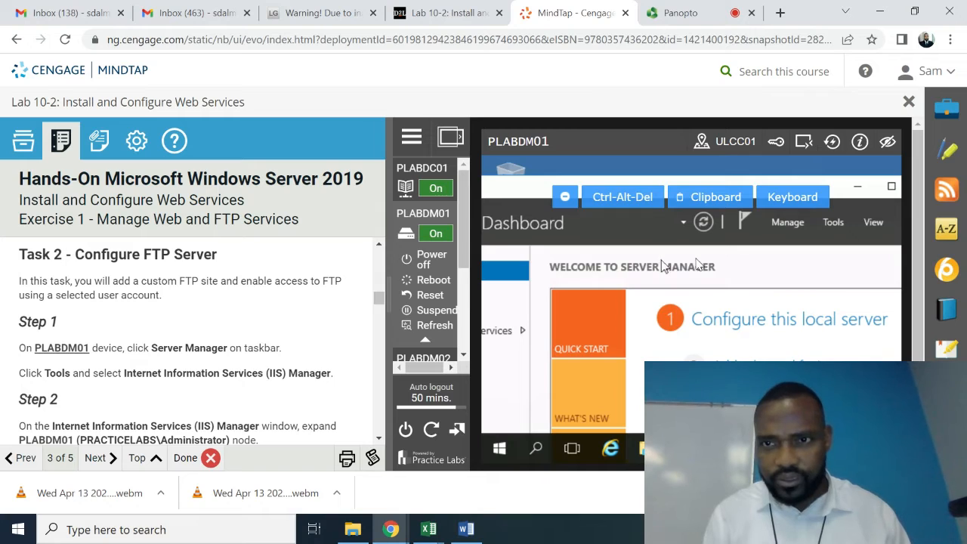
click(564, 198)
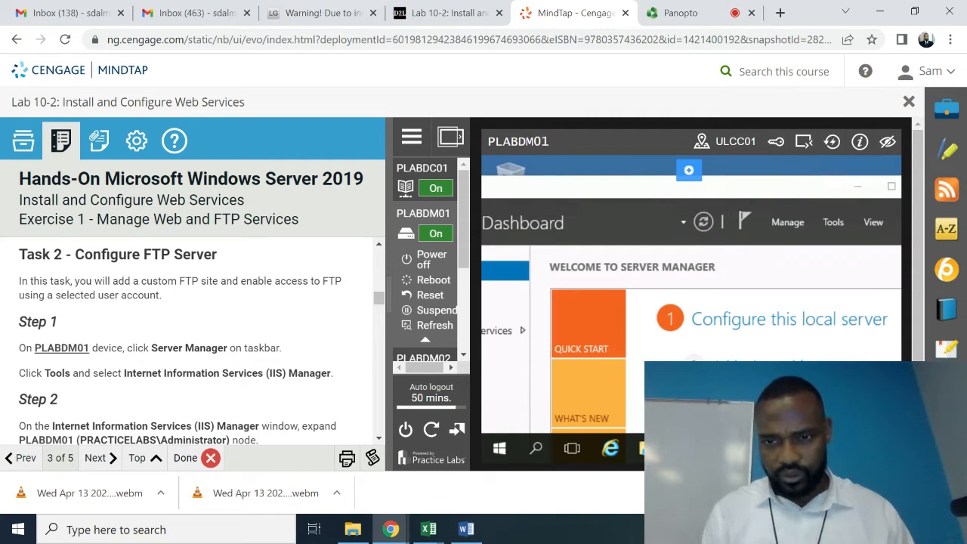
Bring up Server Manager on PLABDM01 and launch Internet Information Services (IIS) Manager from its tools
mouse_move(685, 447)
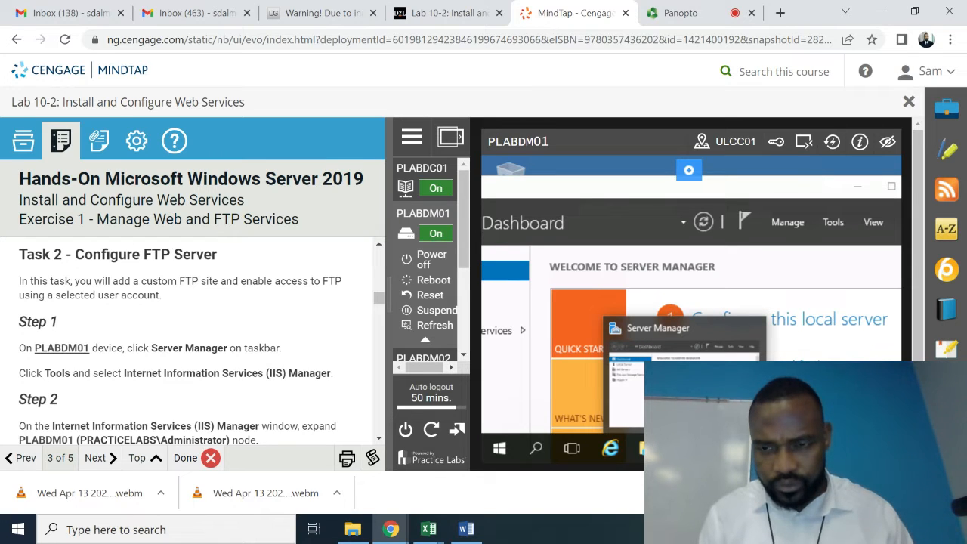
click(684, 448)
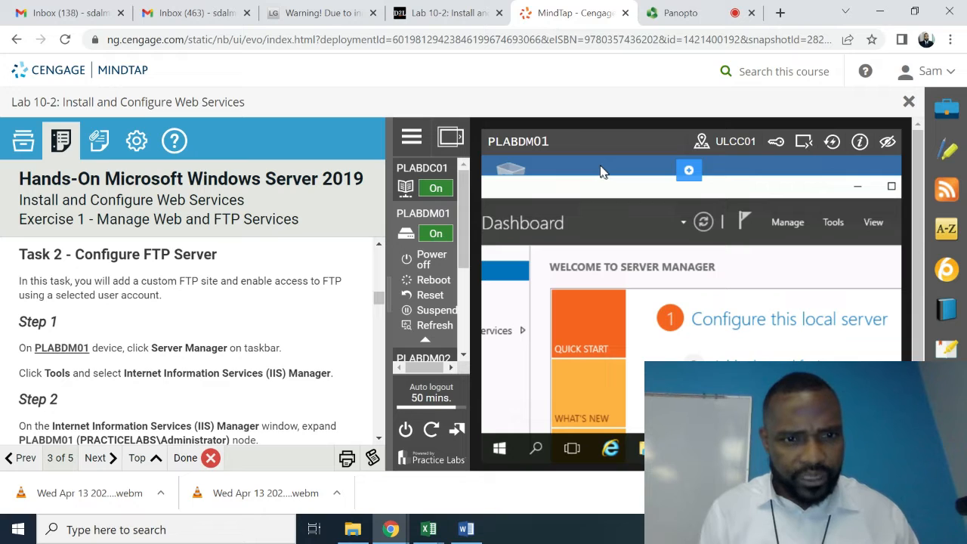
click(832, 224)
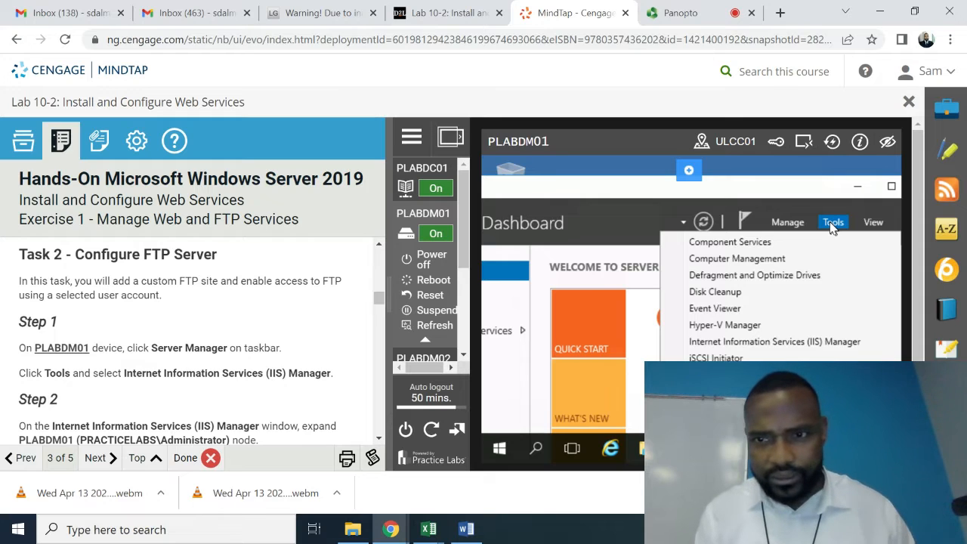
click(809, 340)
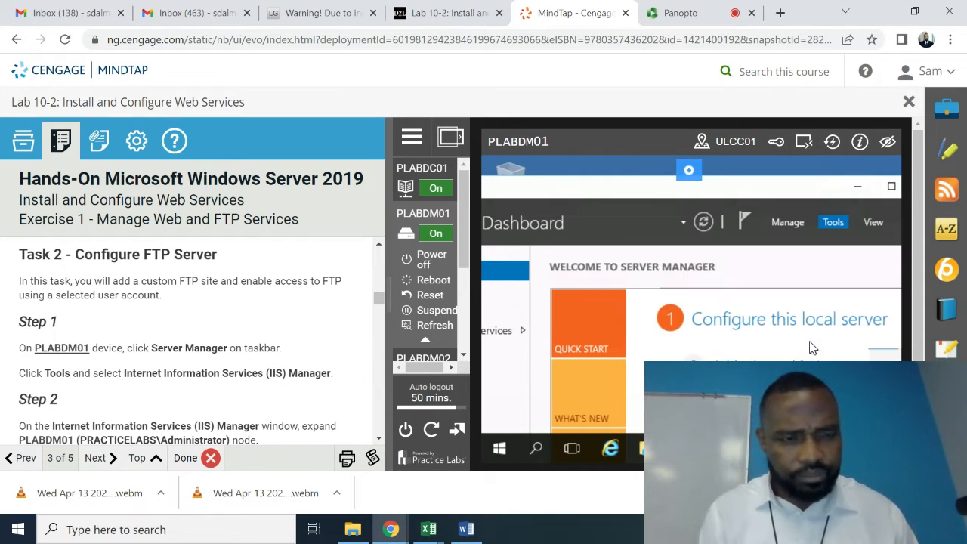
Expand the PLABDM01 and Sites nodes in IIS Manager and start adding an FTP site under Sites
scroll(382, 444, down, 3)
click(380, 440)
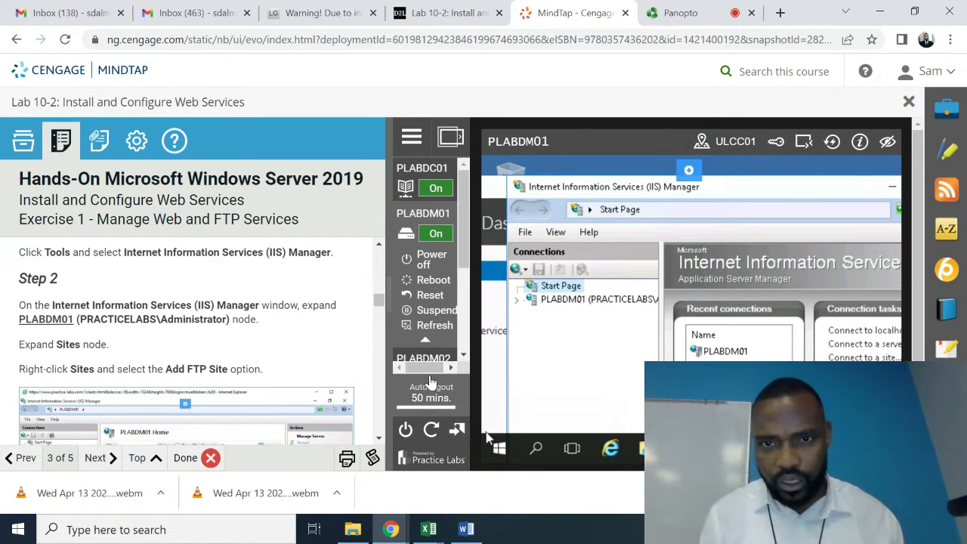
click(518, 303)
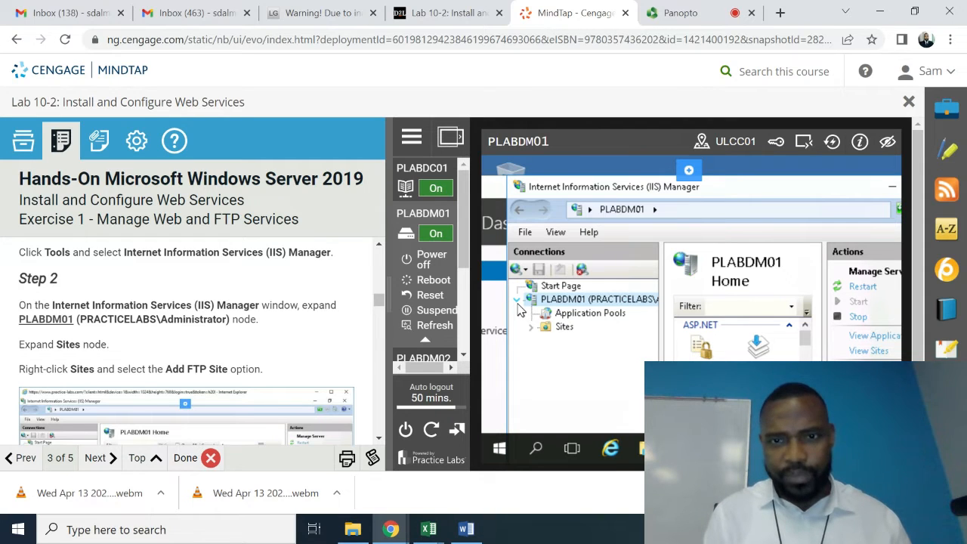
click(532, 330)
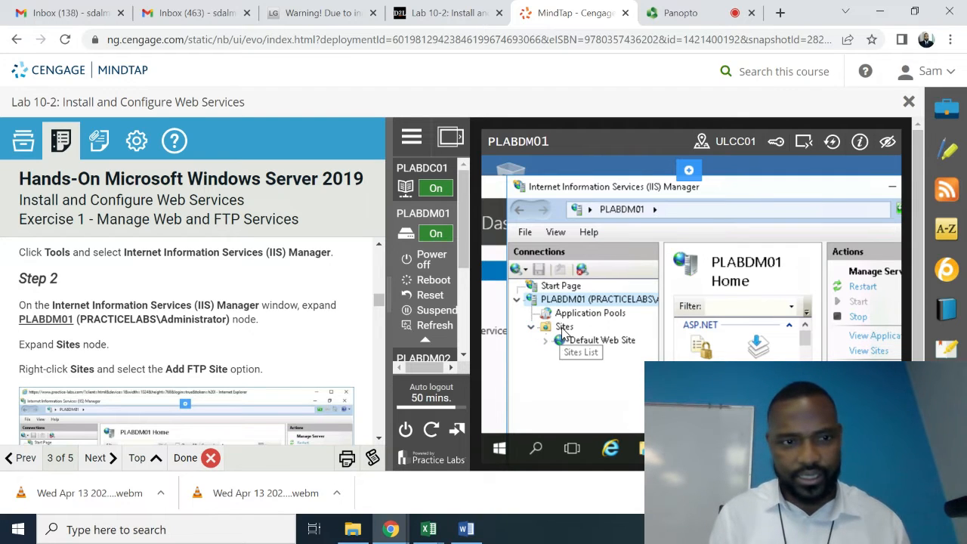
right_click(562, 328)
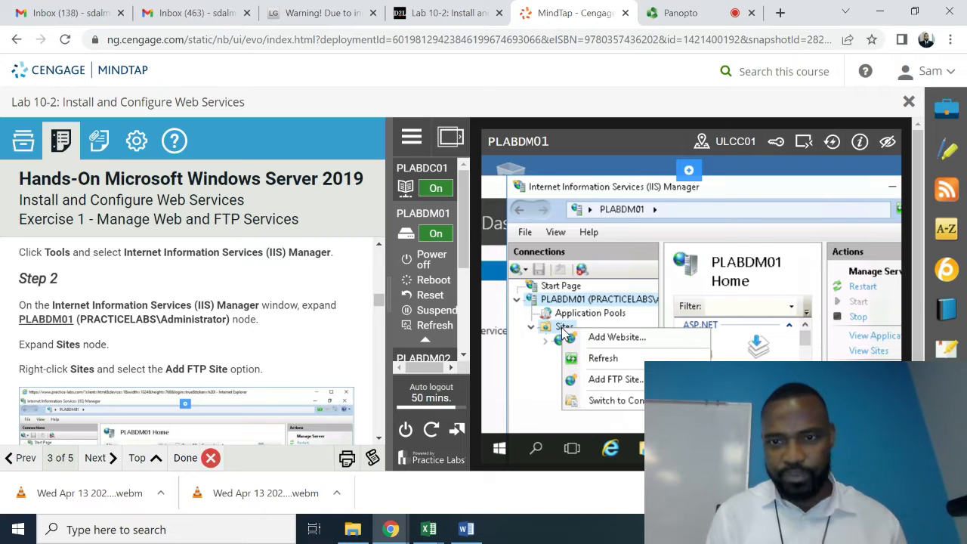
click(612, 380)
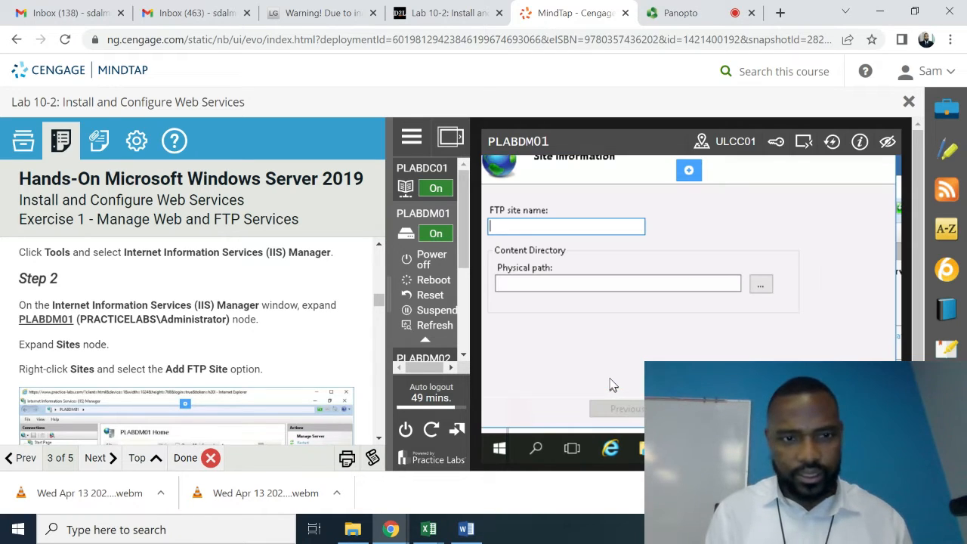
Find Step 3 in the lab guide and copy the FTP site name ftp1.practicelabs.com
click(378, 440)
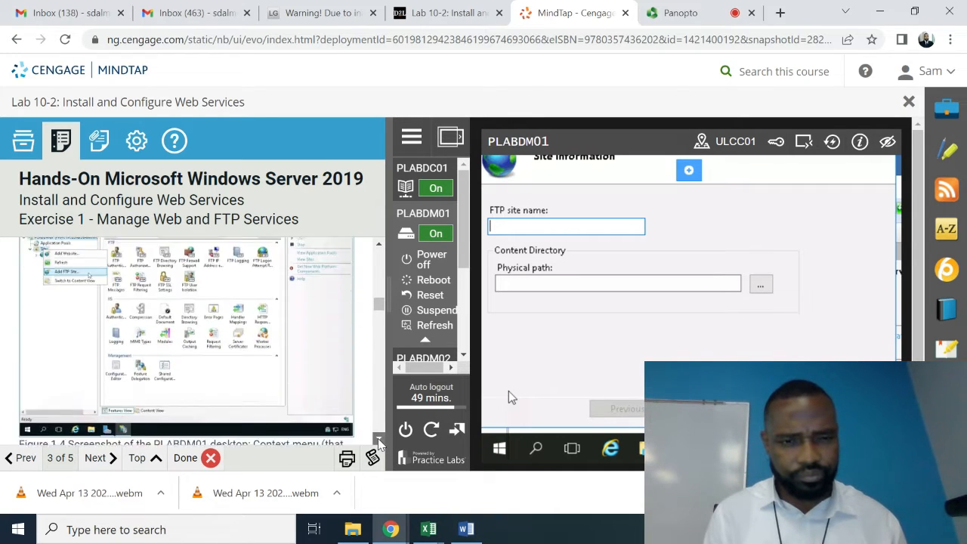
drag(379, 442, 379, 443)
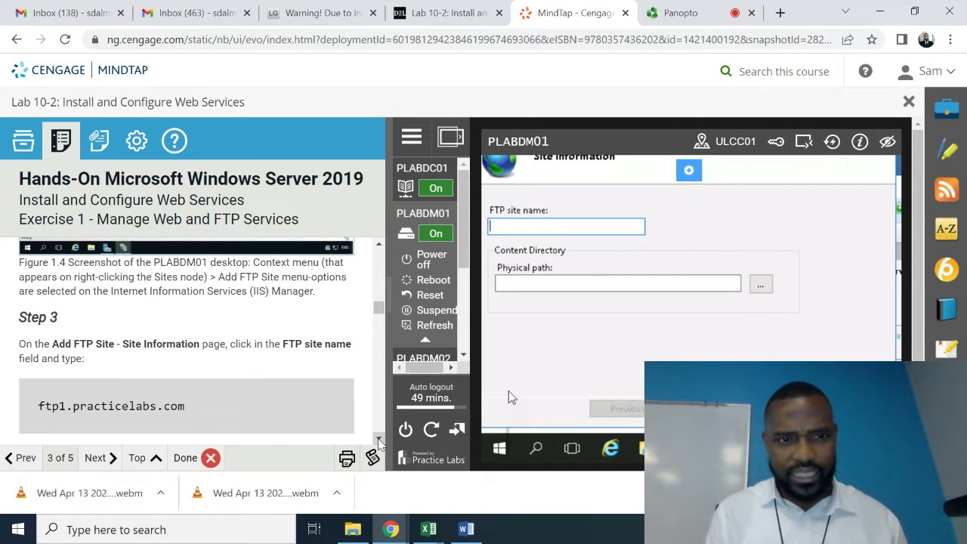
drag(379, 442, 379, 443)
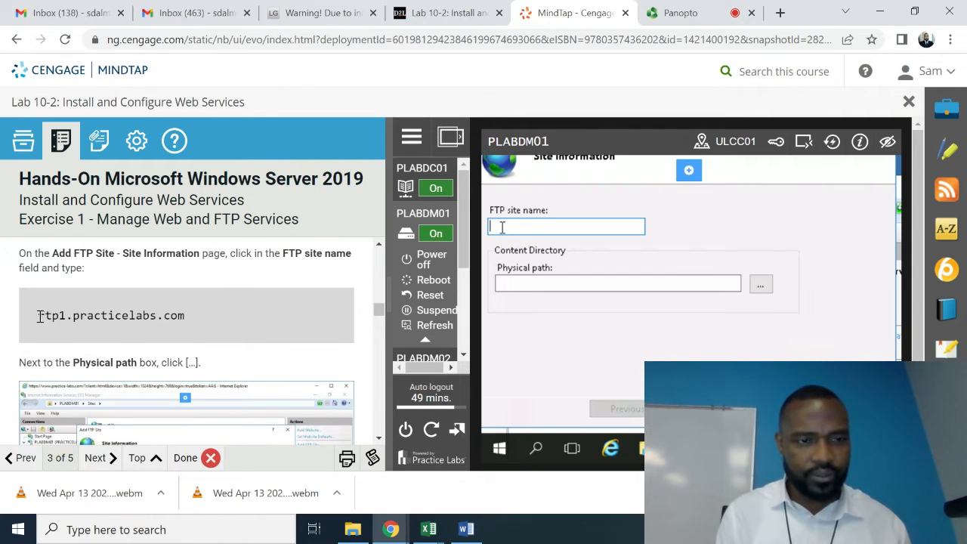
drag(39, 316, 193, 317)
key(ctrl+c)
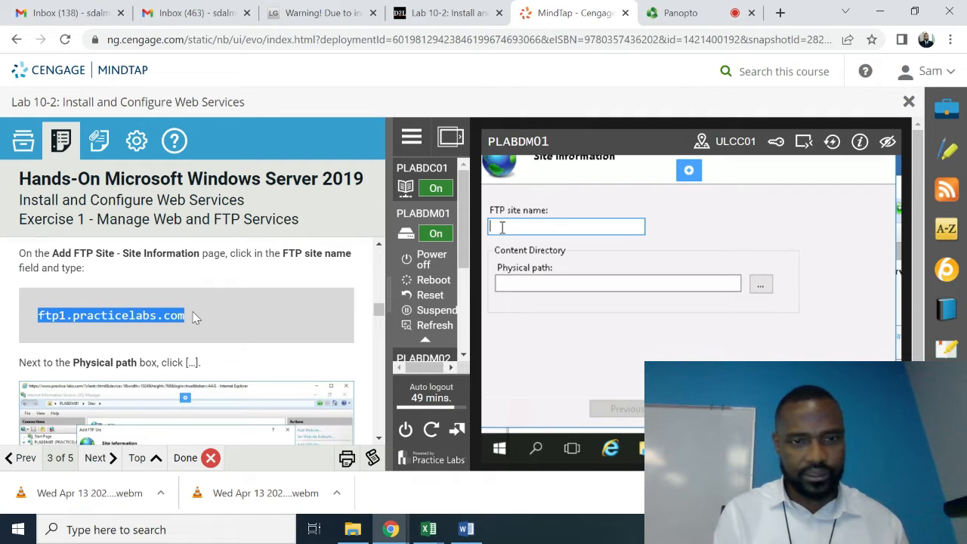
Transfer the copied text through the remote session's Web Clipboard and paste it as the FTP site name
click(689, 172)
click(722, 198)
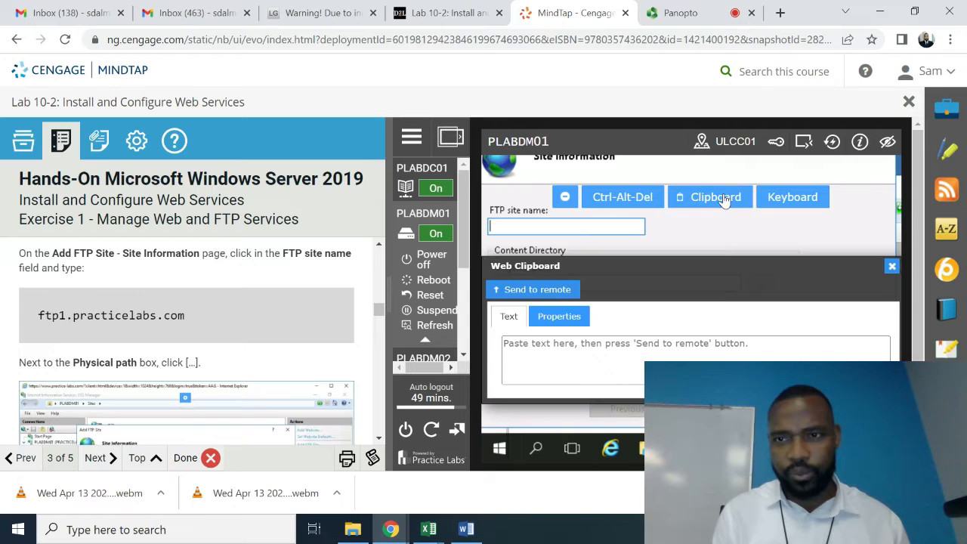
click(551, 344)
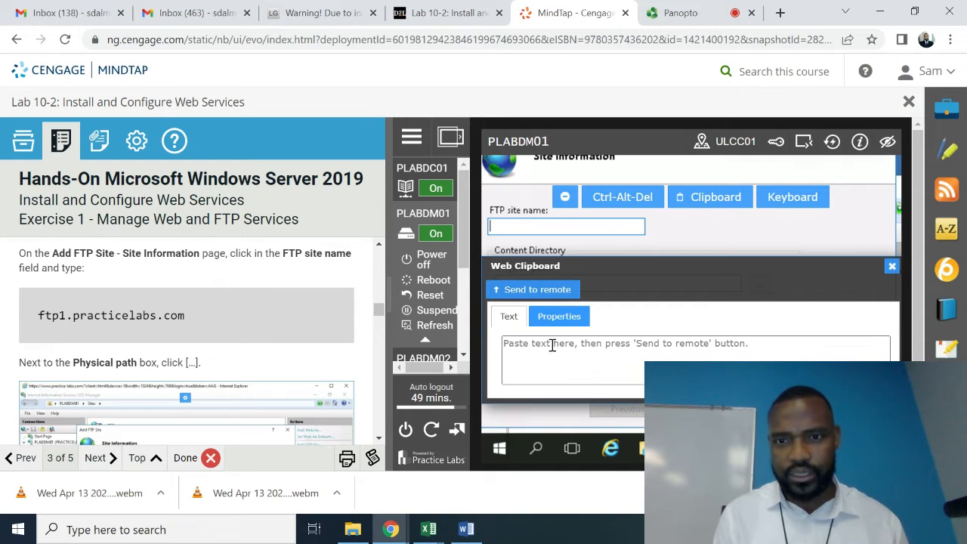
key(ctrl+v)
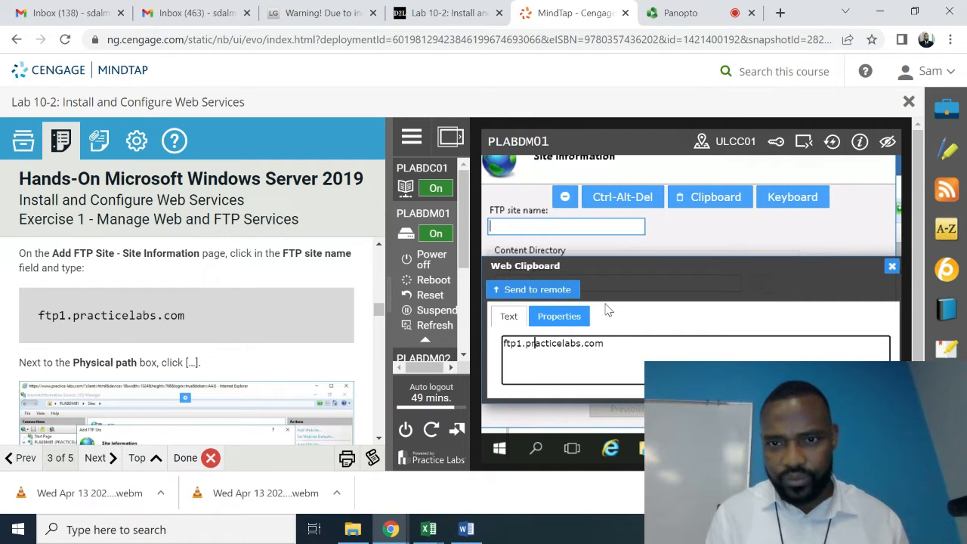
click(891, 269)
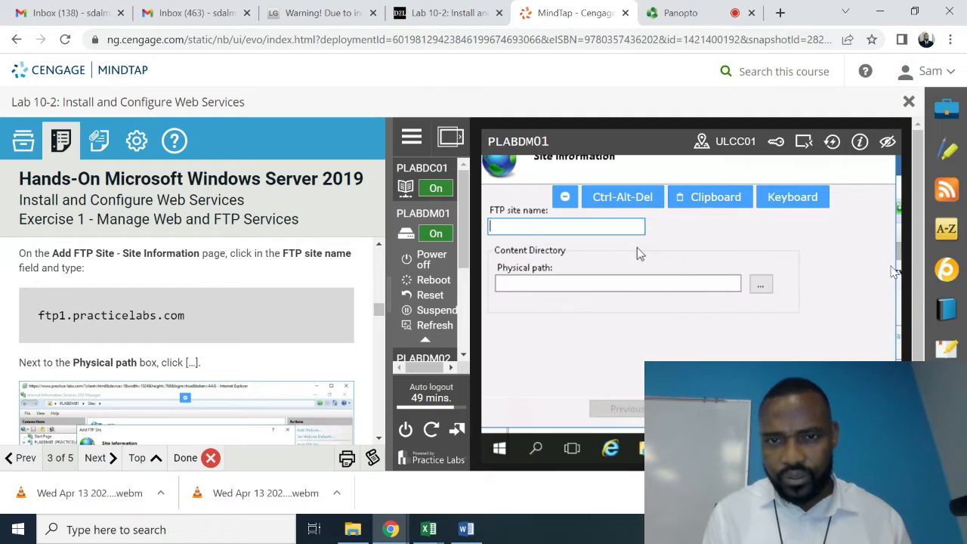
right_click(519, 227)
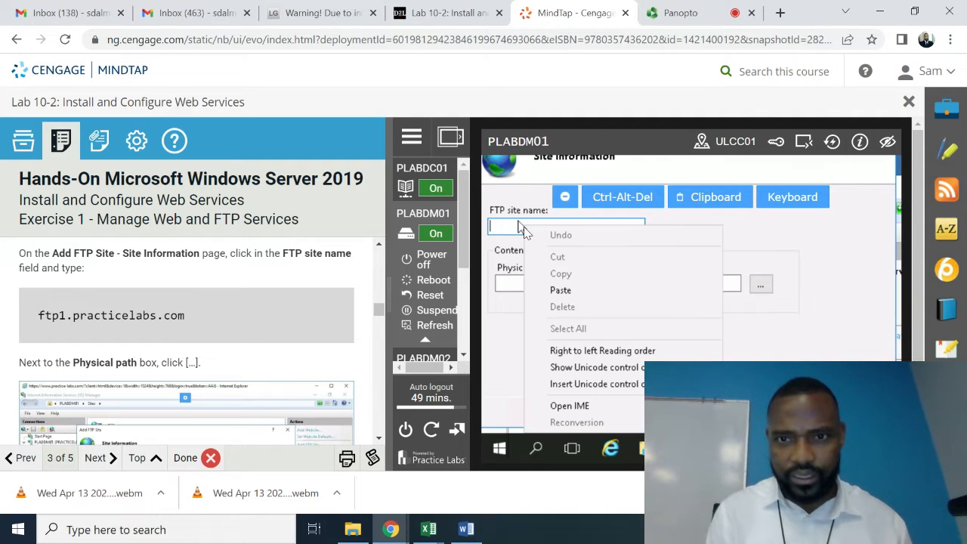
click(561, 290)
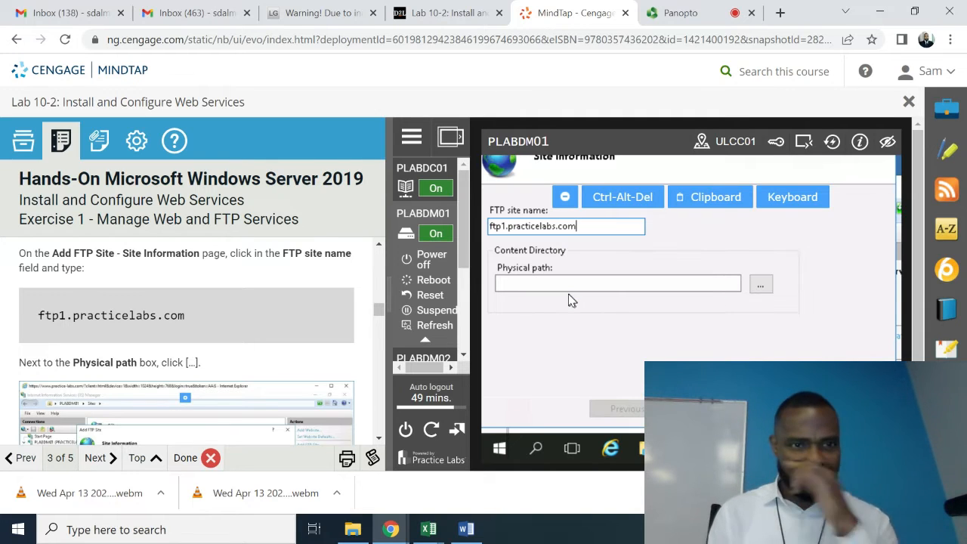
Browse for the site's physical path and expand Local Disk (C:) and its inetpub folder, following Step 4 of the guide
click(379, 439)
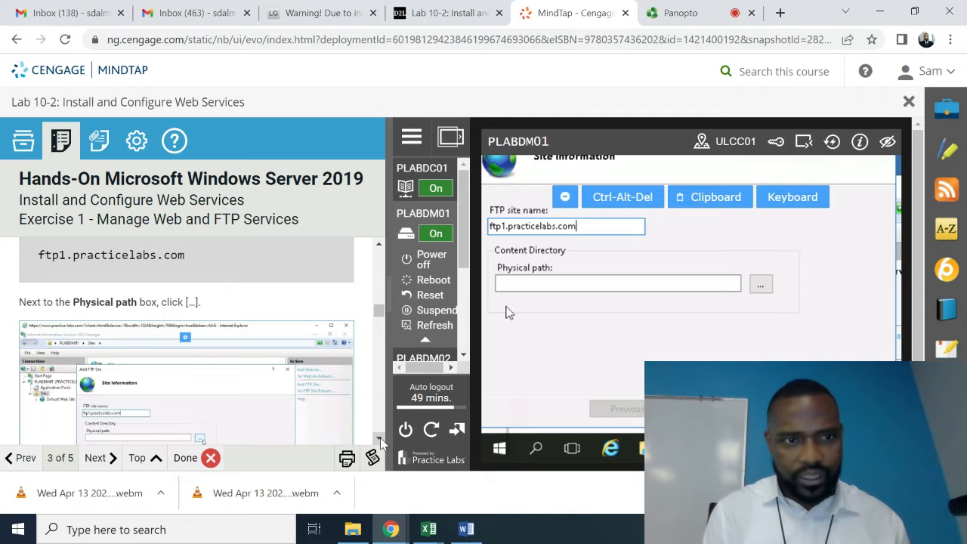
click(759, 282)
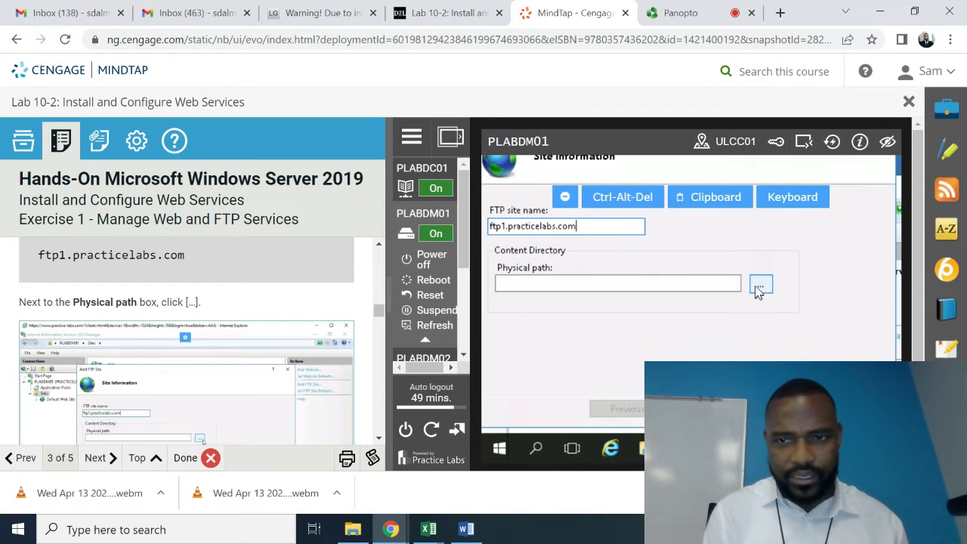
drag(378, 442, 378, 442)
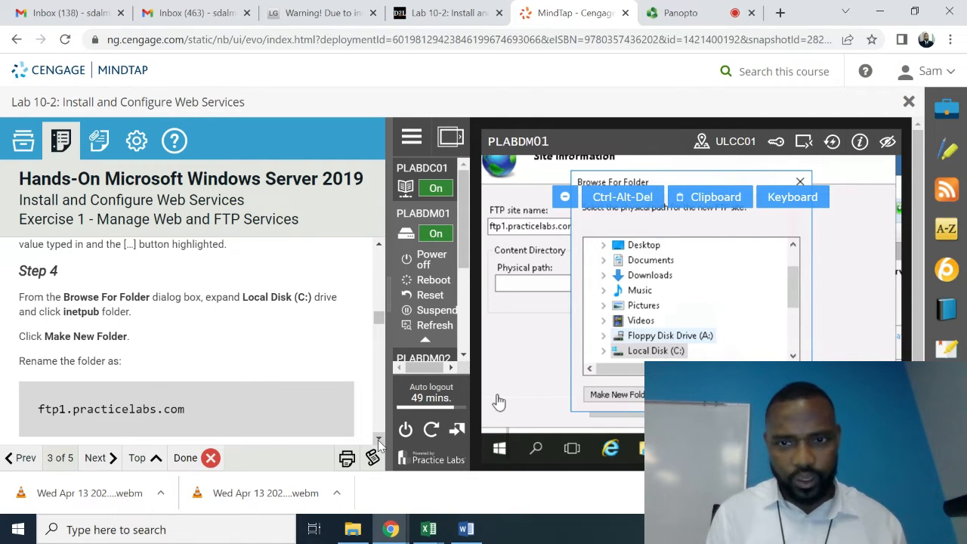
drag(378, 442, 378, 442)
click(793, 355)
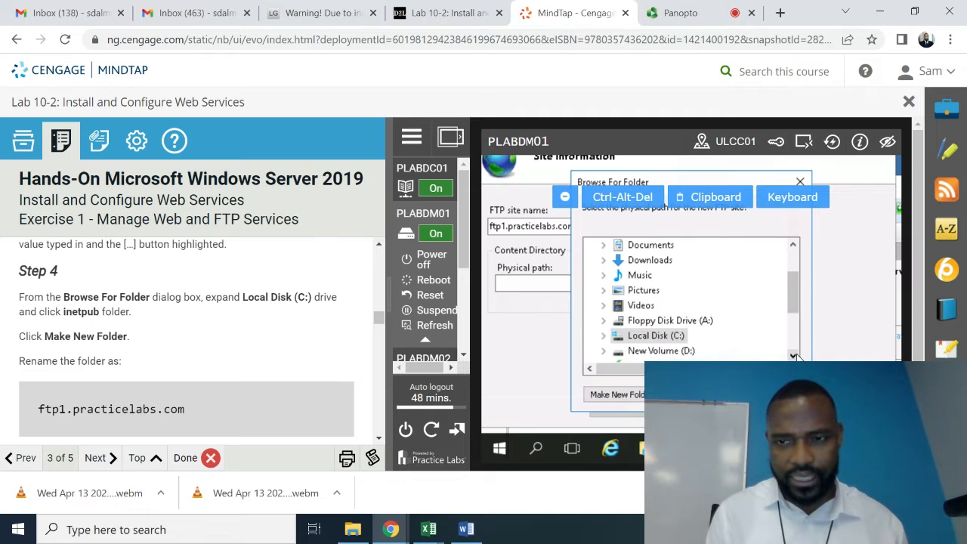
click(793, 355)
click(793, 355)
click(608, 301)
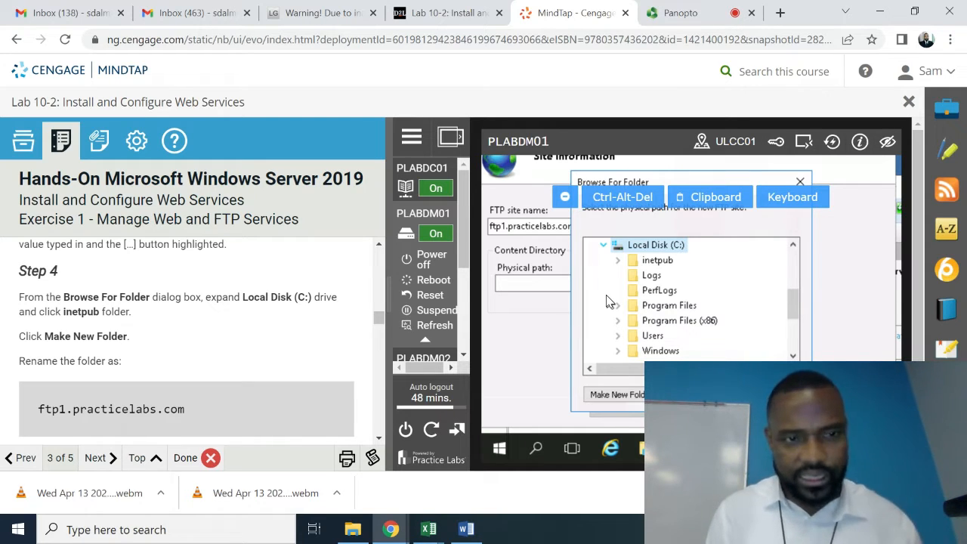
double_click(657, 265)
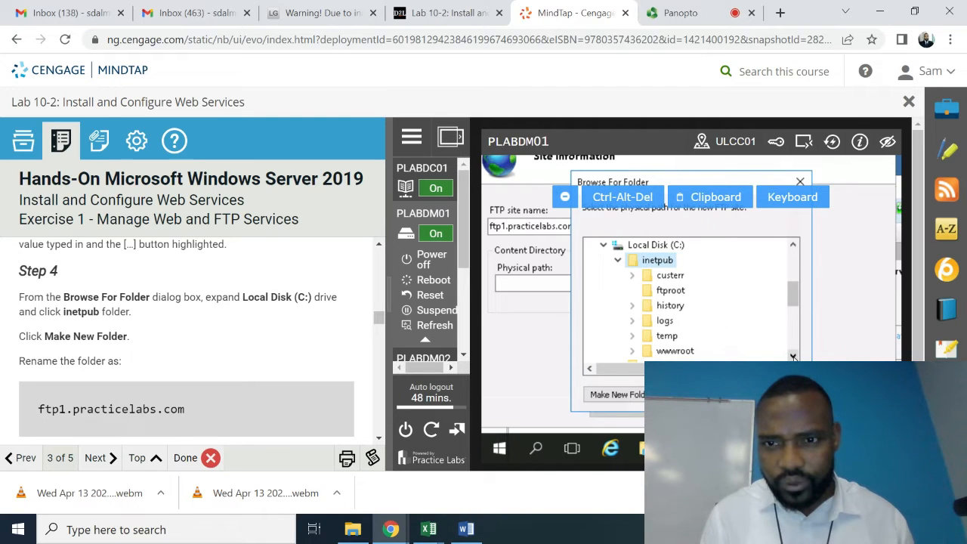
Make a new folder inside C:\inetpub from the Browse For Folder dialog
click(793, 356)
click(793, 357)
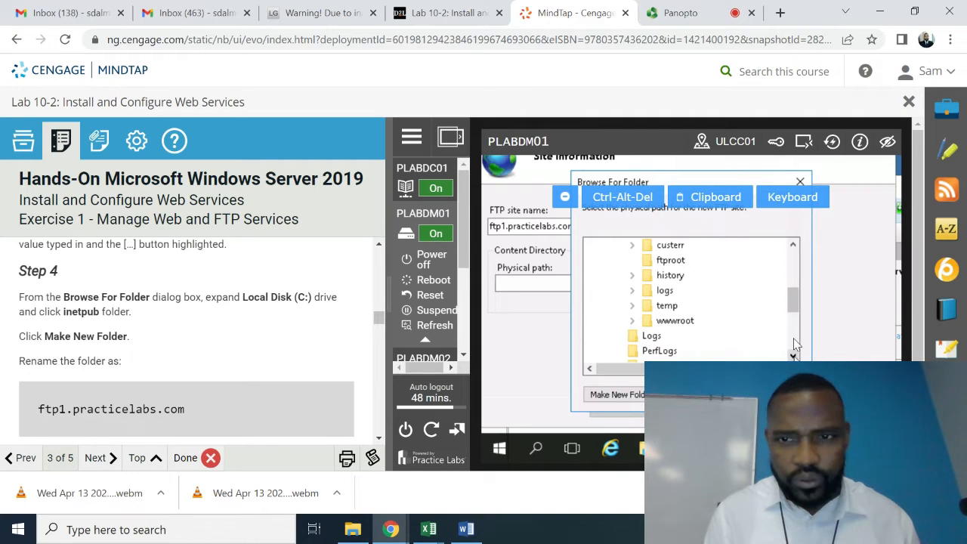
click(793, 244)
click(793, 245)
scroll(668, 278, up, 1)
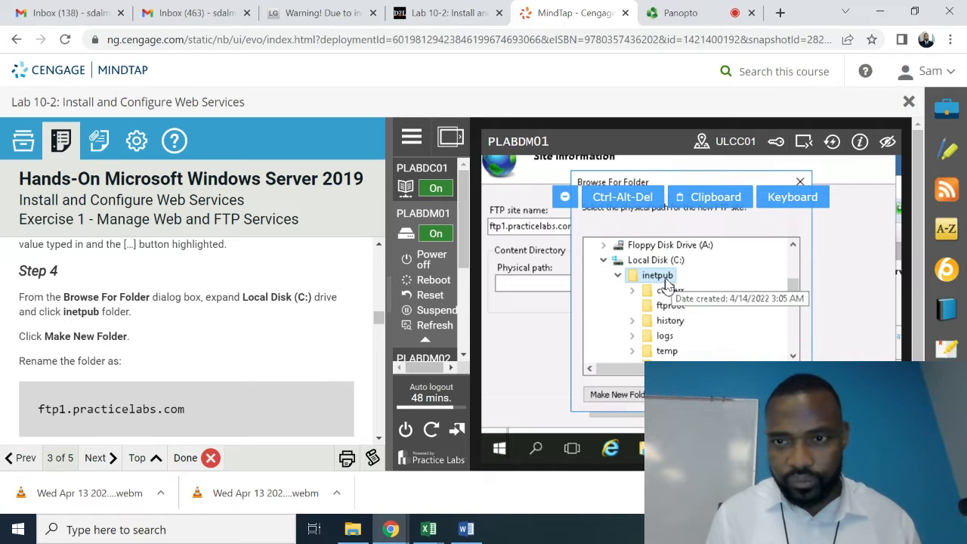
right_click(668, 284)
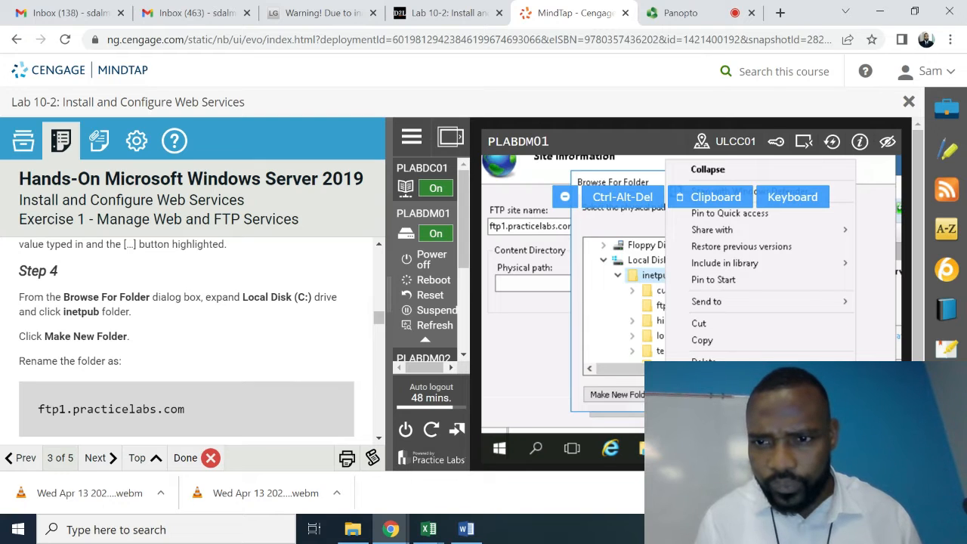
mouse_move(710, 400)
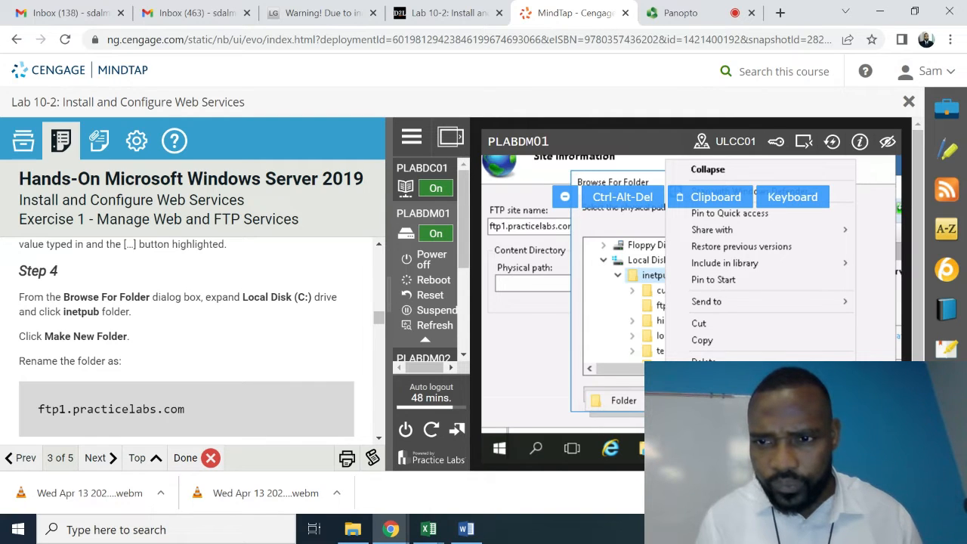
click(636, 398)
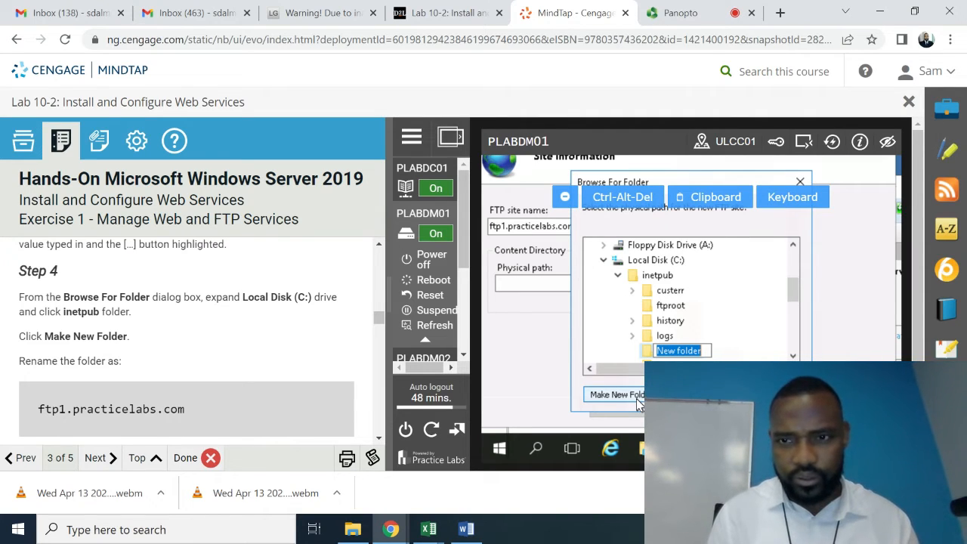
click(705, 350)
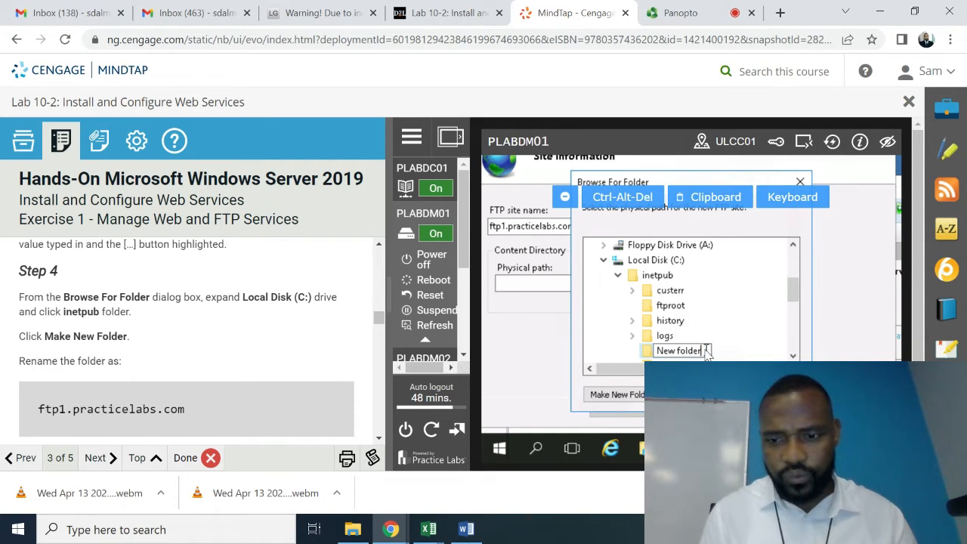
key(BackSpace)
key(BackSpace)
key(BackSpace)
key(BackSpace)
key(BackSpace)
key(BackSpace)
key(BackSpace)
key(BackSpace)
key(BackSpace)
key(BackSpace)
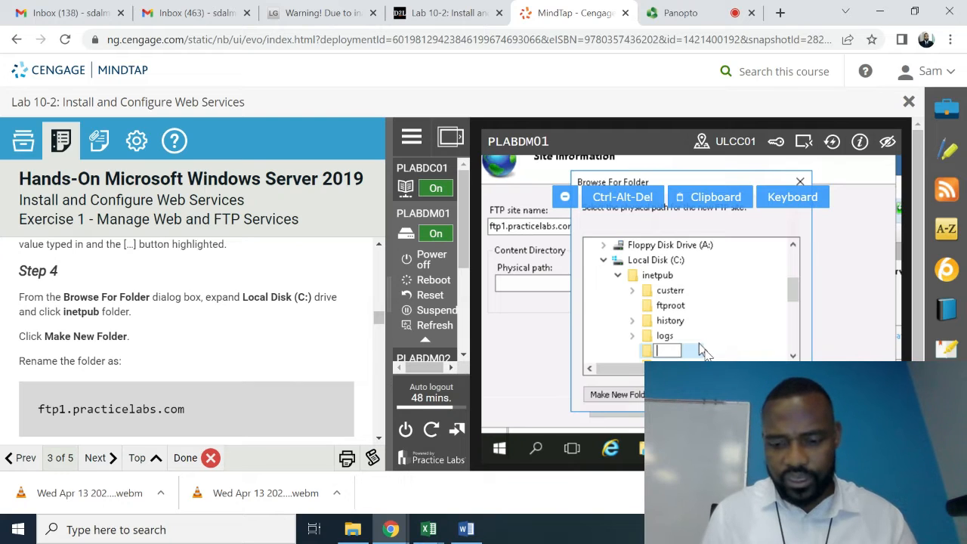
right_click(702, 351)
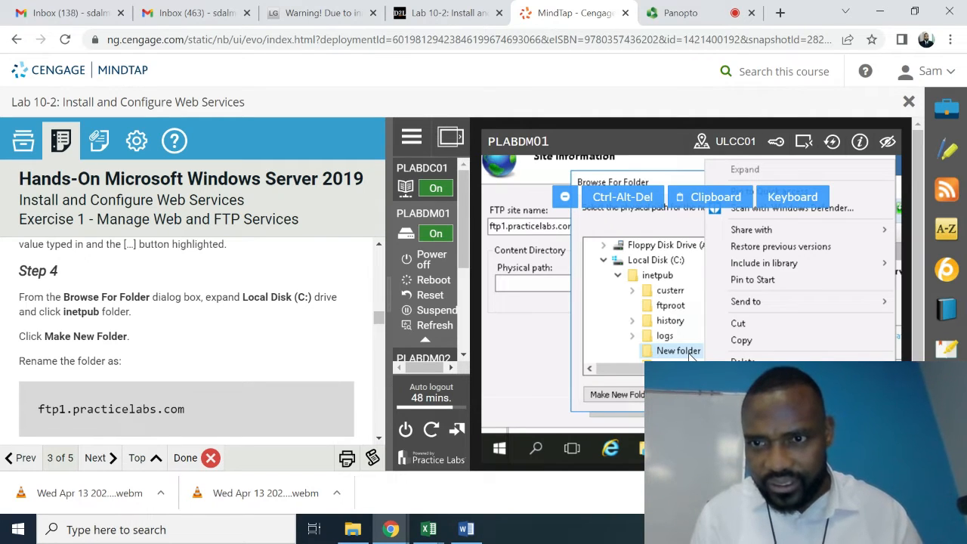
click(688, 353)
Rename the new folder inside C:\inetpub as ftp1.practicelabs.com
right_click(694, 353)
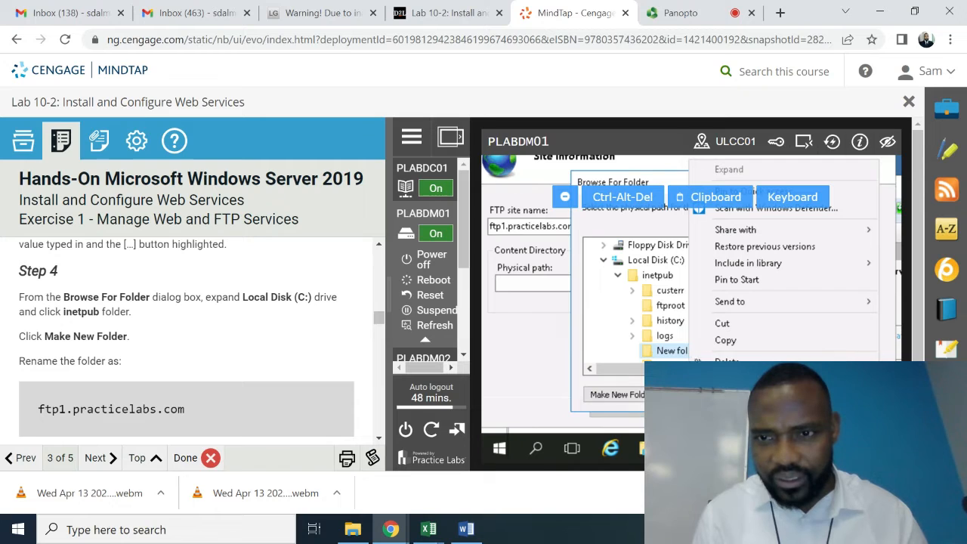
click(731, 379)
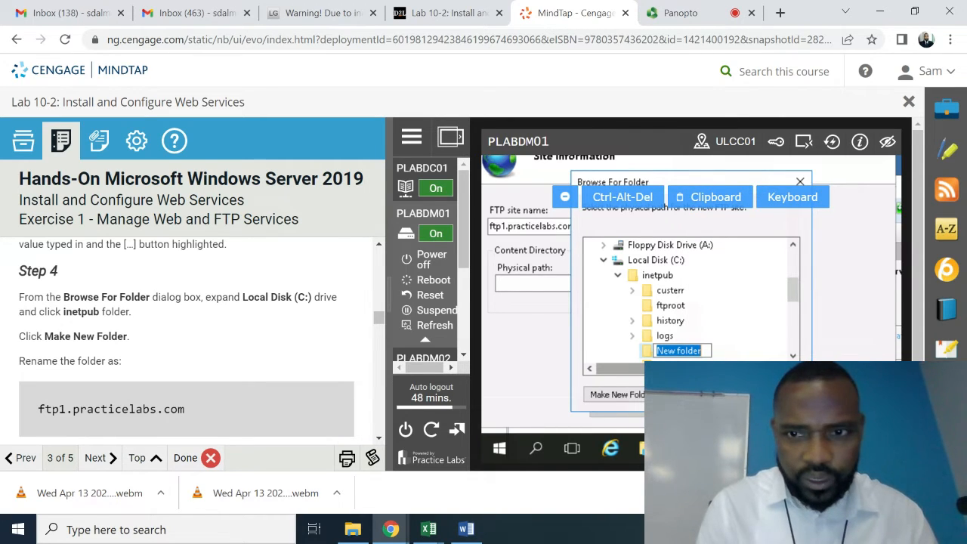
click(705, 352)
key(BackSpace)
key(BackSpace)
key(BackSpace)
key(BackSpace)
key(BackSpace)
key(BackSpace)
key(BackSpace)
key(BackSpace)
key(BackSpace)
key(BackSpace)
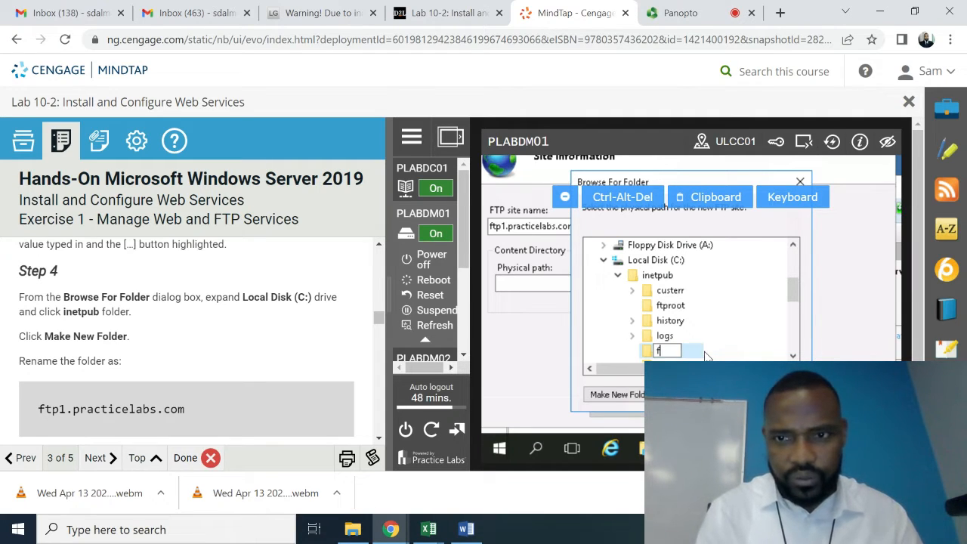
text(ftp1)
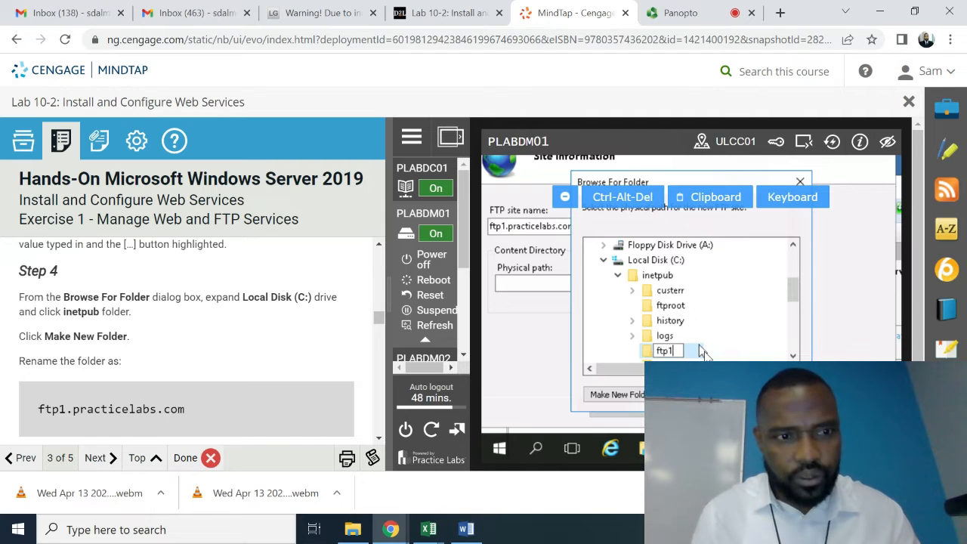
text(.pra)
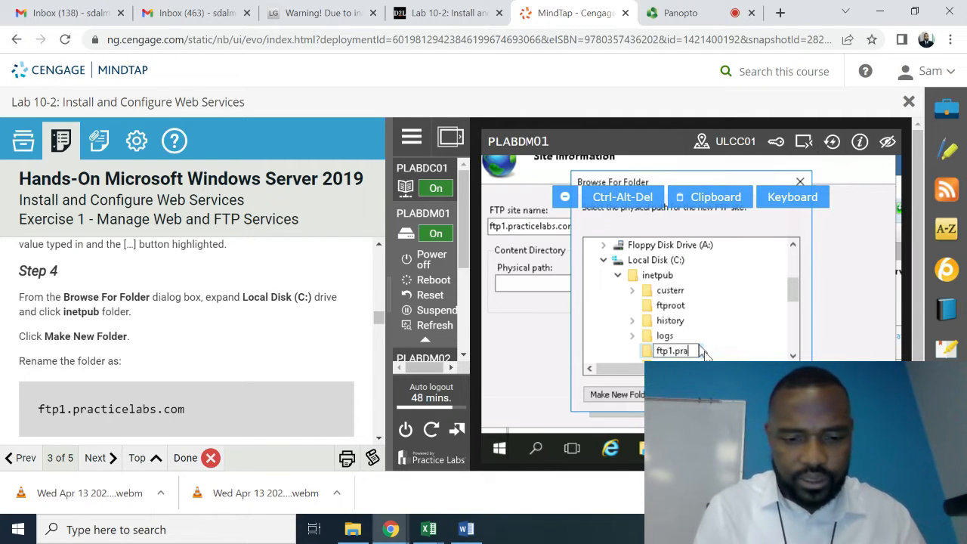
text(ctice)
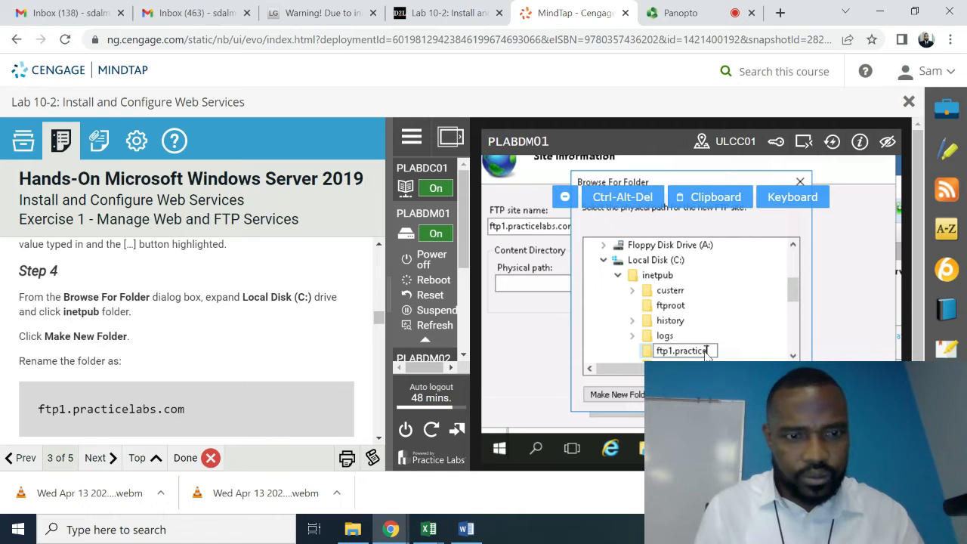
text(labs)
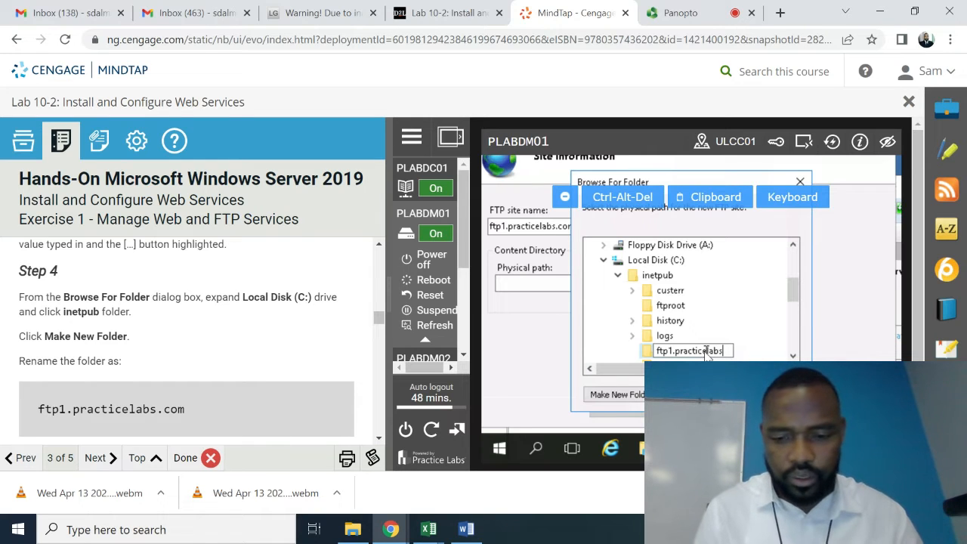
text(.com)
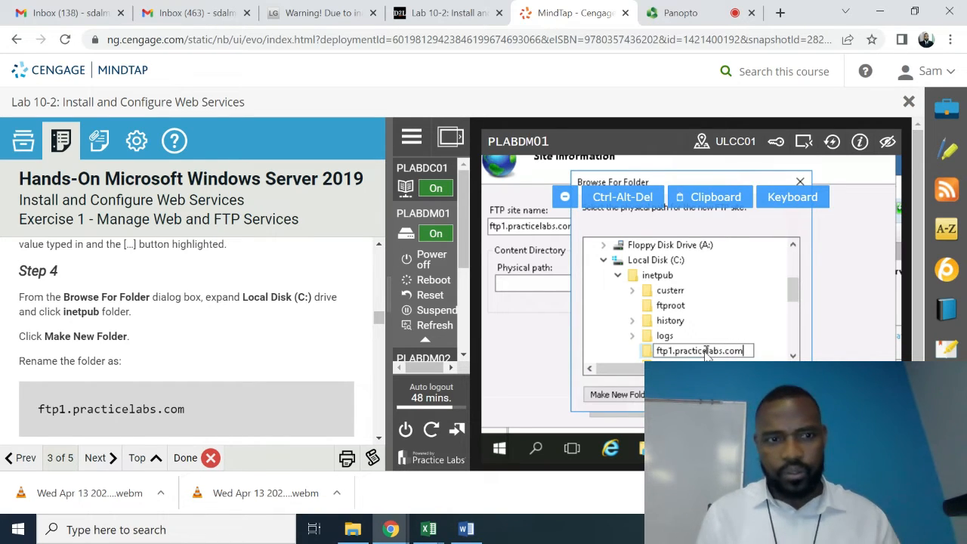
Accept the ftp1.practicelabs.com folder as the site's physical path and continue to the Binding and SSL Settings page, following Step 5
click(378, 438)
scroll(378, 438, down, 5)
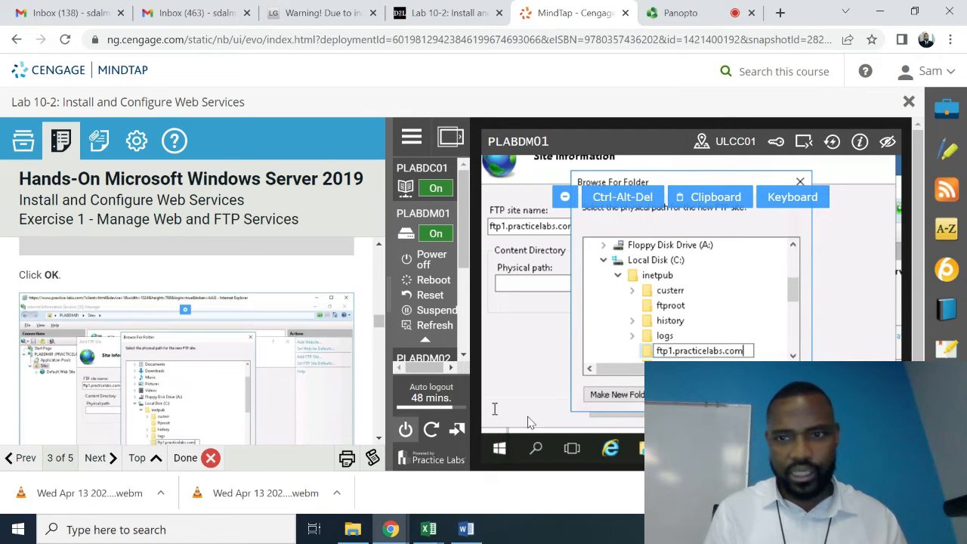
click(705, 394)
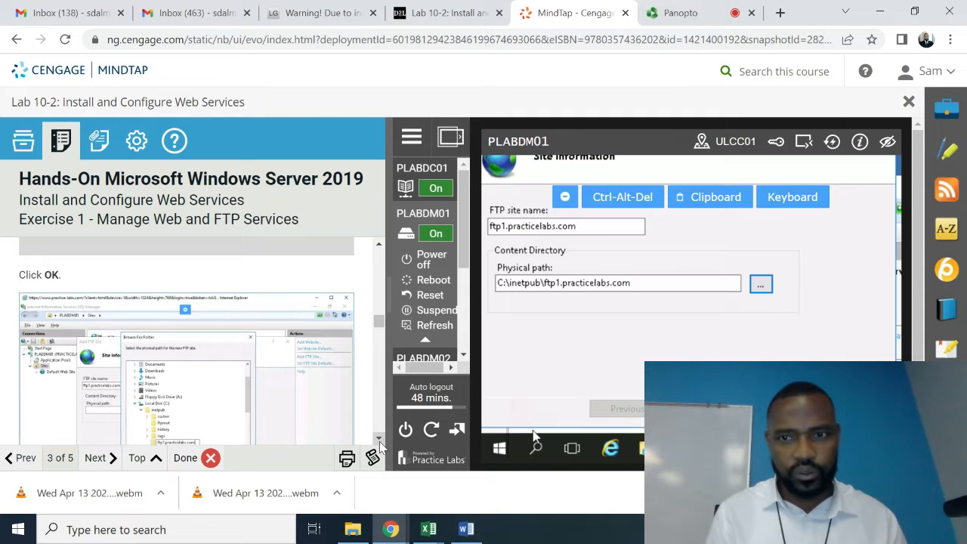
scroll(378, 446, down, 3)
scroll(378, 442, down, 4)
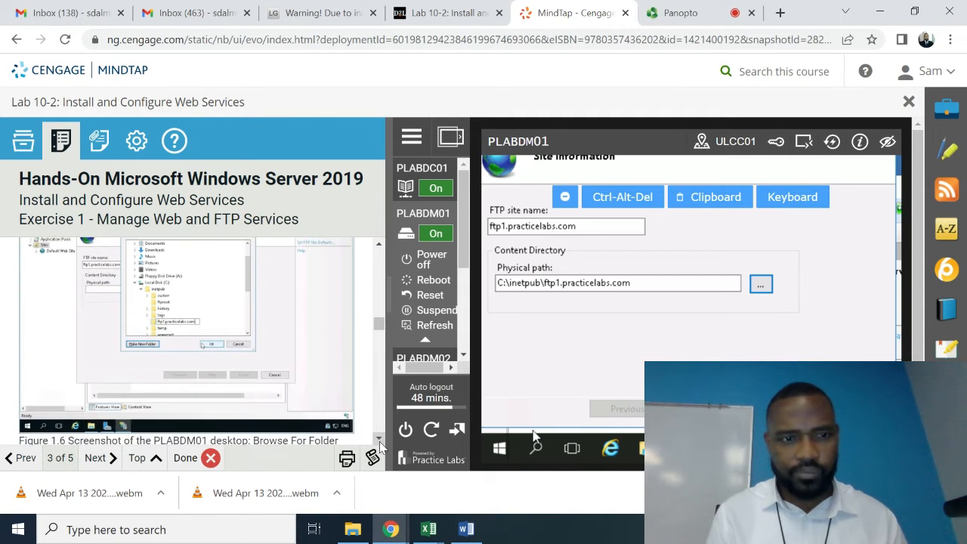
scroll(381, 445, down, 1)
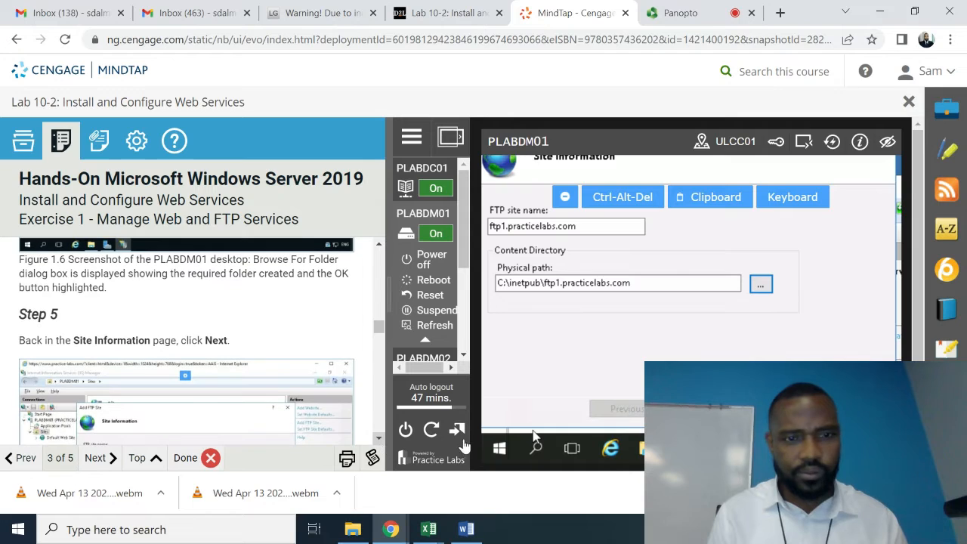
click(709, 408)
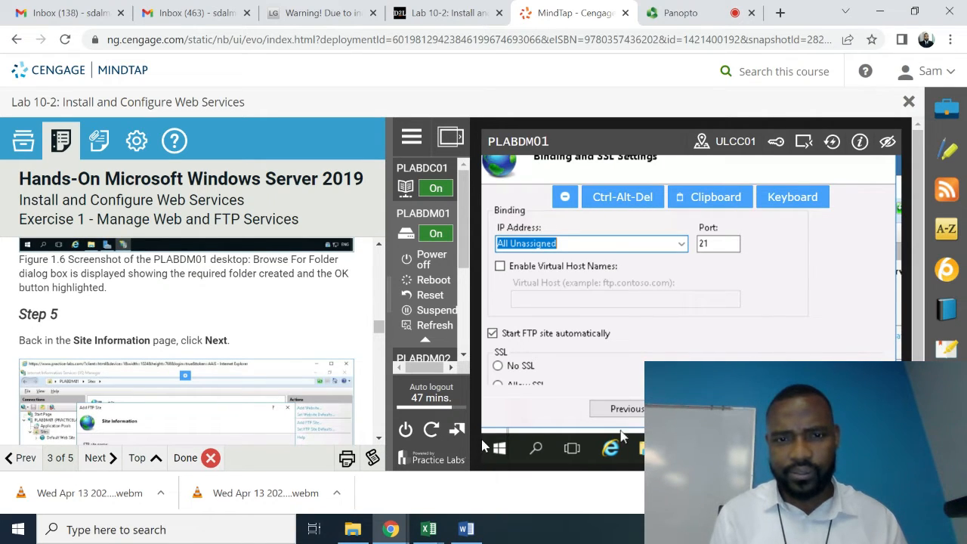
Following Step 6, bind the FTP site to IP address 192.168.0.2 with No SSL and continue to the authentication page
scroll(379, 440, down, 4)
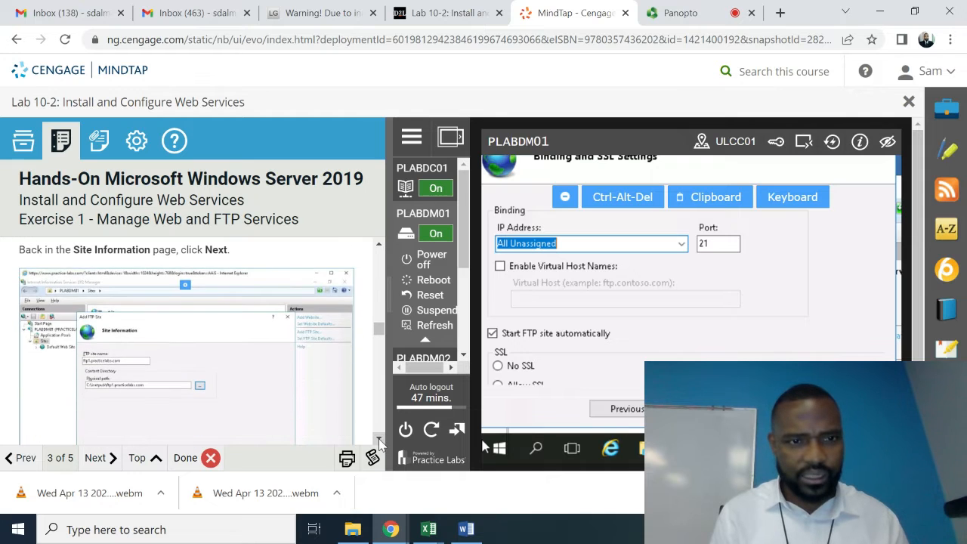
scroll(379, 440, down, 6)
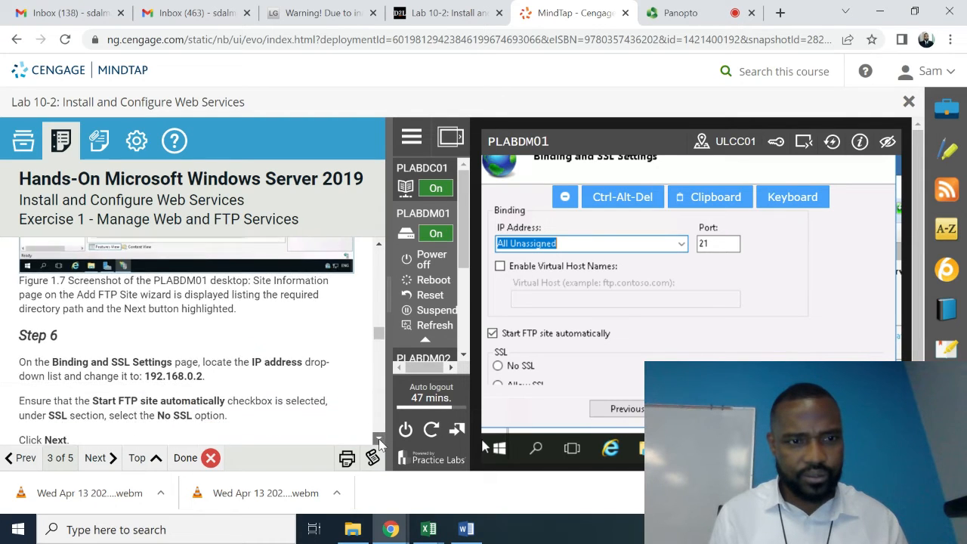
click(681, 247)
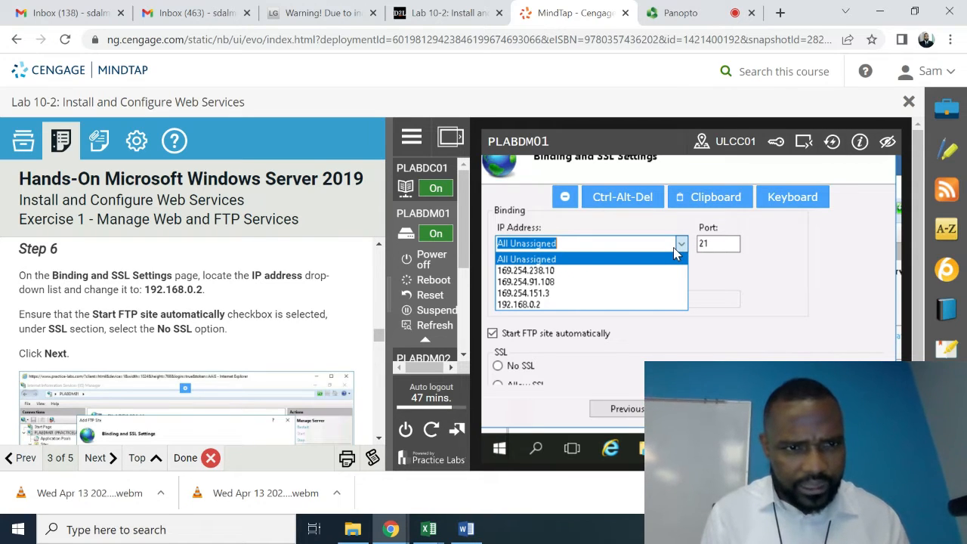
click(562, 306)
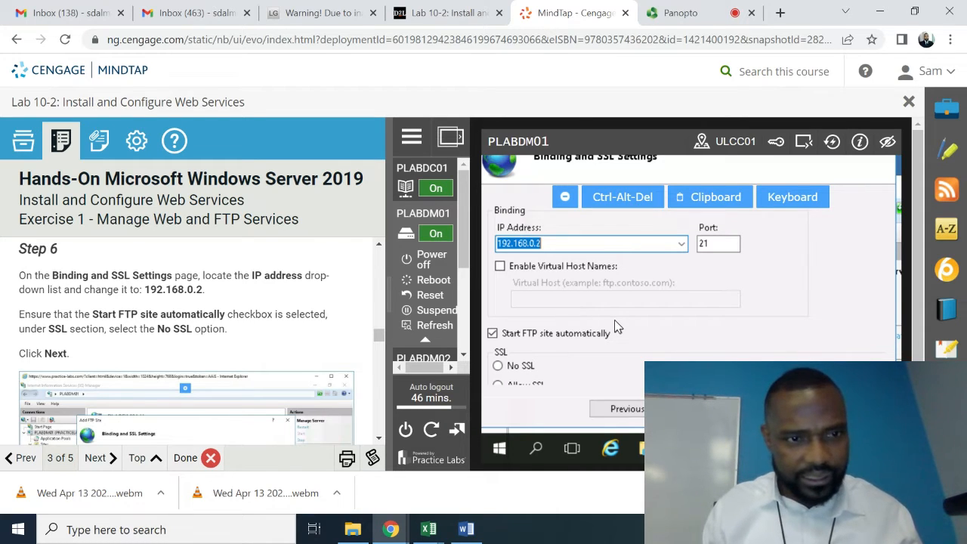
click(498, 366)
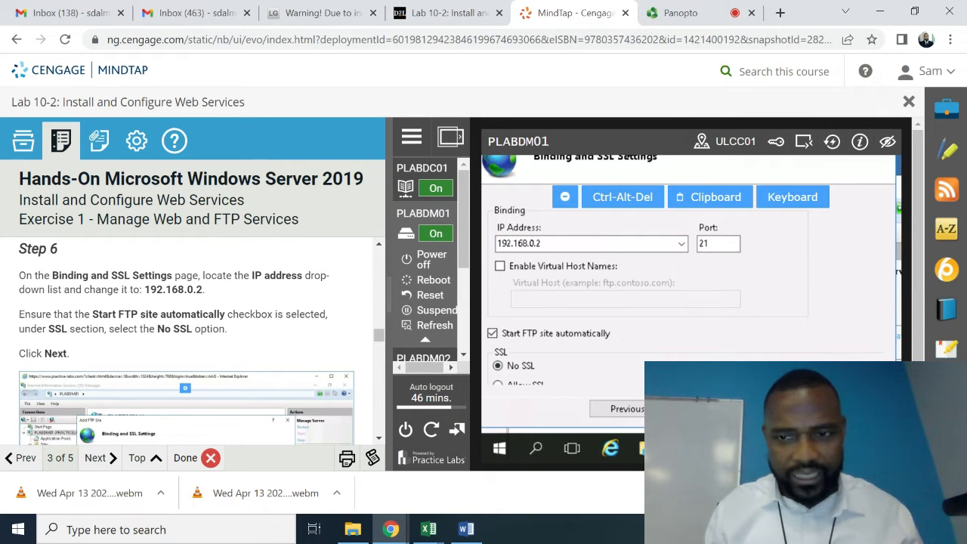
click(706, 409)
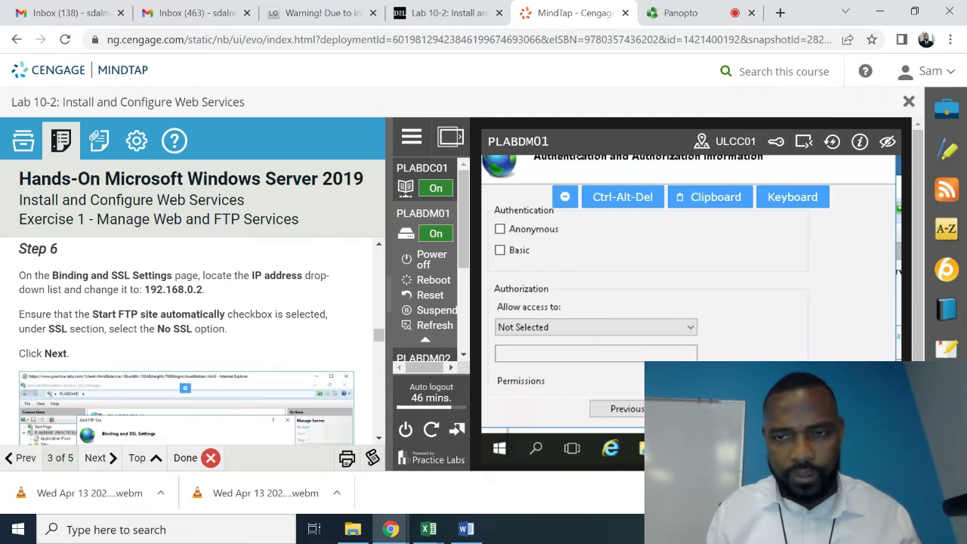
Following Step 7 of the guide, enable Basic authentication and allow access to Specified users
click(380, 438)
click(380, 438)
click(380, 438)
click(379, 438)
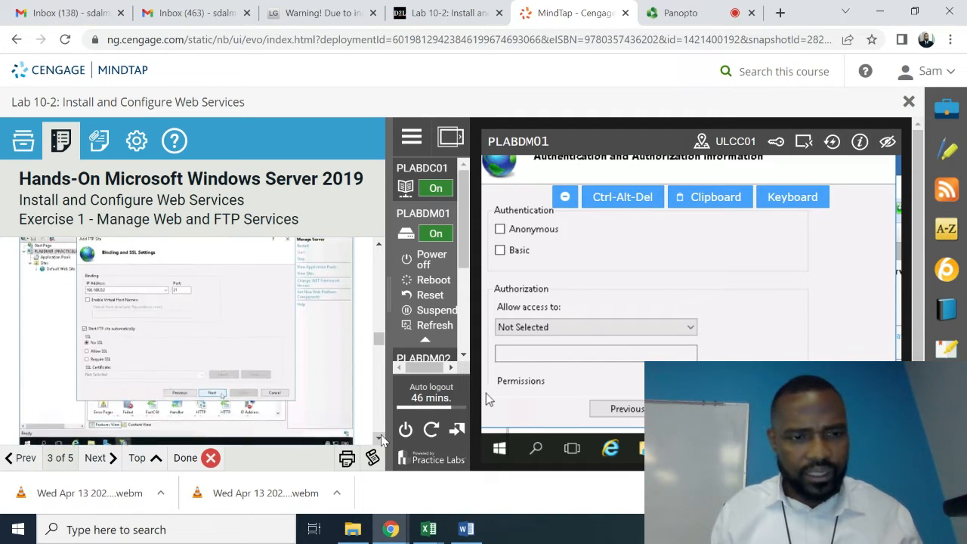
click(379, 438)
click(380, 438)
click(379, 438)
click(380, 438)
click(379, 438)
click(379, 438)
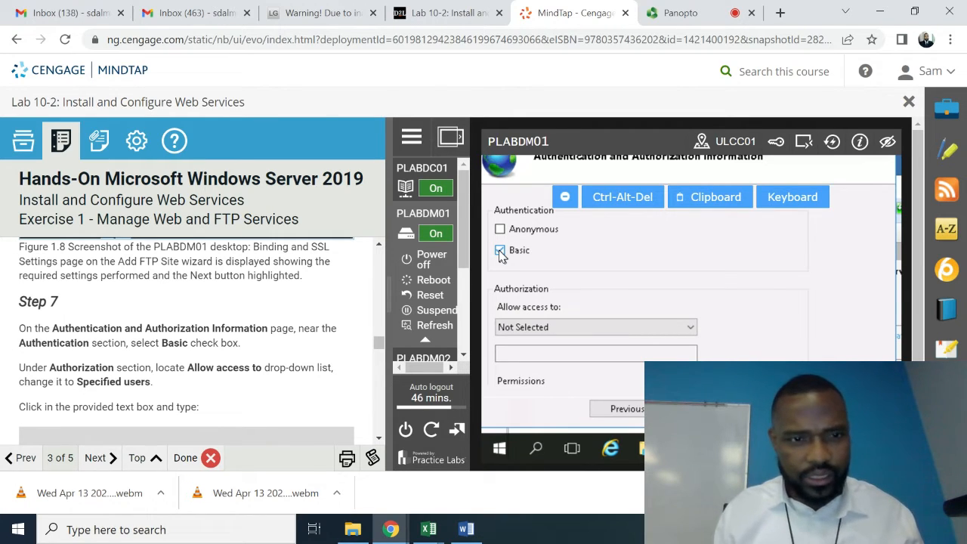
click(690, 330)
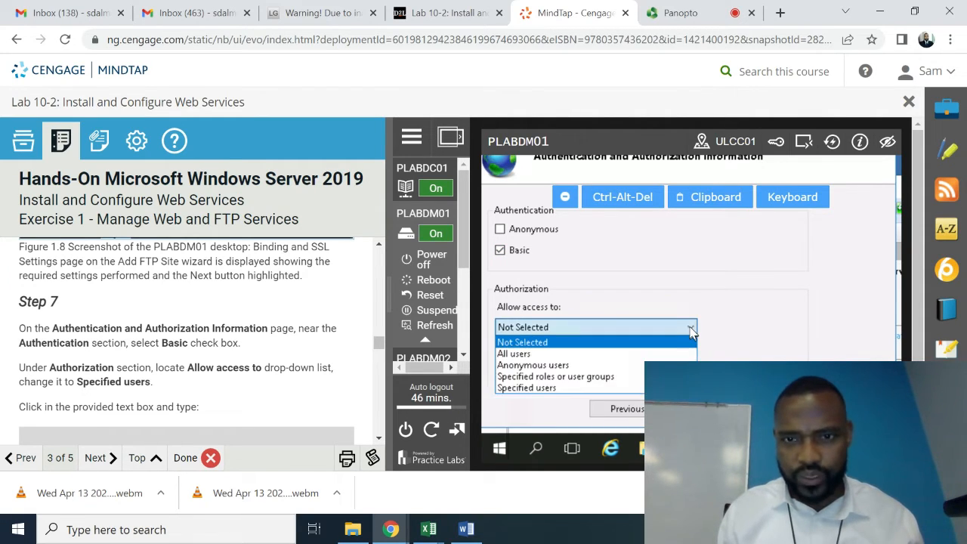
click(593, 386)
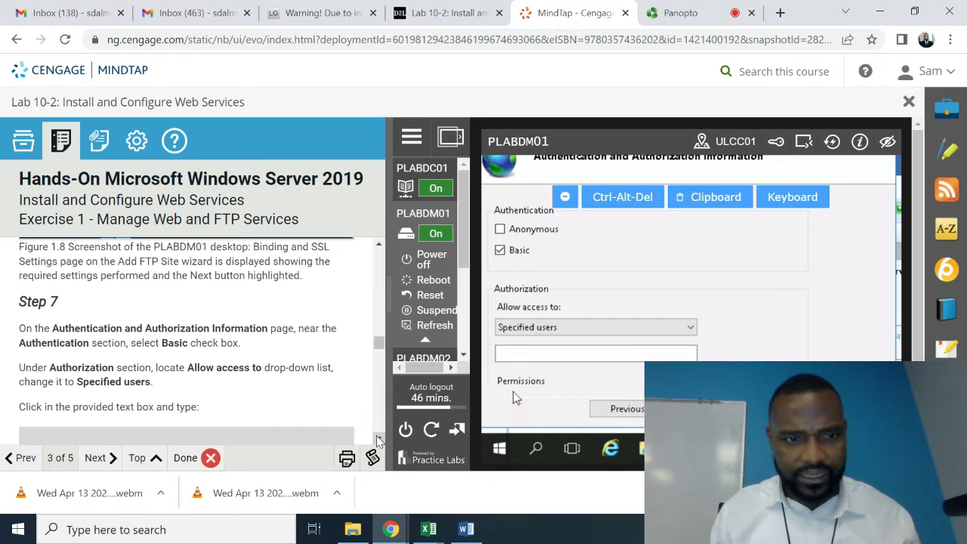
Enter administrator as the specified user for the FTP site's authorization and check the guide's permissions instruction
scroll(378, 438, down, 2)
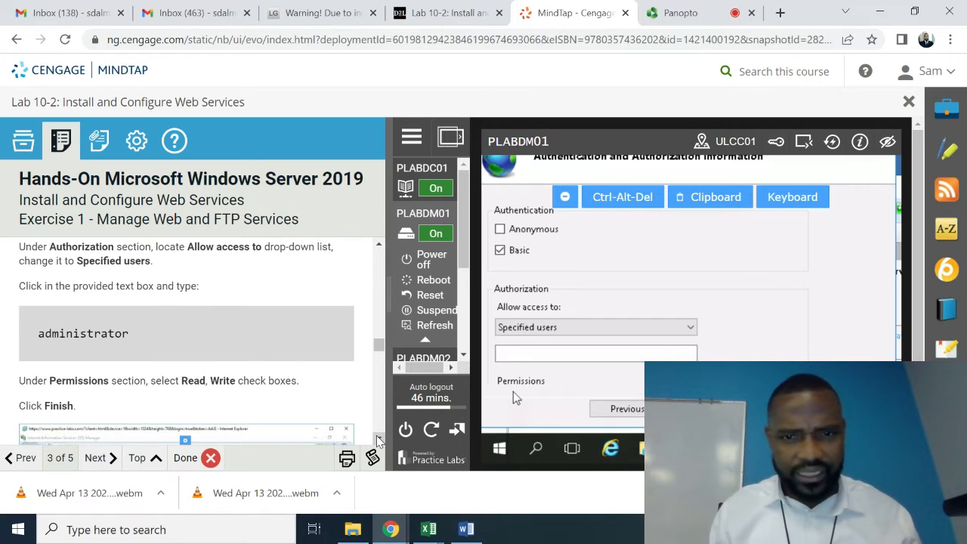
click(535, 357)
text(ad)
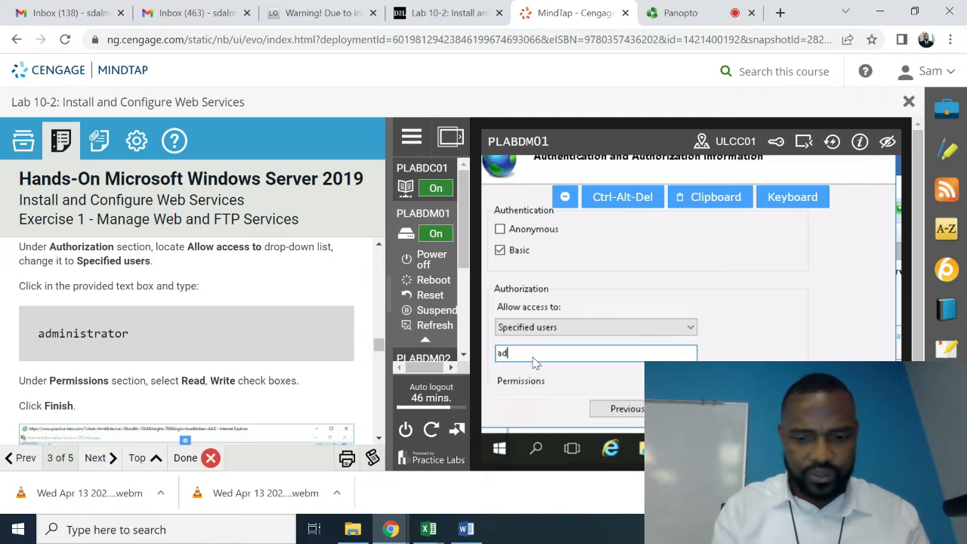
text(ministrat)
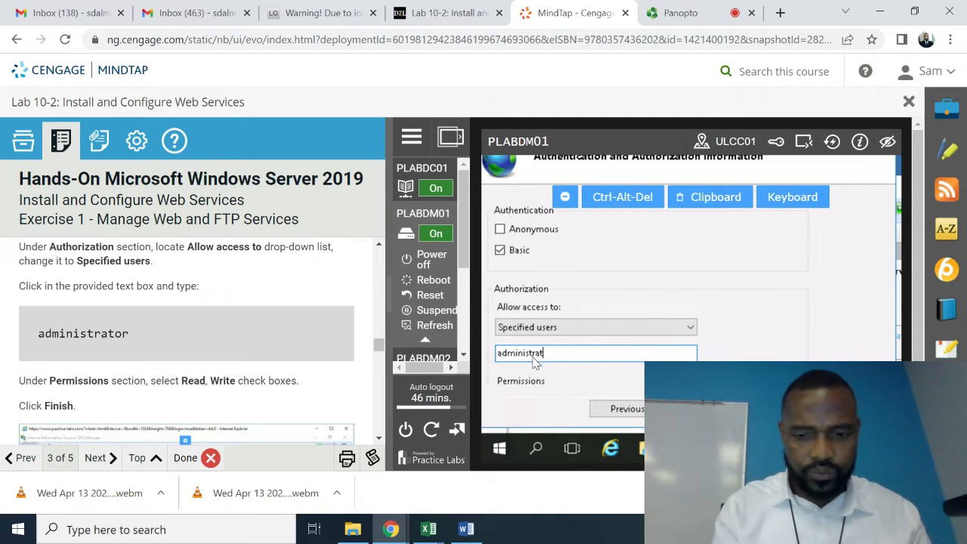
text(or)
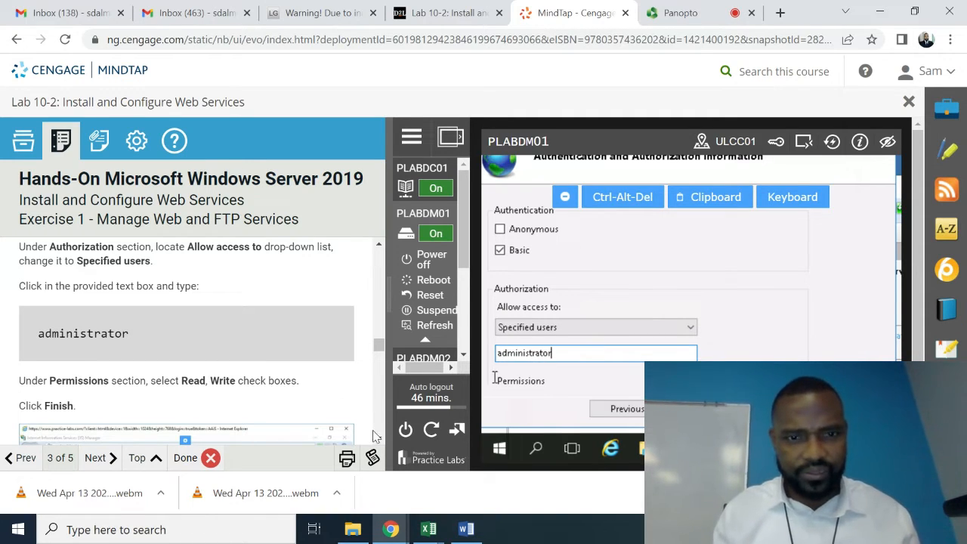
scroll(376, 438, down, 2)
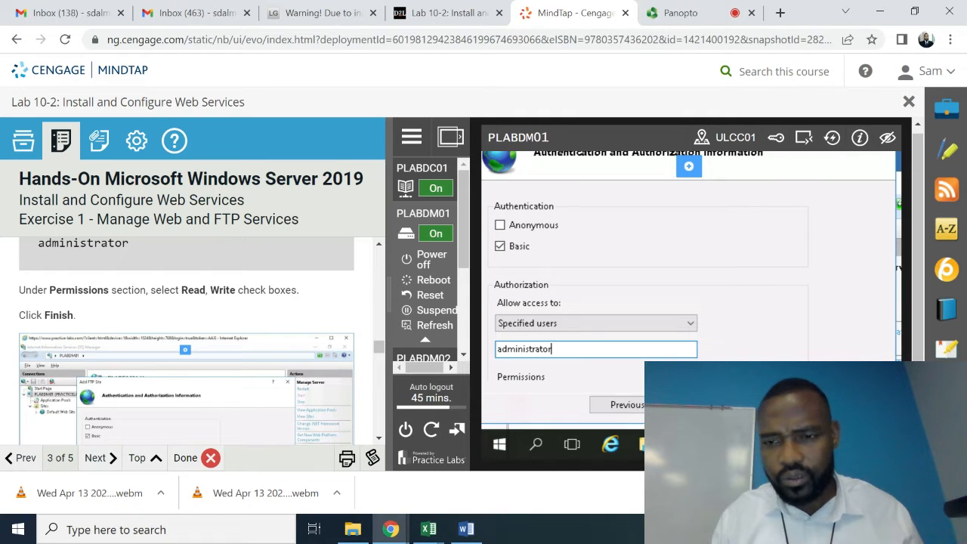
mouse_move(721, 444)
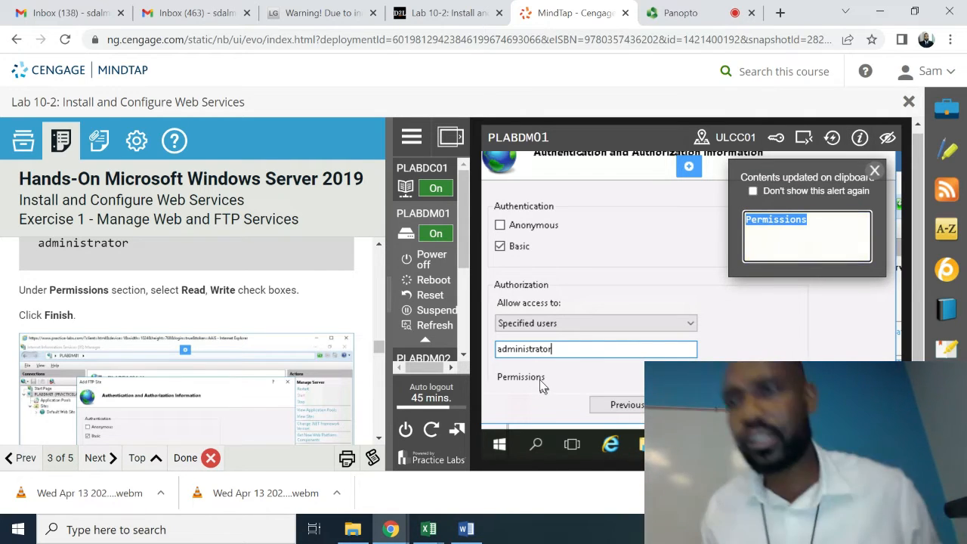
click(873, 173)
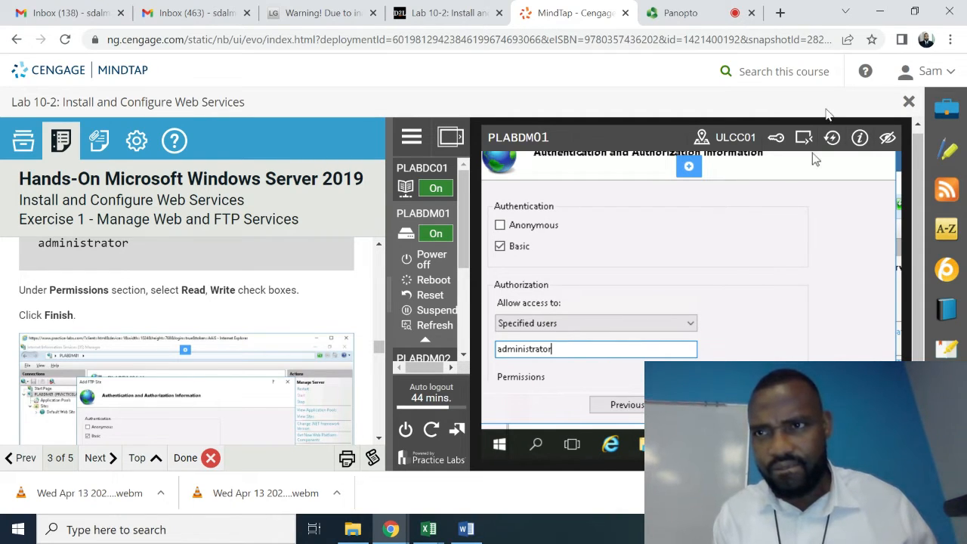
click(916, 12)
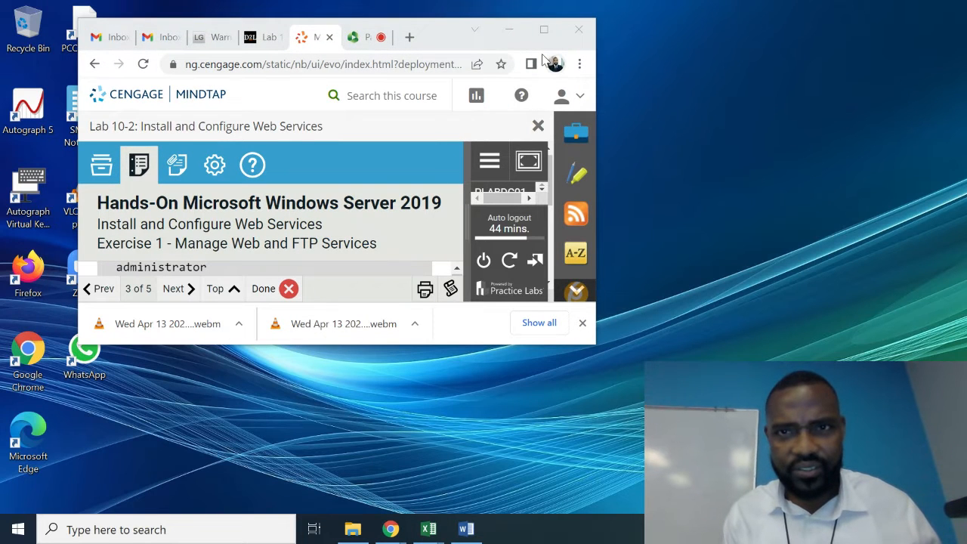
click(546, 30)
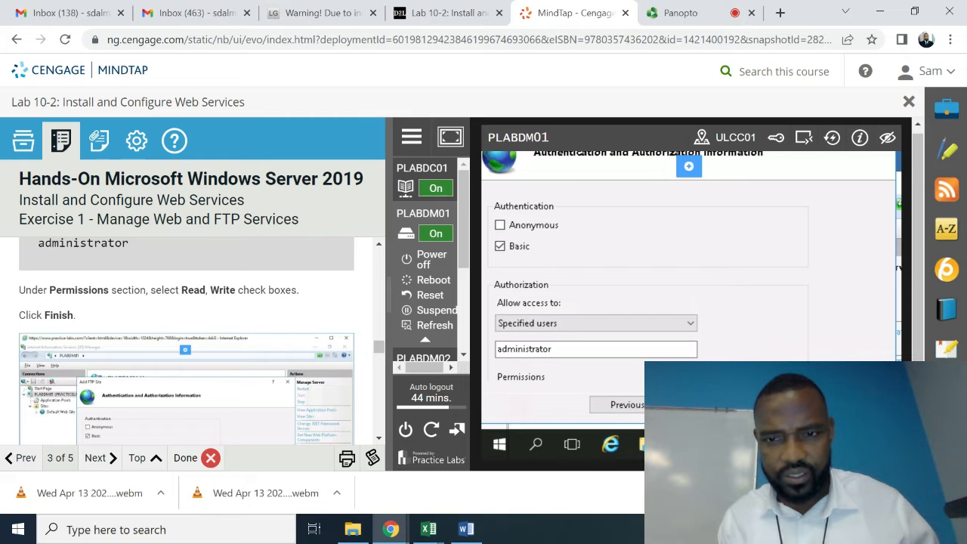
key(Tab)
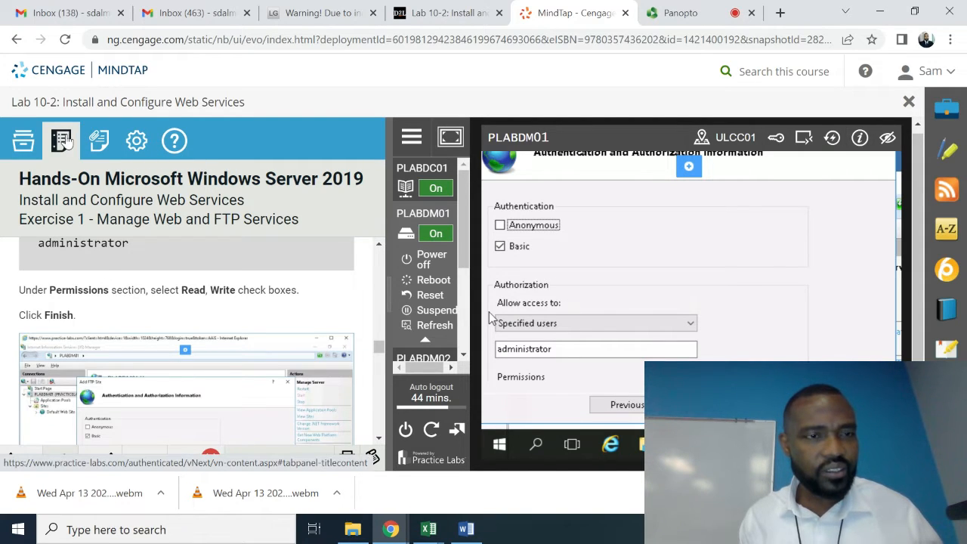
Try the Device pop-ups setting to show the lab machines in separate windows, and switch it back off
click(100, 142)
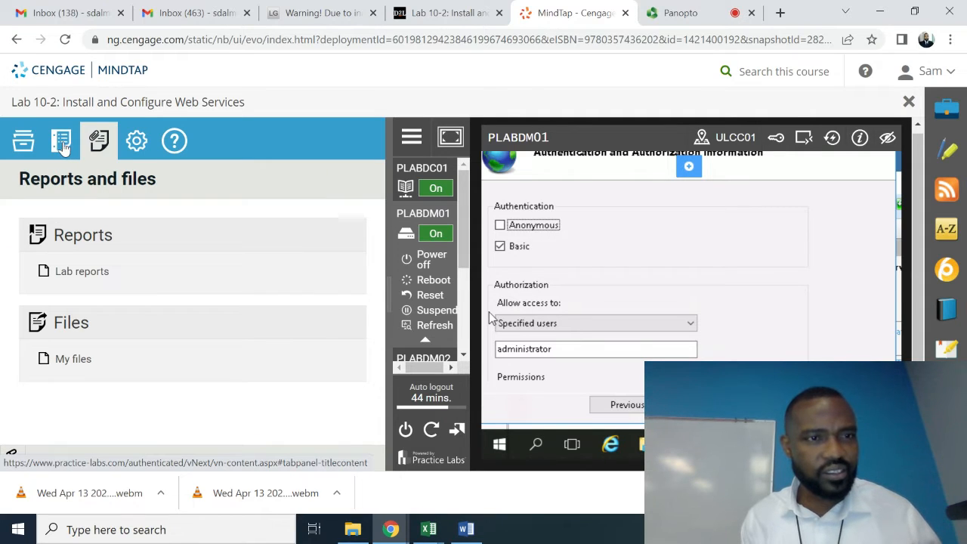
click(137, 145)
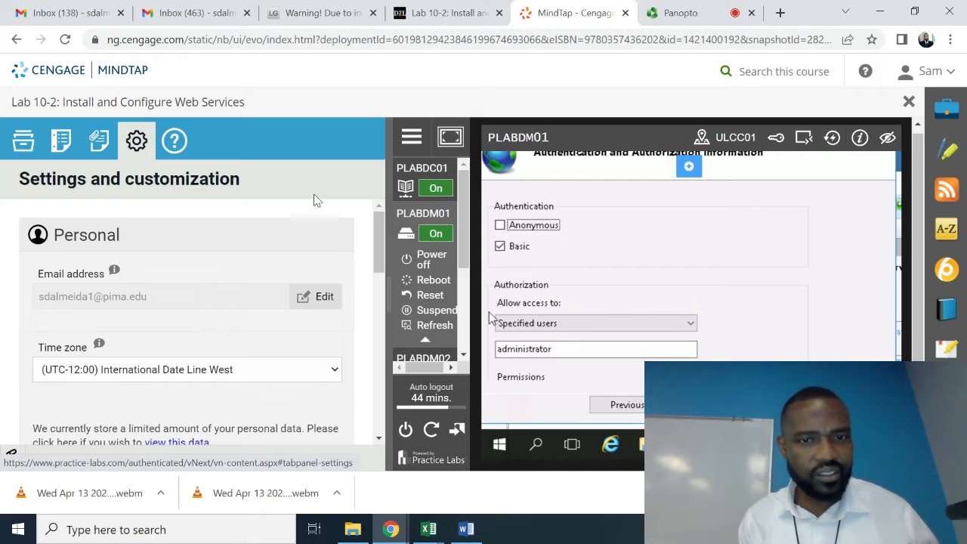
drag(377, 243, 157, 327)
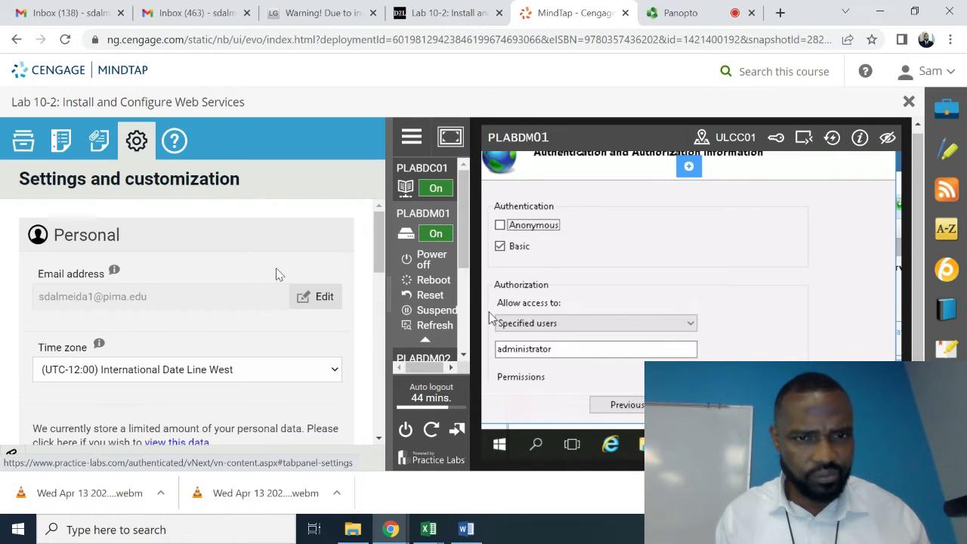
drag(381, 247, 374, 326)
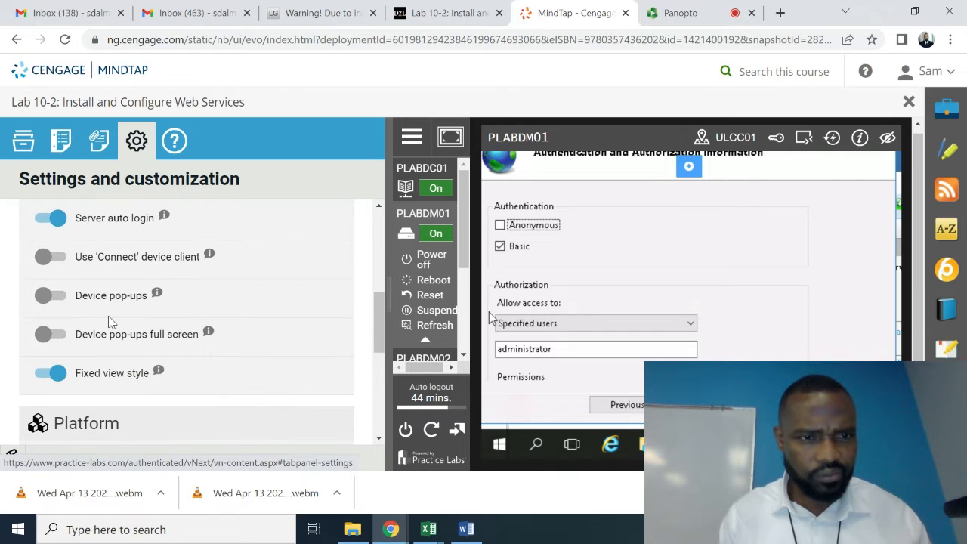
click(63, 299)
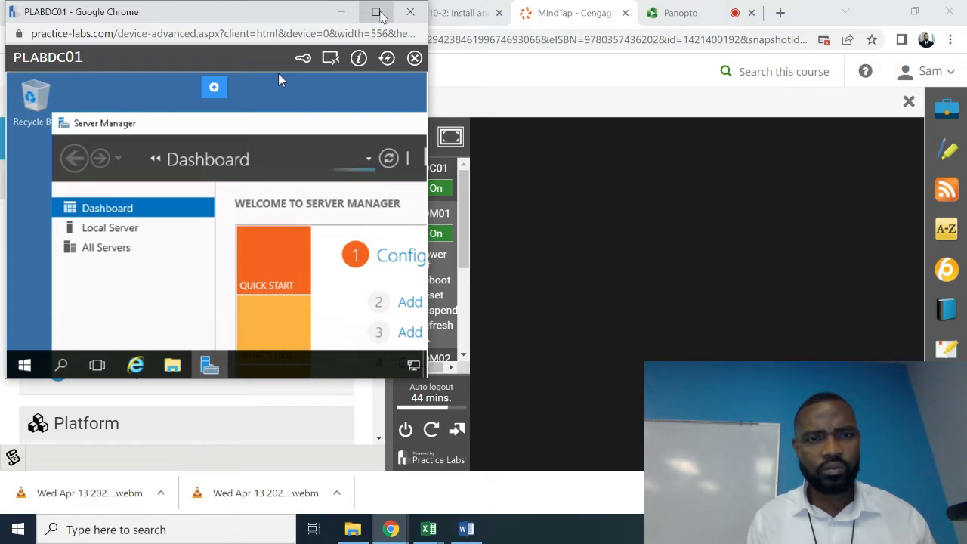
click(384, 11)
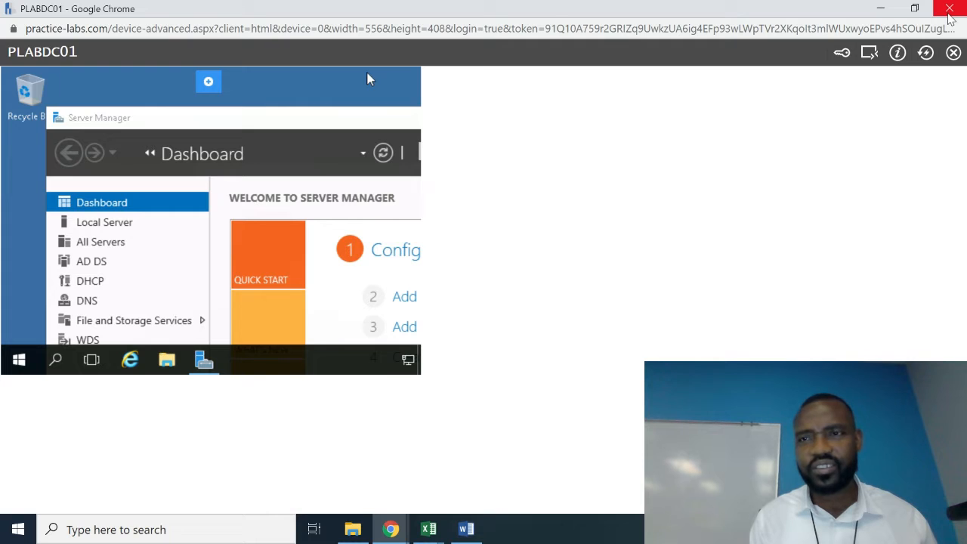
click(880, 8)
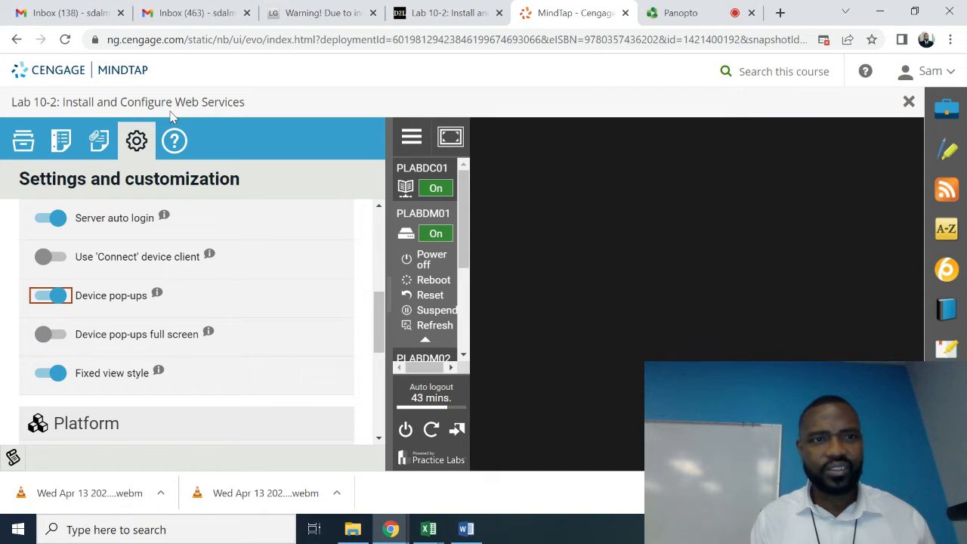
click(47, 298)
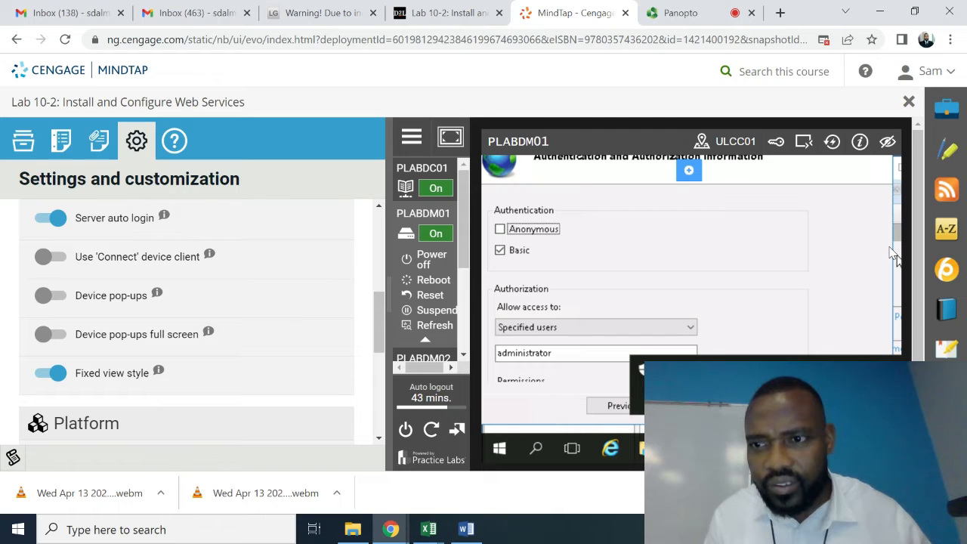
scroll(890, 248, down, 1)
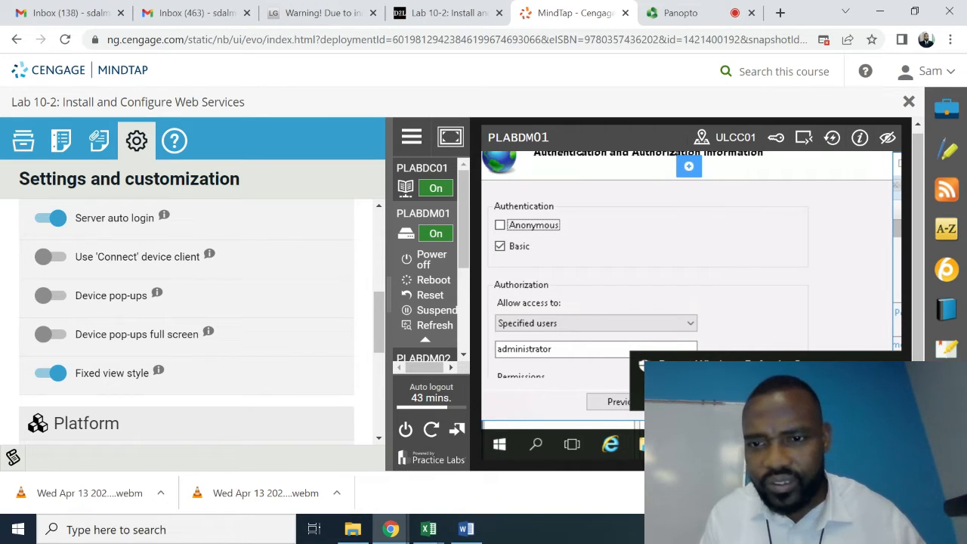
click(887, 367)
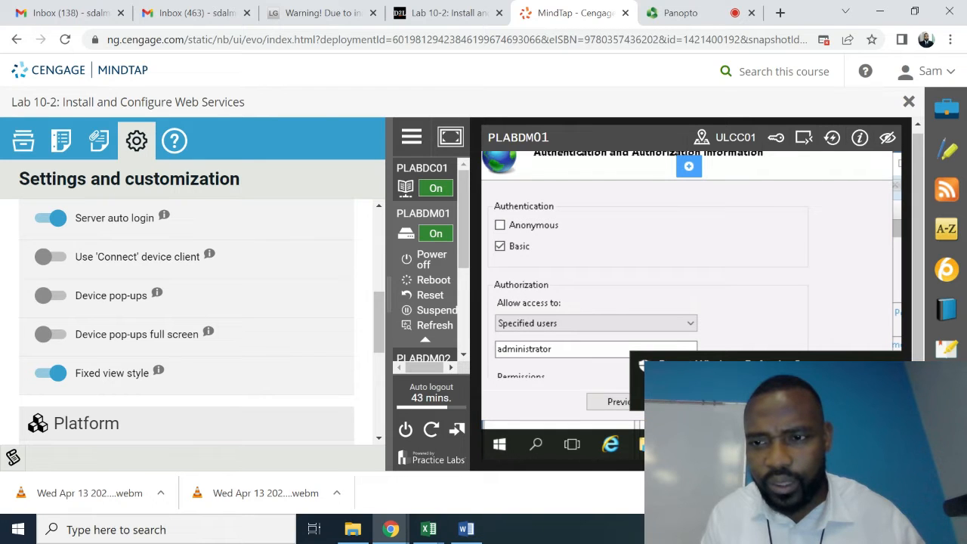
click(877, 168)
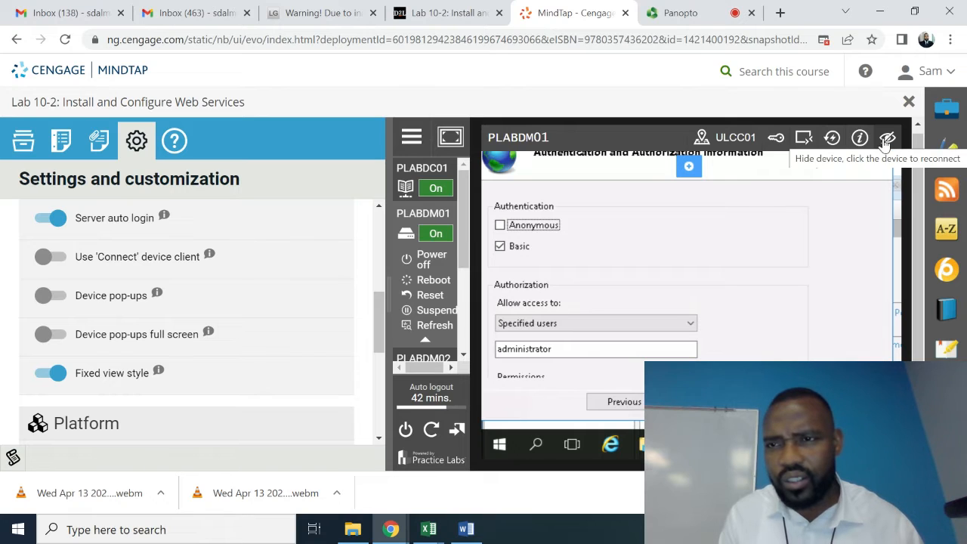
click(451, 141)
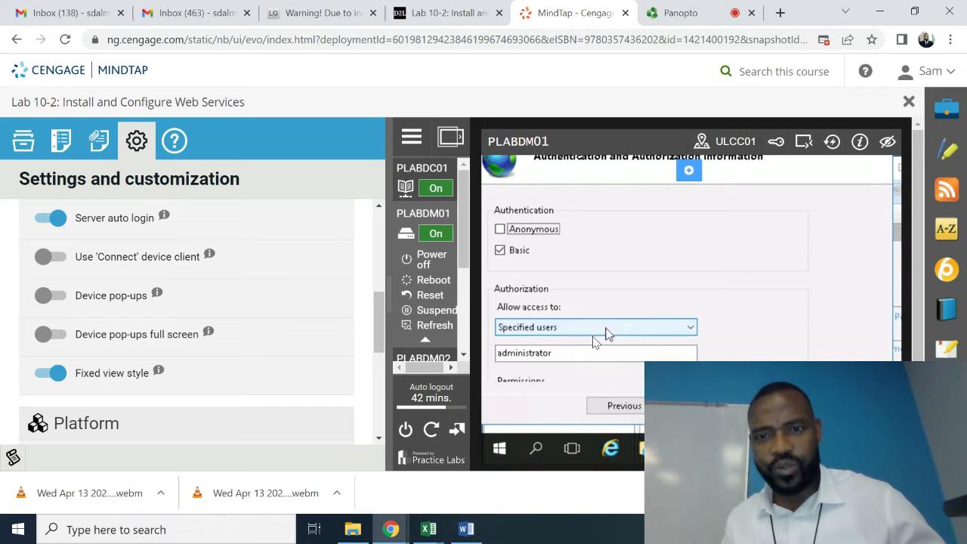
click(572, 360)
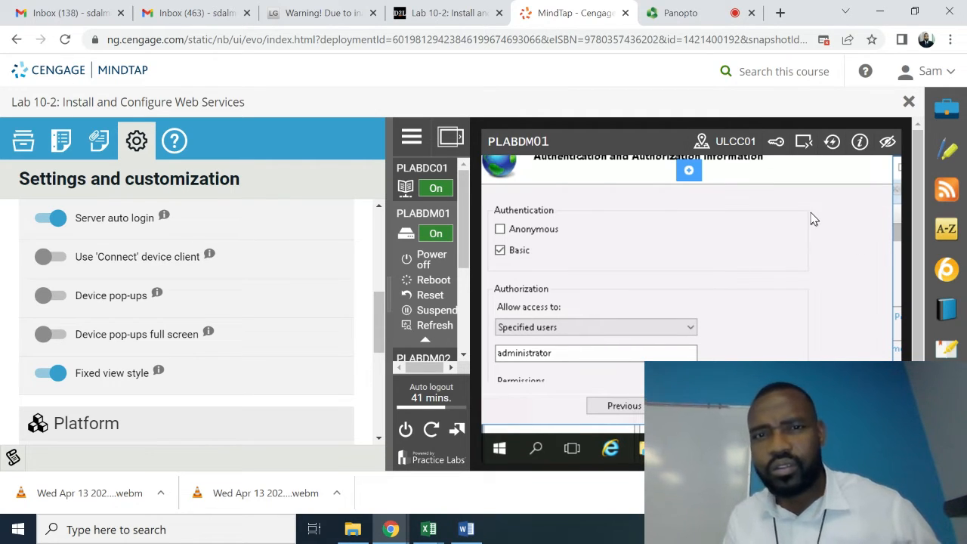
Return to the exercise guide and check Step 7's permissions instruction and its screenshot of the completed authentication page
click(70, 144)
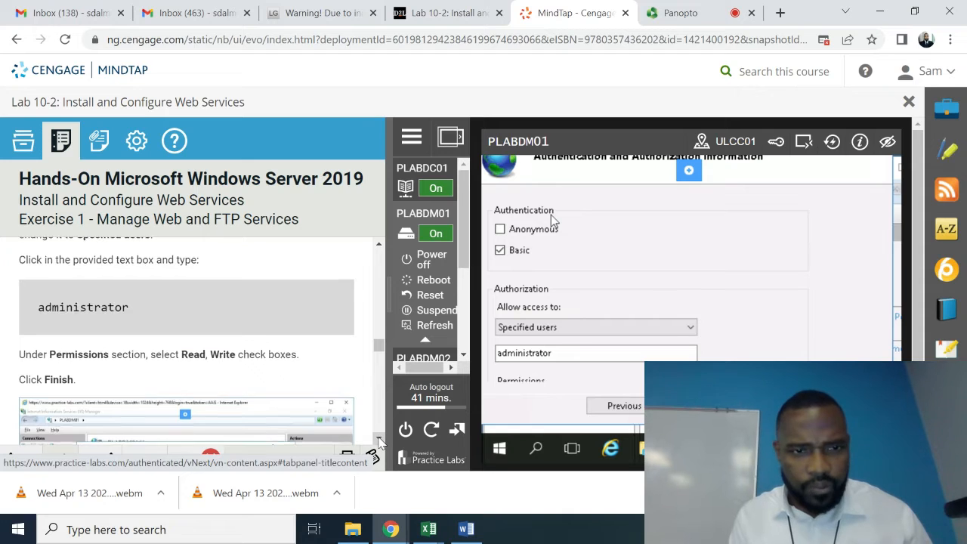
scroll(379, 438, down, 2)
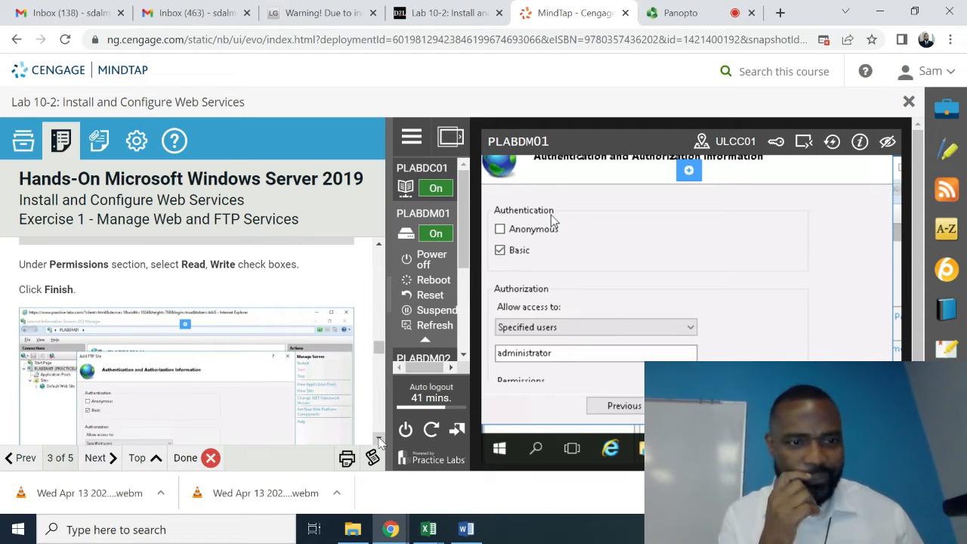
scroll(380, 441, down, 2)
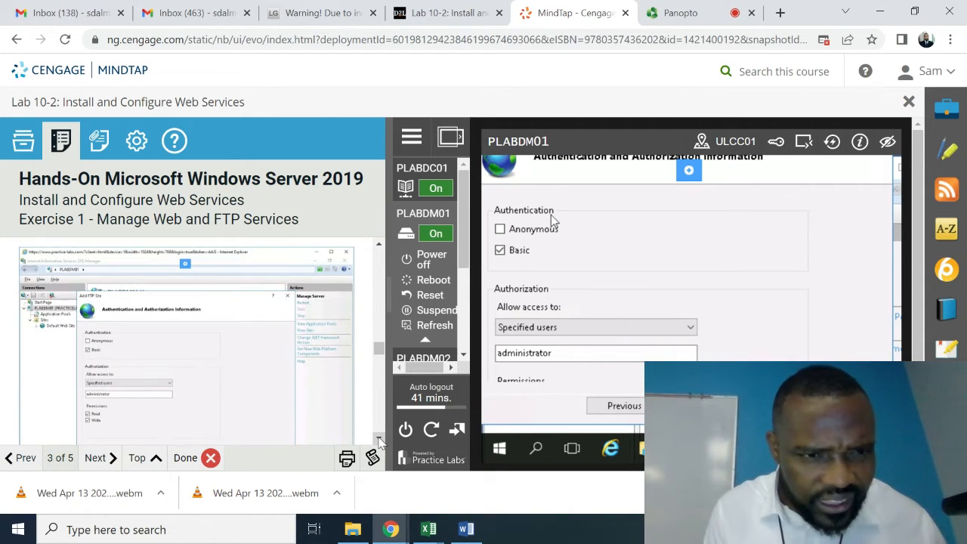
scroll(380, 442, down, 1)
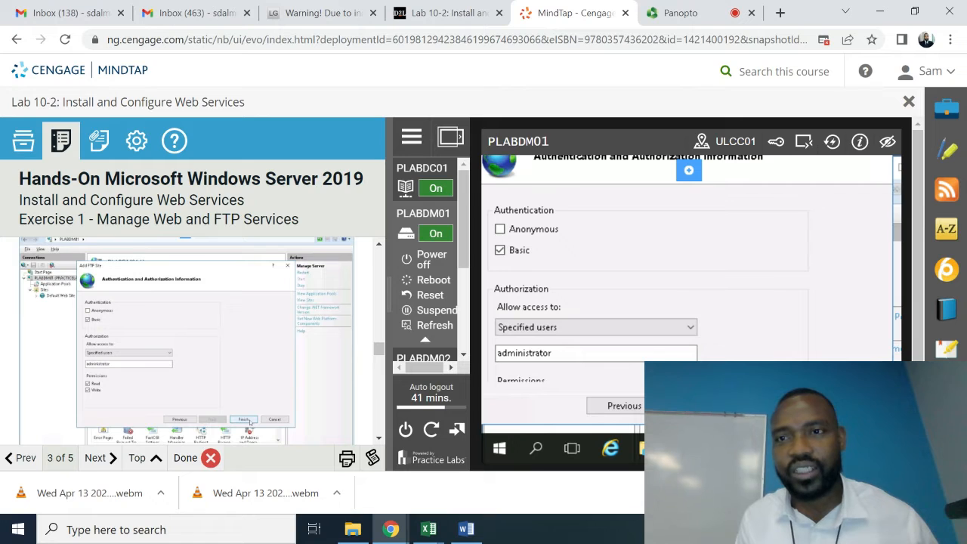
right_click(577, 19)
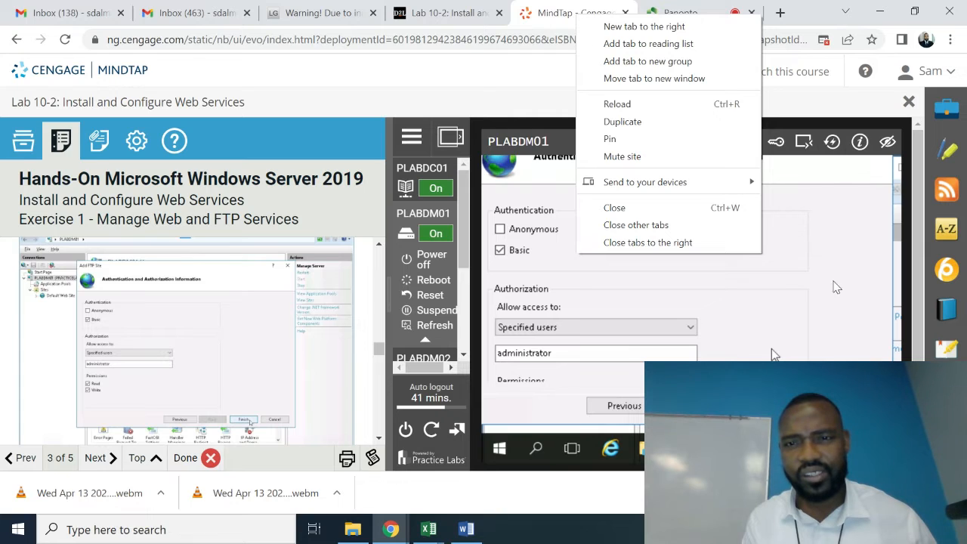
click(836, 288)
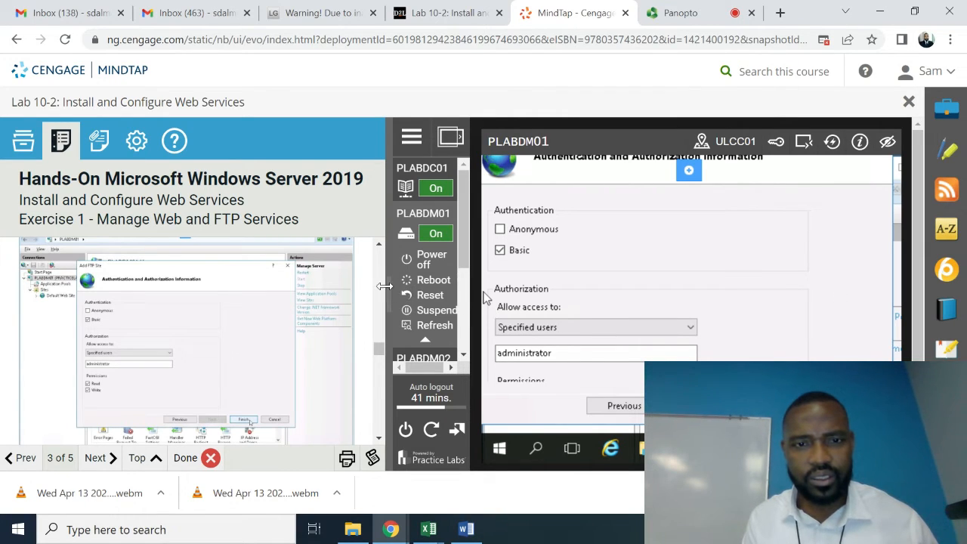
Narrow the guide pane to reveal more of the PLABDM01 desktop, and close the Add FTP Site wizard
drag(388, 283, 291, 278)
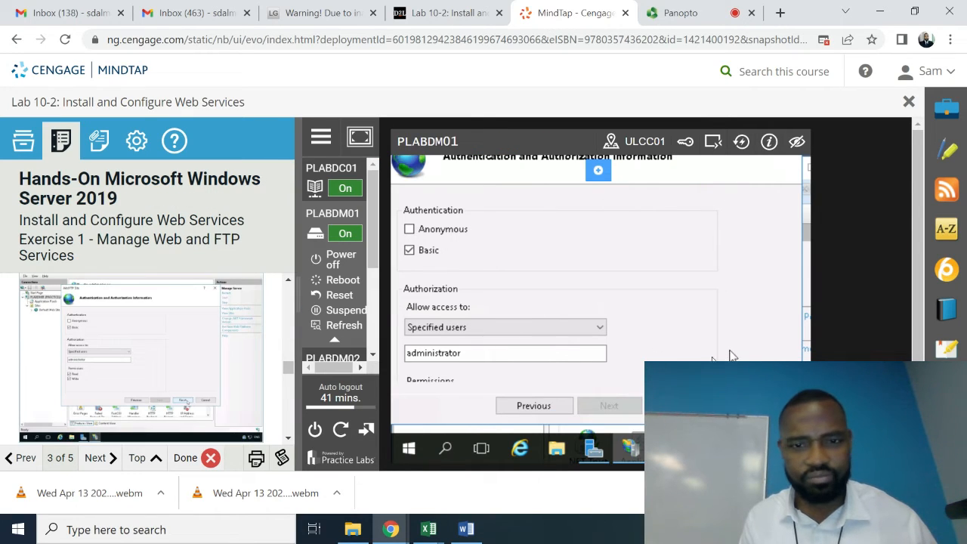
key(Tab)
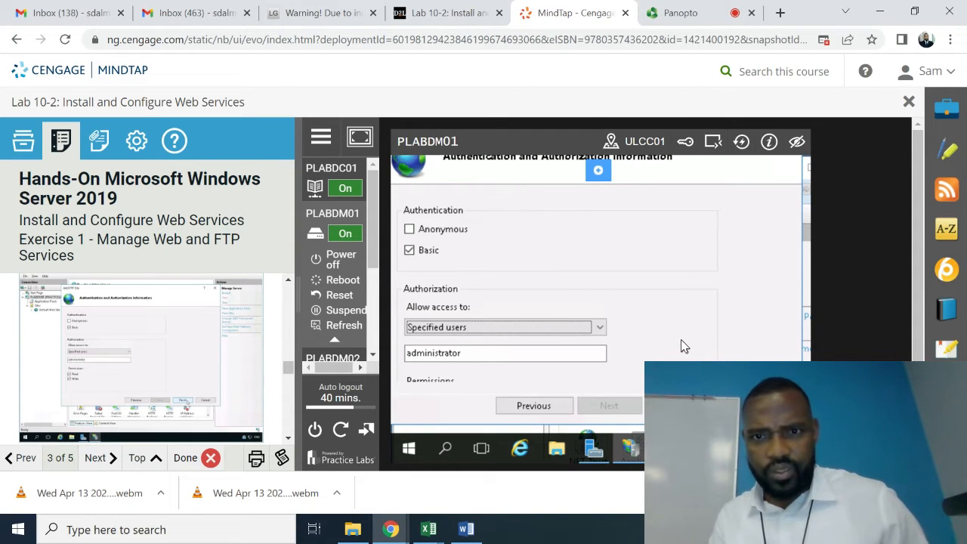
click(685, 406)
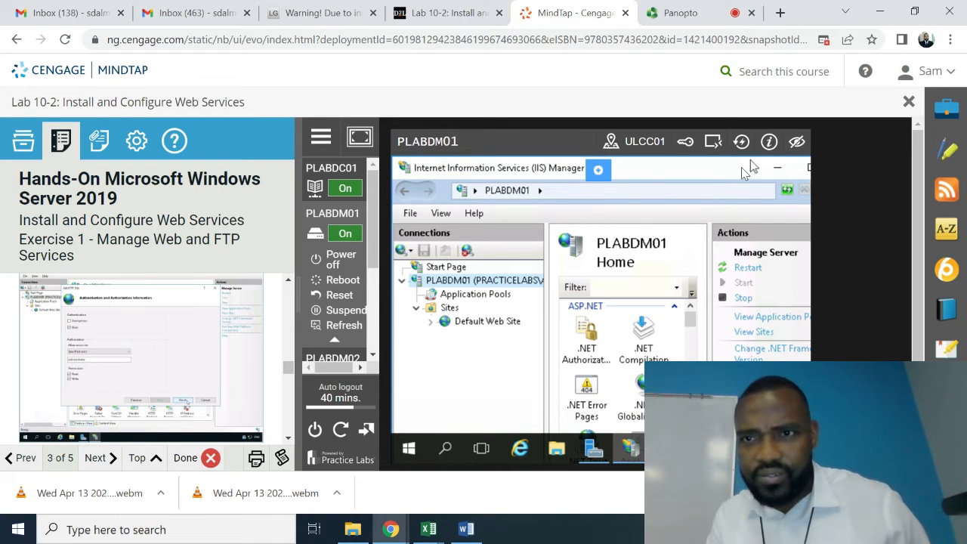
drag(729, 169, 701, 173)
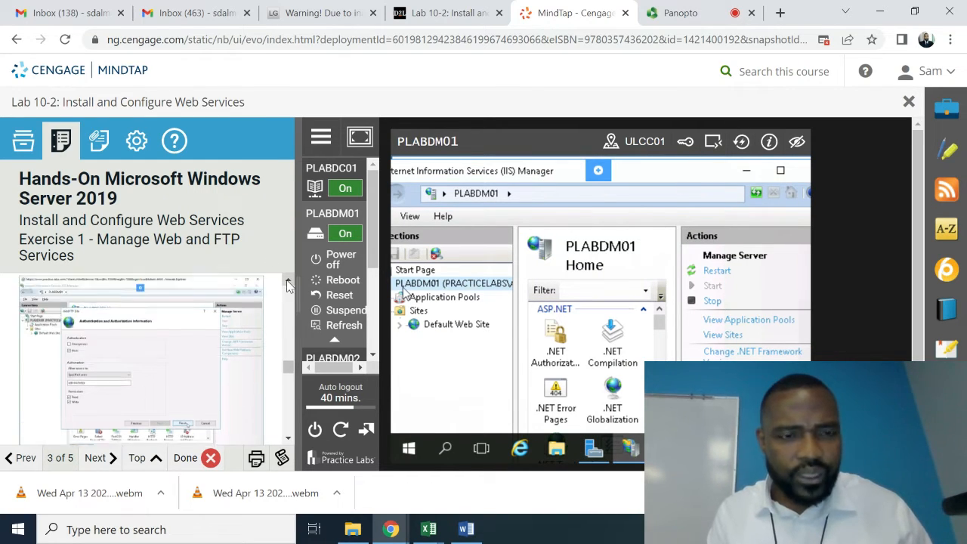
Review the exercise guide from Step 7 back to Step 2, which covers starting the Add FTP Site wizard
scroll(287, 283, up, 5)
scroll(287, 283, up, 6)
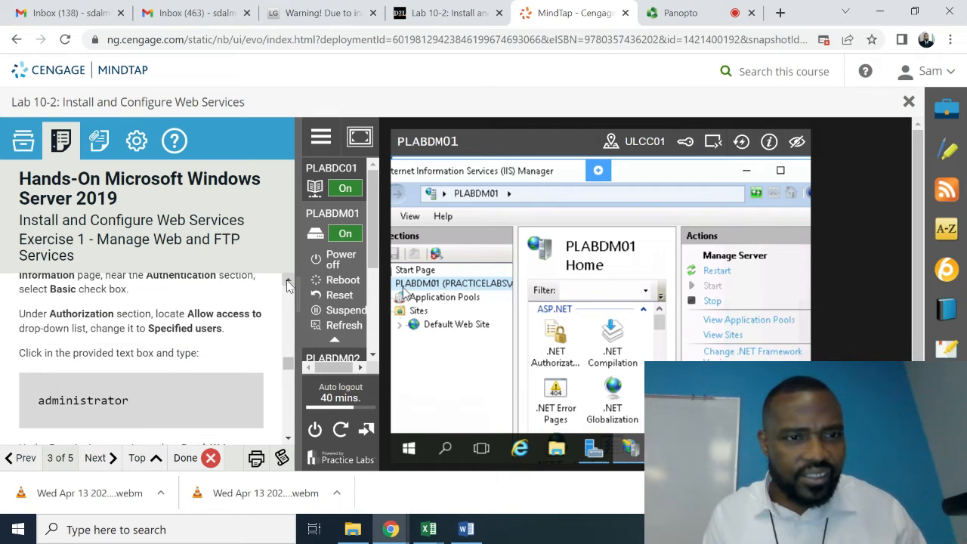
scroll(287, 283, up, 2)
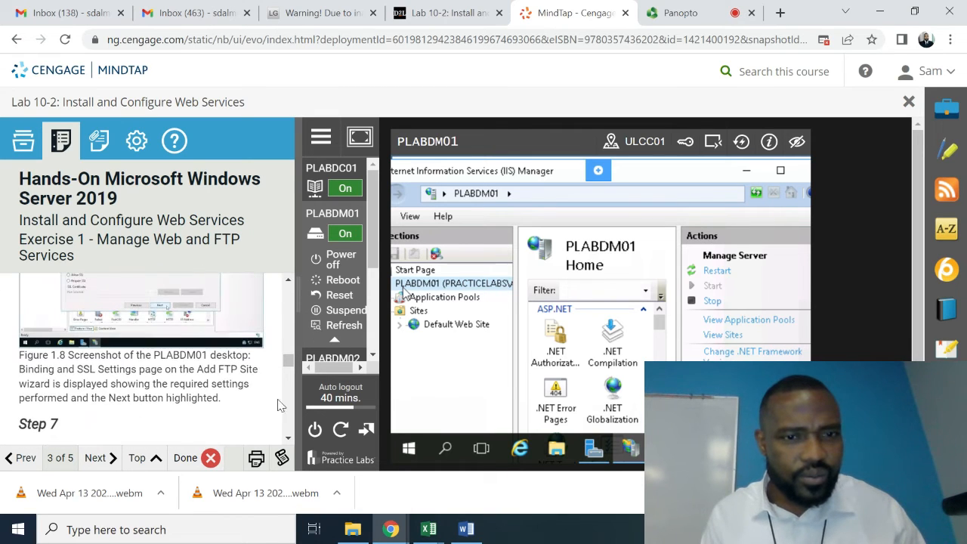
click(287, 440)
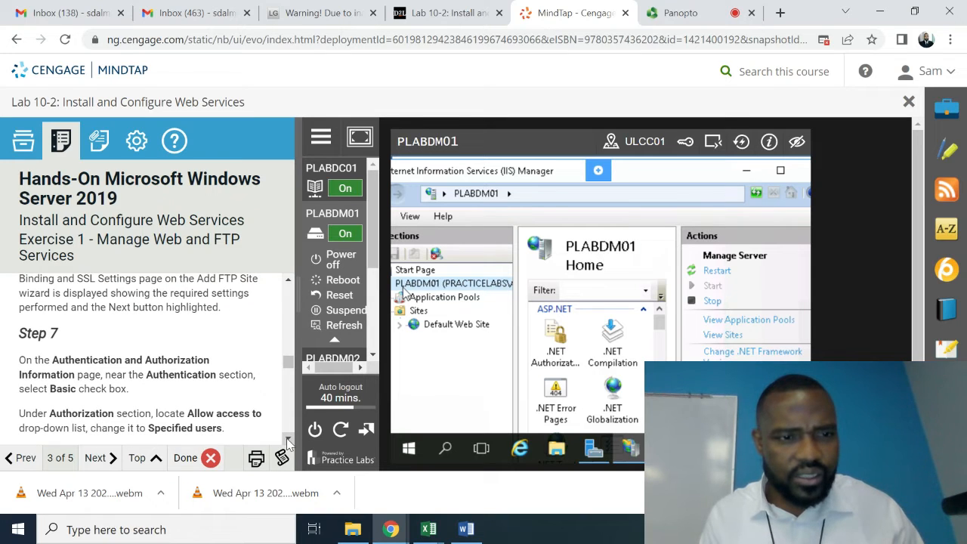
click(289, 281)
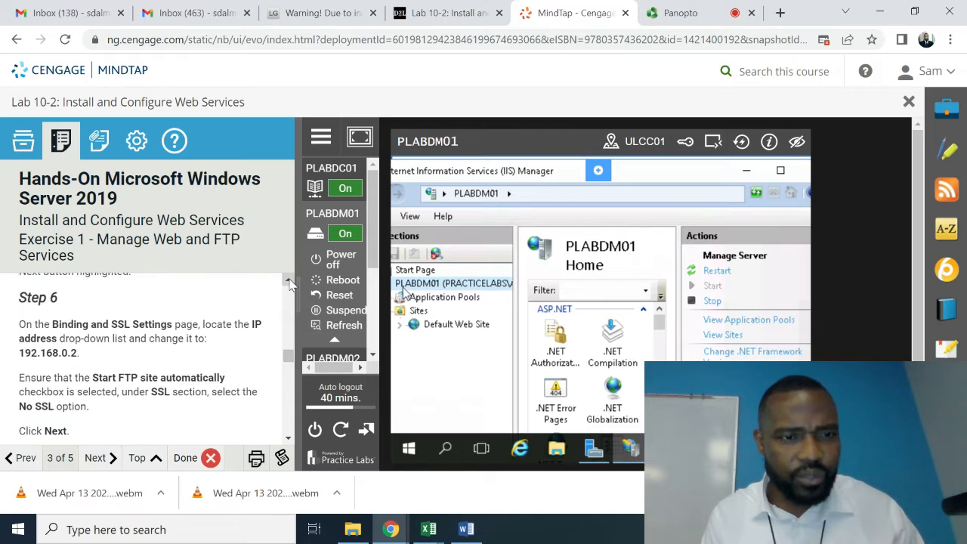
click(289, 281)
click(289, 281)
click(289, 281)
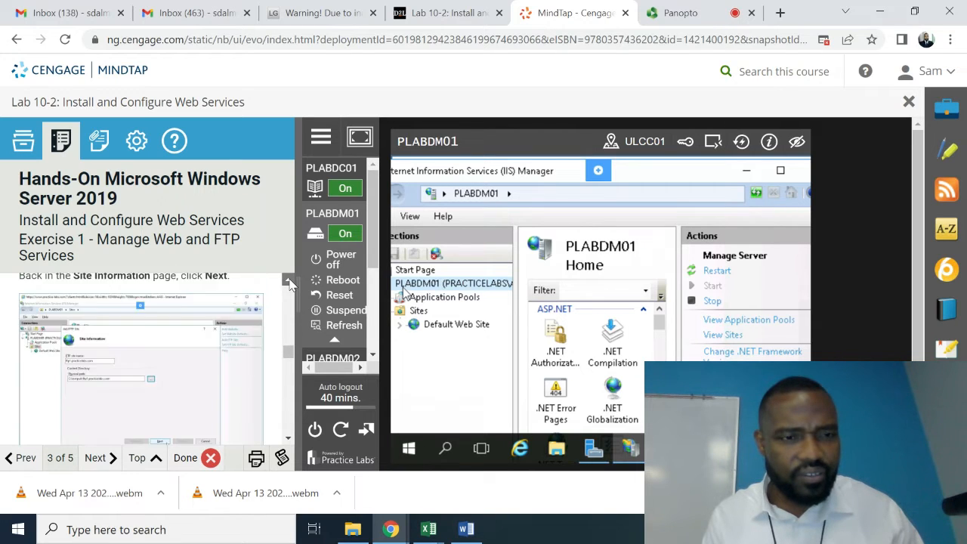
click(289, 281)
click(289, 281)
click(289, 281)
click(289, 281)
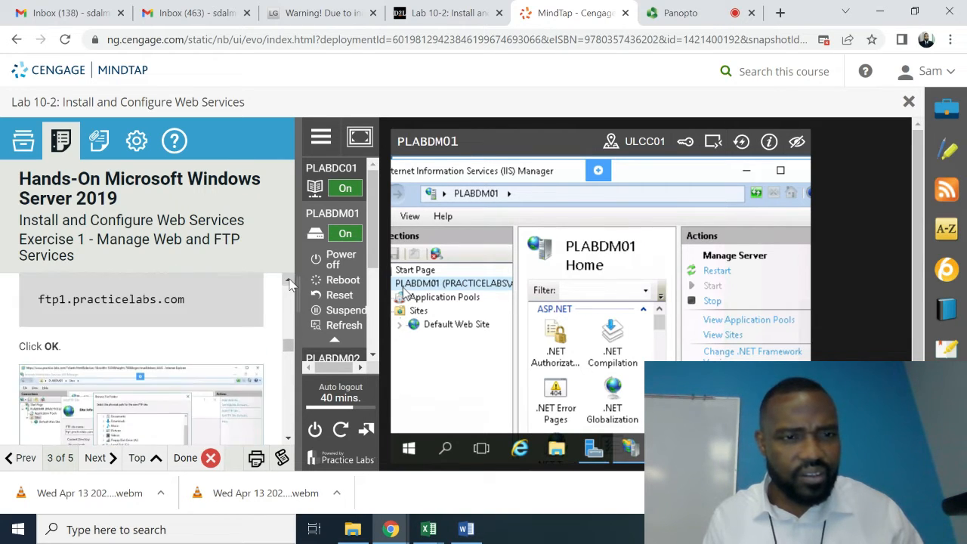
click(289, 281)
click(289, 281)
click(289, 281)
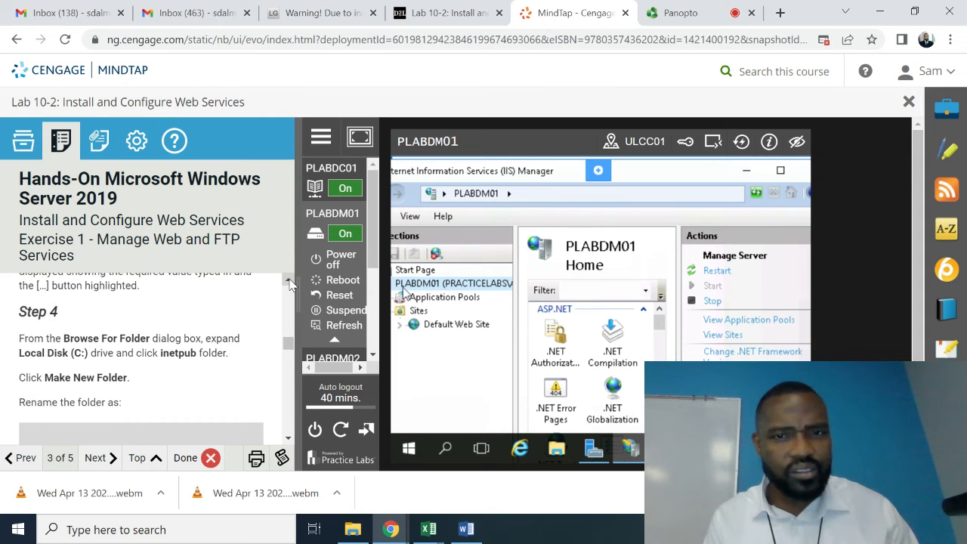
click(289, 281)
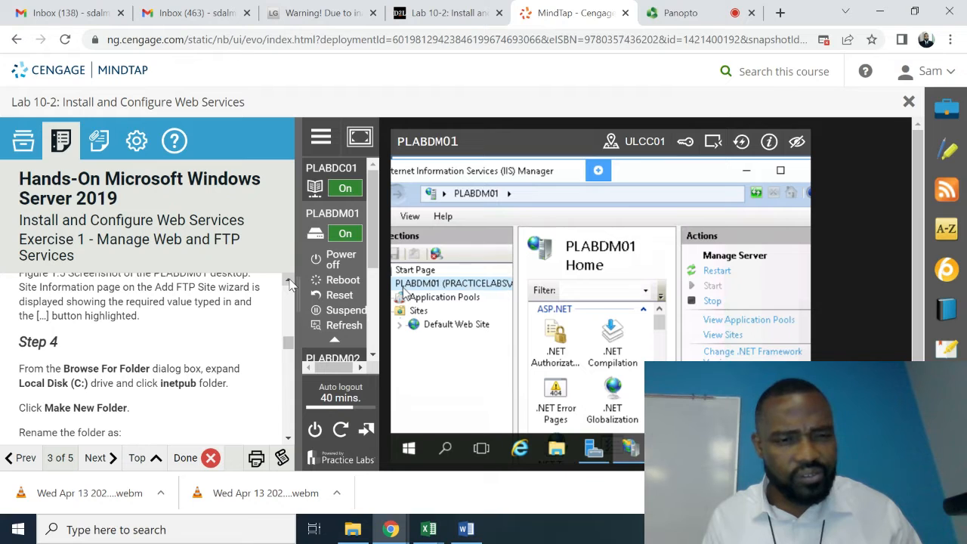
click(289, 281)
click(289, 281)
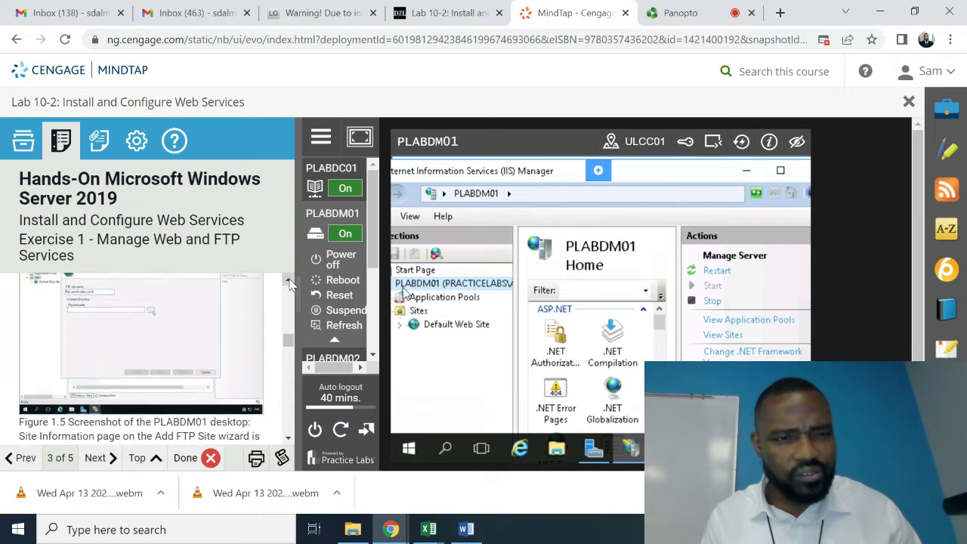
click(289, 281)
click(289, 281)
click(289, 281)
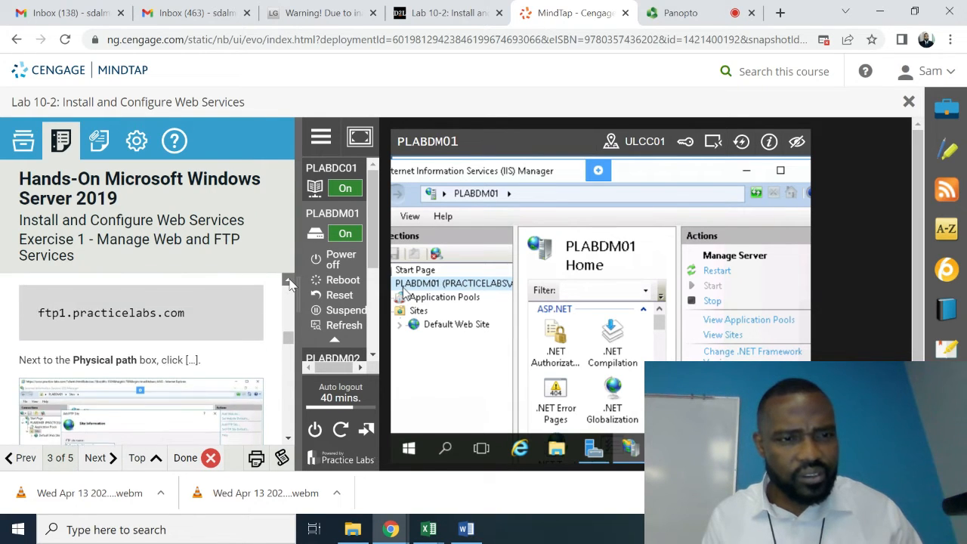
click(289, 281)
click(289, 281)
click(289, 281)
click(289, 281)
click(289, 281)
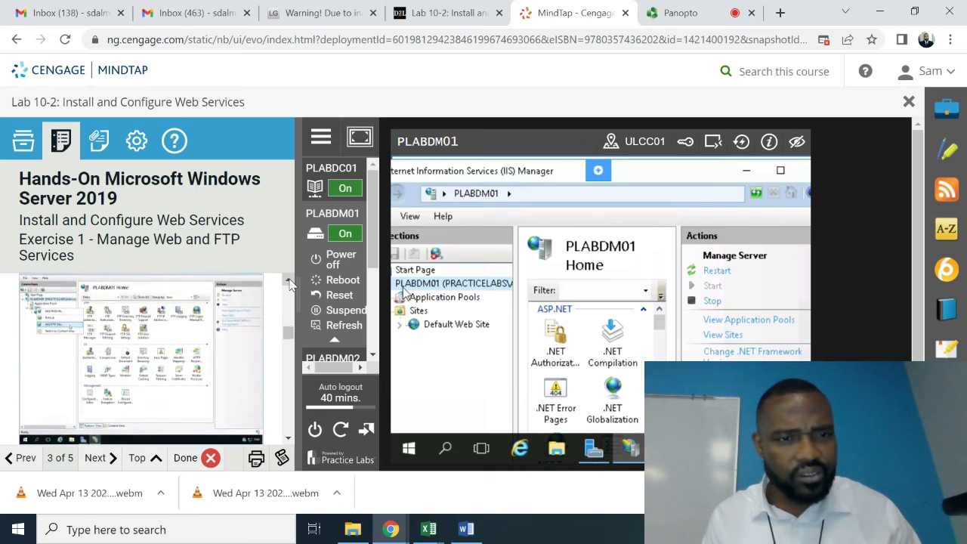
click(290, 281)
click(290, 281)
click(290, 281)
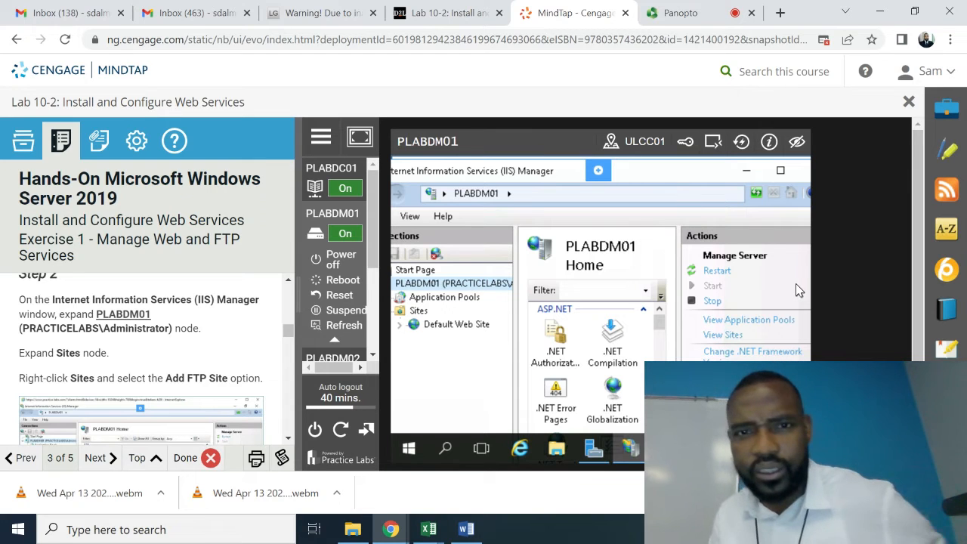
Maximize the IIS Manager window and start adding a new FTP site under the Sites node
click(780, 168)
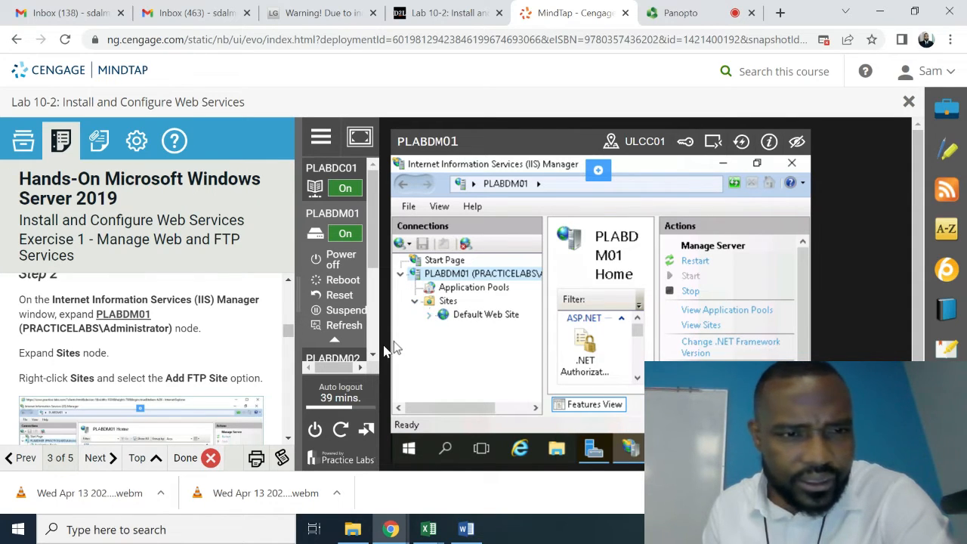
right_click(448, 300)
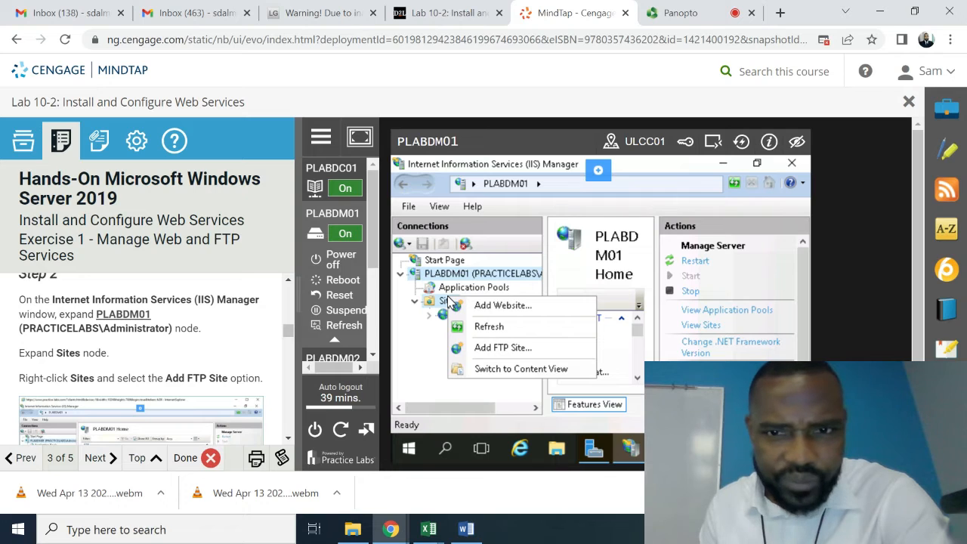
click(516, 349)
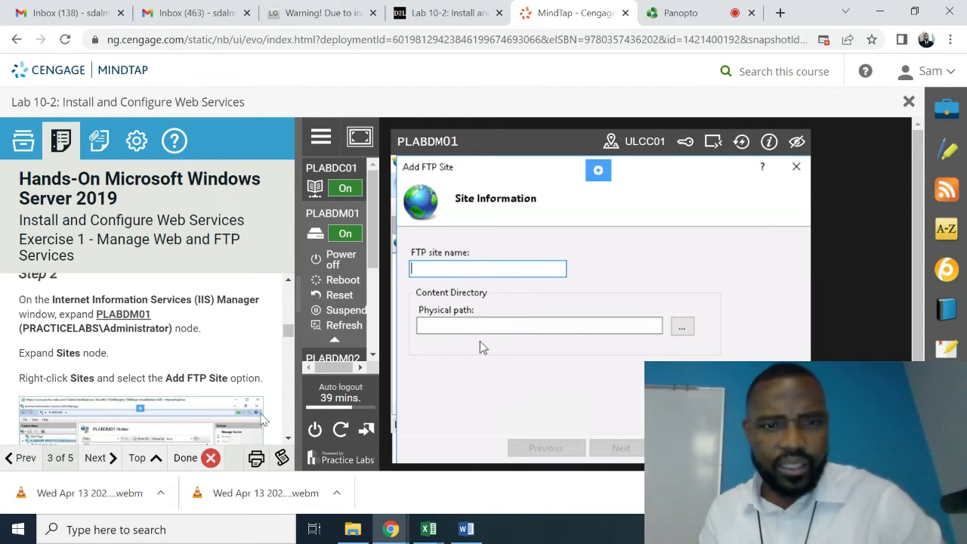
Name the new FTP site ftp1.practicelabs.com, as given in the exercise guide
scroll(286, 433, down, 5)
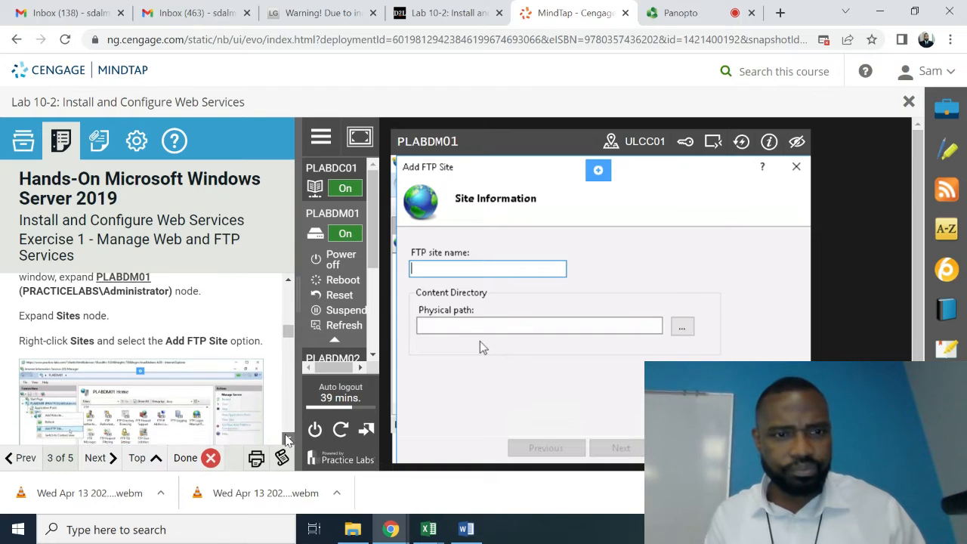
scroll(287, 440, down, 6)
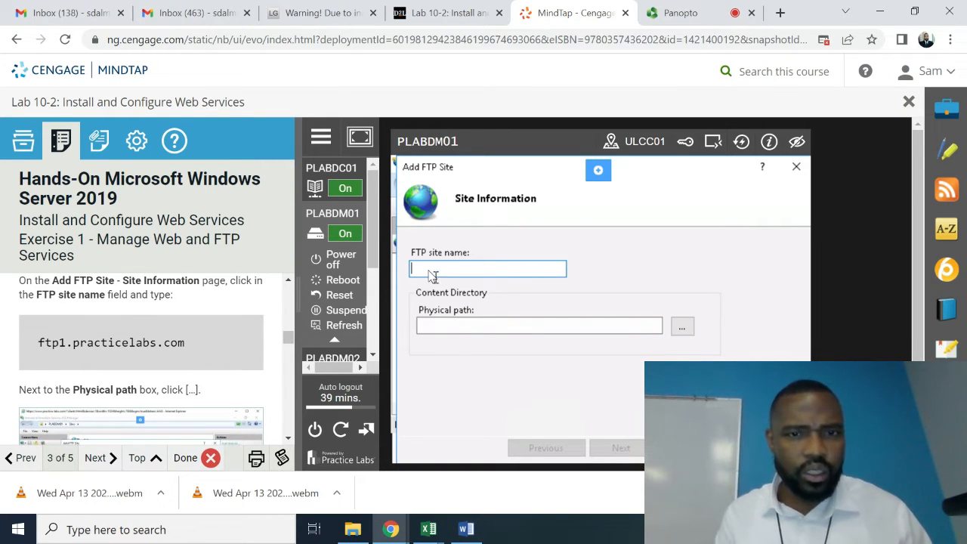
text(f)
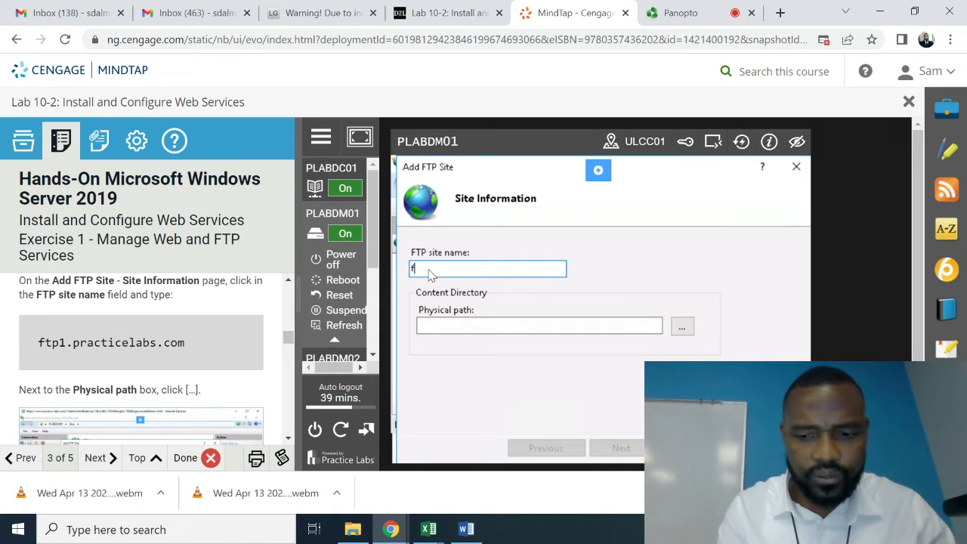
text(tp1)
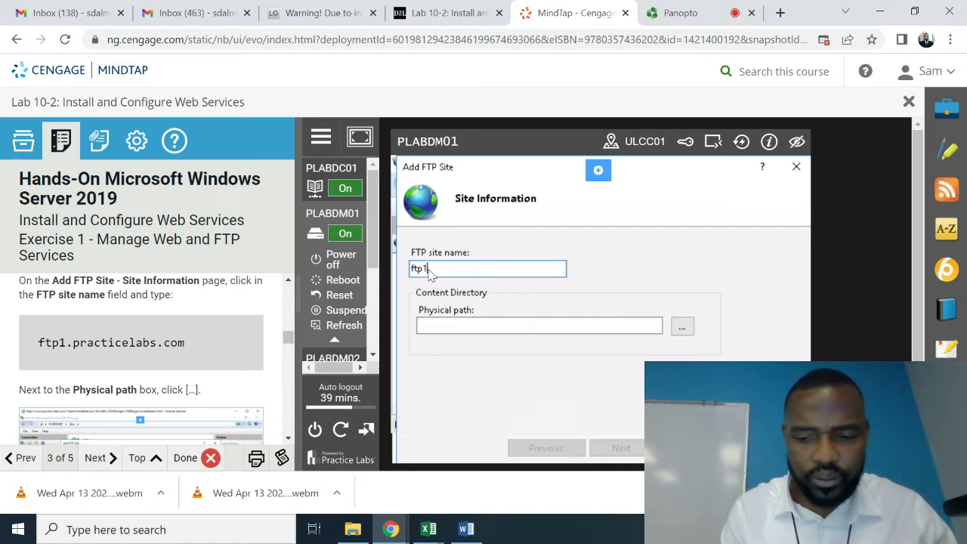
text(.prac)
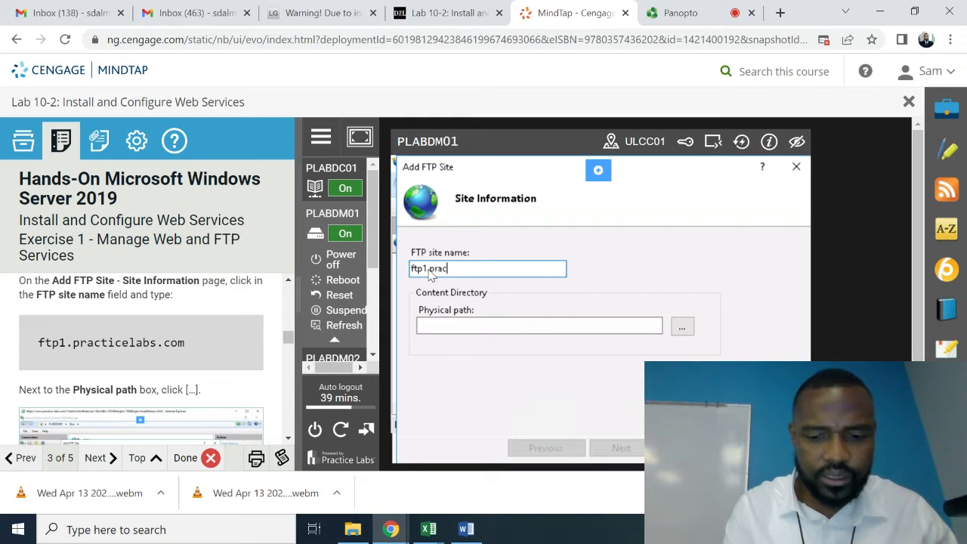
text(tice)
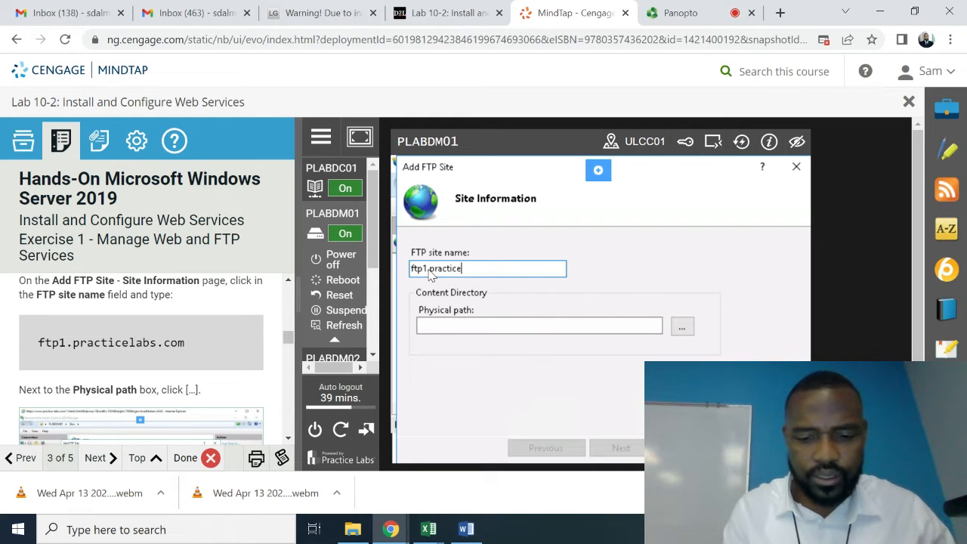
text(labs.)
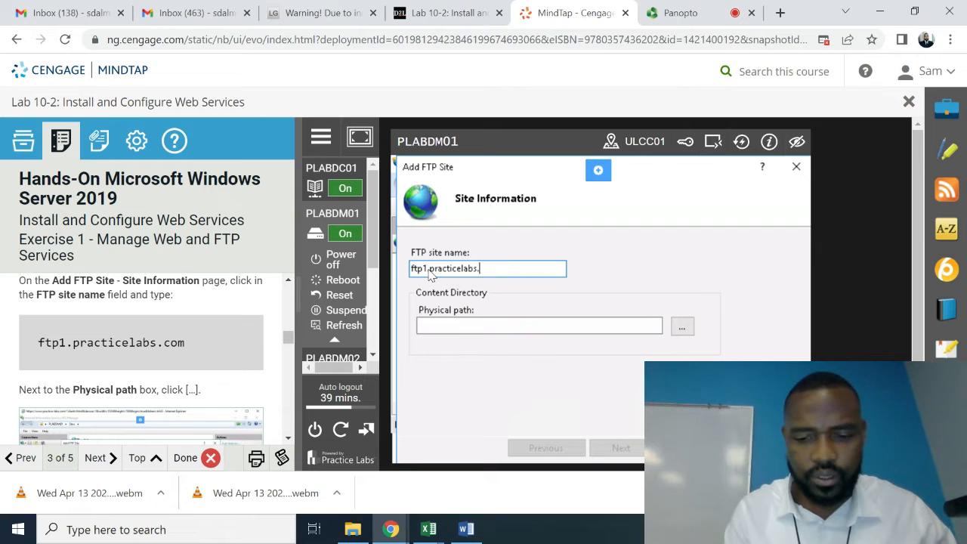
text(com)
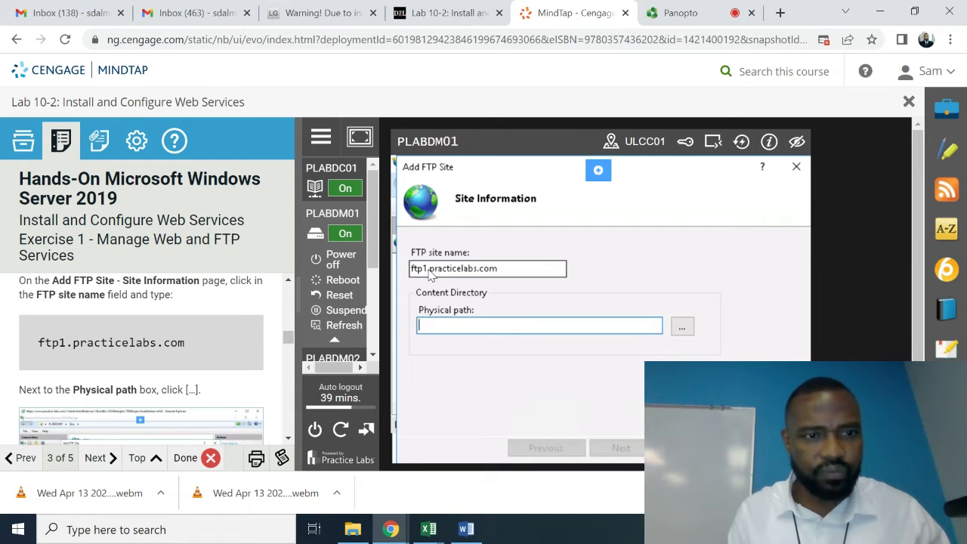
key(Tab)
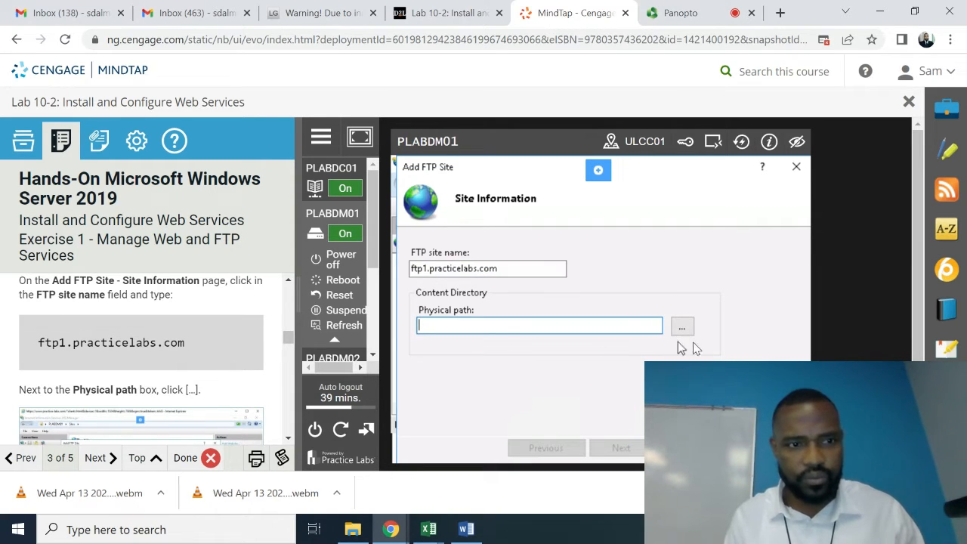
Browse for the site's physical path, expanding Local Disk (C:) and selecting the inetpub folder as Step 4 of the guide instructs
click(682, 327)
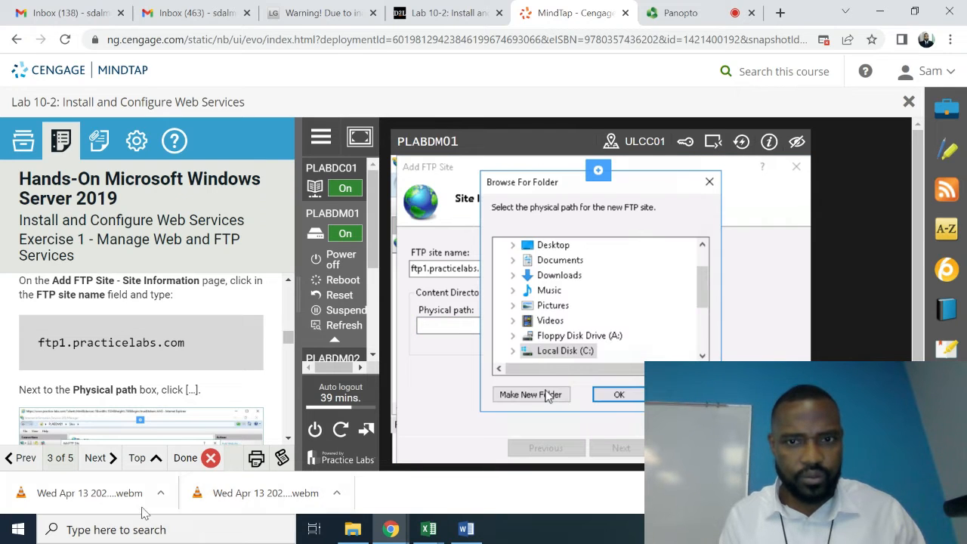
click(513, 351)
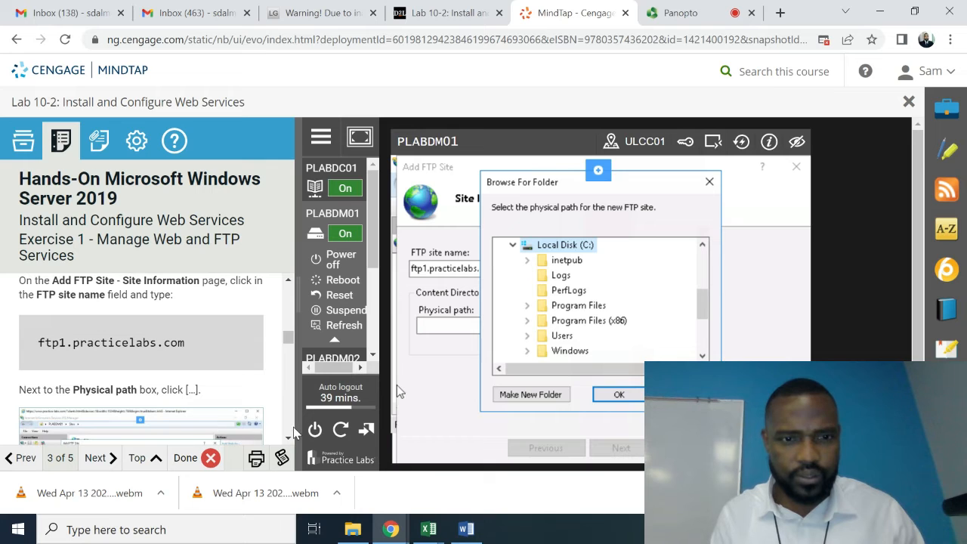
click(287, 438)
click(289, 438)
click(288, 438)
click(288, 438)
click(288, 438)
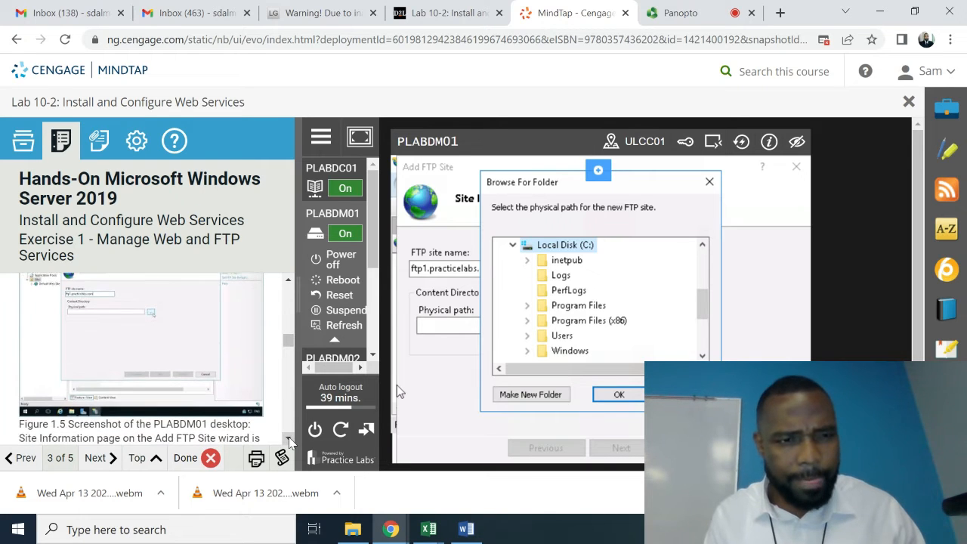
click(289, 439)
click(288, 439)
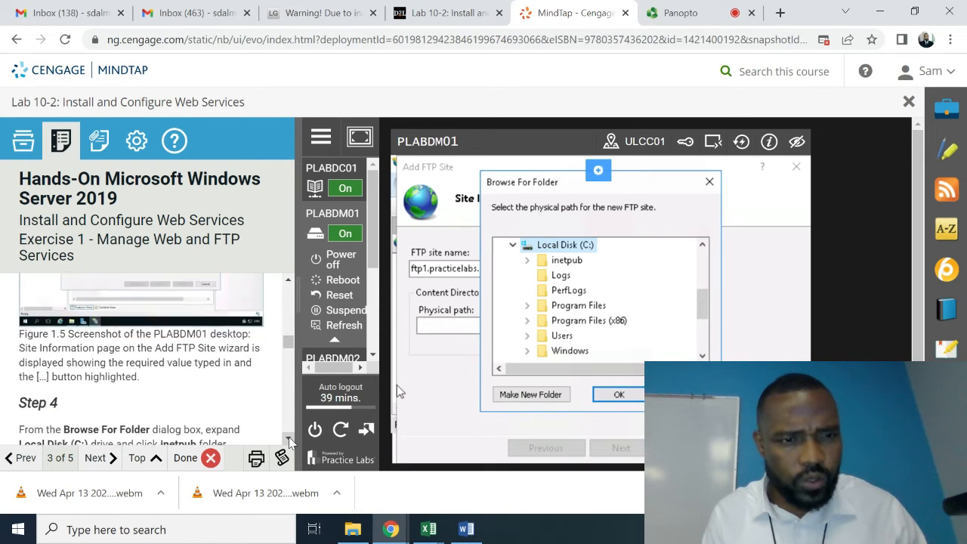
click(288, 439)
click(288, 440)
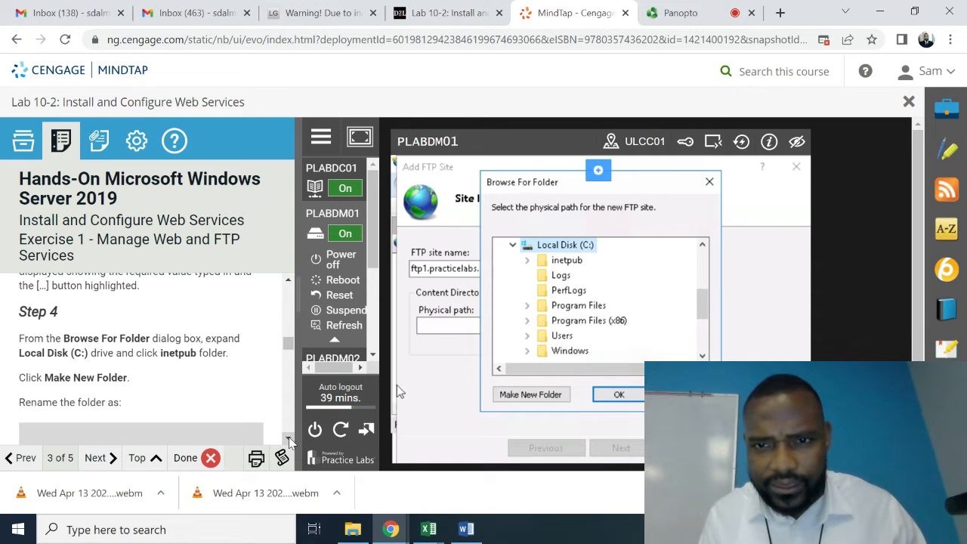
click(566, 261)
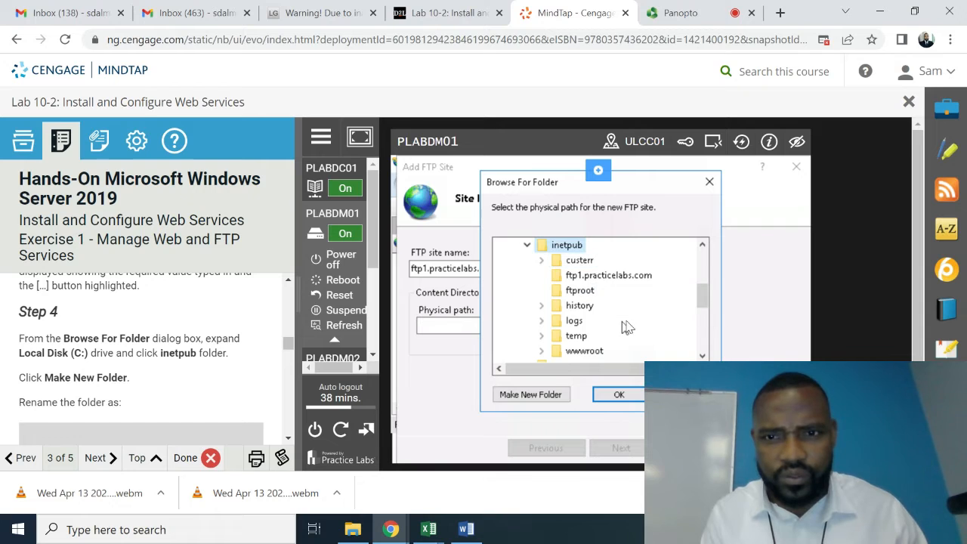
Try to create a new folder named ftp1.practicelabs.com inside inetpub for the site's content
right_click(583, 249)
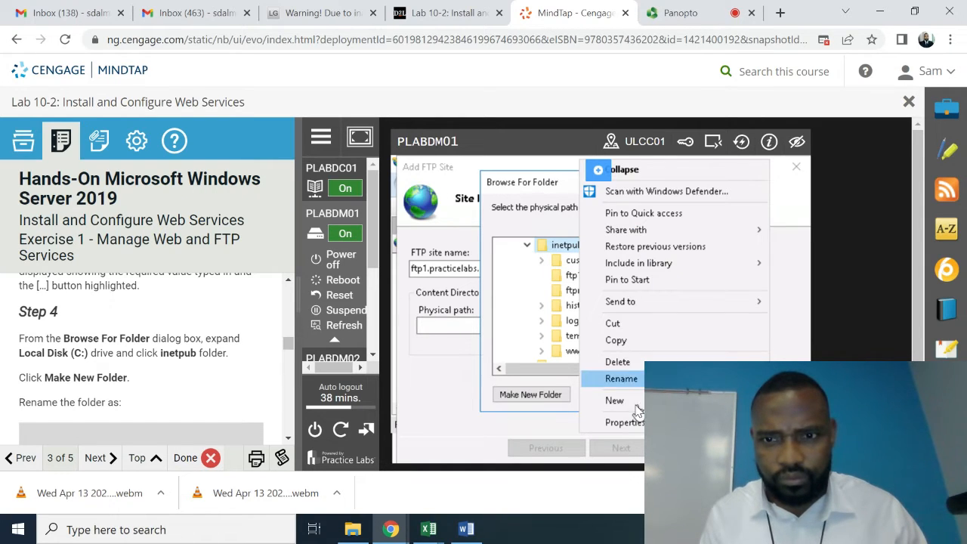
mouse_move(634, 404)
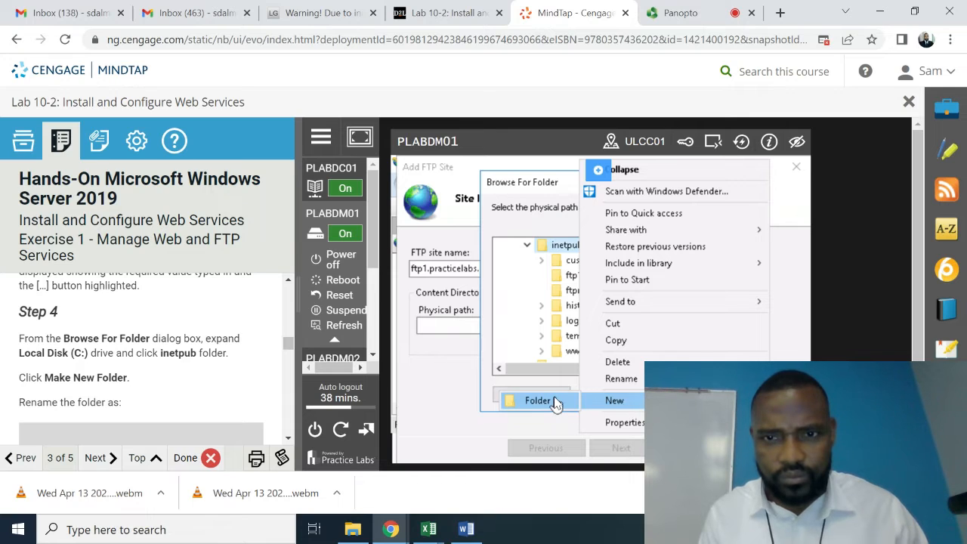
click(554, 402)
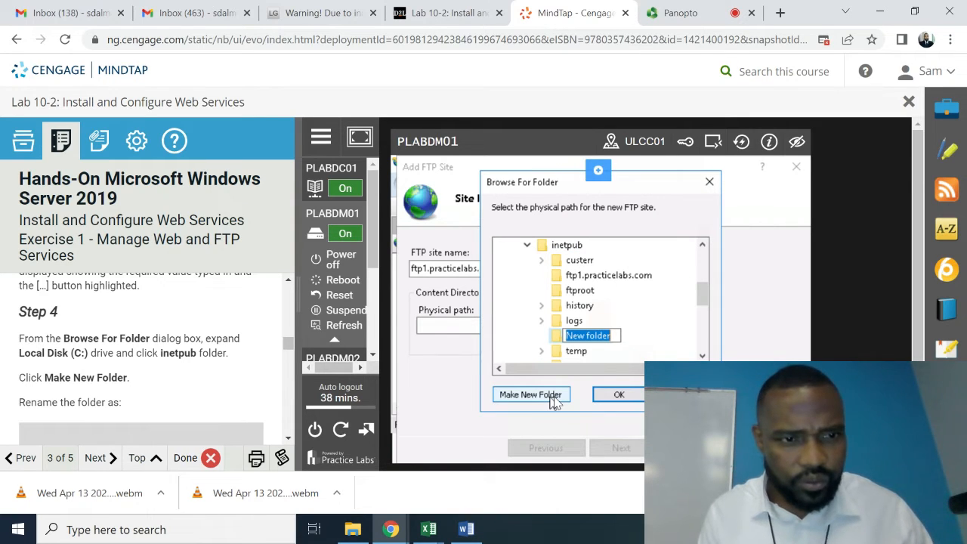
click(289, 439)
click(290, 440)
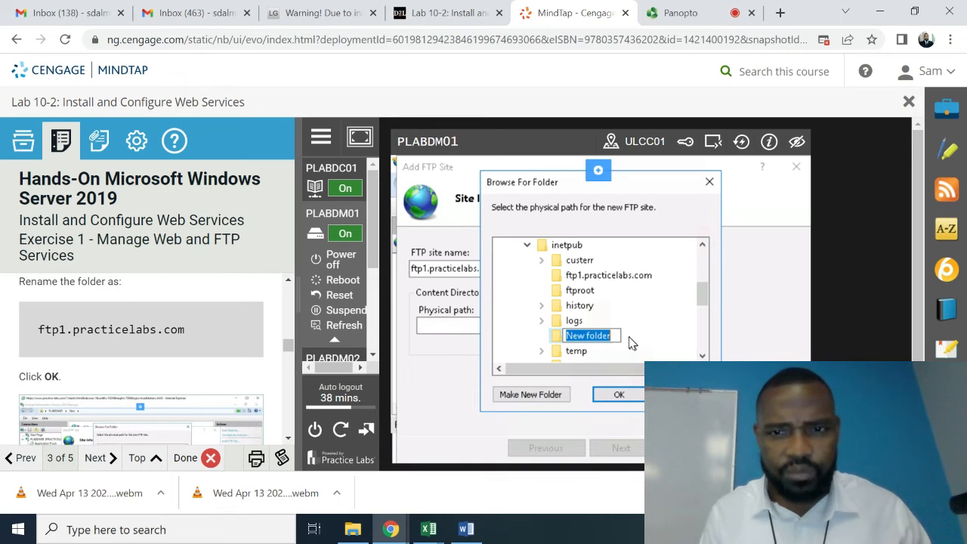
click(609, 337)
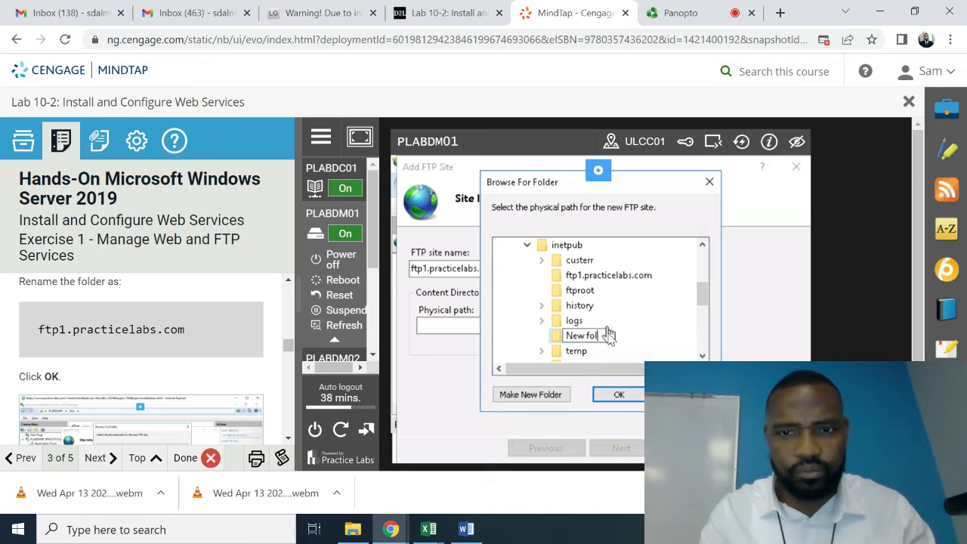
key(BackSpace)
key(BackSpace)
key(BackSpace)
key(BackSpace)
key(BackSpace)
key(BackSpace)
key(BackSpace)
key(BackSpace)
key(BackSpace)
key(BackSpace)
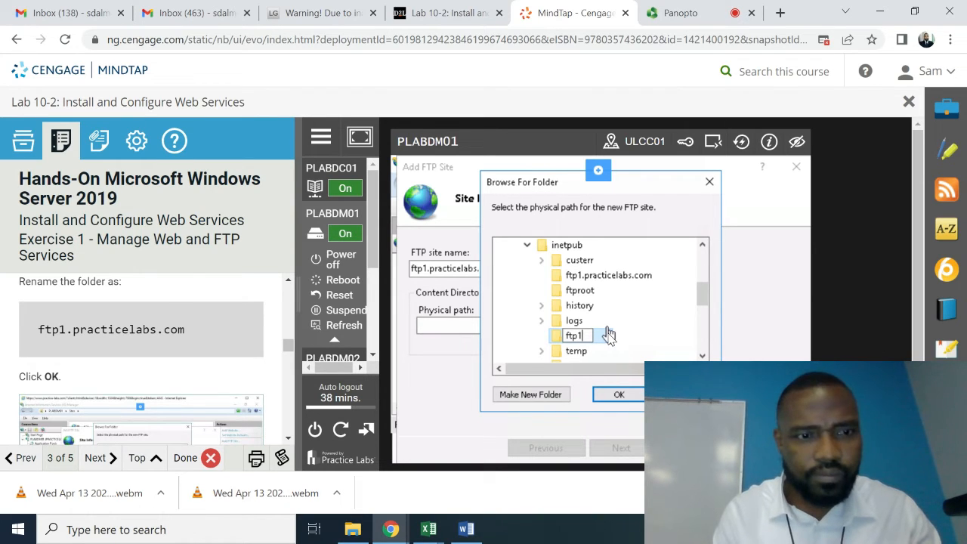
text(ftp1.practicela)
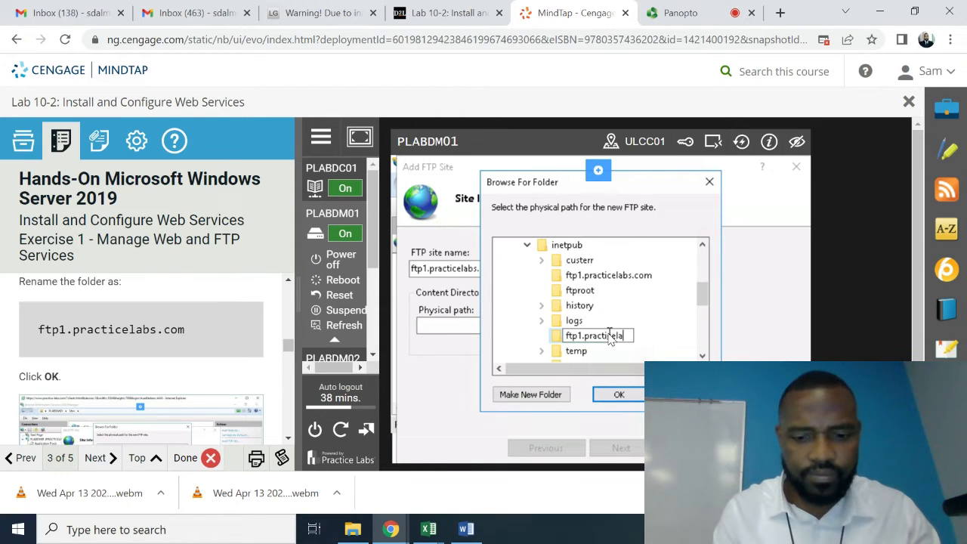
text(bs.com)
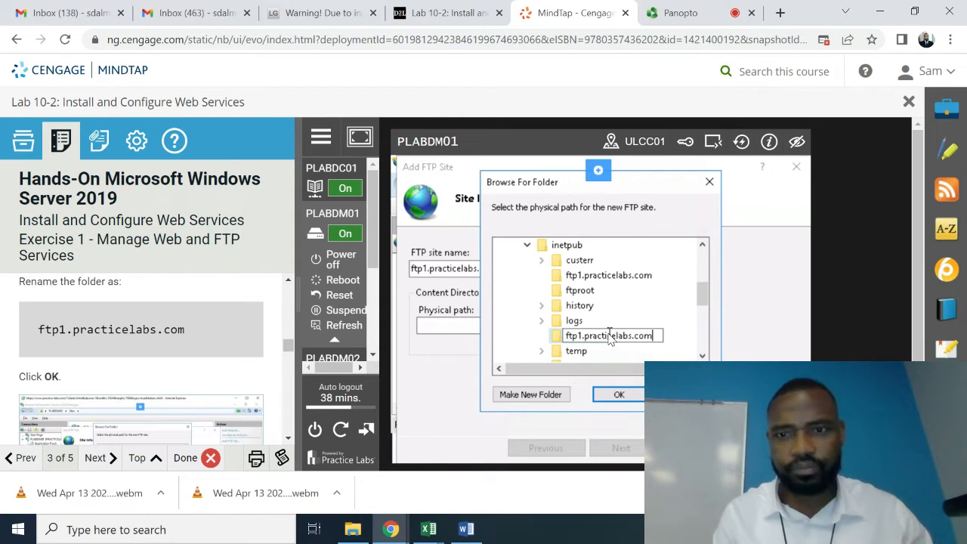
click(622, 393)
Check the guide through Step 5, dismiss the folder merge confirmation, and leave the folder browser without choosing a path
scroll(287, 443, down, 3)
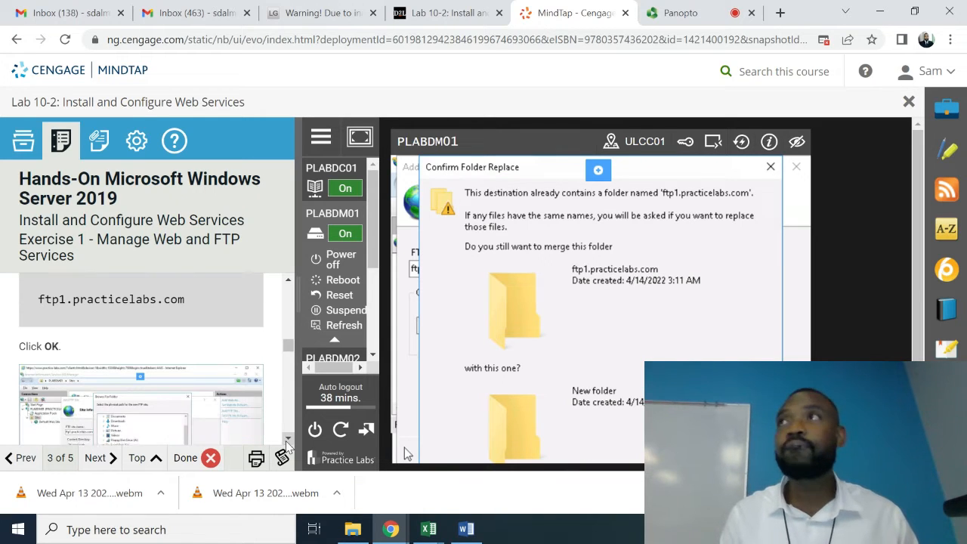
scroll(286, 442, down, 5)
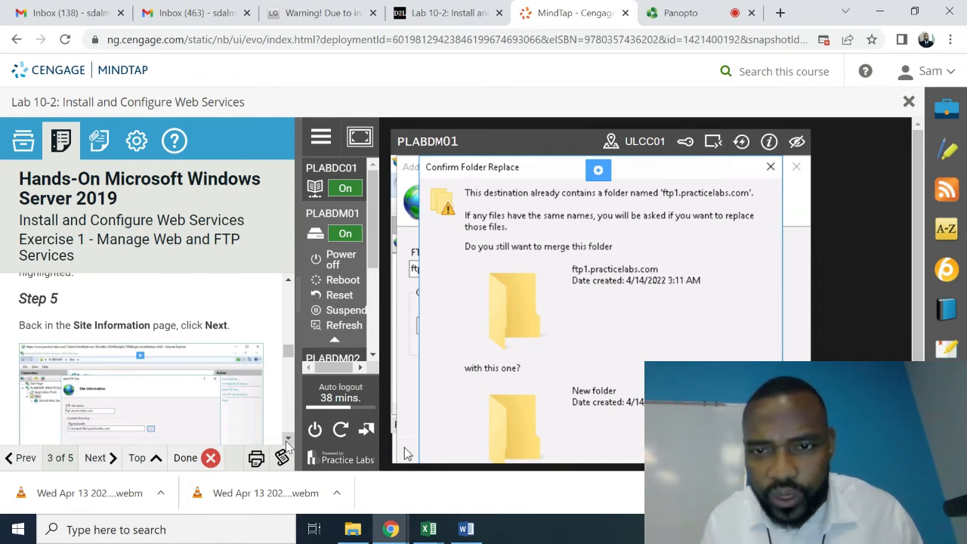
click(771, 168)
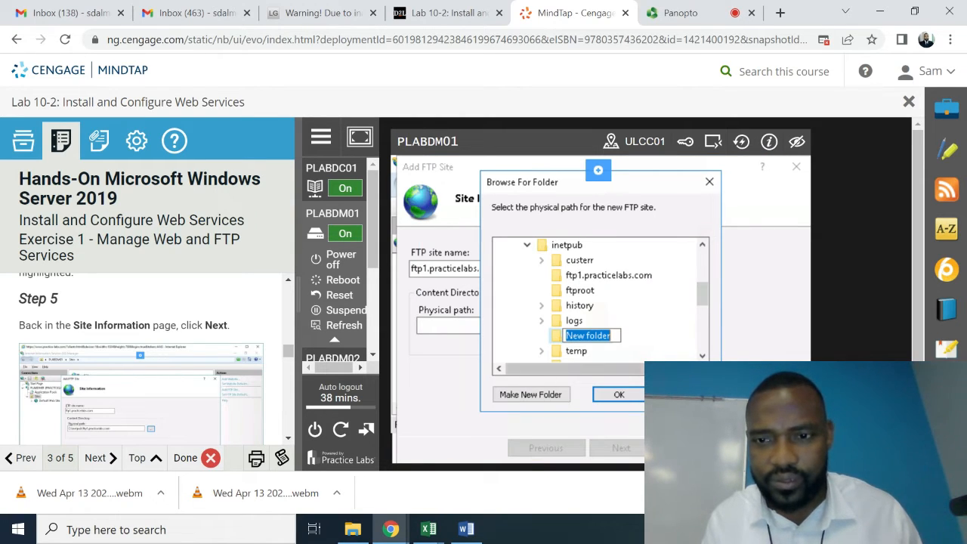
key(Escape)
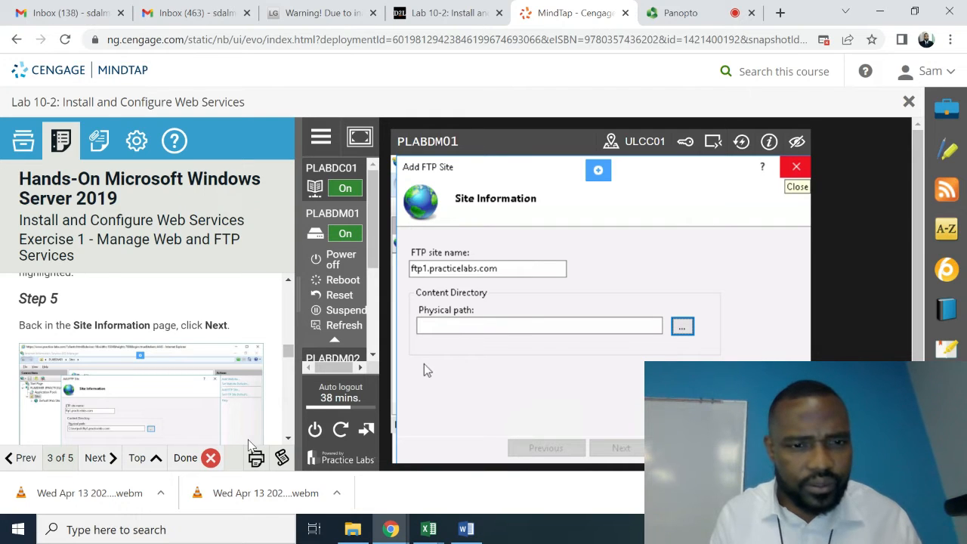
Review the exercise guide from Step 5 to Step 6, covering the Binding and SSL Settings page
click(286, 440)
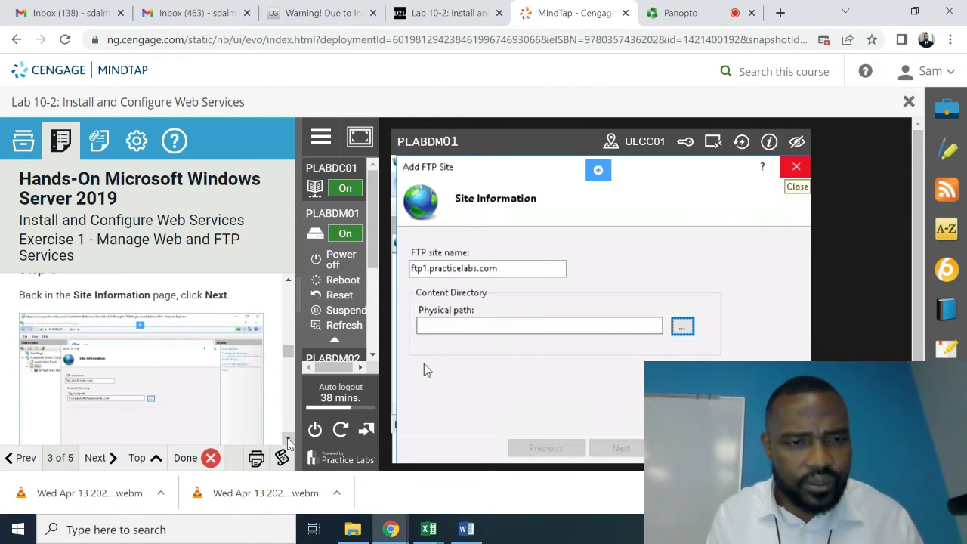
click(287, 438)
click(287, 439)
click(287, 439)
click(287, 439)
click(287, 439)
click(287, 439)
click(287, 439)
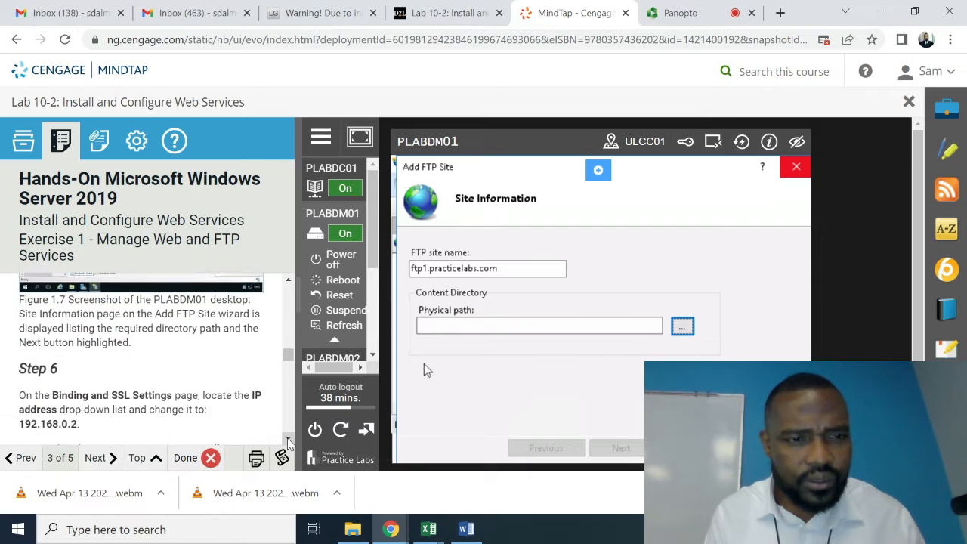
click(287, 438)
click(287, 439)
click(287, 438)
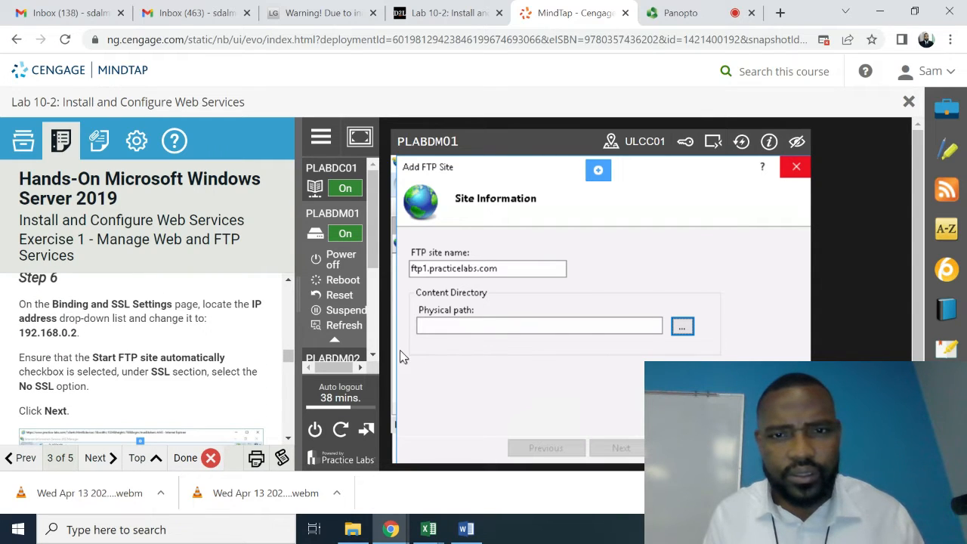
Set the site's physical path to the existing C:\inetpub\ftp1.practicelabs.com folder and continue to the binding settings
click(682, 327)
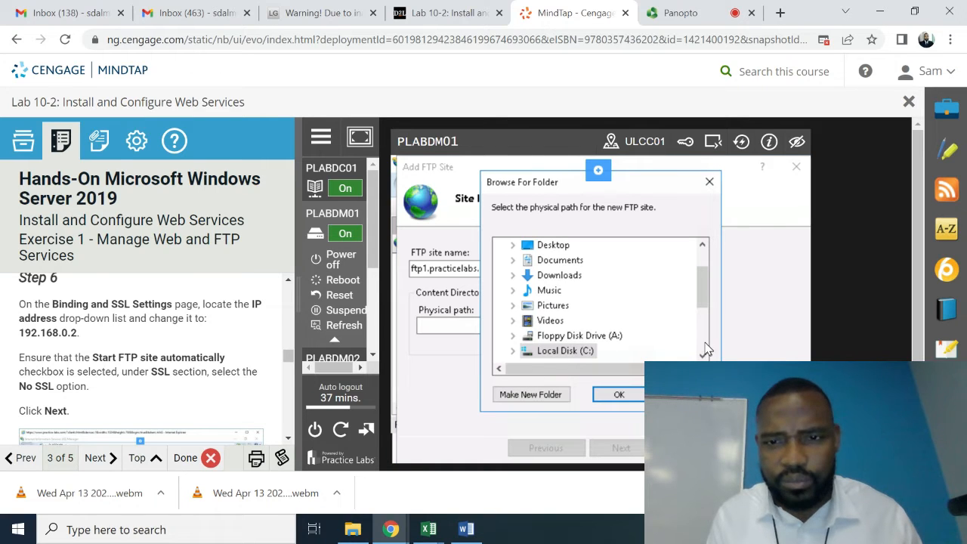
click(701, 355)
click(701, 355)
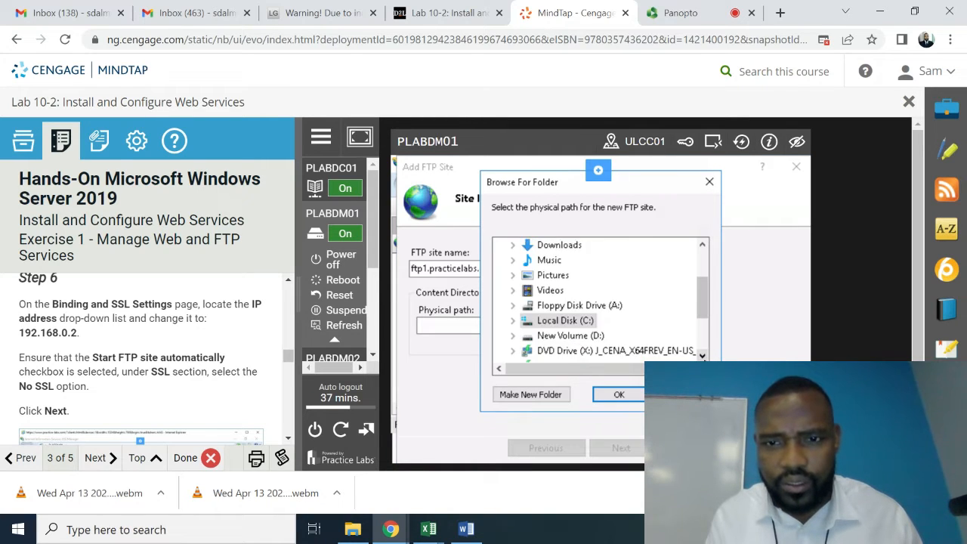
click(701, 355)
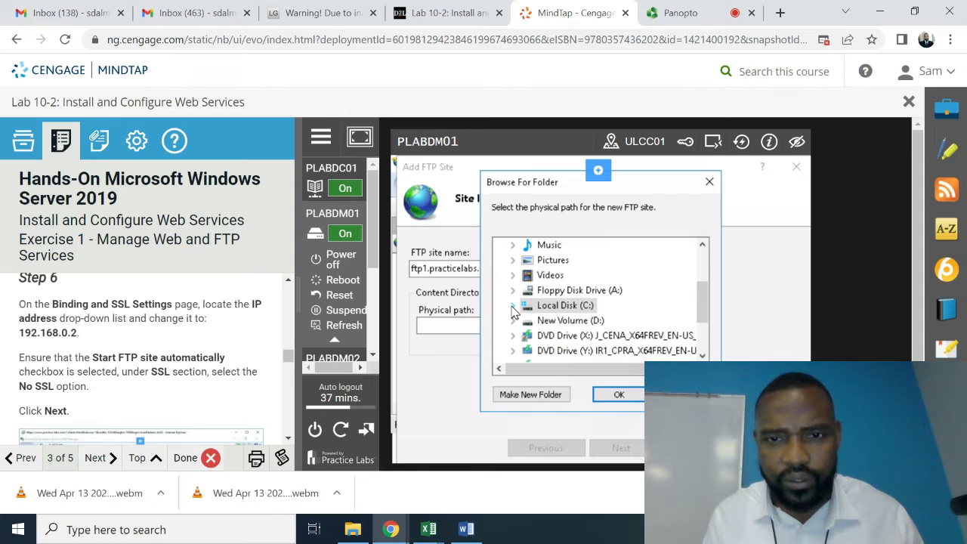
click(511, 306)
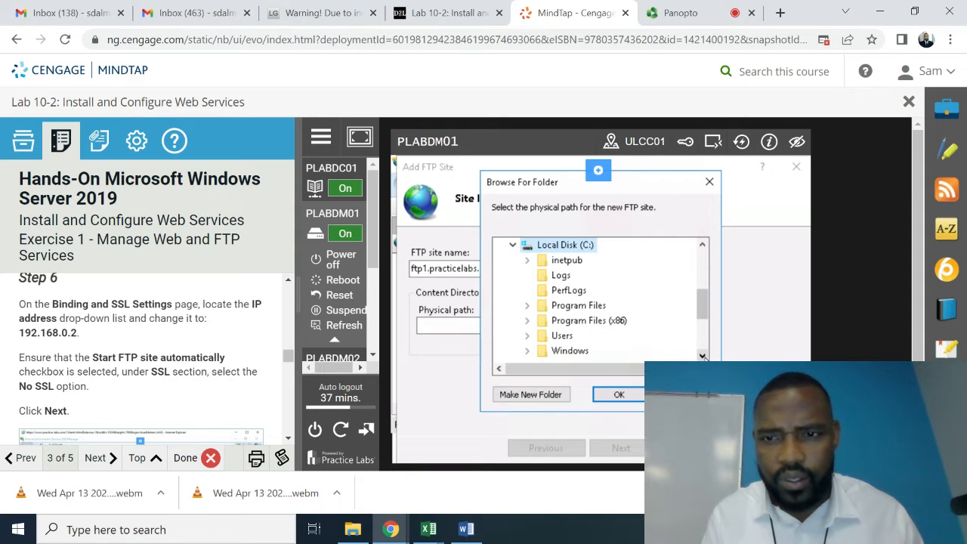
click(701, 355)
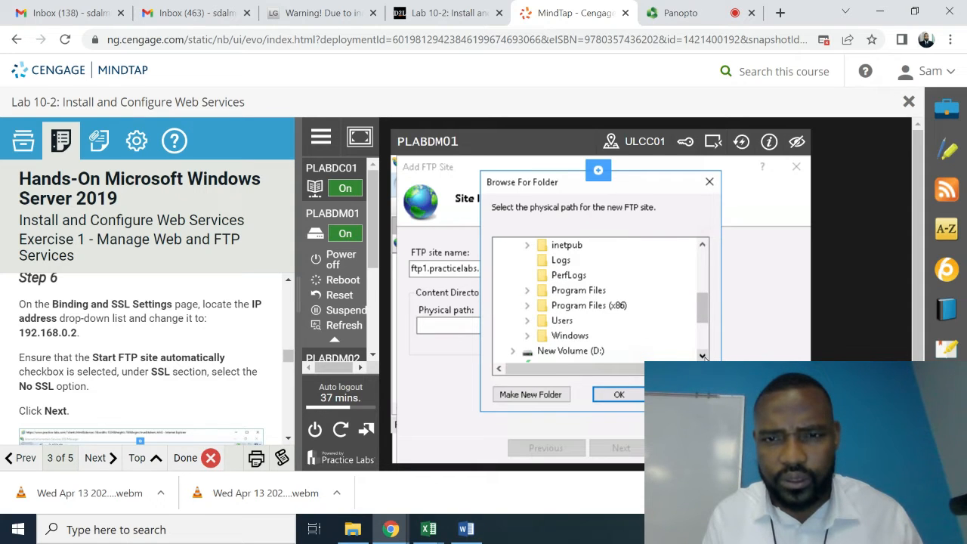
click(526, 245)
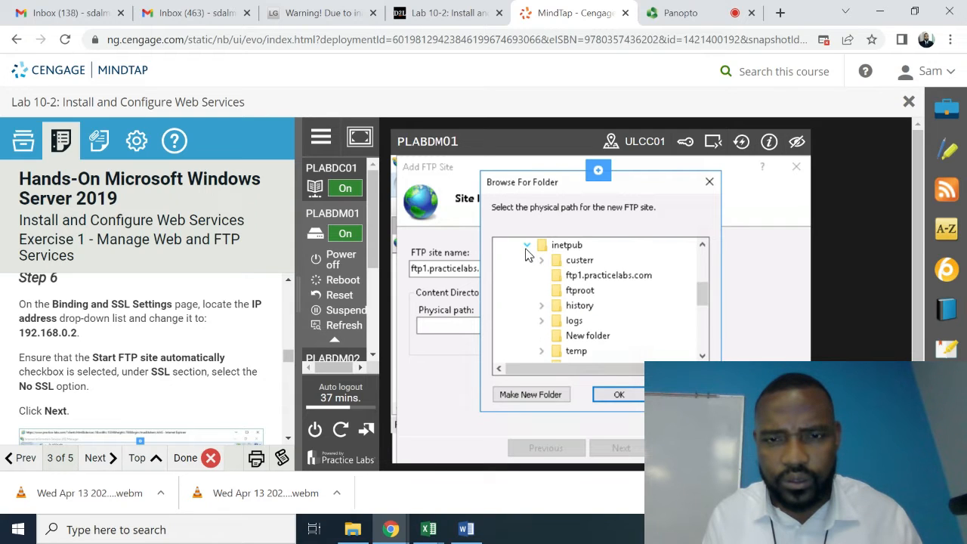
click(588, 278)
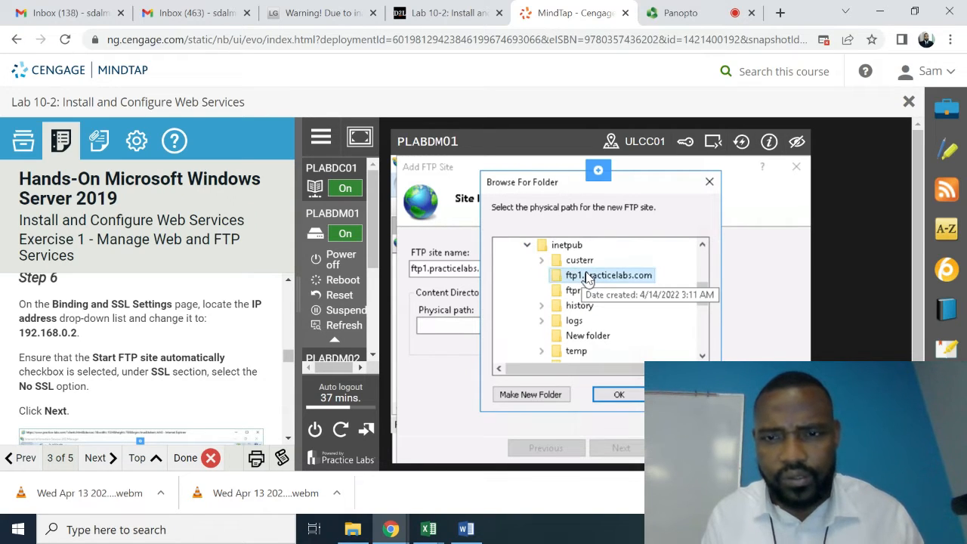
click(617, 396)
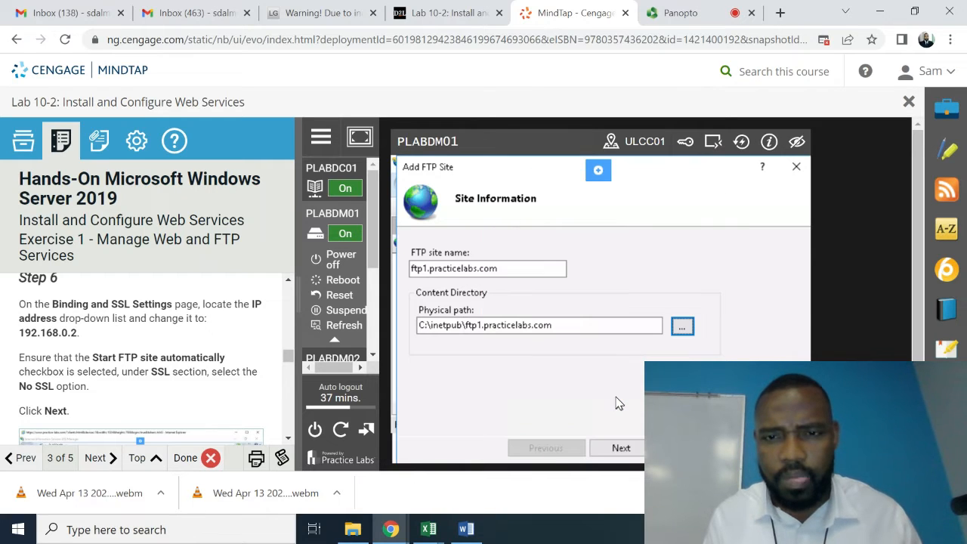
click(628, 448)
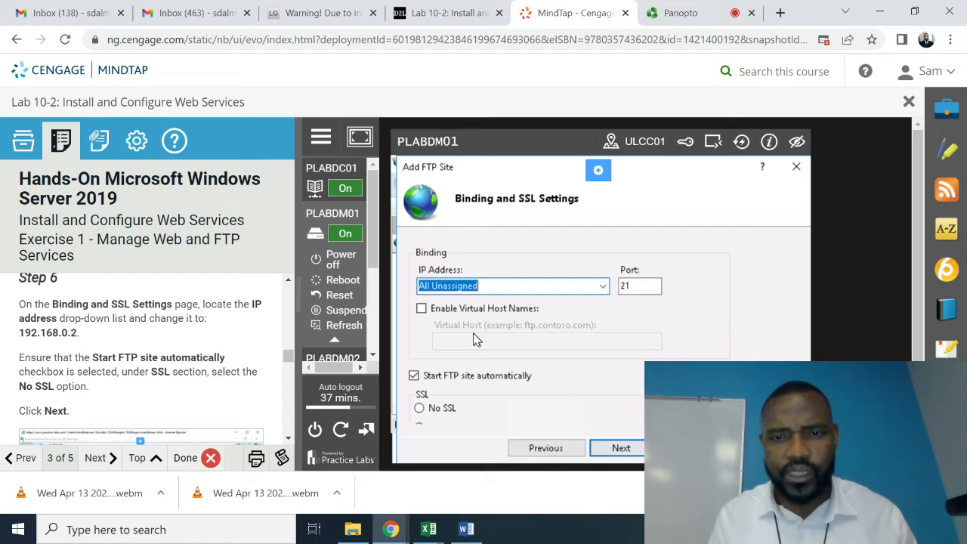
Bind the FTP site to IP address 192.168.0.2, choose No SSL, and continue to the authentication settings
click(603, 286)
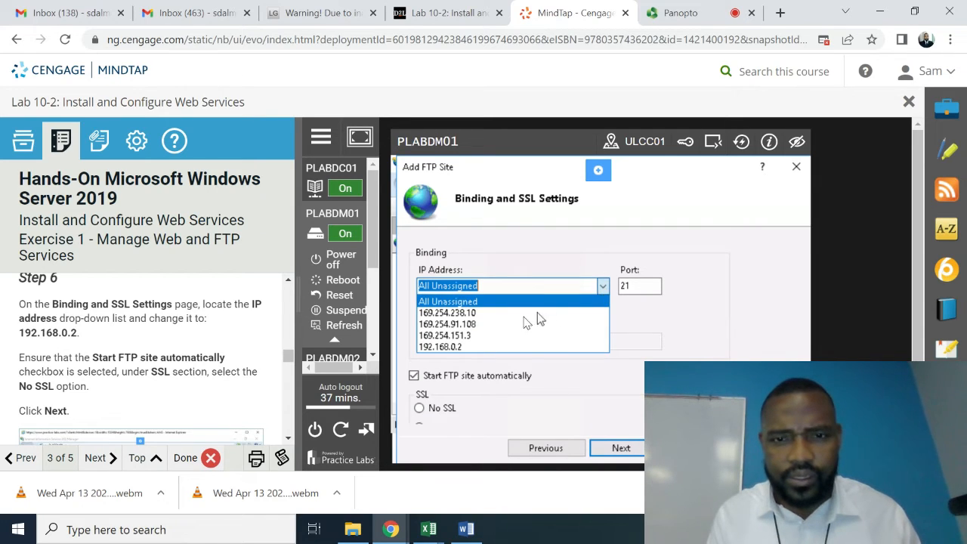
click(469, 347)
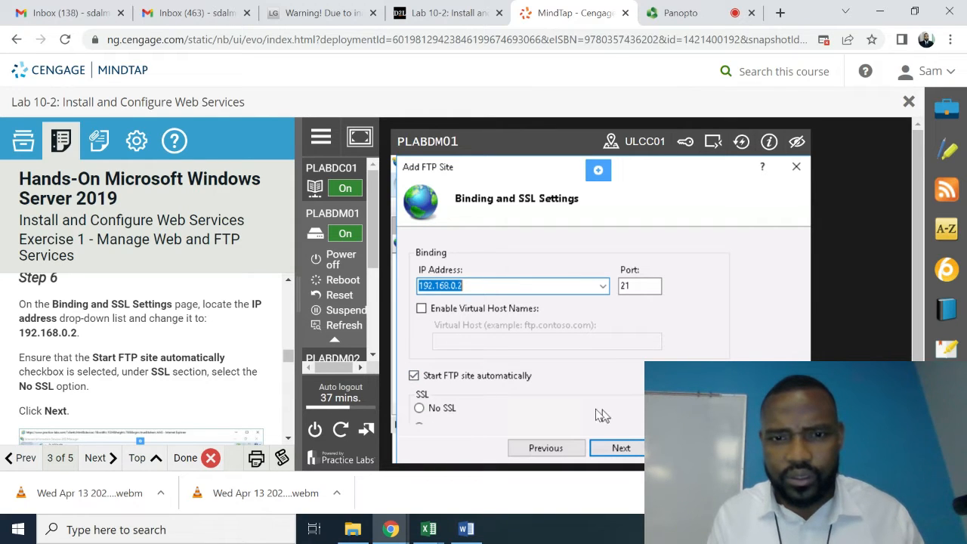
click(419, 407)
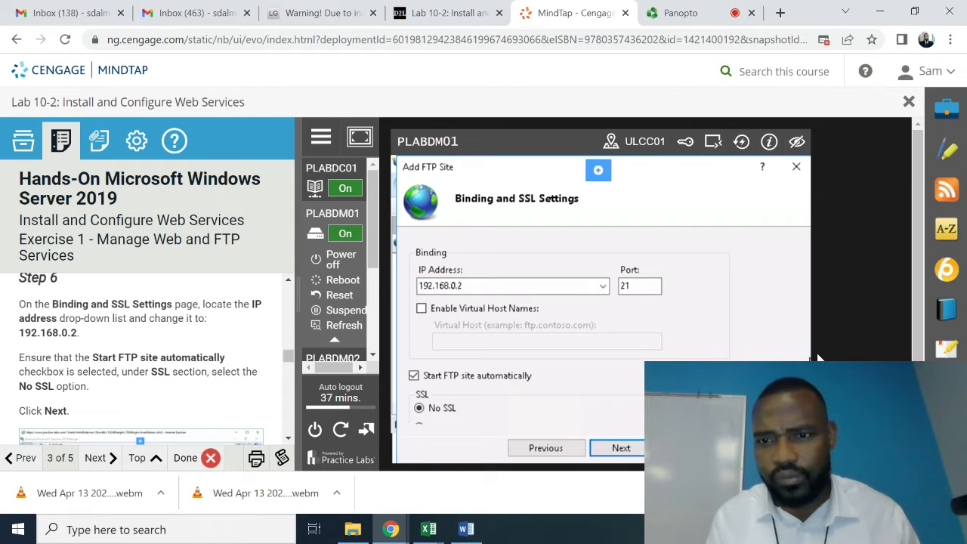
click(613, 448)
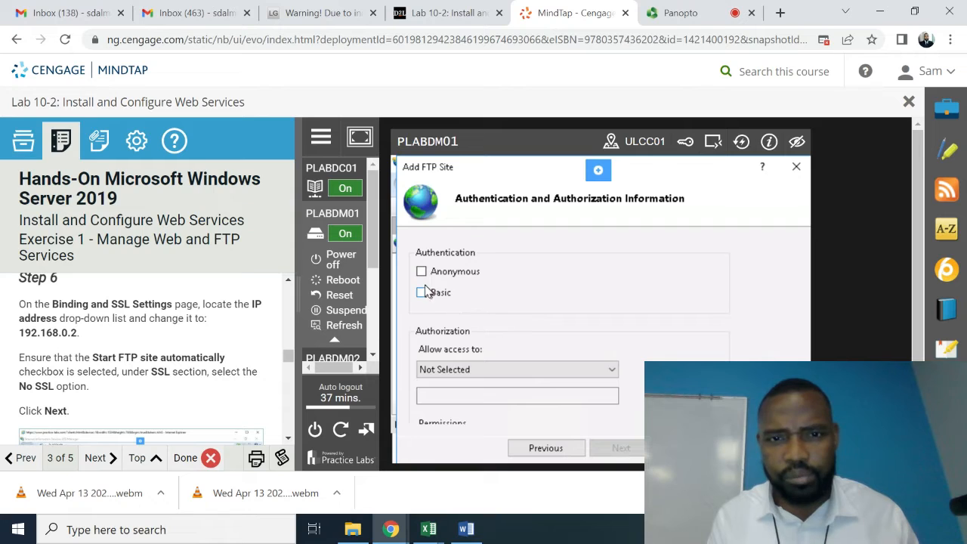
Enable Basic authentication and allow access to specified users, entering administrator as the user
click(611, 369)
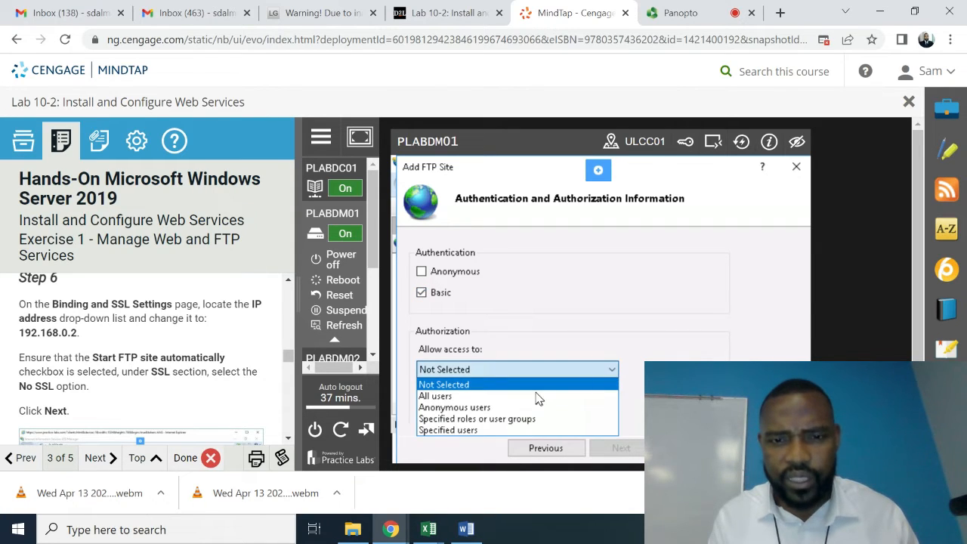
click(486, 430)
click(470, 397)
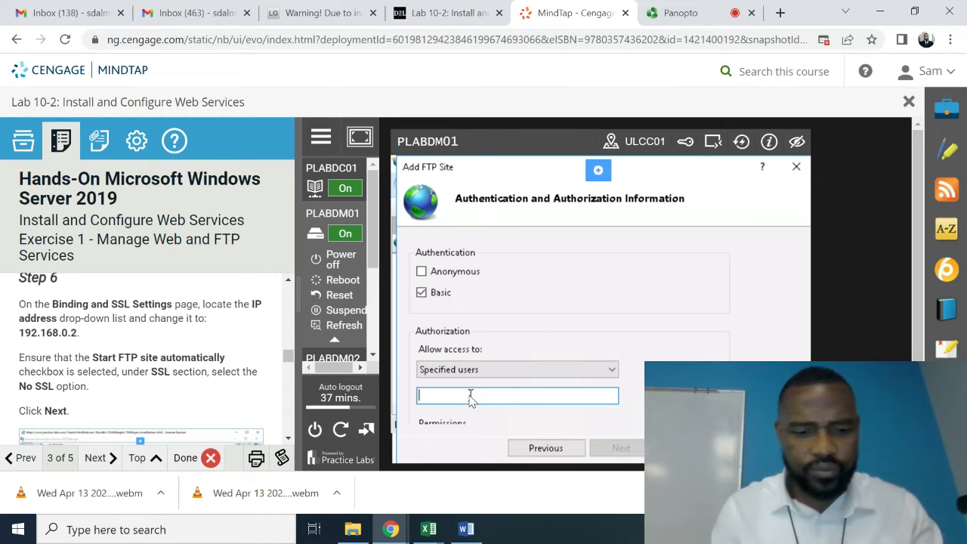
text(administrator)
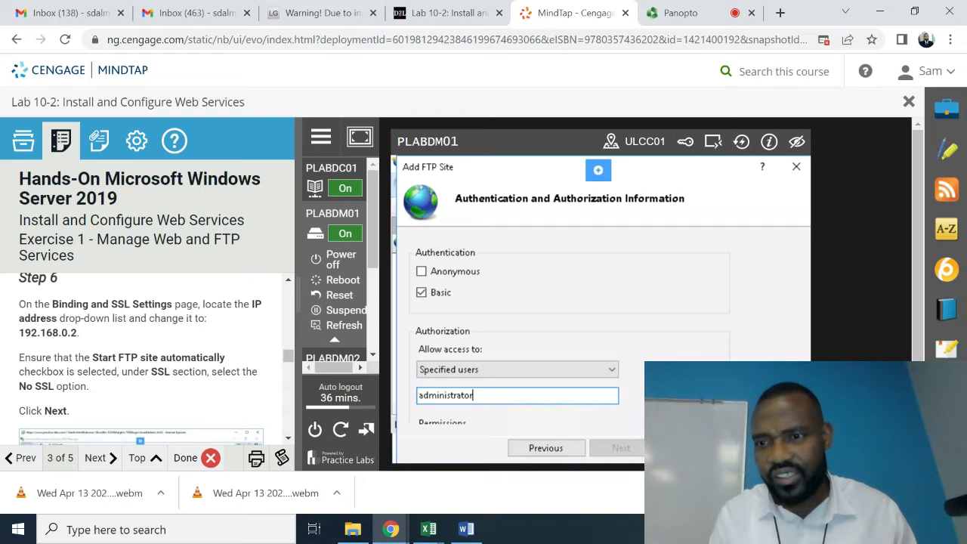
Try to reach the Permissions settings on the Add FTP Site wizard's Authentication and Authorization page, following Step 7 of the lab guide
scroll(861, 408, down, 1)
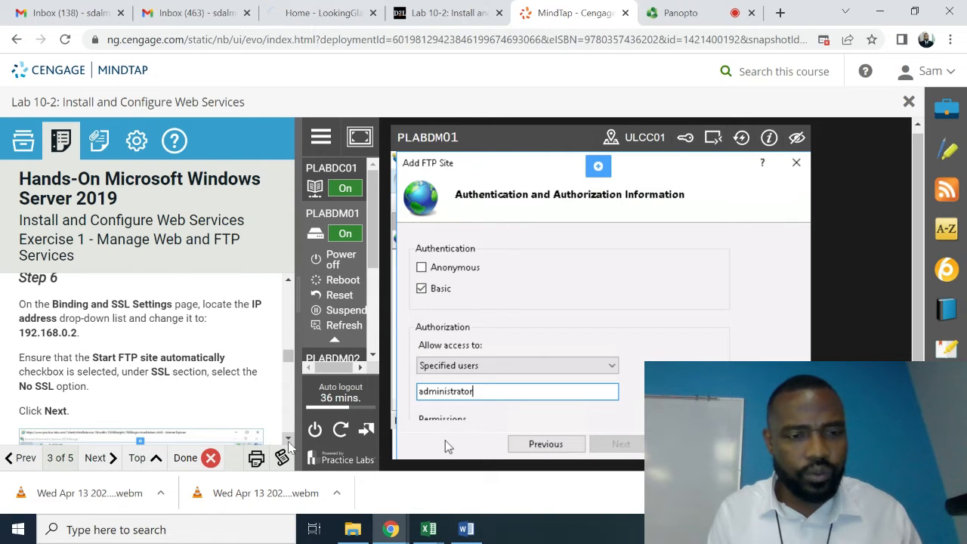
scroll(287, 441, down, 5)
scroll(289, 446, down, 5)
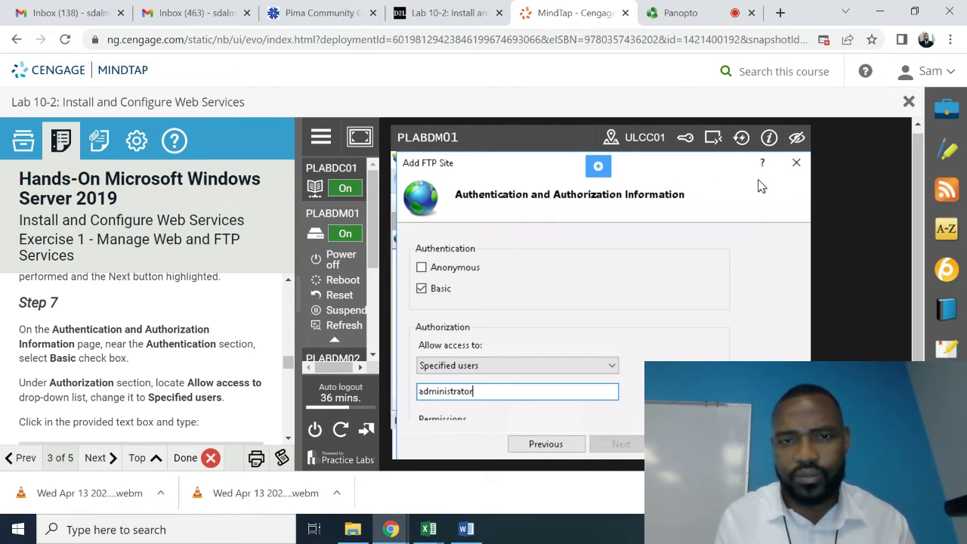
double_click(812, 290)
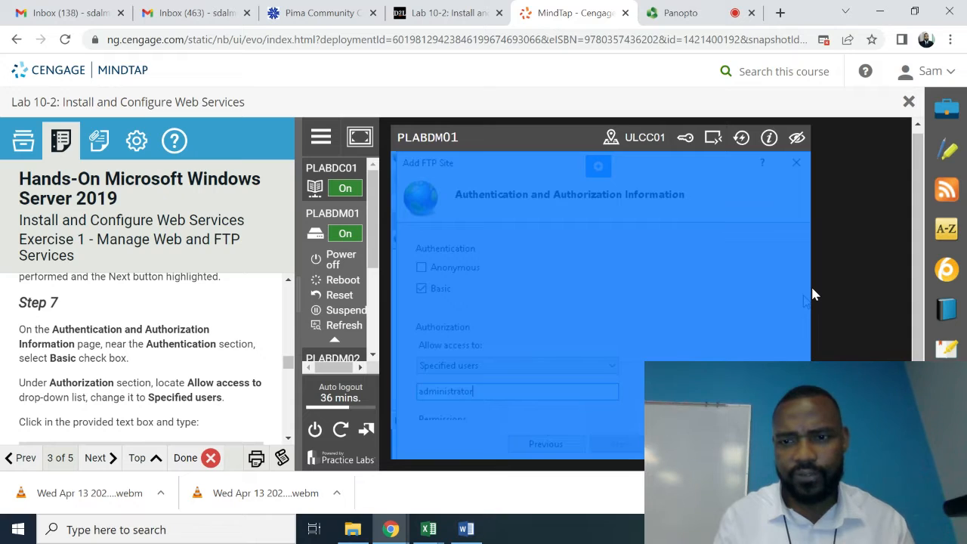
click(812, 295)
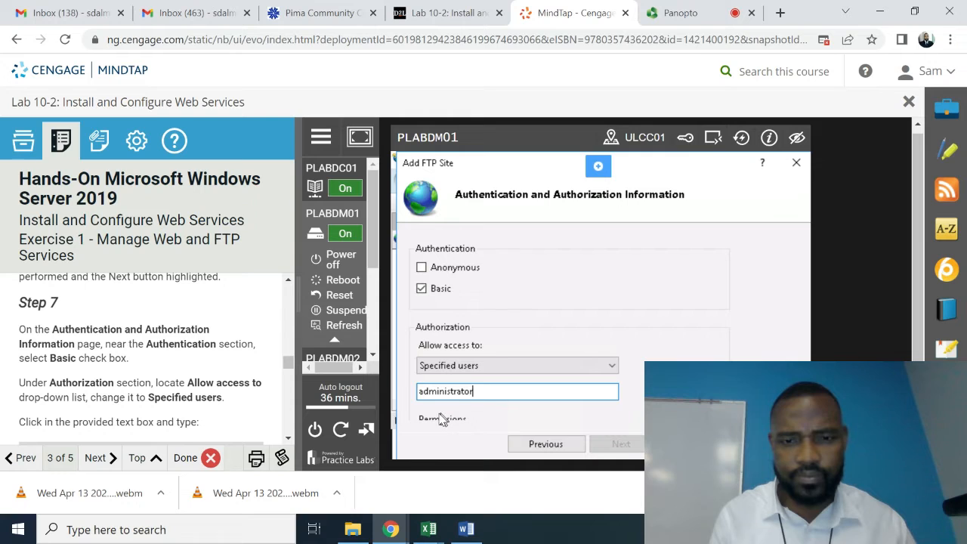
key(Tab)
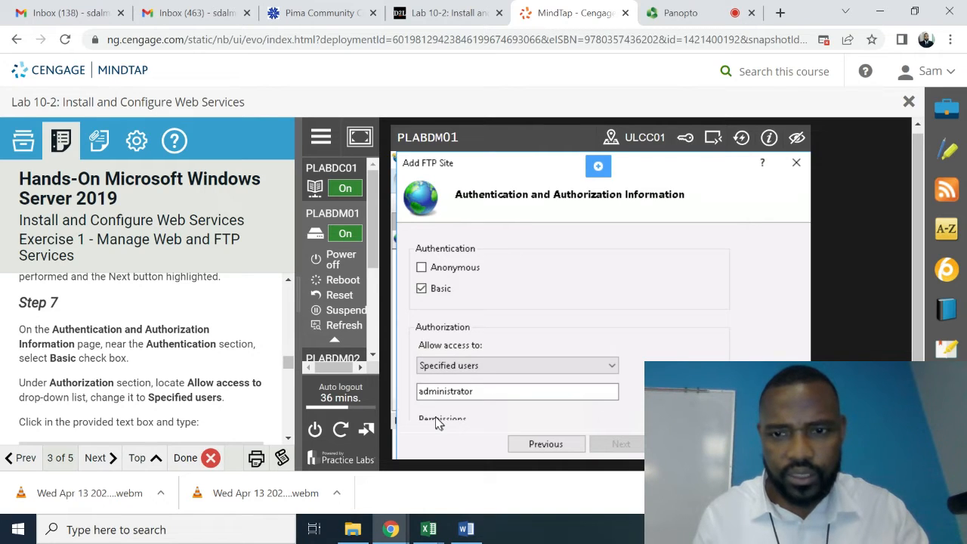
key(Tab)
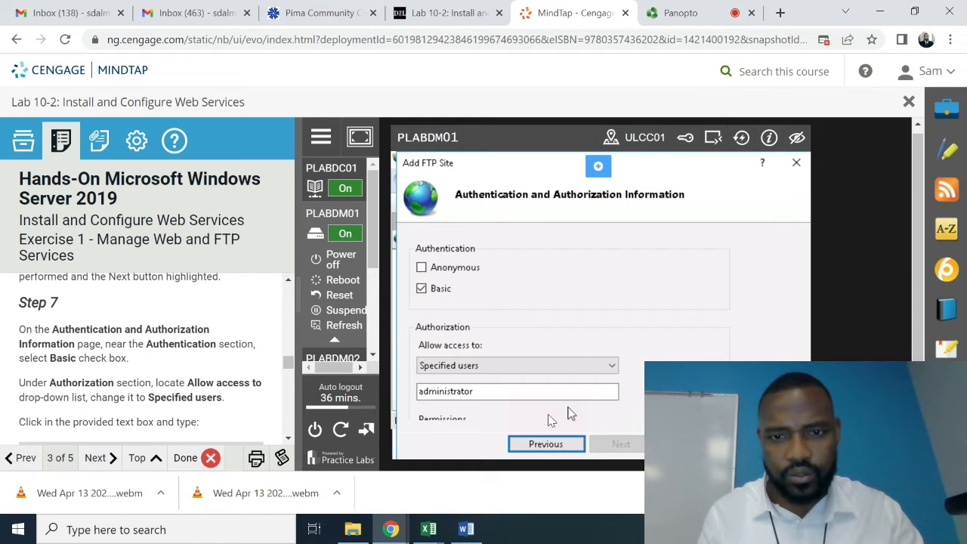
click(480, 392)
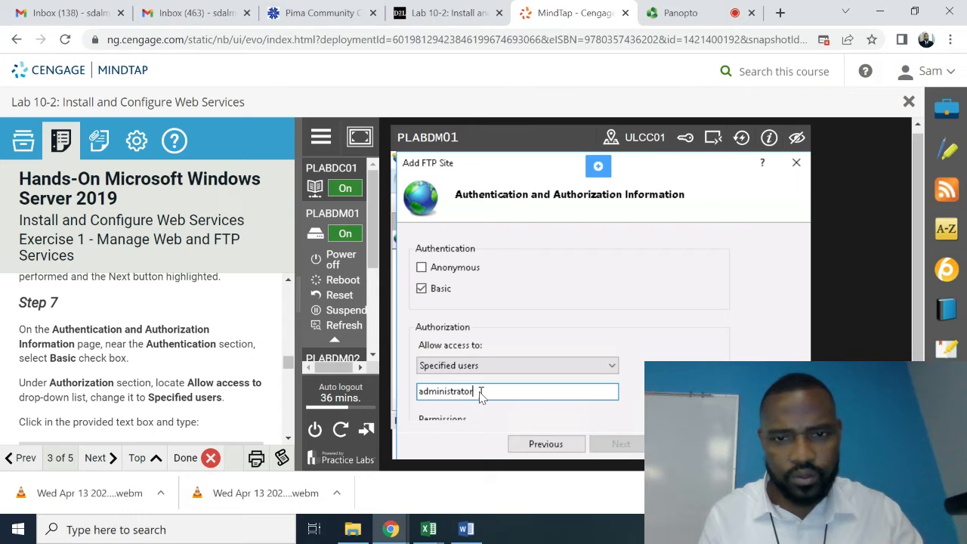
key(Tab)
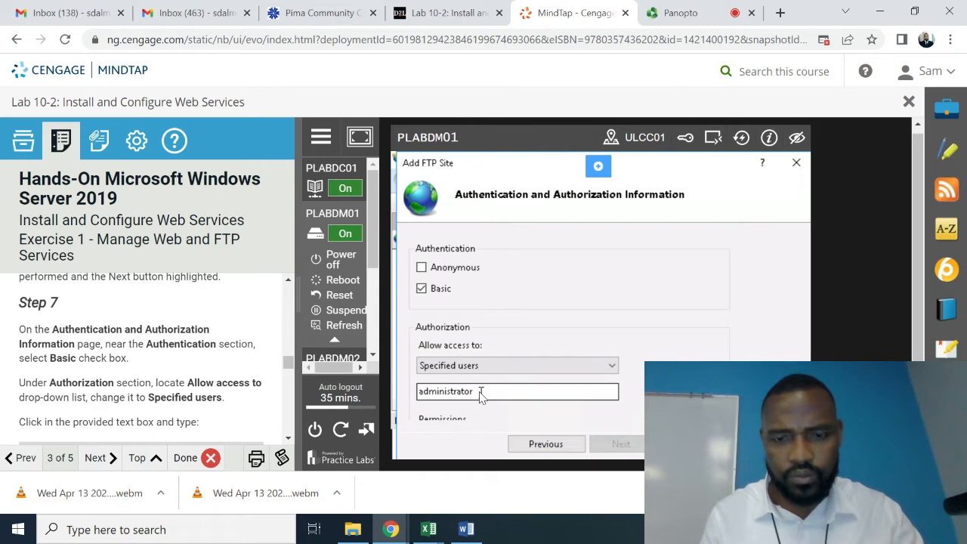
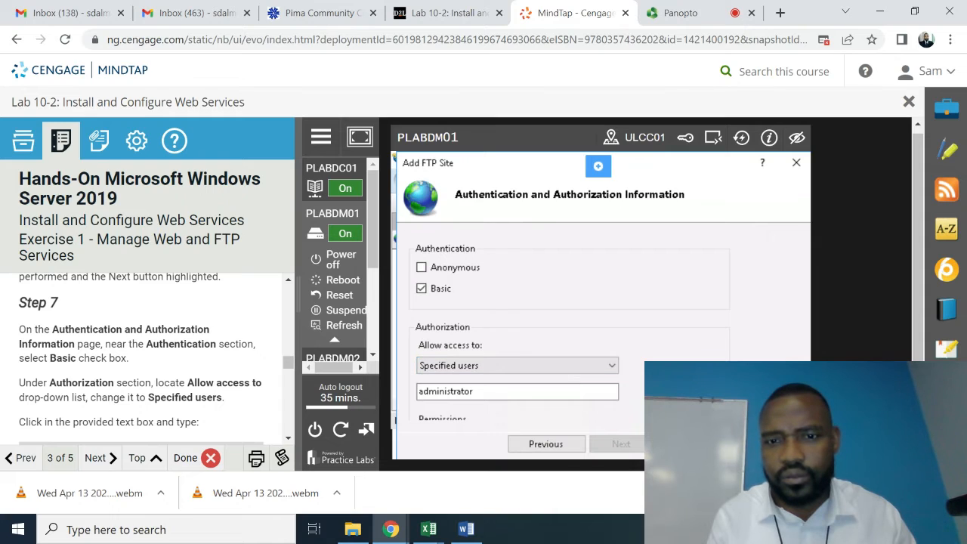
right_click(715, 178)
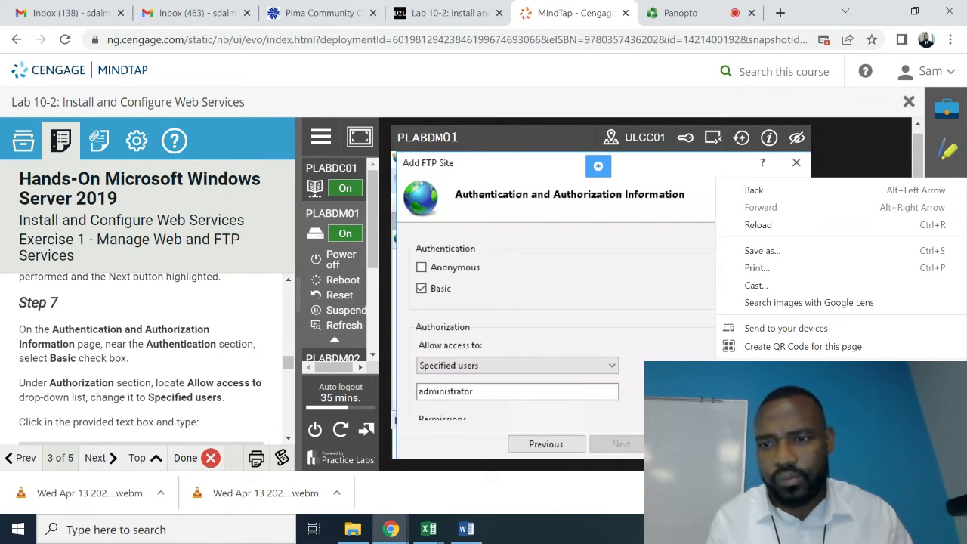
key(Escape)
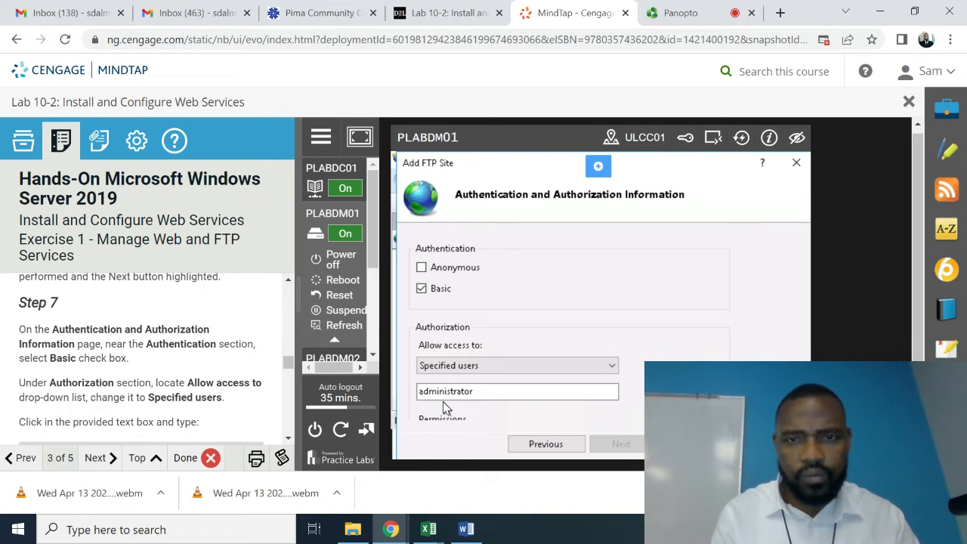
Review the remaining Exercise 1 steps in the lab guide and try the FTP wizard's help
click(288, 438)
drag(287, 438, 288, 438)
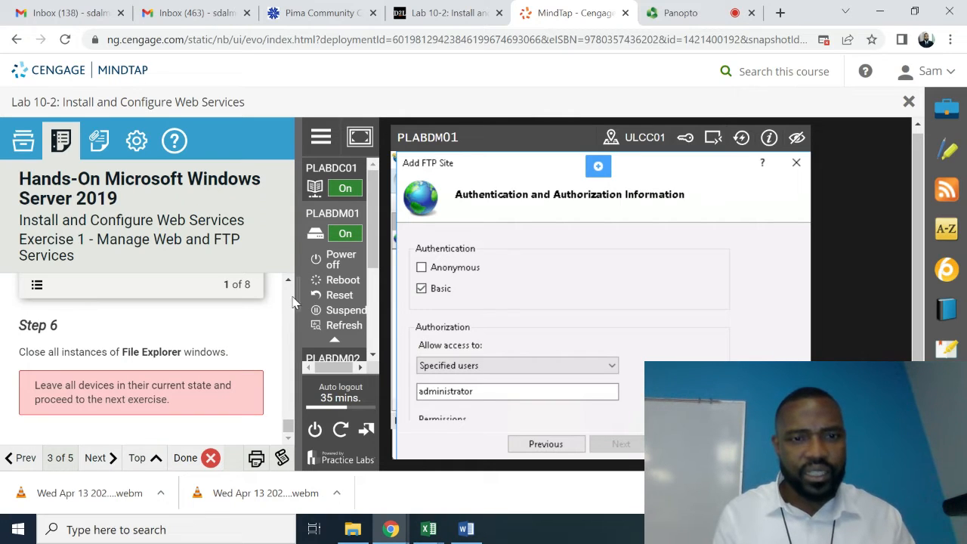
drag(288, 281, 287, 281)
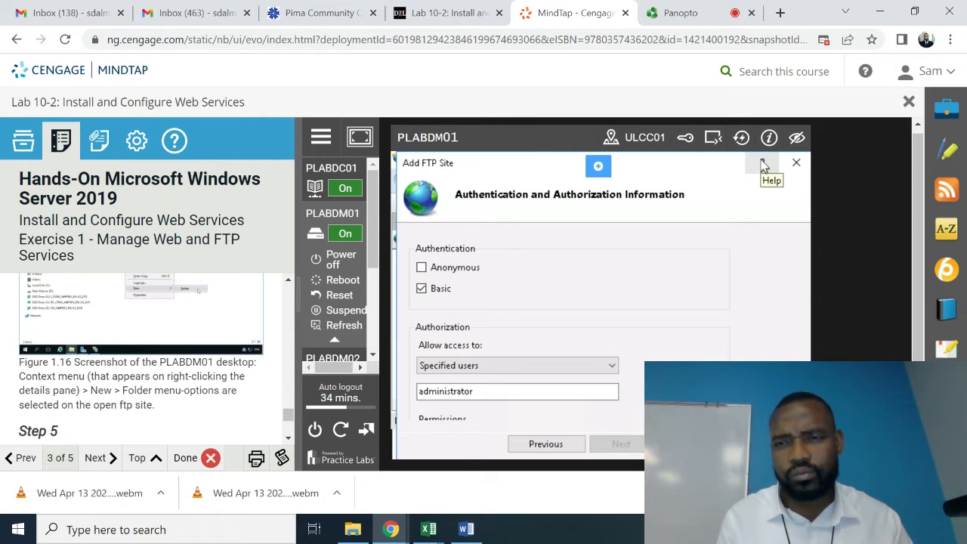
click(764, 168)
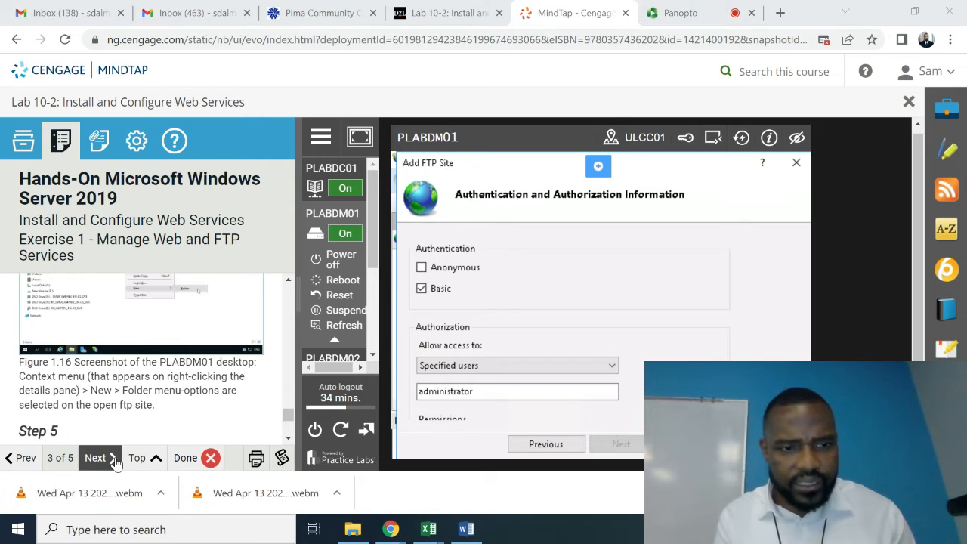
Advance the lab guide to Exercise 2 and read the introduction to Task 1 on creating a self-signed certificate
click(93, 457)
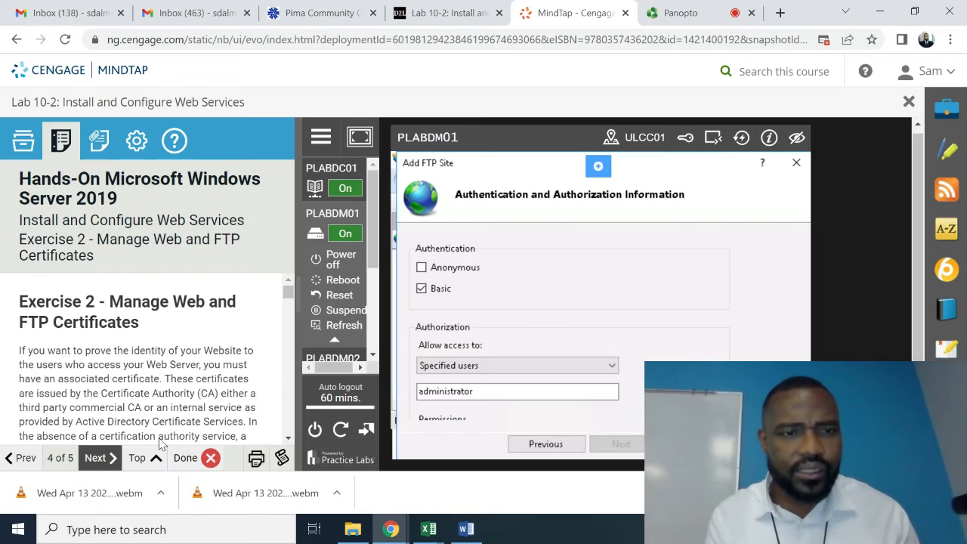
click(287, 441)
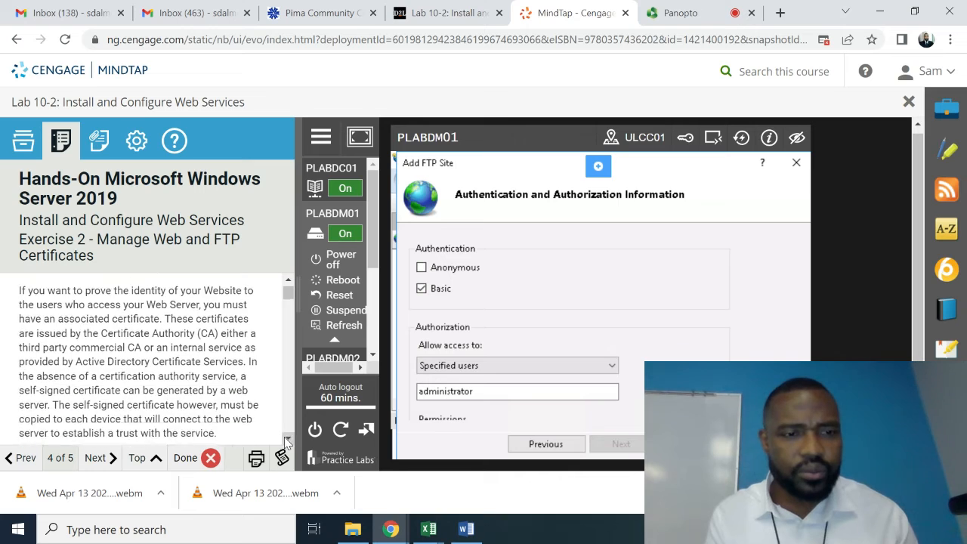
drag(287, 442, 287, 441)
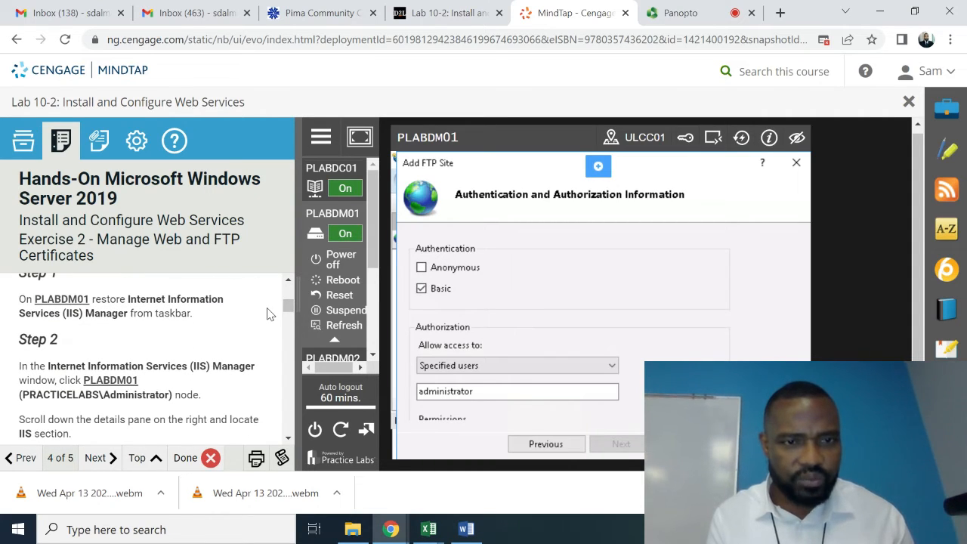
drag(288, 285, 288, 286)
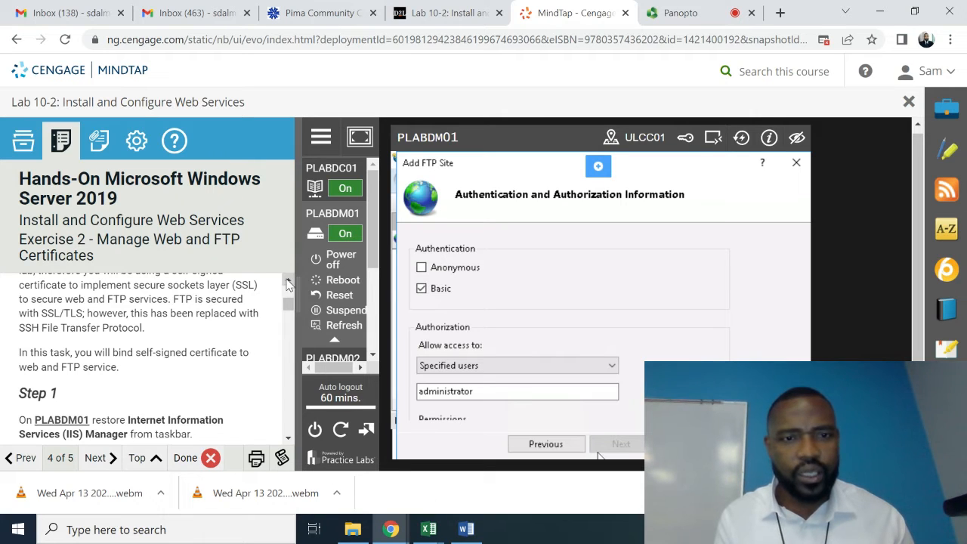
drag(288, 282, 288, 282)
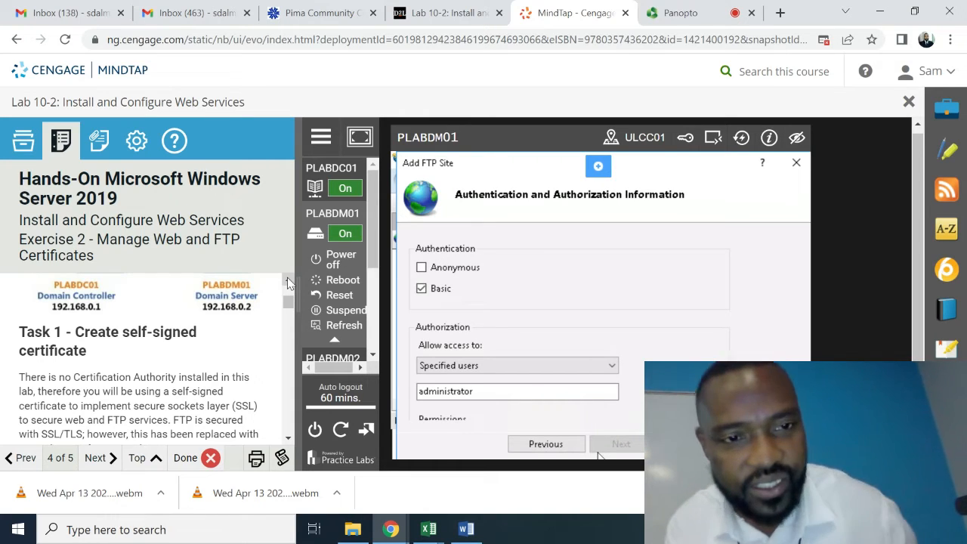
drag(288, 282, 288, 282)
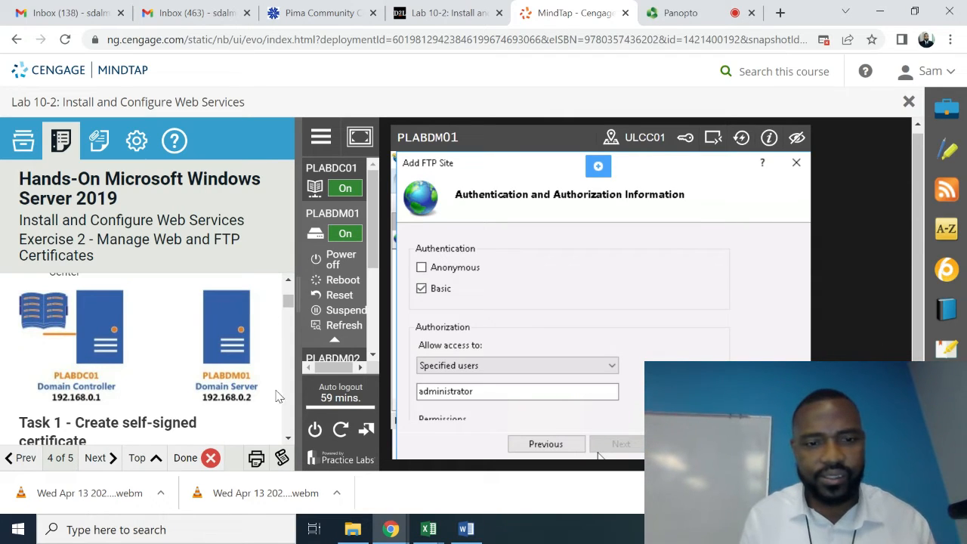
scroll(287, 447, down, 2)
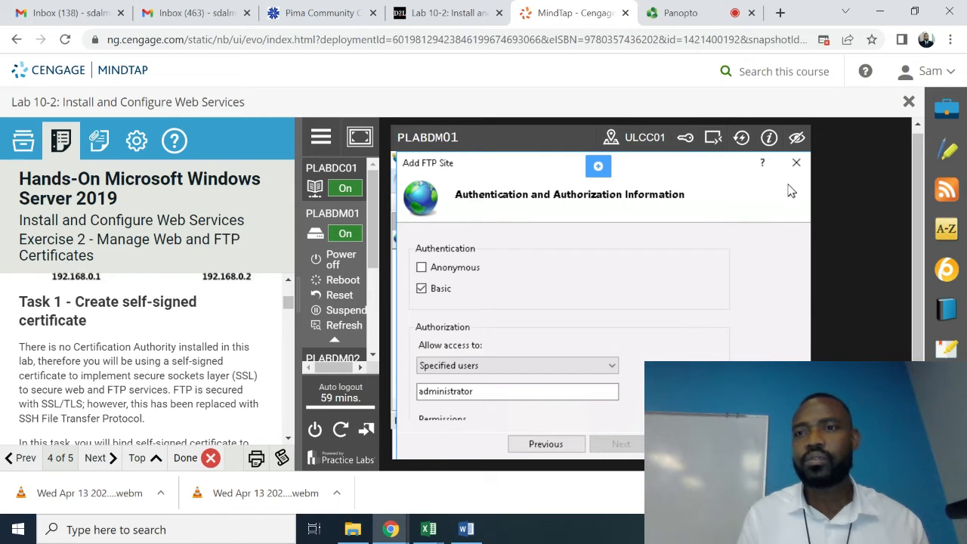
Close the Add FTP Site wizard without finishing it and read Steps 1 and 2 of the self-signed certificate task
click(795, 162)
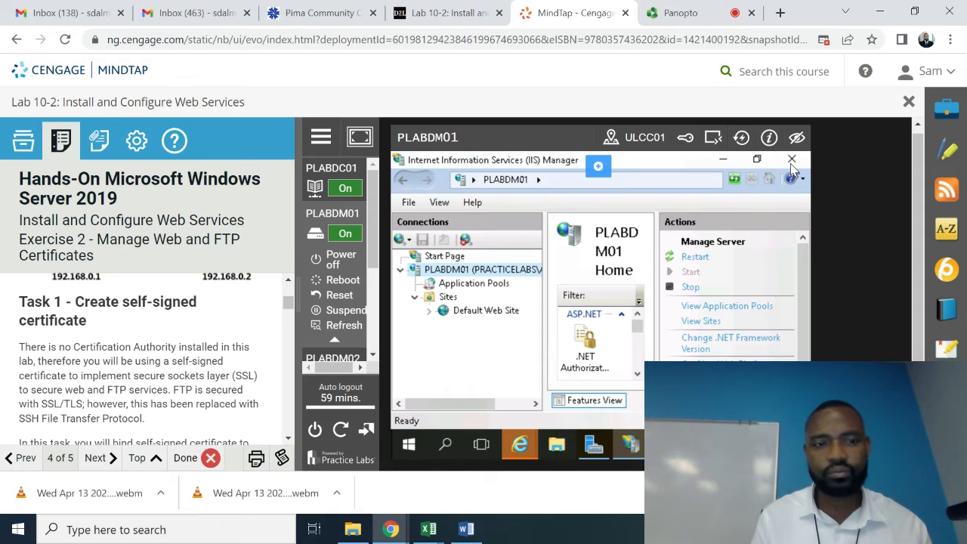
click(288, 438)
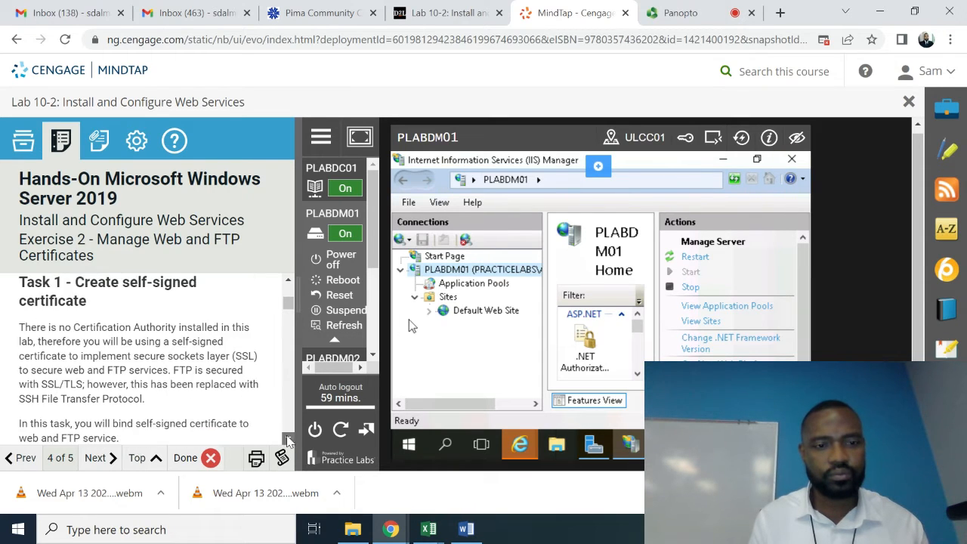
scroll(288, 438, down, 4)
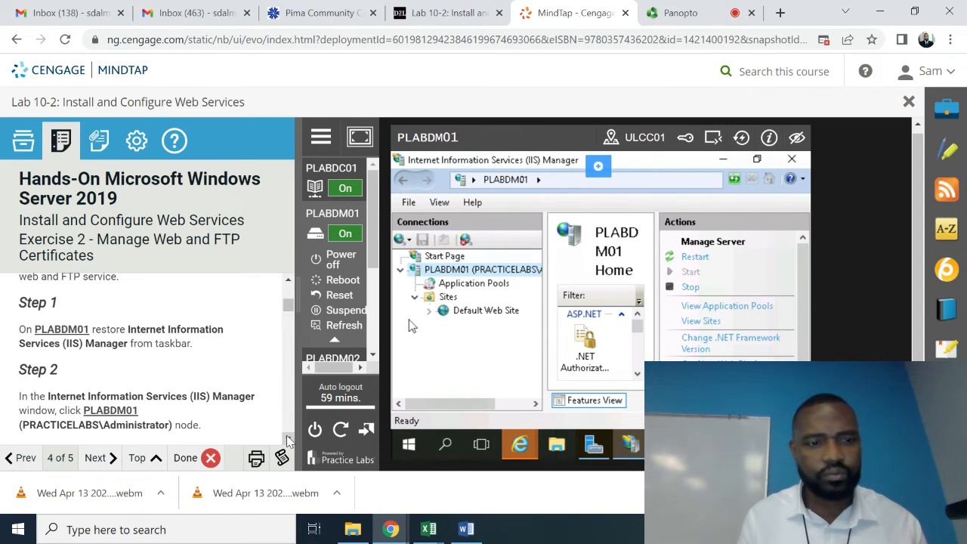
scroll(288, 438, down, 3)
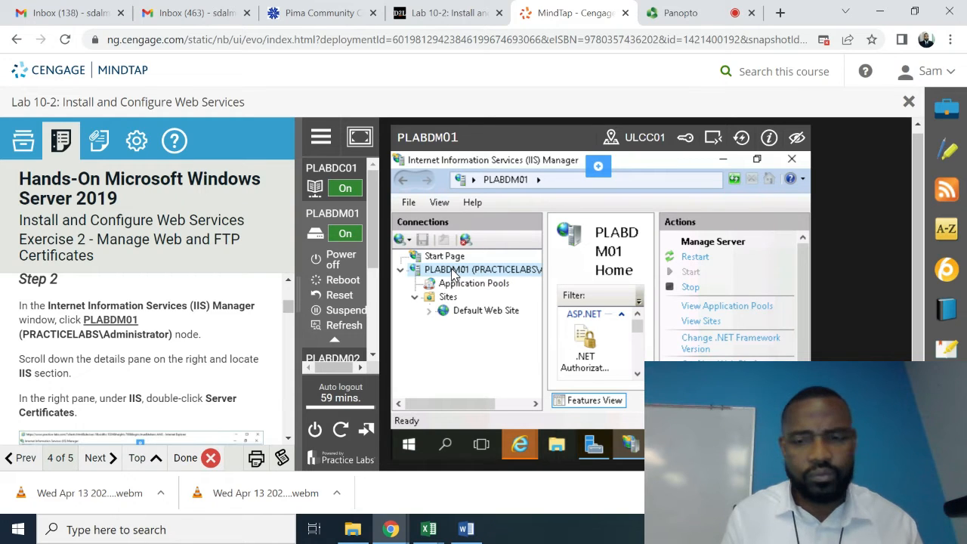
Look through the ASP.NET and FTP features on the PLABDM01 Home page to locate the IIS section
click(637, 375)
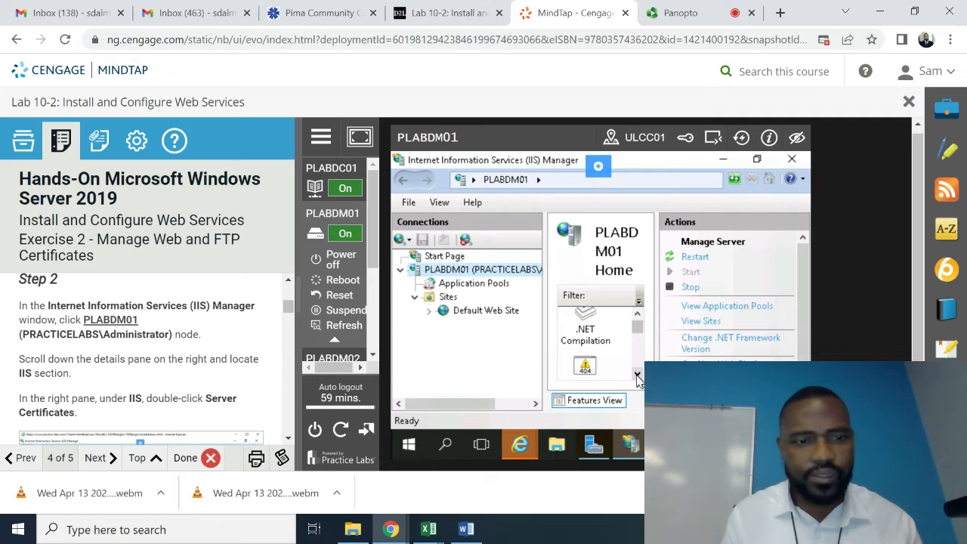
click(637, 375)
click(636, 375)
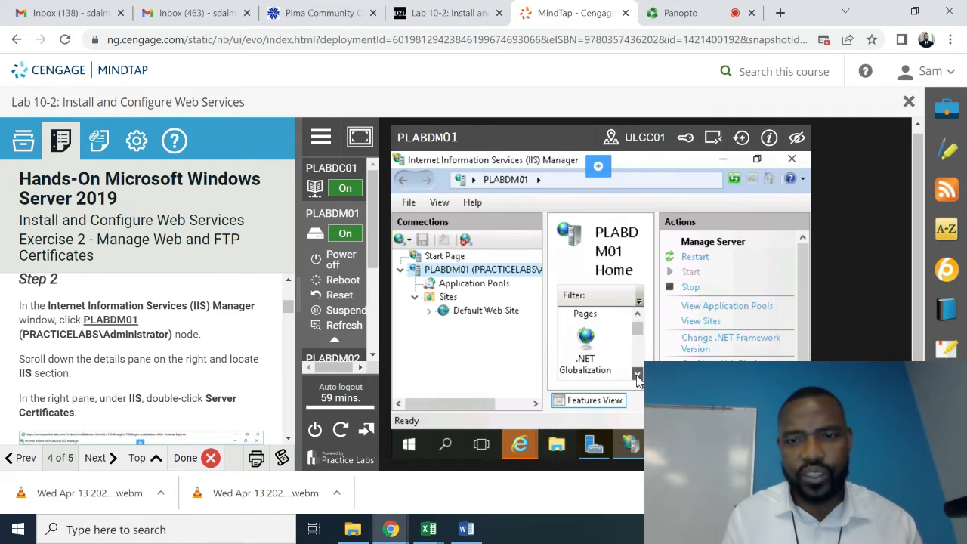
click(636, 375)
click(637, 375)
click(636, 375)
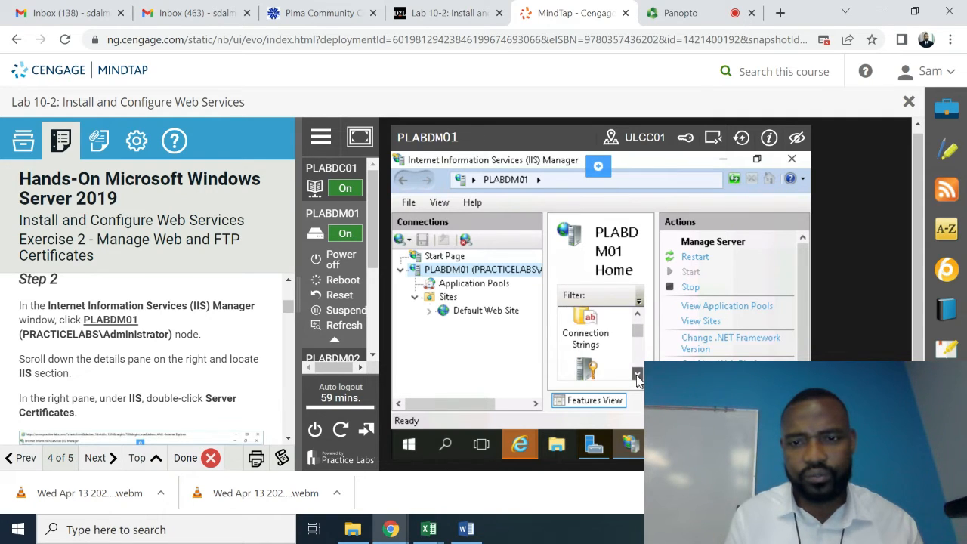
click(637, 375)
click(637, 375)
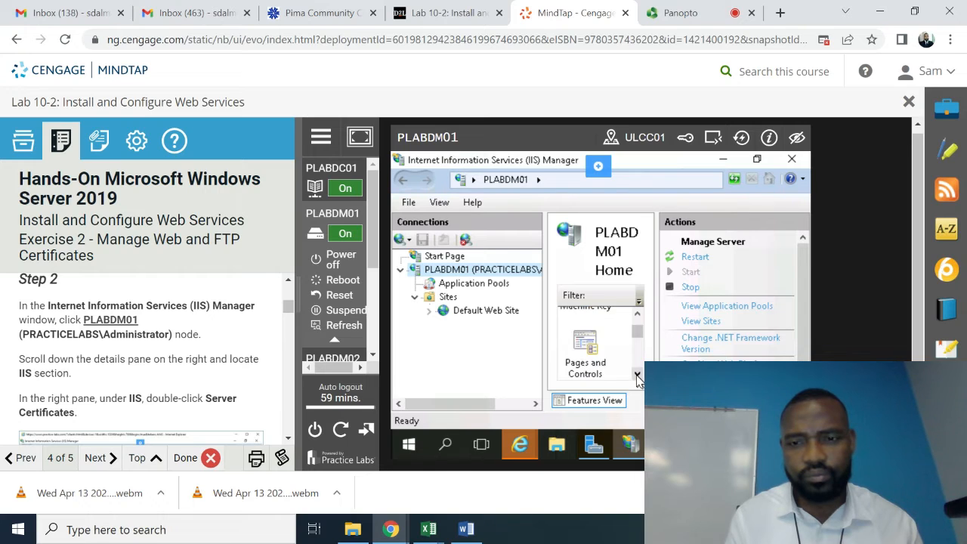
click(636, 375)
click(636, 376)
click(636, 375)
click(636, 375)
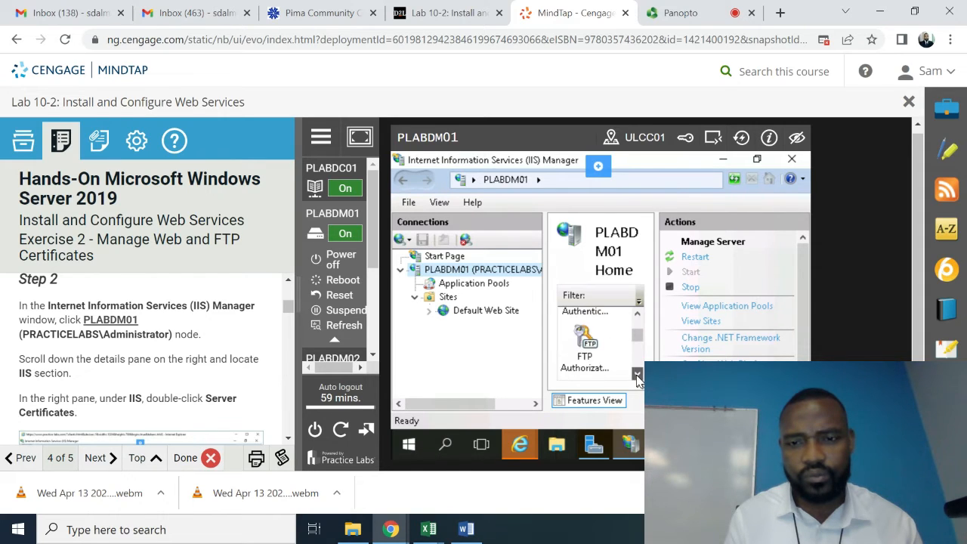
click(636, 375)
click(637, 375)
click(637, 375)
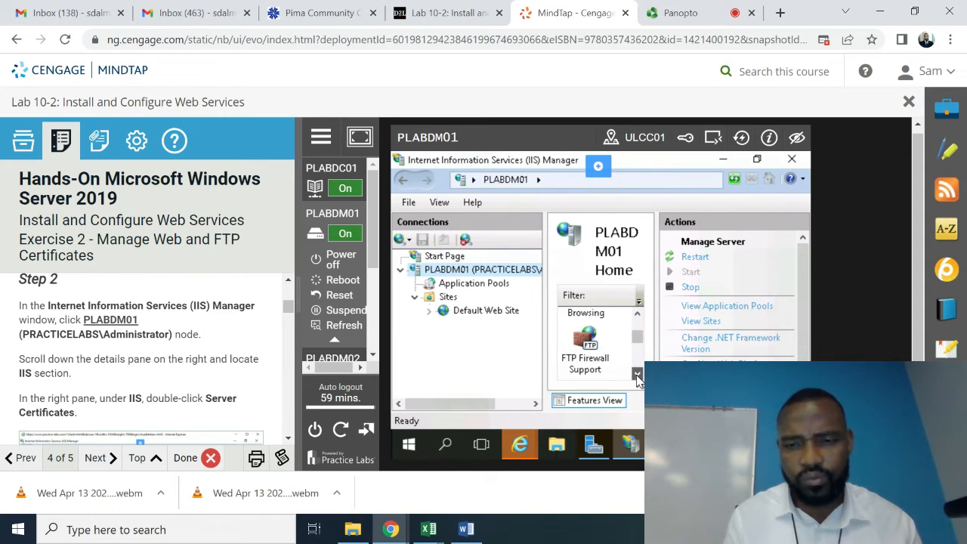
click(636, 376)
click(636, 375)
click(636, 375)
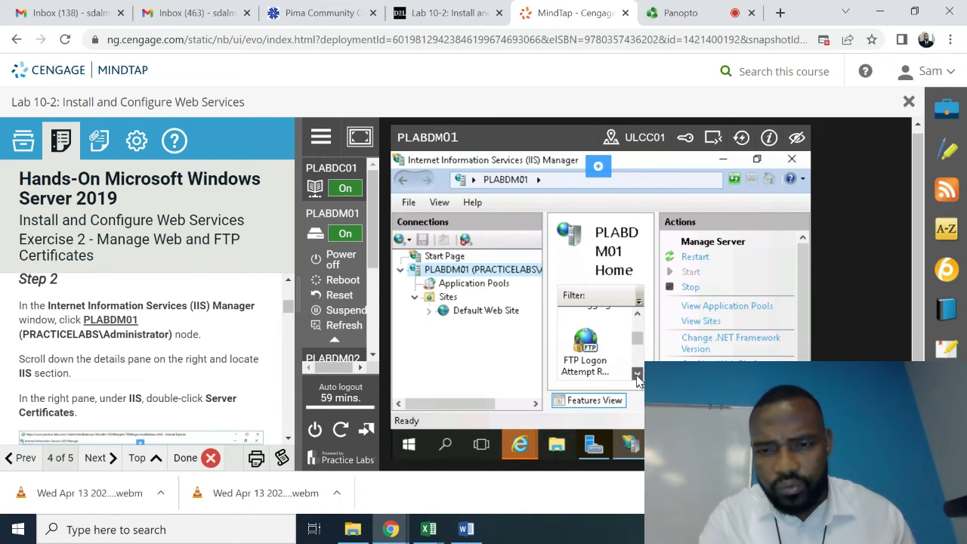
click(637, 375)
click(636, 375)
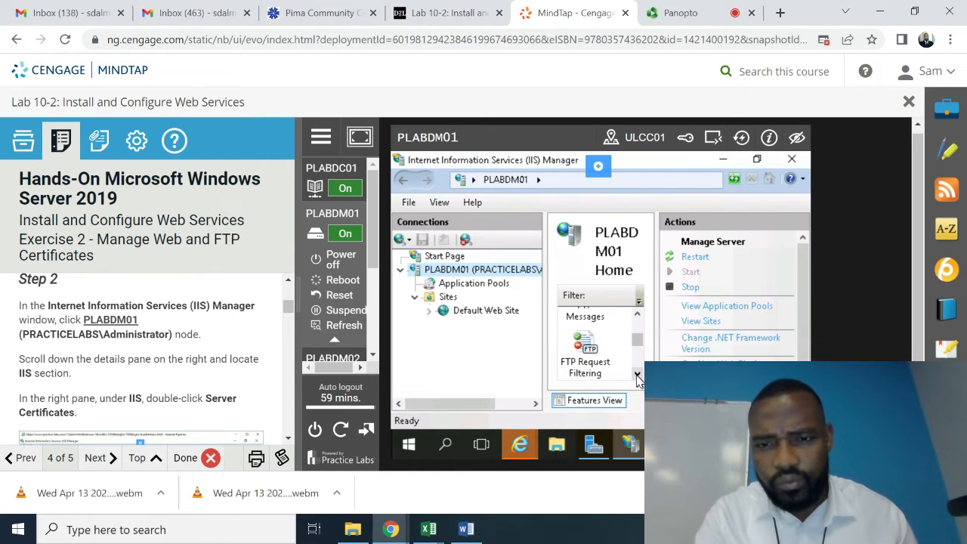
click(637, 375)
click(637, 375)
click(637, 376)
click(636, 375)
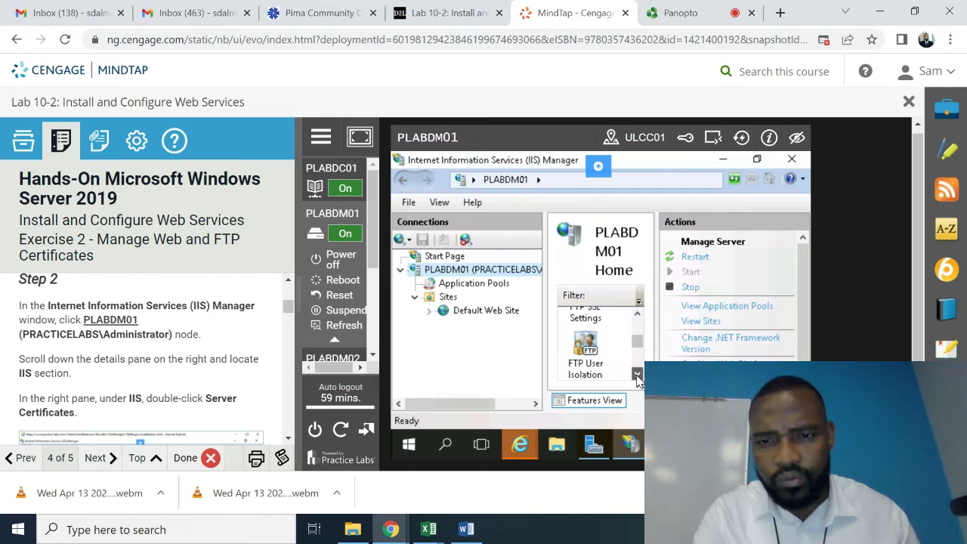
click(637, 376)
click(637, 375)
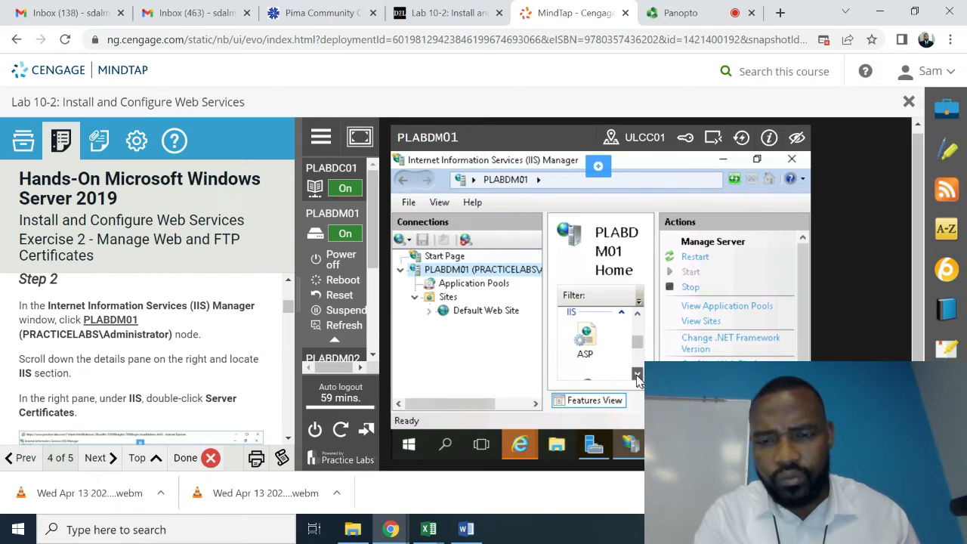
Search the IIS section of the PLABDM01 features from ASP through Output Caching for Server Certificates
click(637, 375)
click(636, 376)
click(636, 375)
click(637, 375)
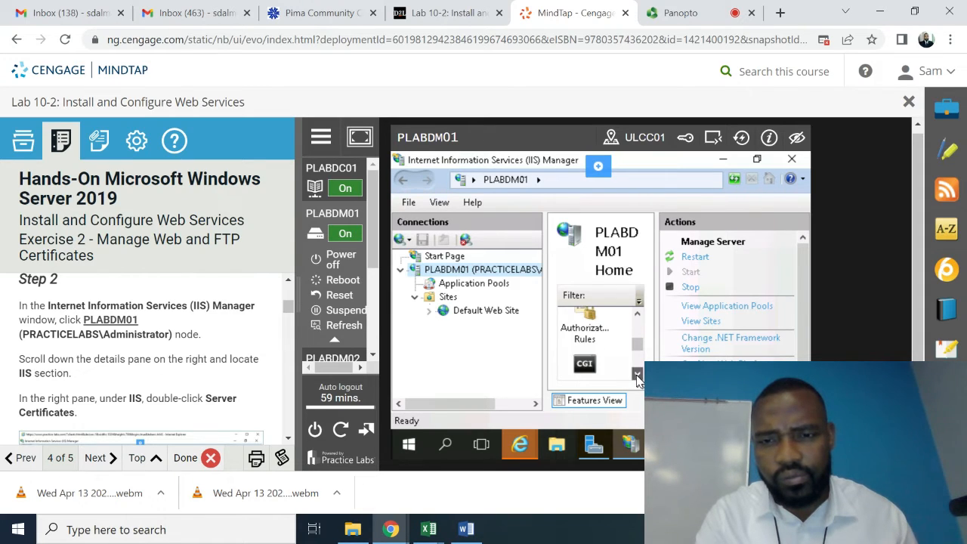
click(637, 375)
click(636, 375)
click(637, 375)
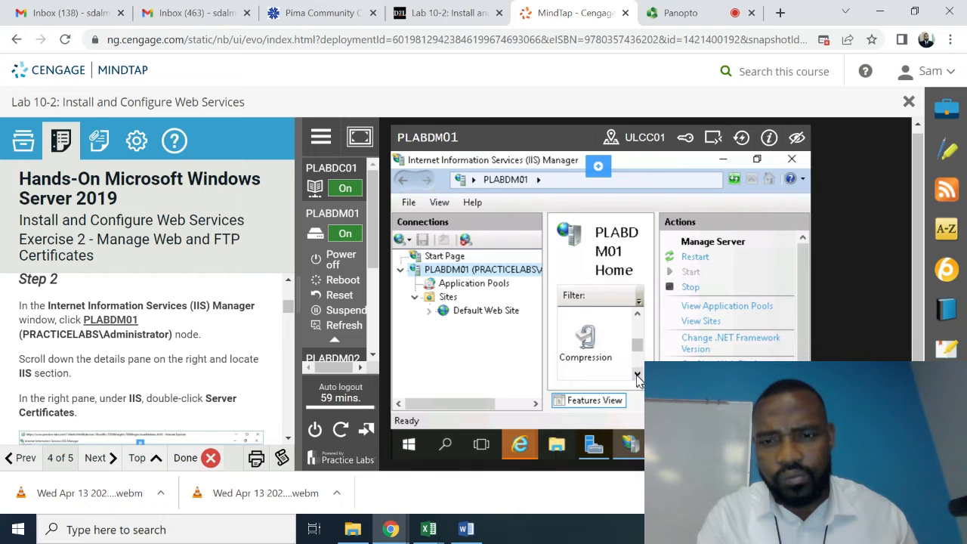
click(636, 375)
click(637, 375)
click(637, 375)
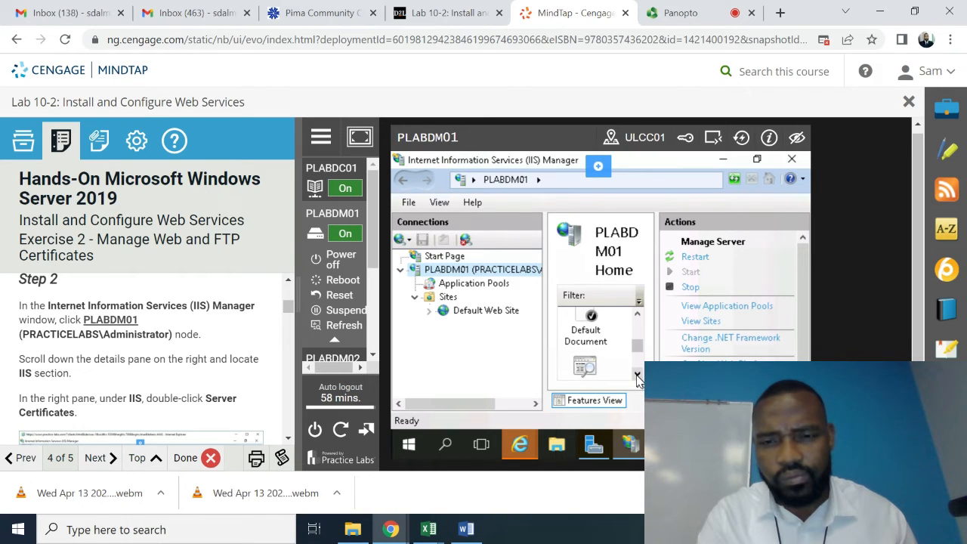
click(636, 375)
click(637, 376)
click(637, 376)
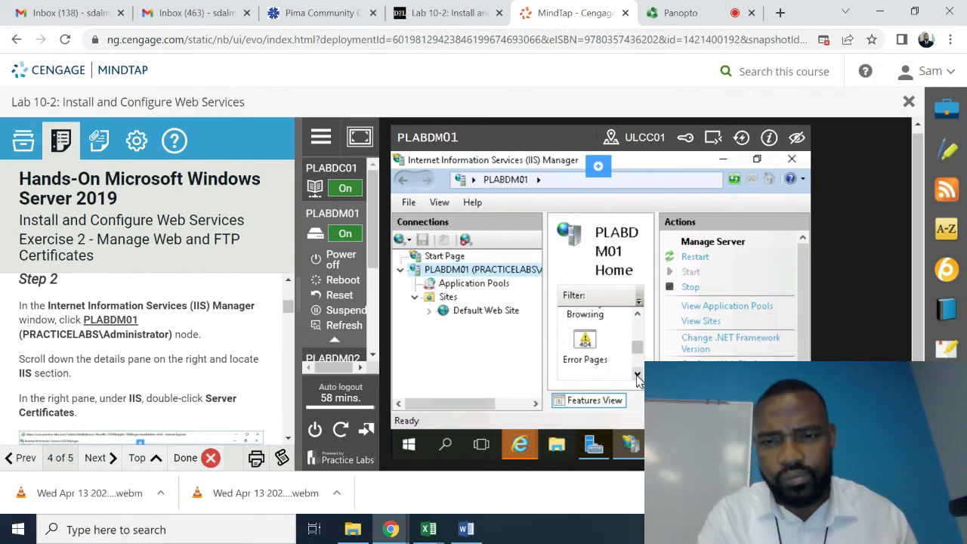
click(636, 375)
click(637, 376)
click(636, 375)
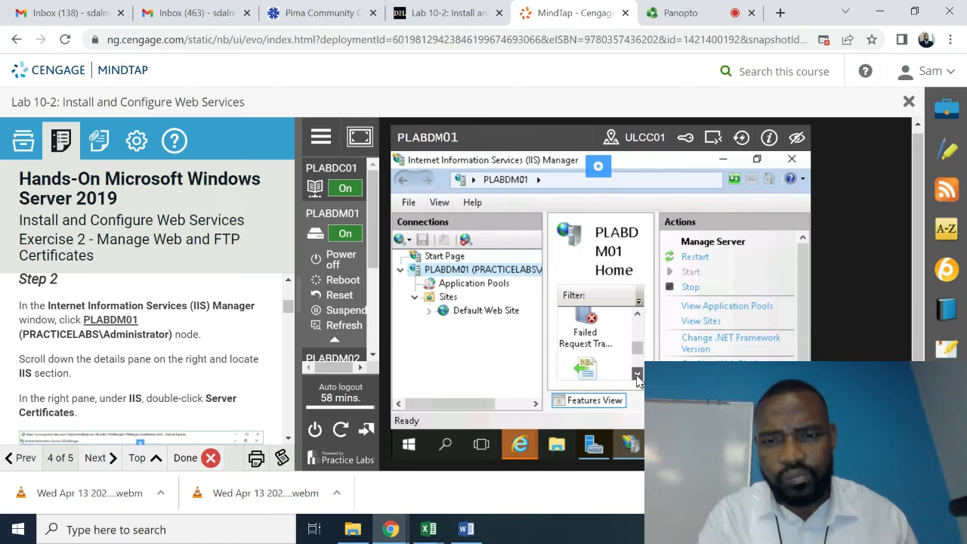
click(637, 375)
click(636, 376)
click(637, 376)
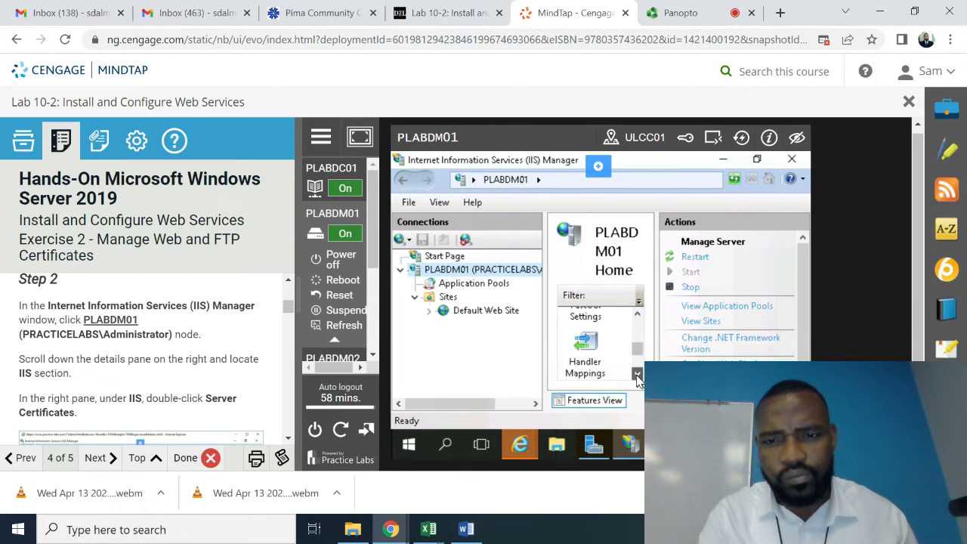
click(636, 375)
click(637, 375)
click(637, 375)
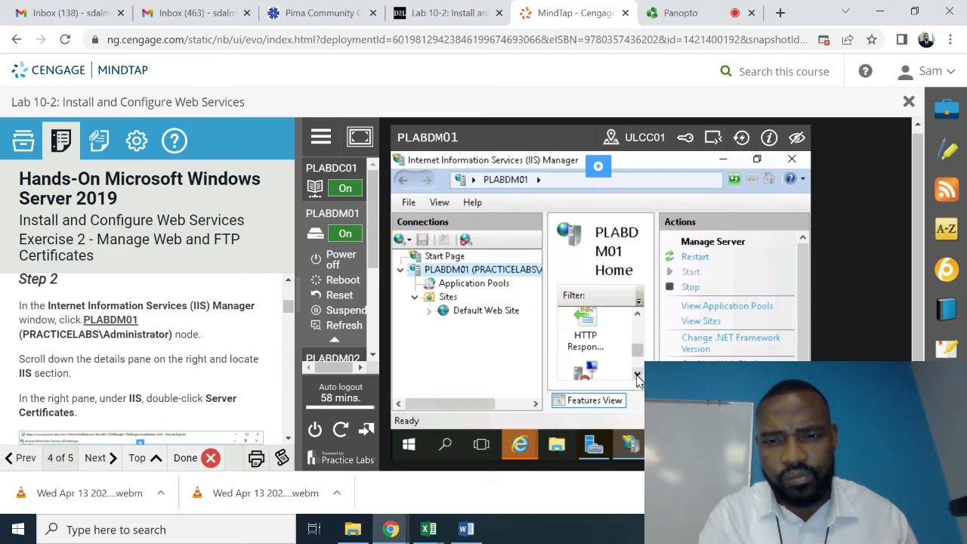
click(637, 375)
click(637, 375)
click(637, 376)
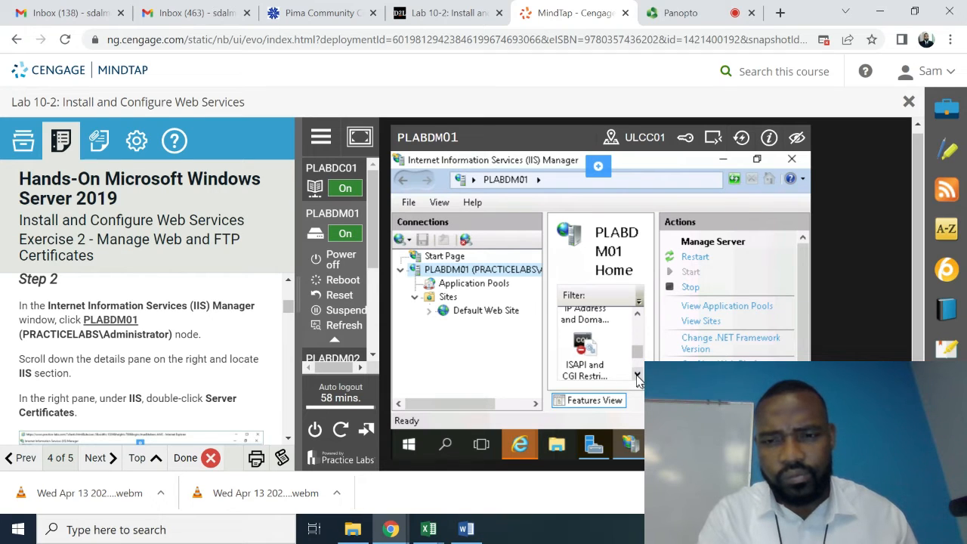
click(637, 376)
click(637, 375)
click(637, 376)
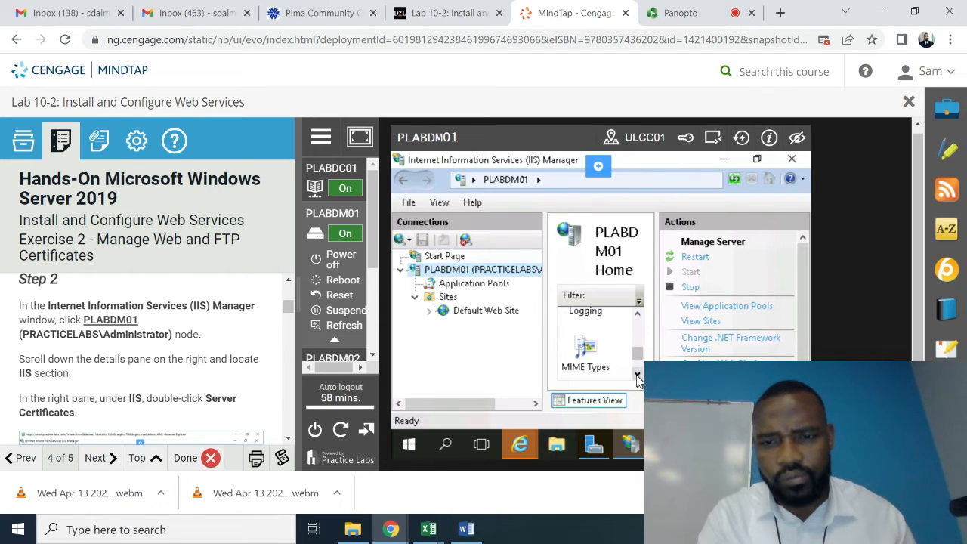
click(636, 375)
click(636, 375)
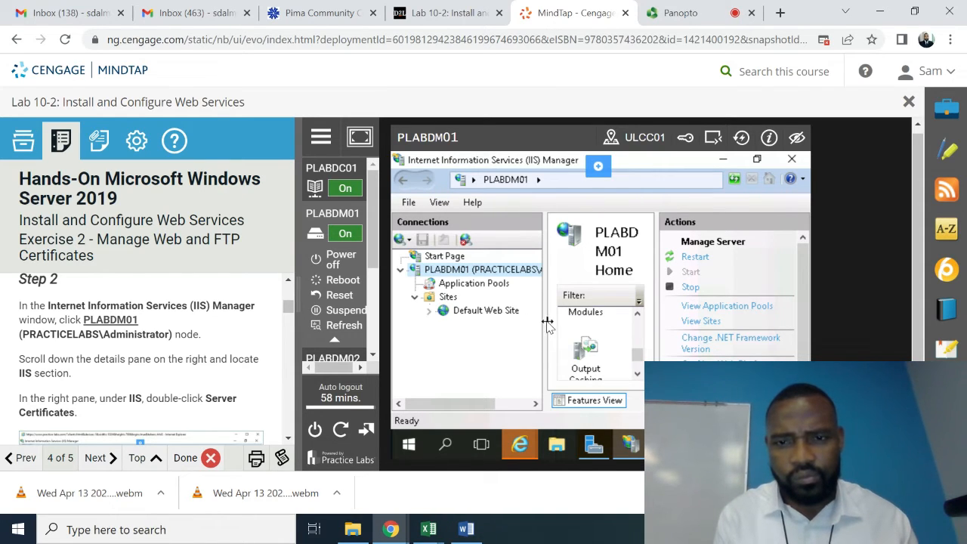
Narrow the Connections pane to widen the PLABDM01 Home pane, and return to the start of the IIS section
drag(547, 324, 498, 320)
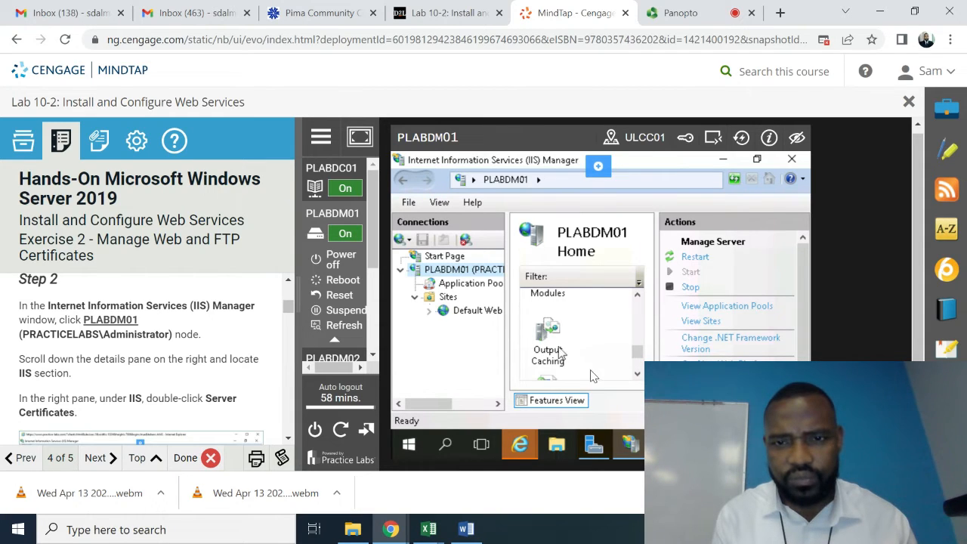
click(638, 297)
drag(638, 297, 640, 300)
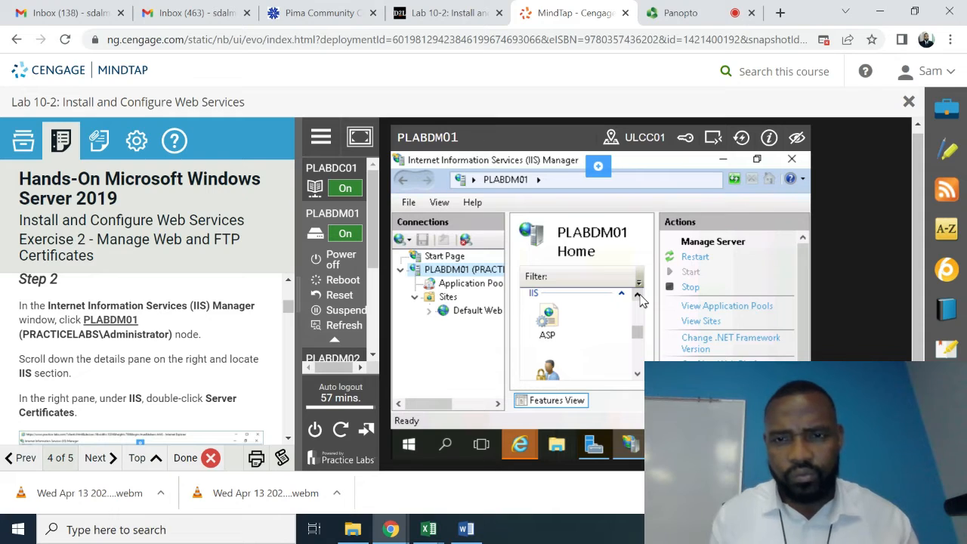
Go through the IIS features again from the beginning of the section and locate Server Certificates
click(639, 375)
click(639, 376)
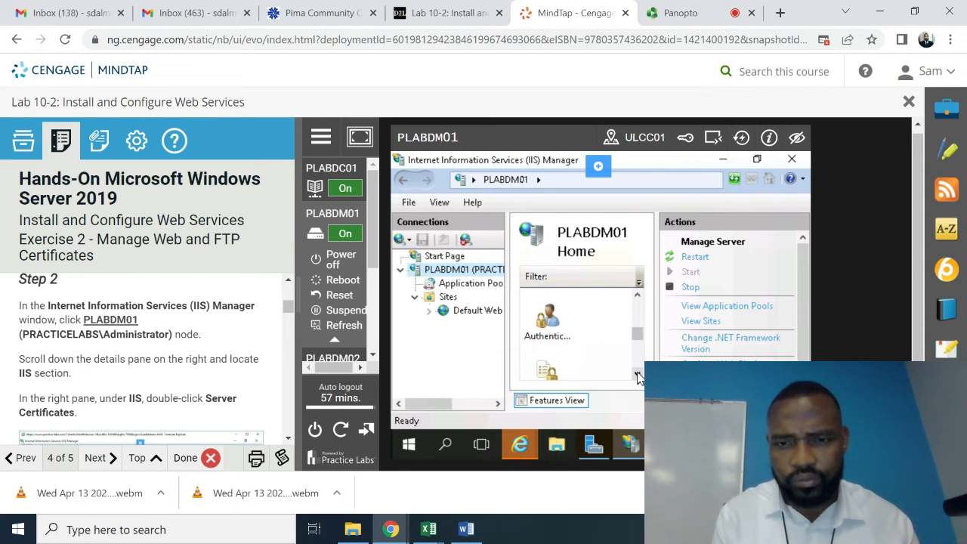
click(638, 375)
click(638, 375)
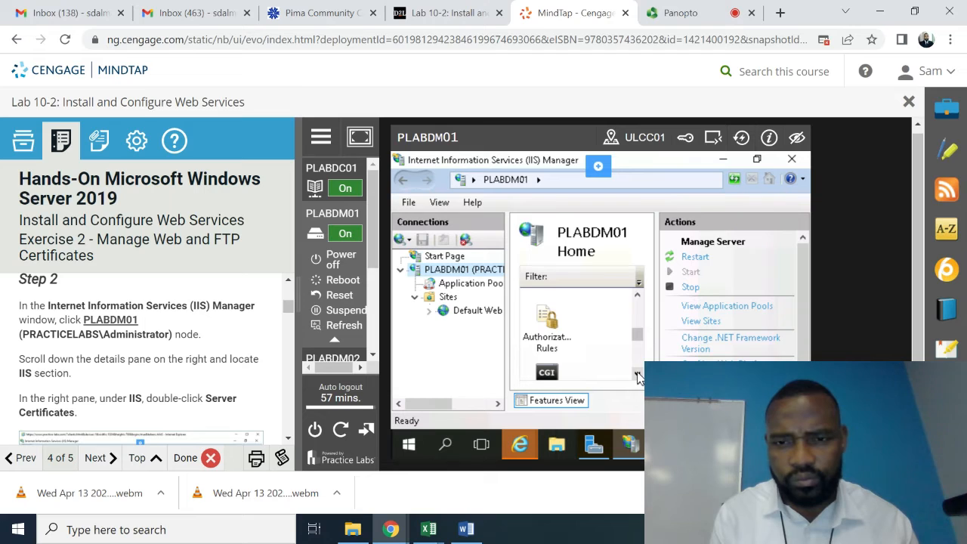
click(638, 375)
click(638, 375)
click(638, 375)
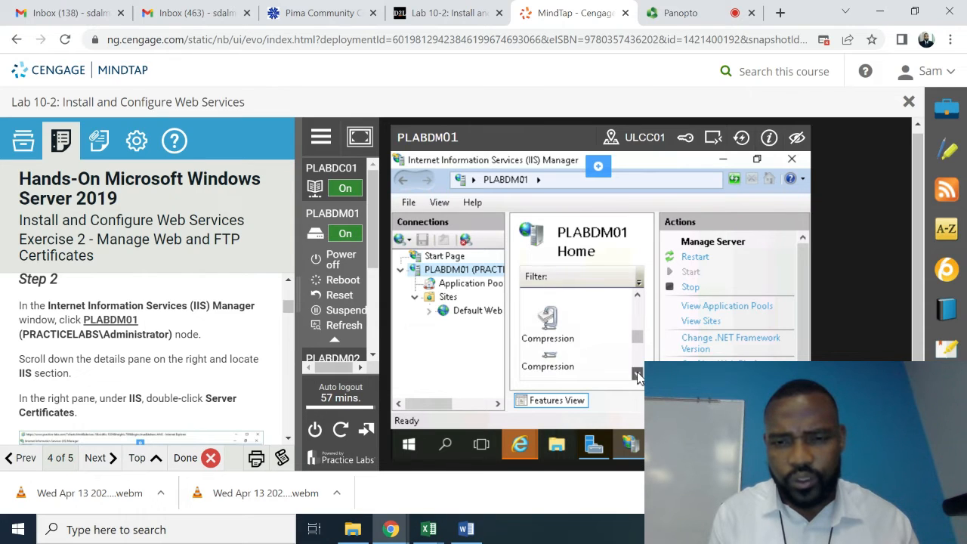
click(638, 375)
click(638, 375)
click(638, 375)
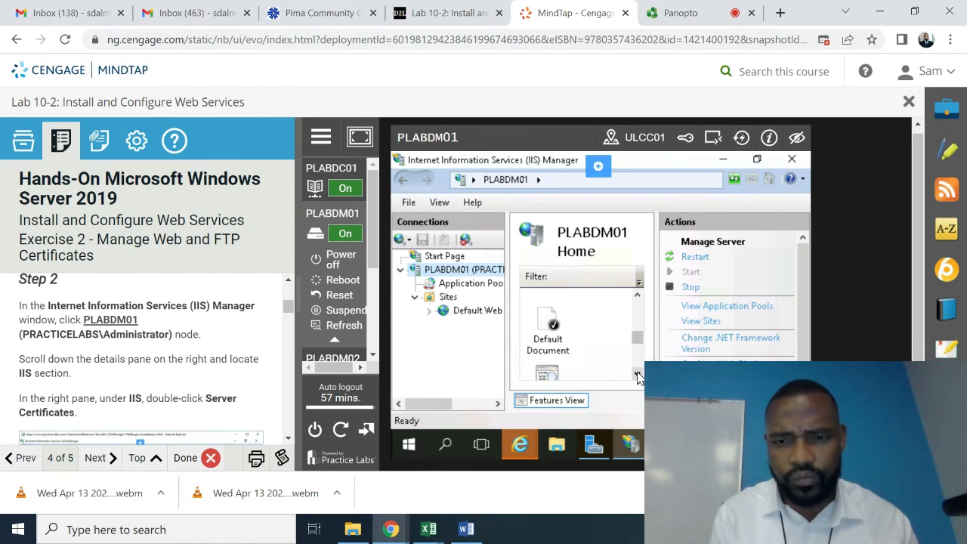
click(638, 375)
click(638, 376)
click(638, 375)
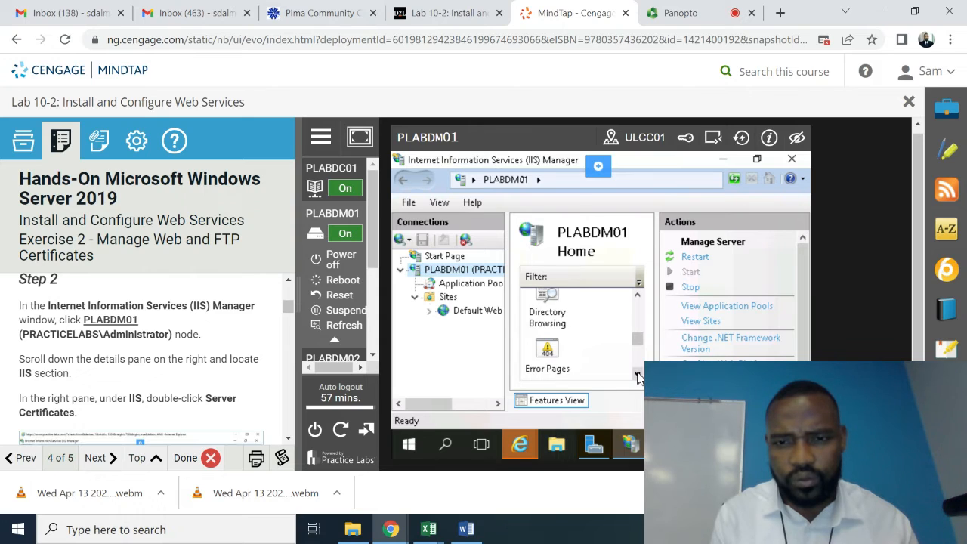
click(638, 375)
click(638, 375)
click(638, 375)
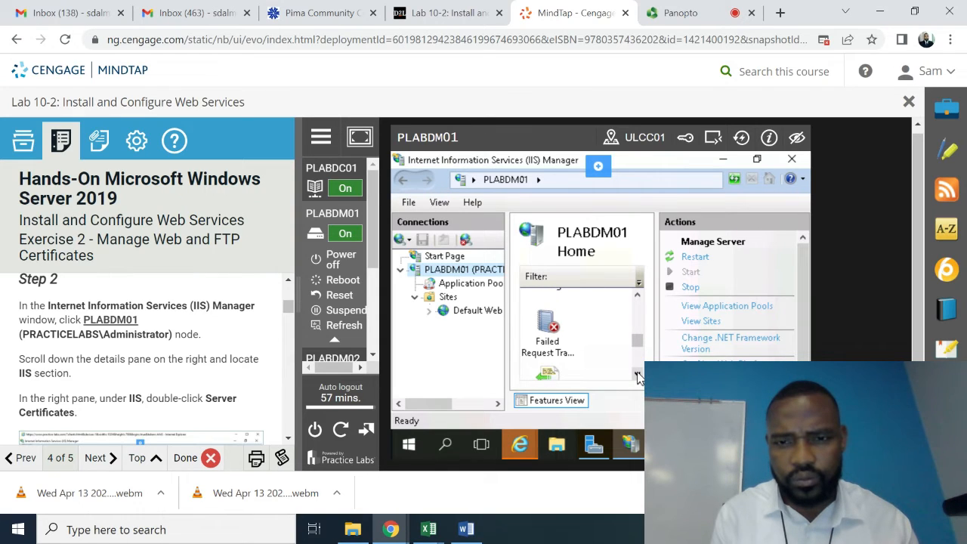
click(638, 375)
click(638, 375)
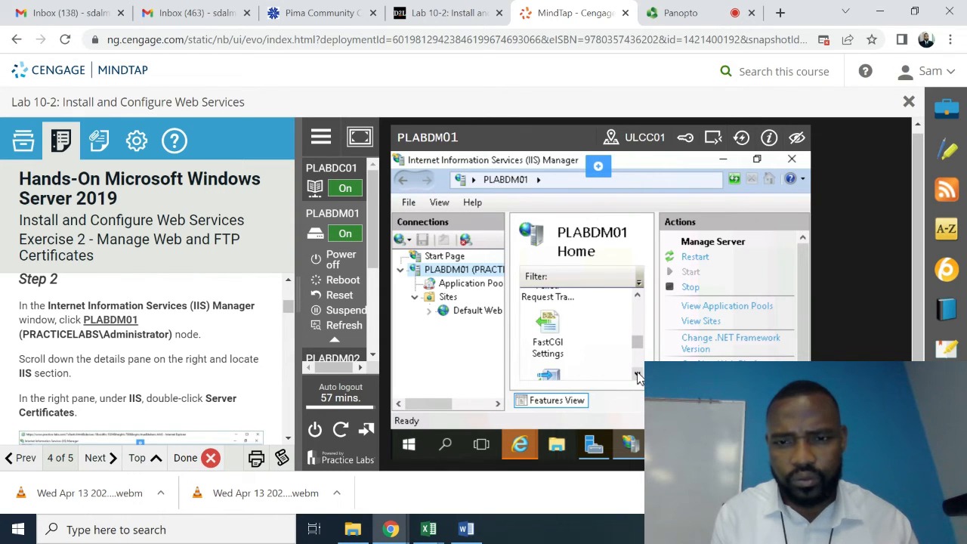
click(638, 375)
click(639, 376)
click(638, 375)
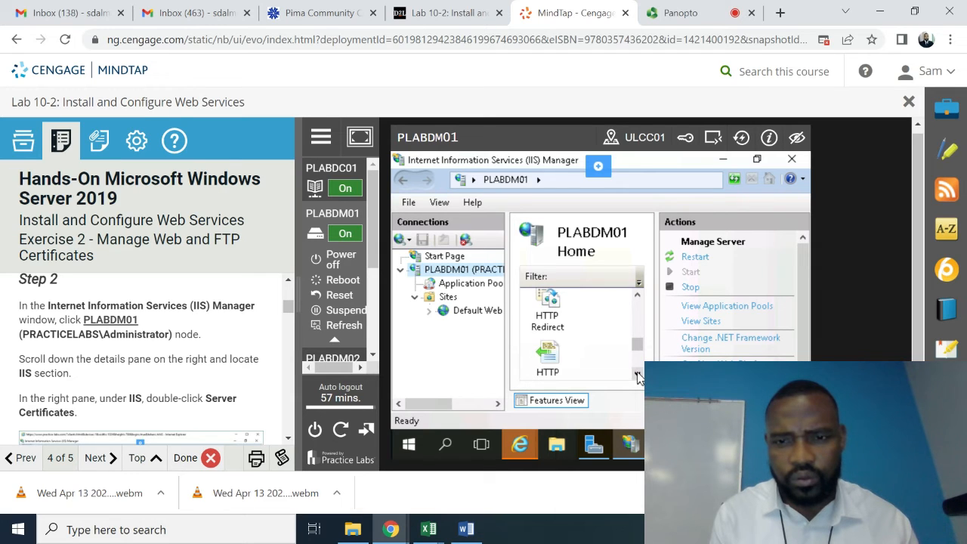
click(639, 376)
click(638, 376)
click(638, 376)
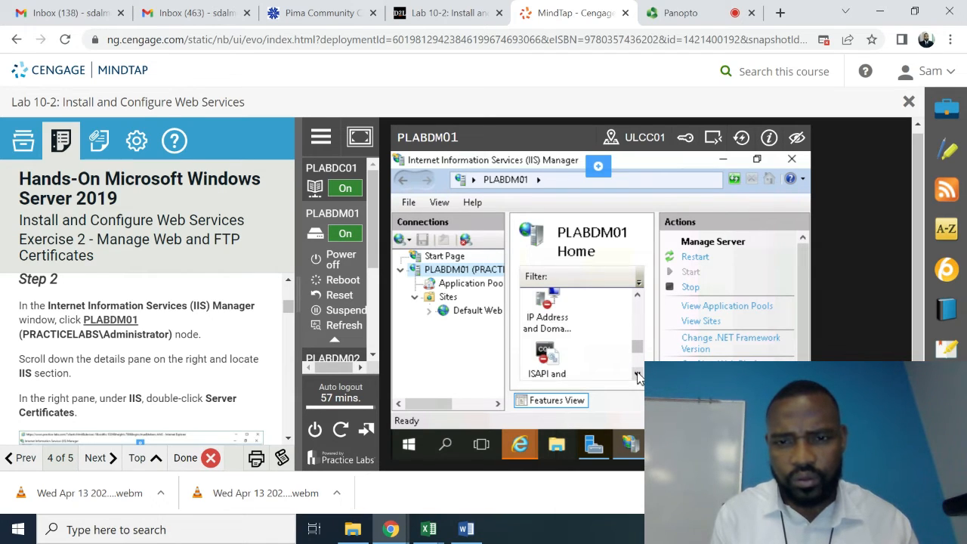
click(638, 375)
click(638, 375)
click(638, 375)
click(638, 375)
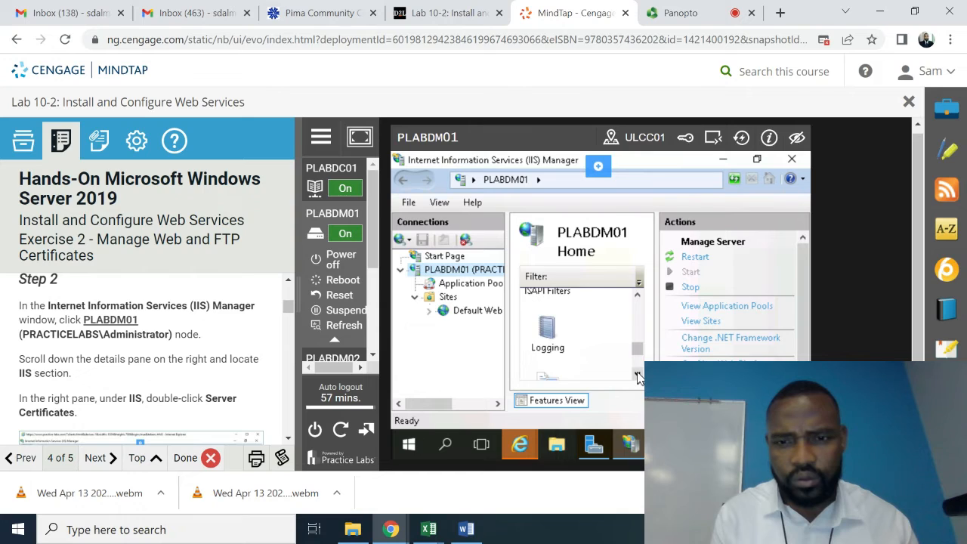
click(638, 375)
click(638, 375)
click(638, 376)
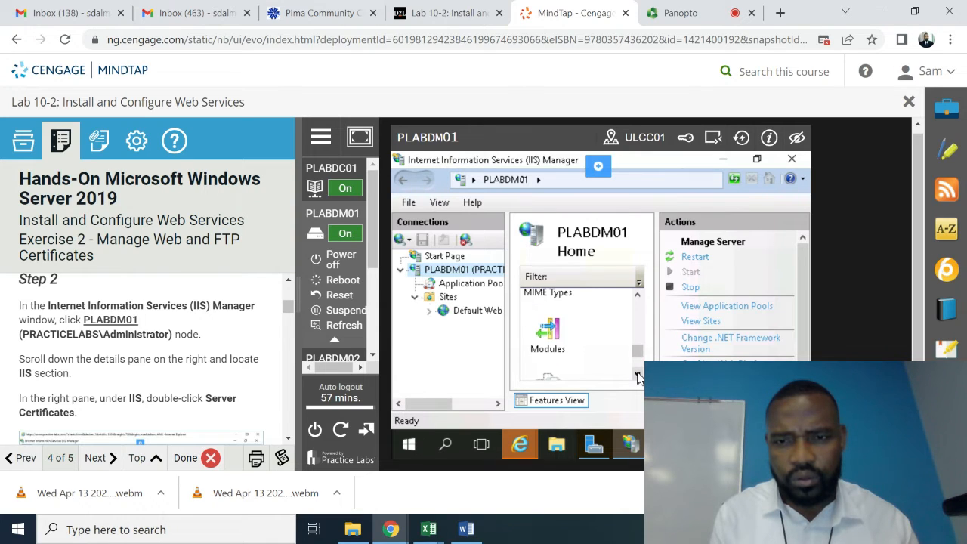
click(638, 375)
click(638, 375)
click(638, 376)
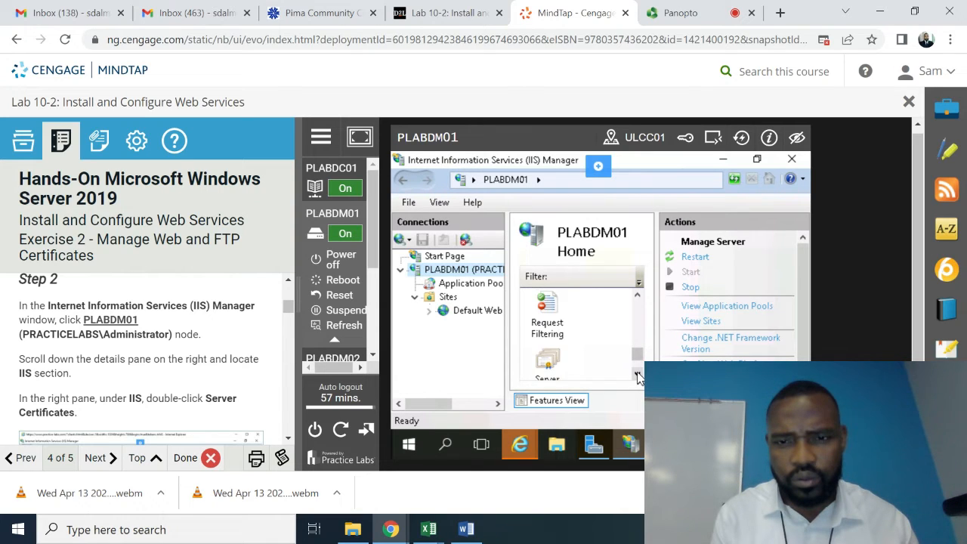
click(638, 376)
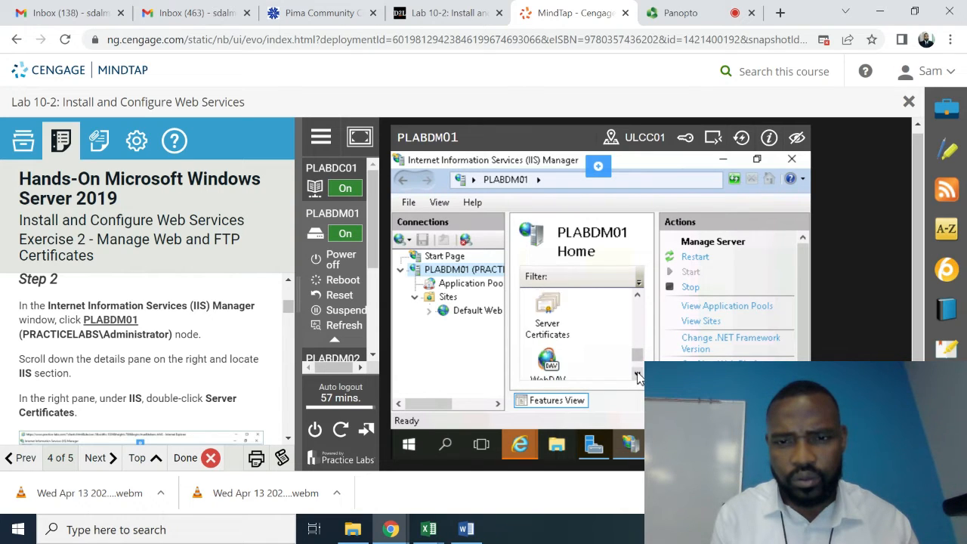
Open the Server Certificates feature of PLABDM01 and start creating a self-signed certificate
click(549, 323)
double_click(550, 323)
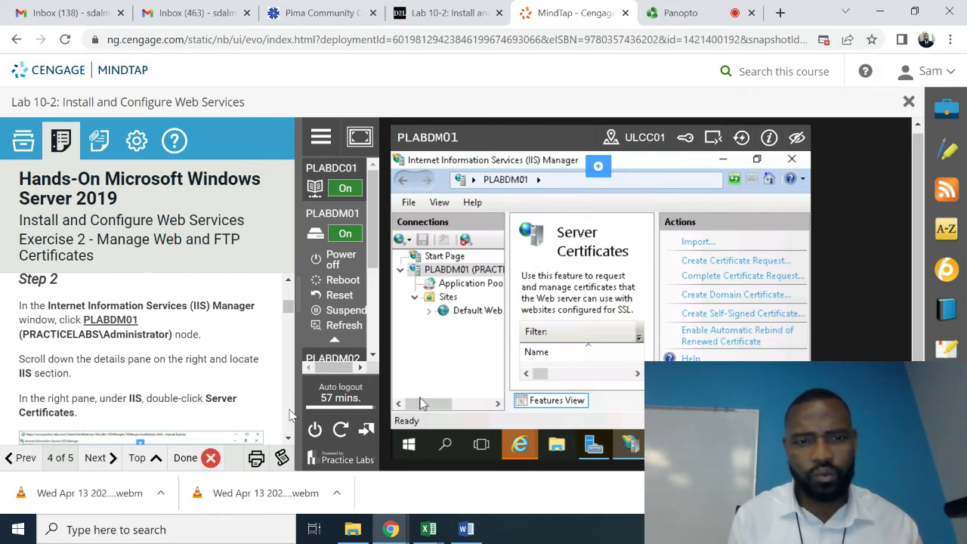
click(288, 437)
scroll(288, 439, down, 5)
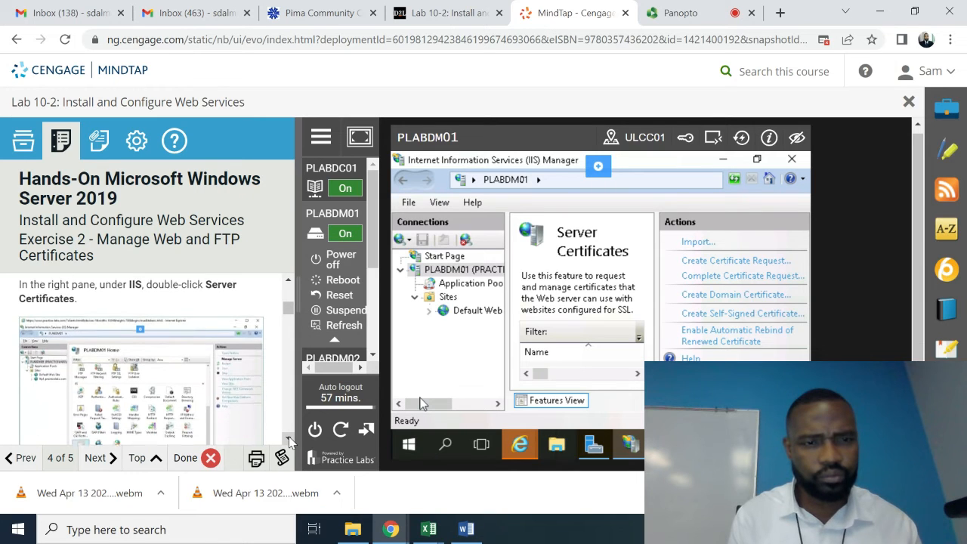
scroll(287, 439, down, 3)
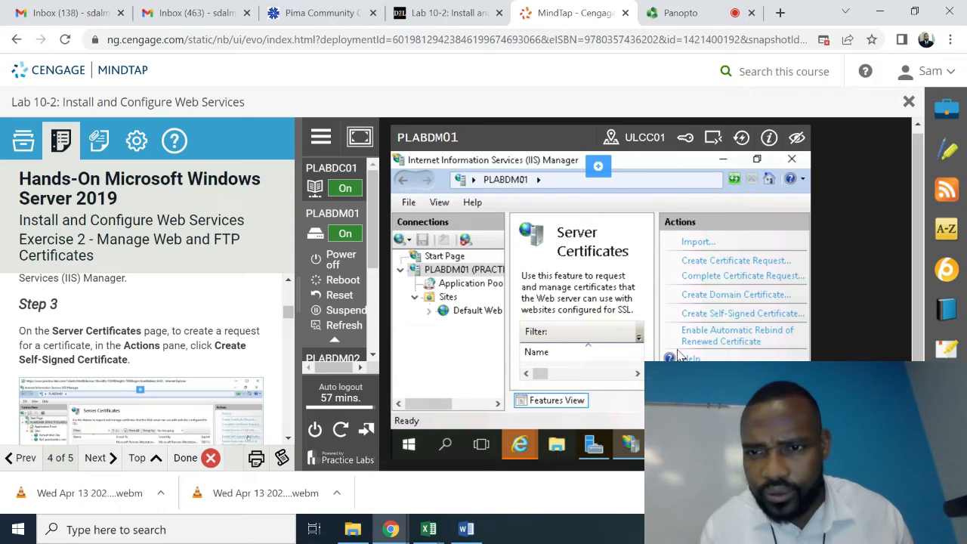
click(717, 314)
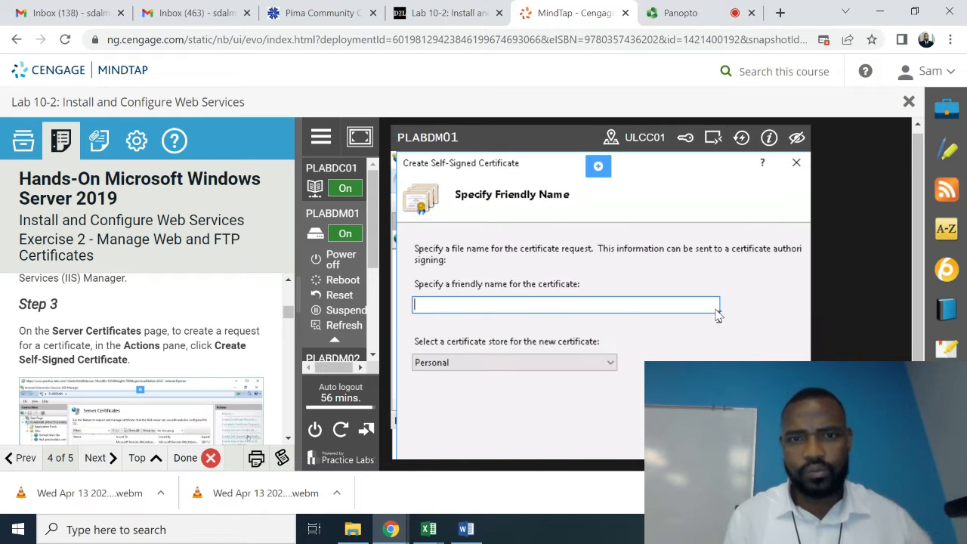
Give the self-signed certificate the friendly name PLABDM01Web, keep the Personal store, and create it
click(288, 437)
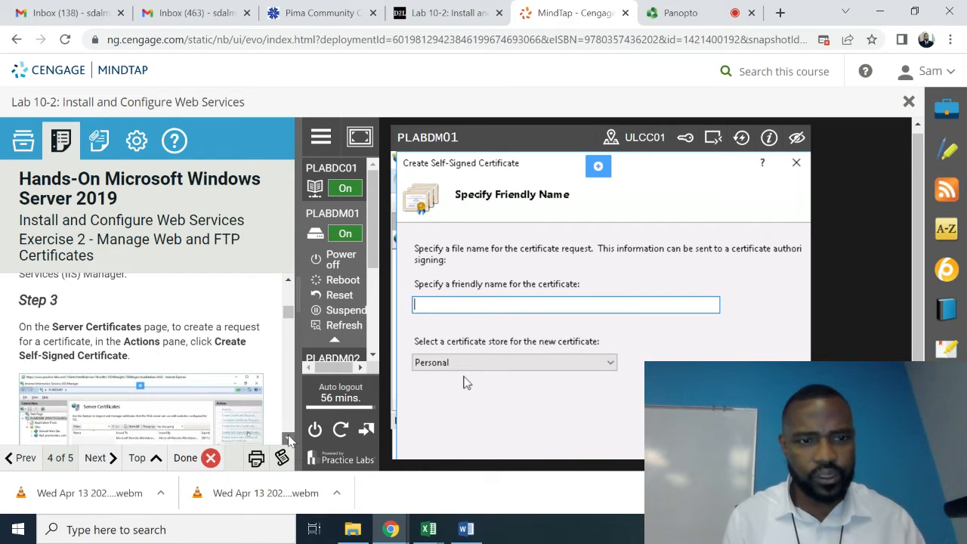
drag(288, 437, 288, 437)
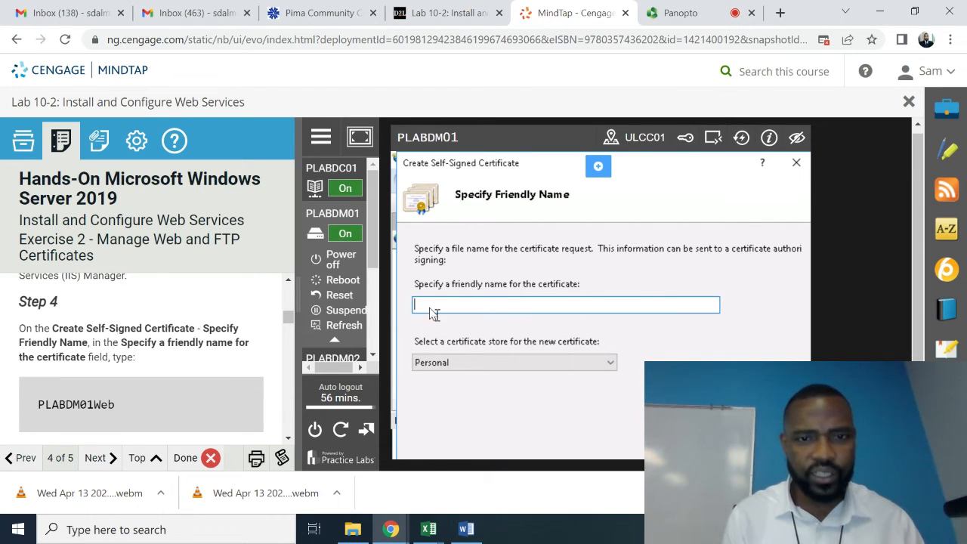
key(Caps_Lock)
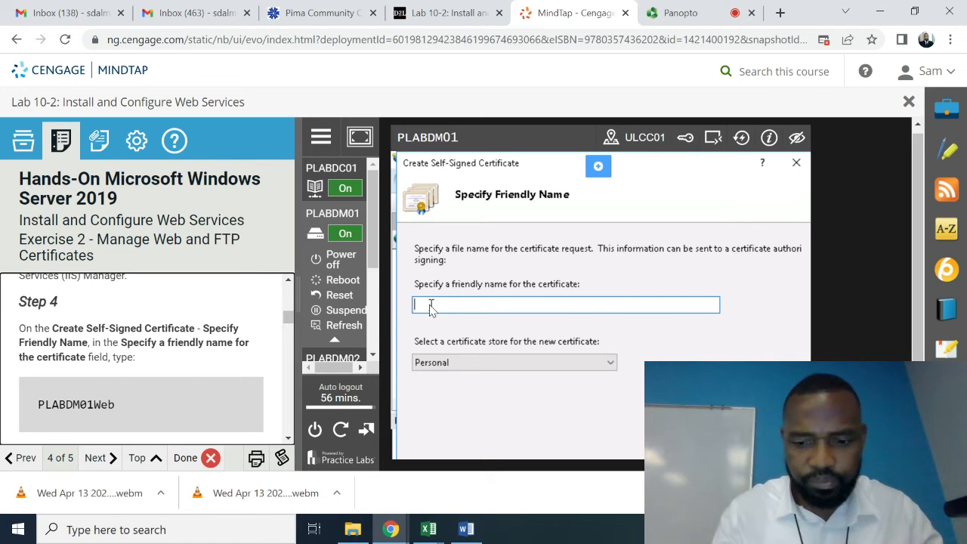
click(430, 305)
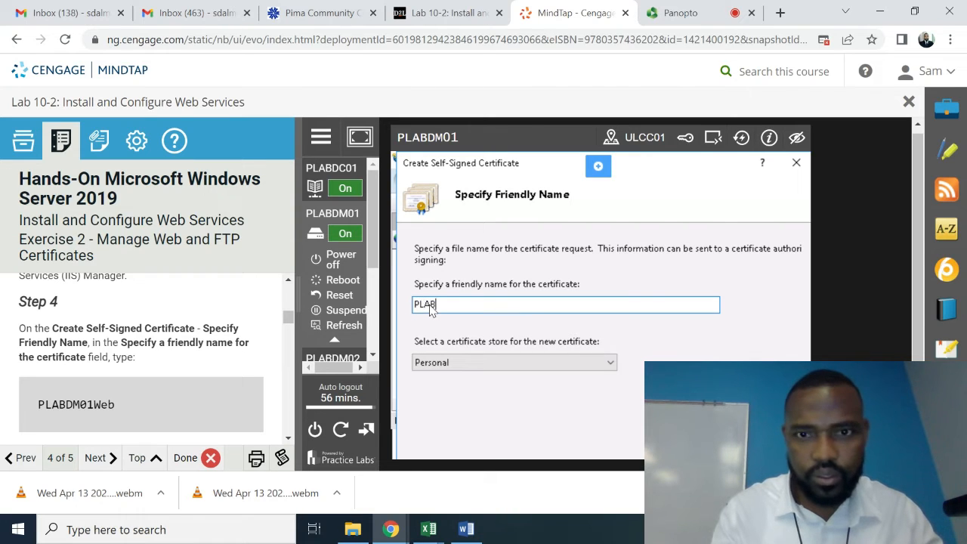
text(PLABDM01)
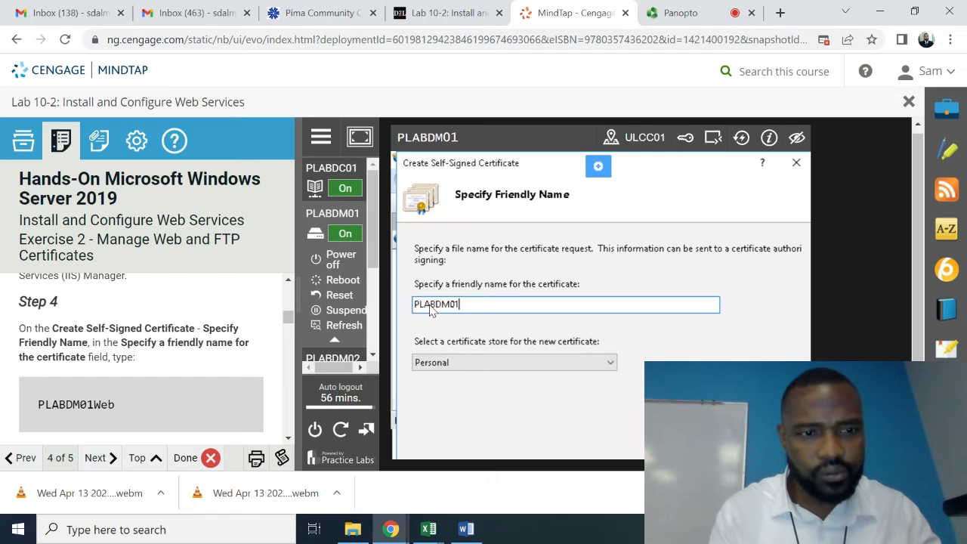
text(Web)
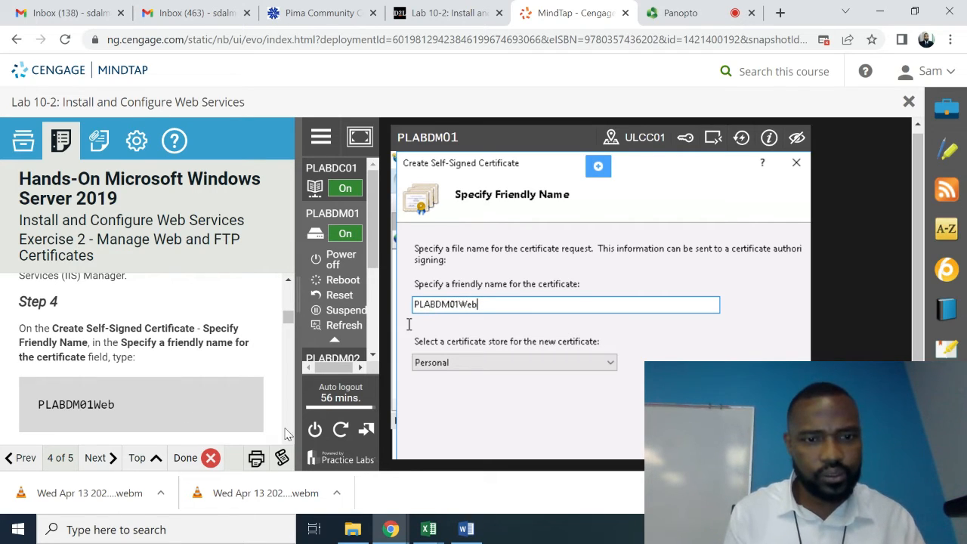
scroll(287, 440, down, 5)
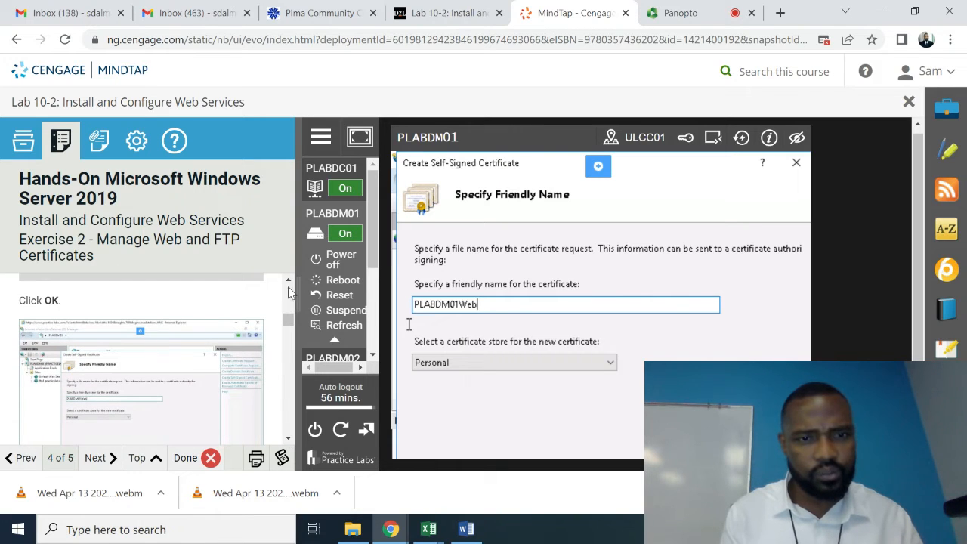
scroll(289, 285, up, 3)
scroll(288, 285, up, 1)
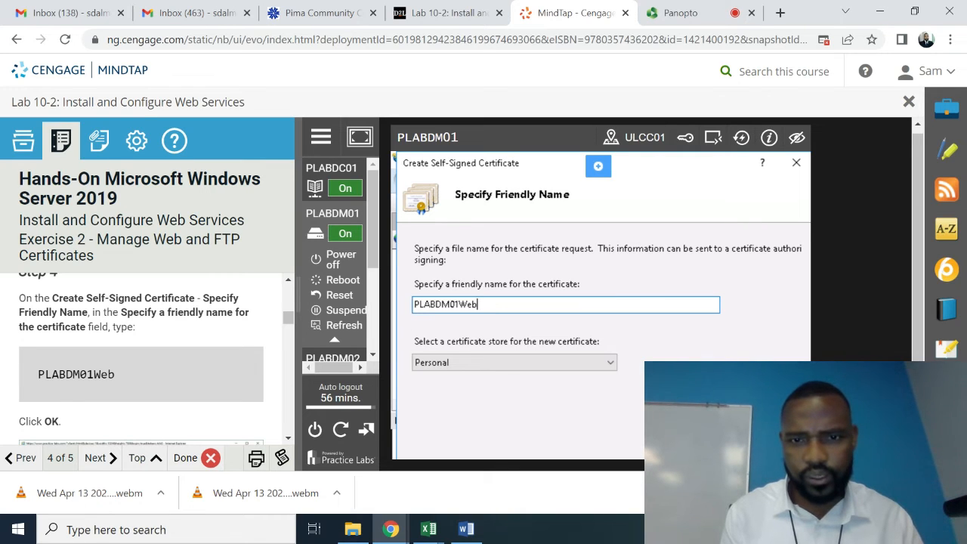
key(Return)
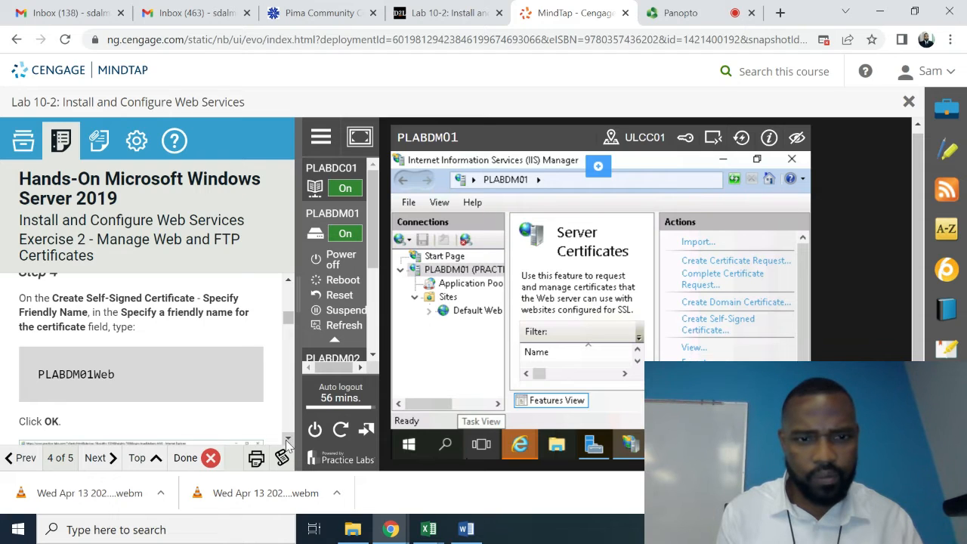
Continue to Task 2 of the lab instructions and open the bindings of Default Web Site for editing
scroll(287, 441, down, 3)
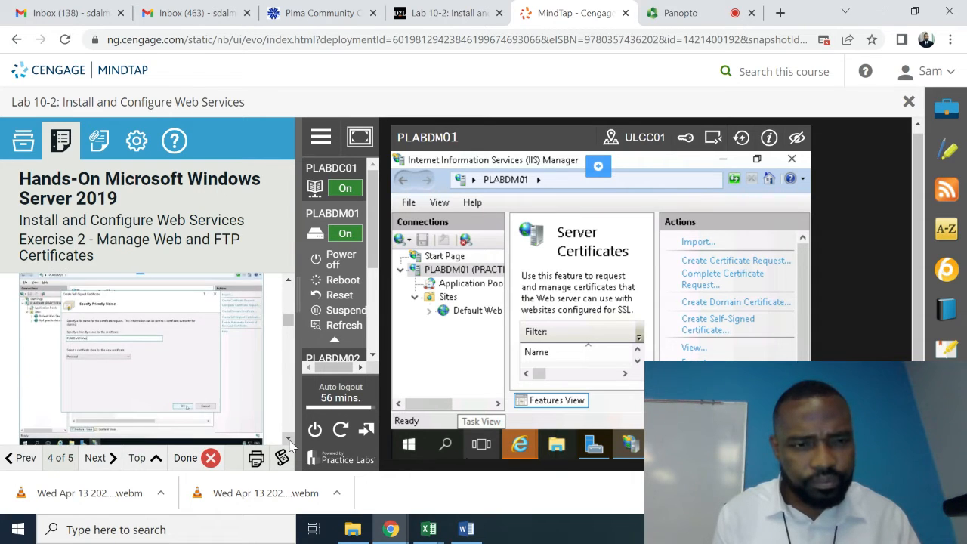
scroll(288, 442, down, 5)
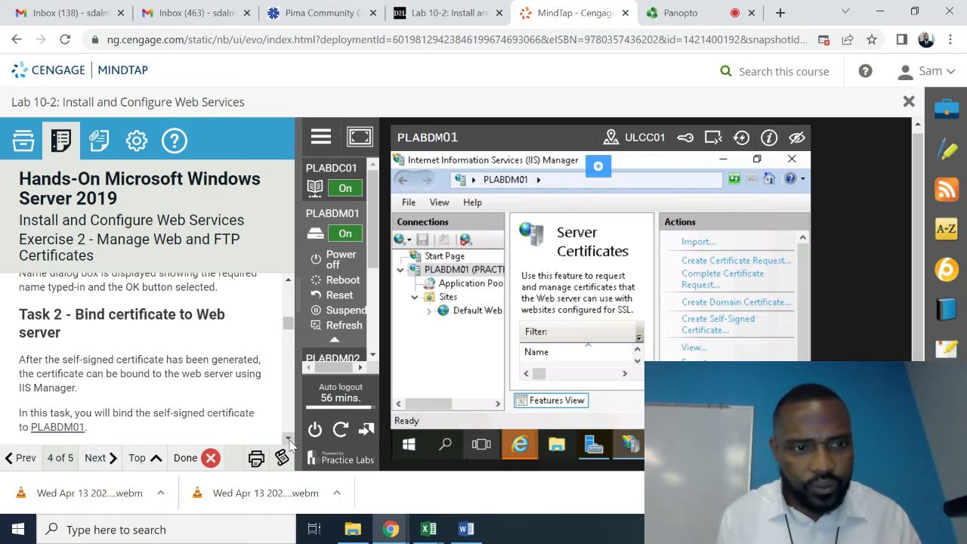
scroll(288, 442, down, 4)
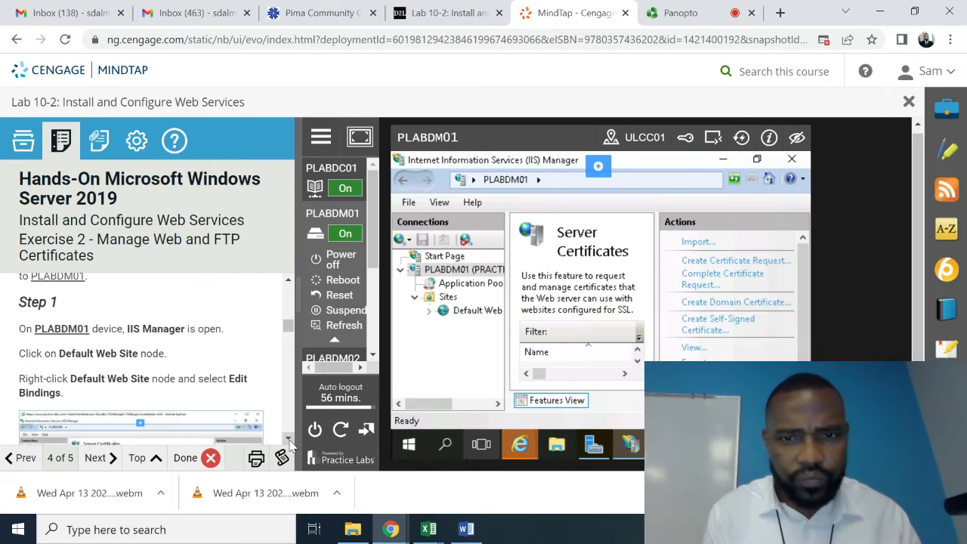
click(476, 310)
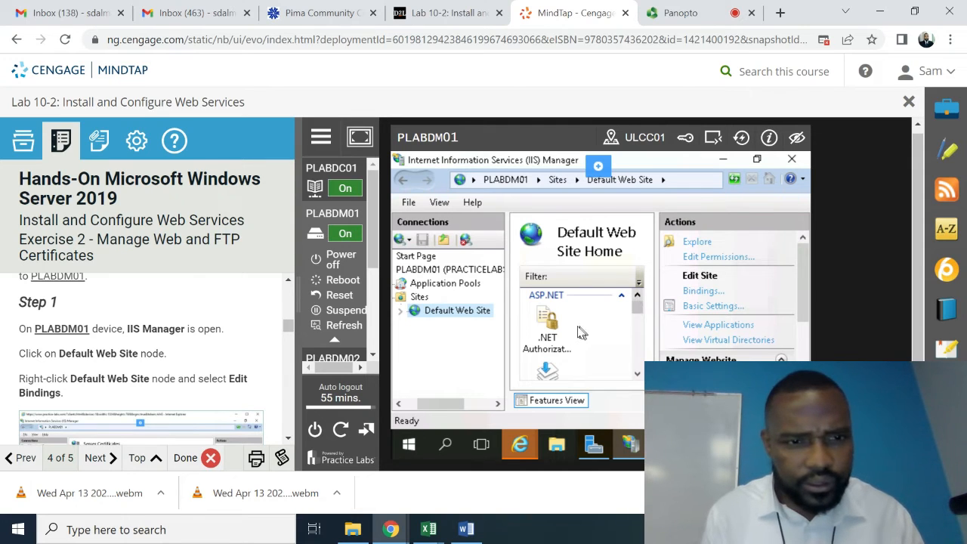
right_click(454, 317)
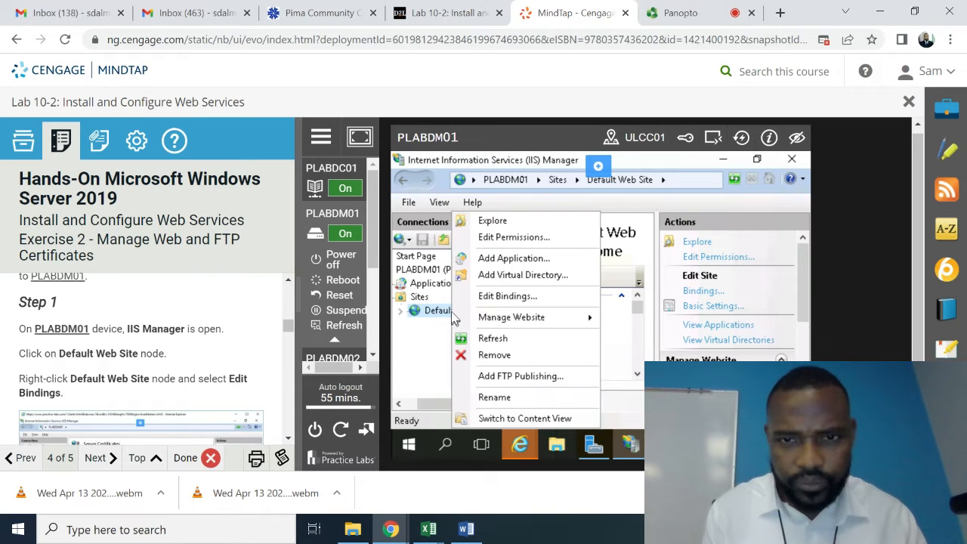
click(511, 297)
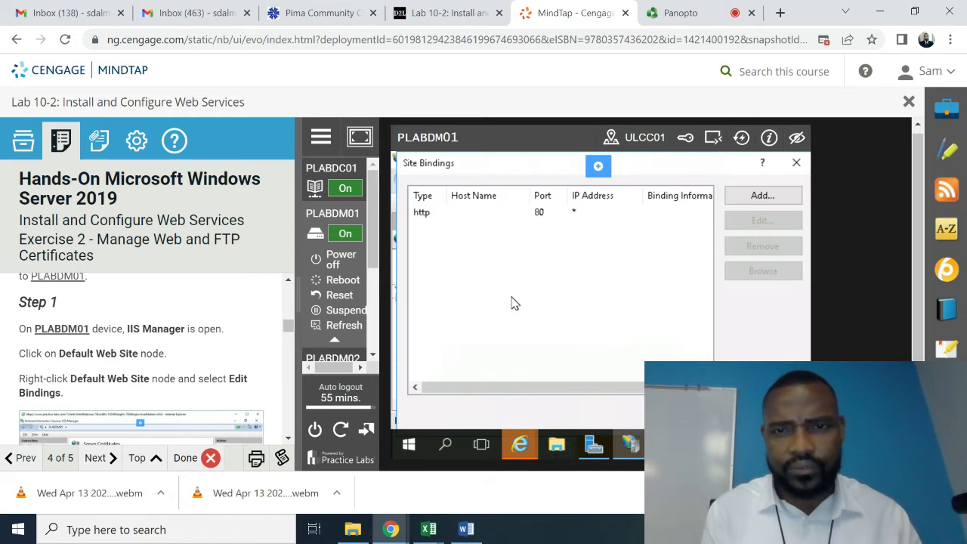
Start a new site binding for Default Web Site and set its type to https
click(289, 439)
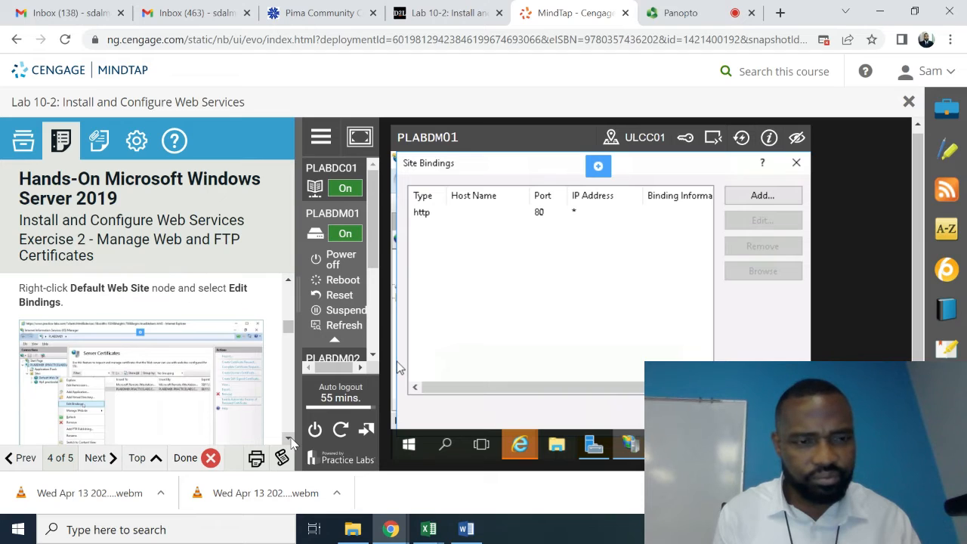
drag(290, 437, 290, 437)
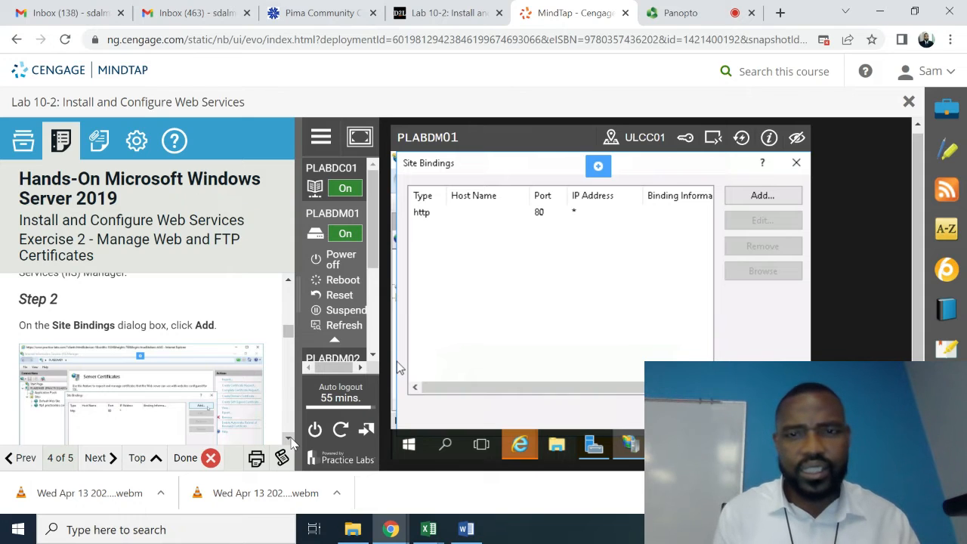
click(778, 200)
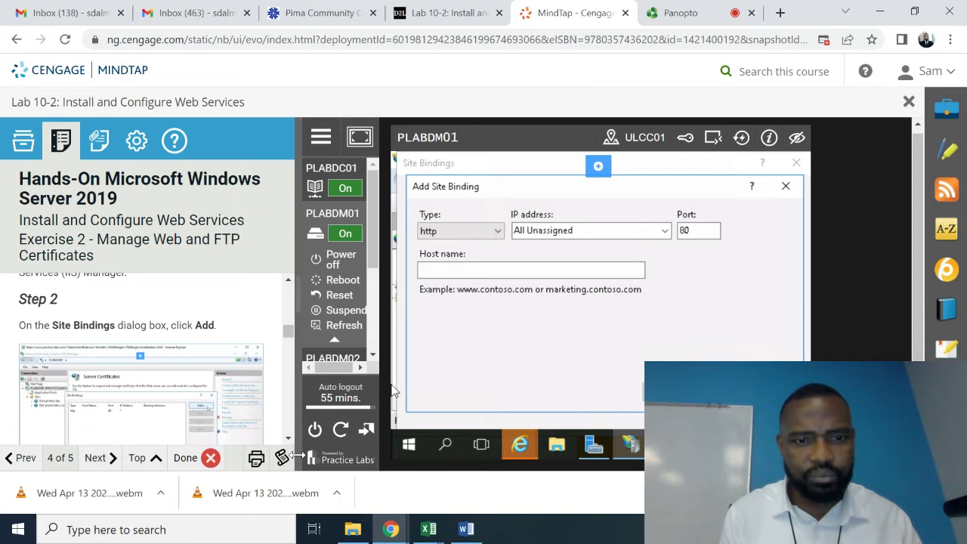
scroll(287, 441, down, 5)
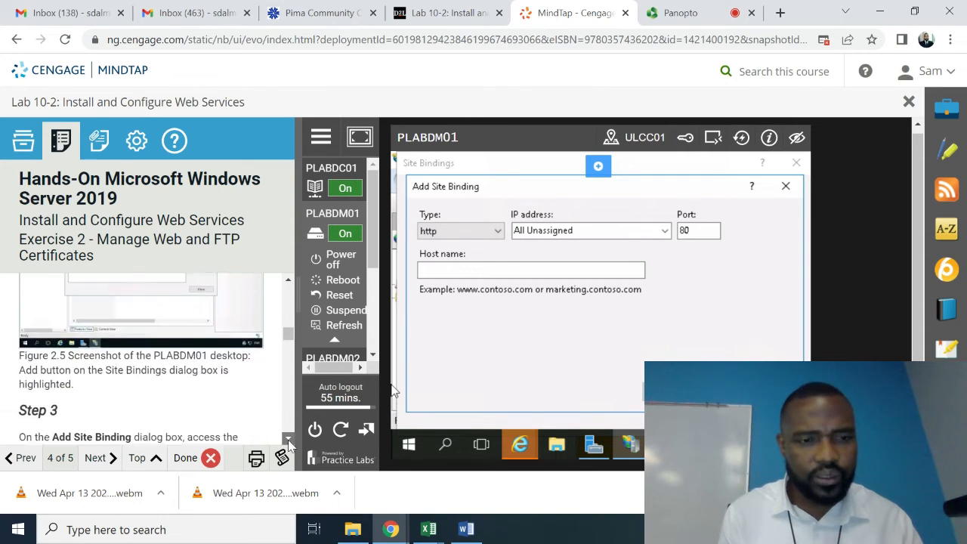
scroll(288, 440, down, 2)
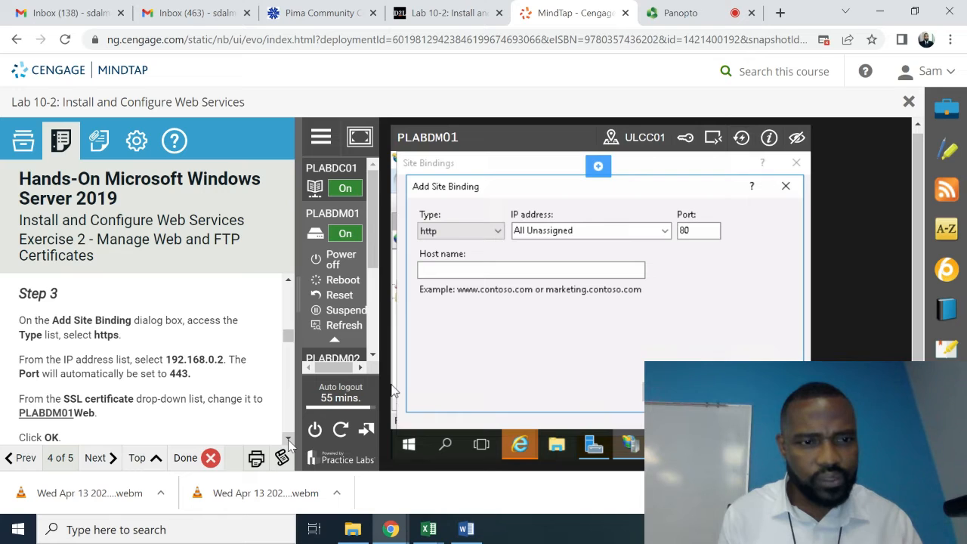
click(501, 234)
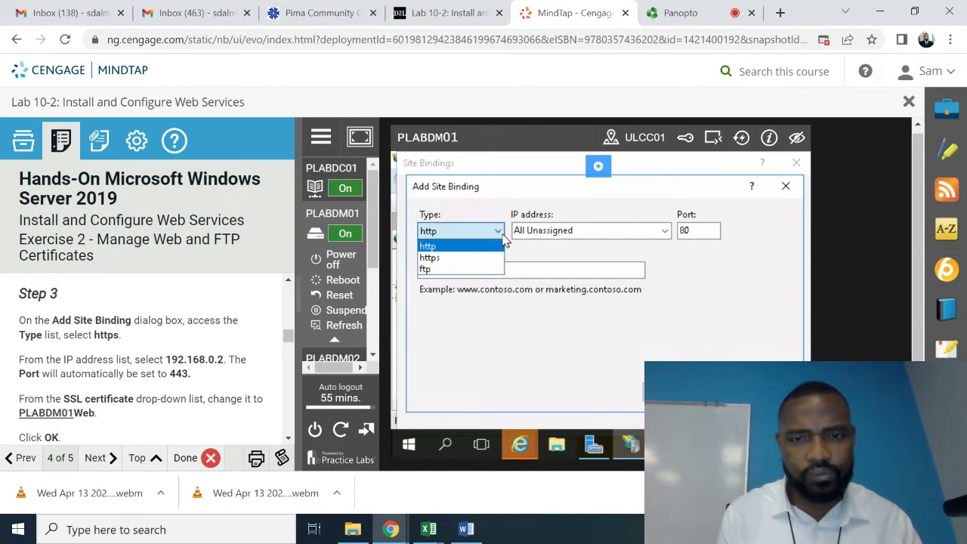
click(467, 271)
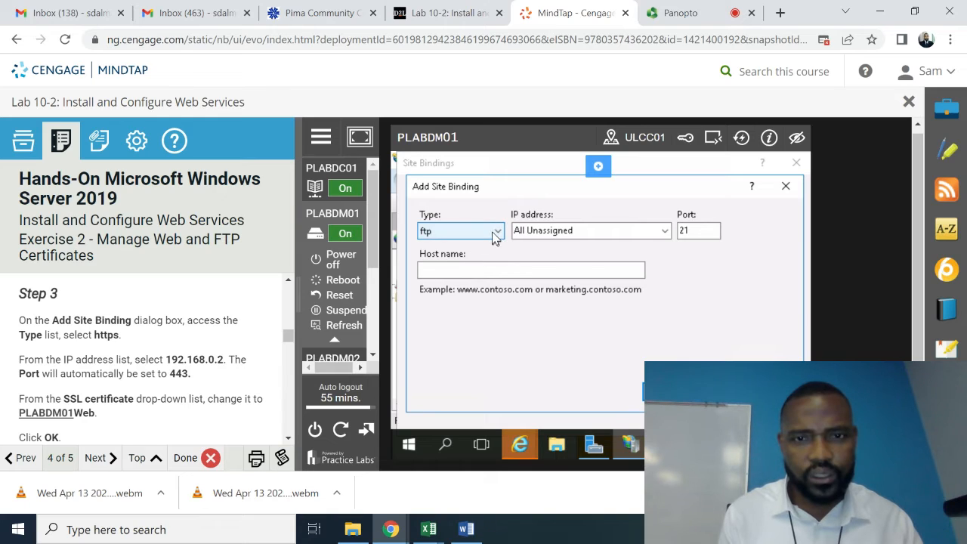
click(498, 230)
click(455, 262)
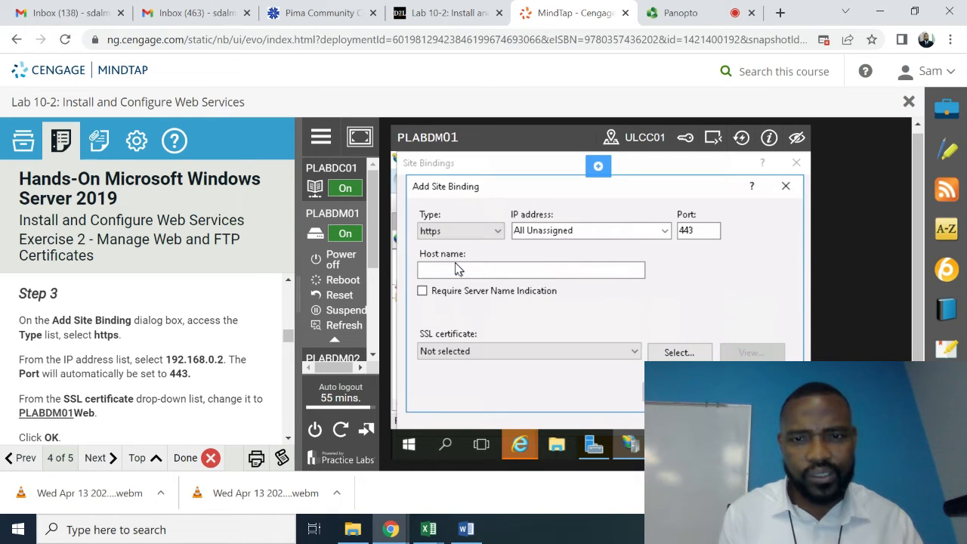
Assign IP address 192.168.0.2 and the SSL certificate PLABDM01Web to the https binding, and confirm it
click(667, 231)
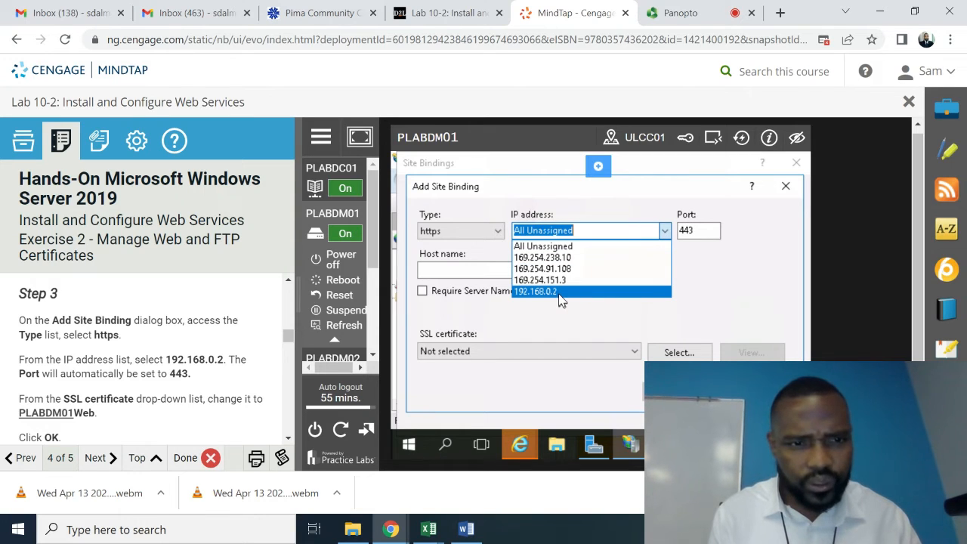
click(559, 299)
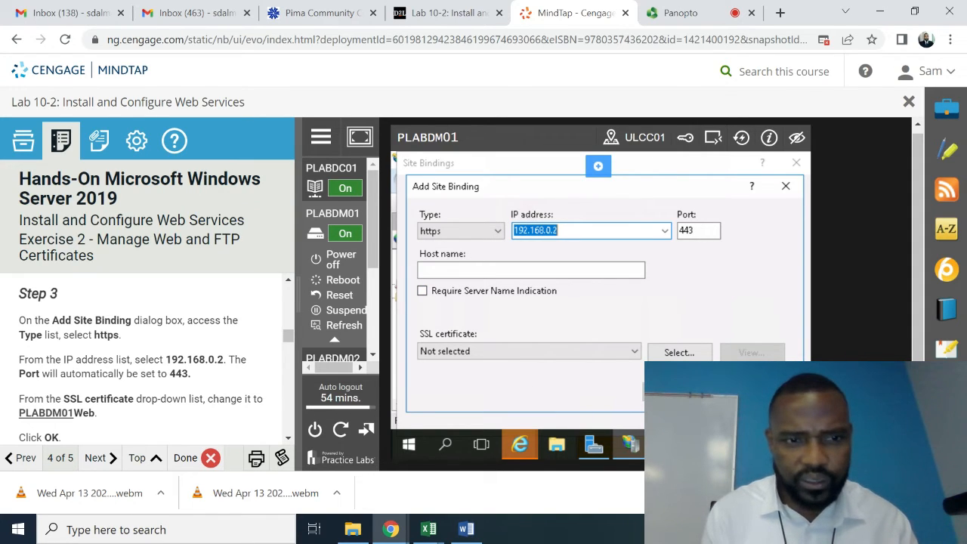
click(635, 351)
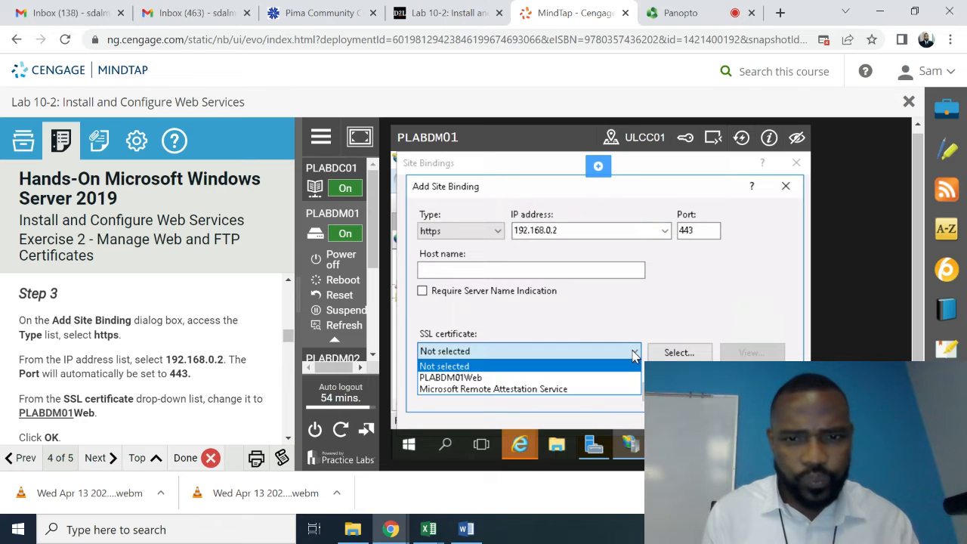
click(565, 379)
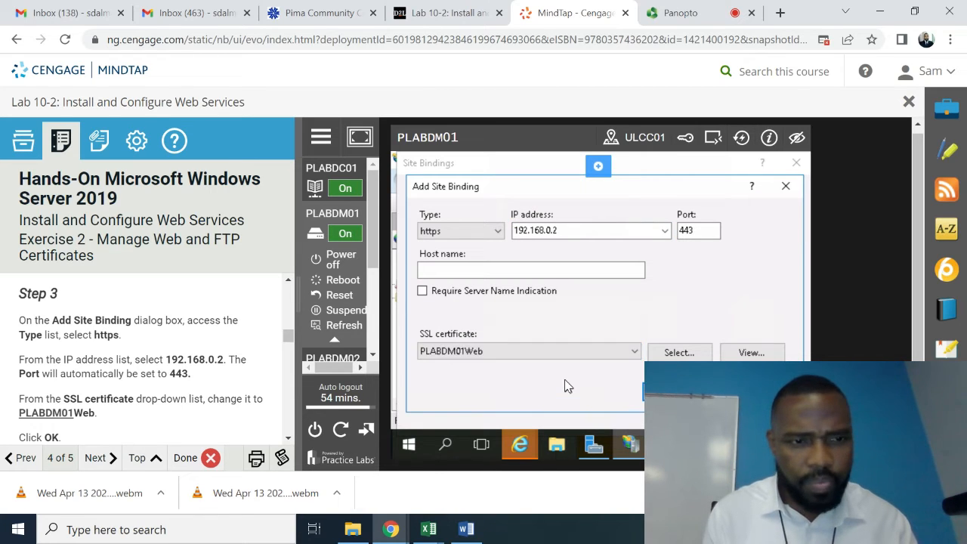
click(288, 438)
scroll(289, 446, down, 3)
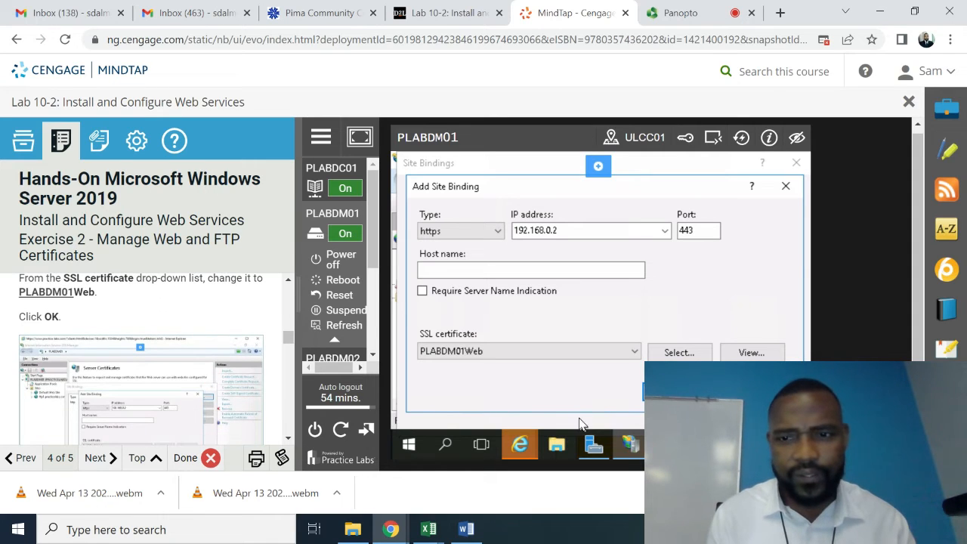
click(678, 392)
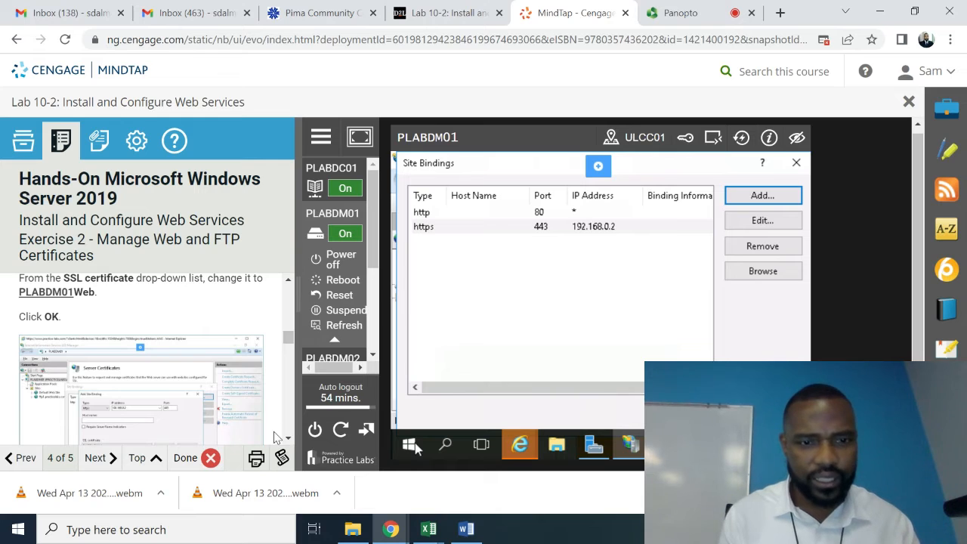
Read the lab instructions through Step 5 and close the Site Bindings dialog of Default Web Site
scroll(287, 442, down, 5)
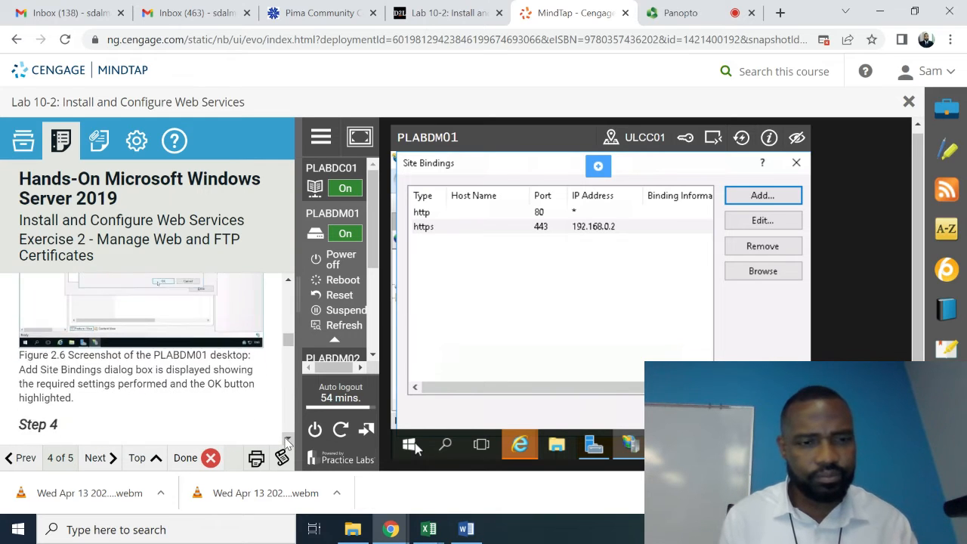
scroll(287, 441, down, 1)
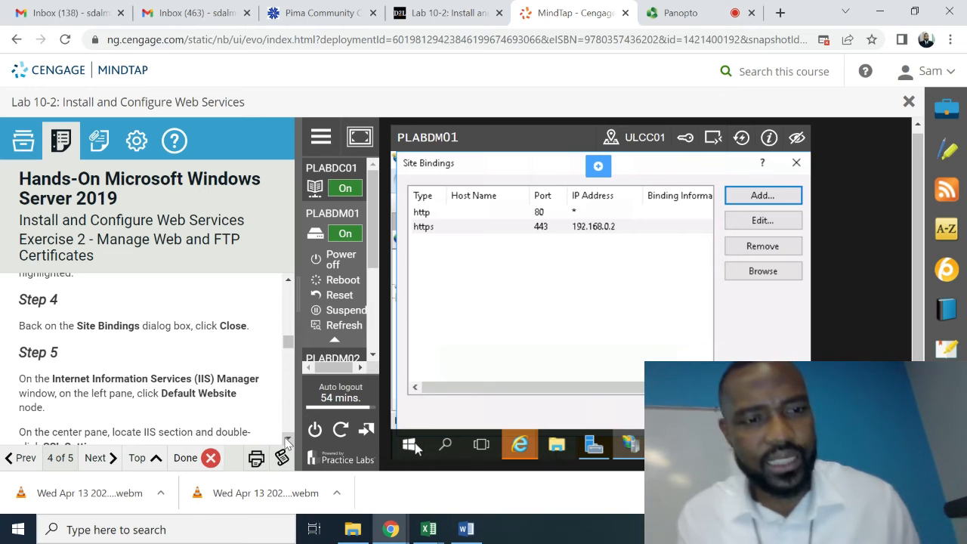
scroll(288, 442, down, 1)
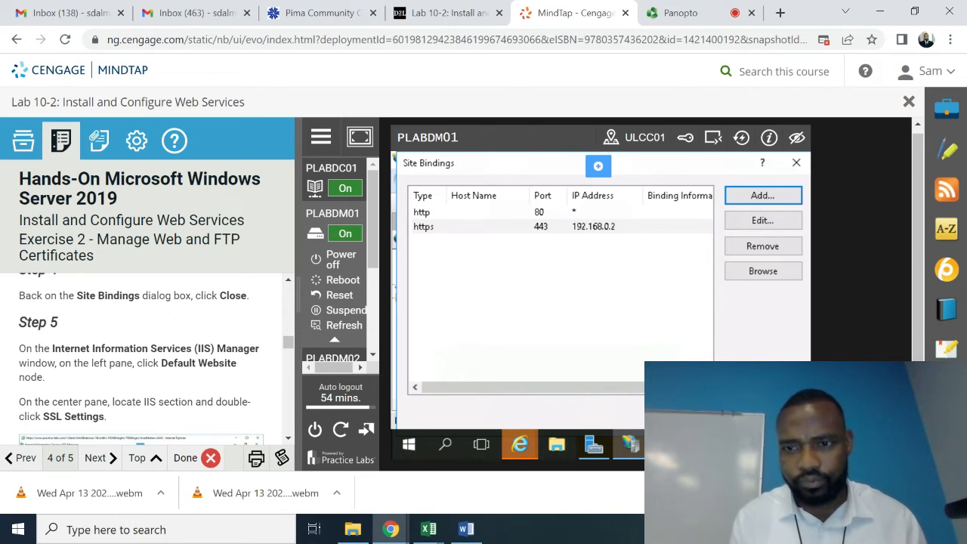
click(763, 412)
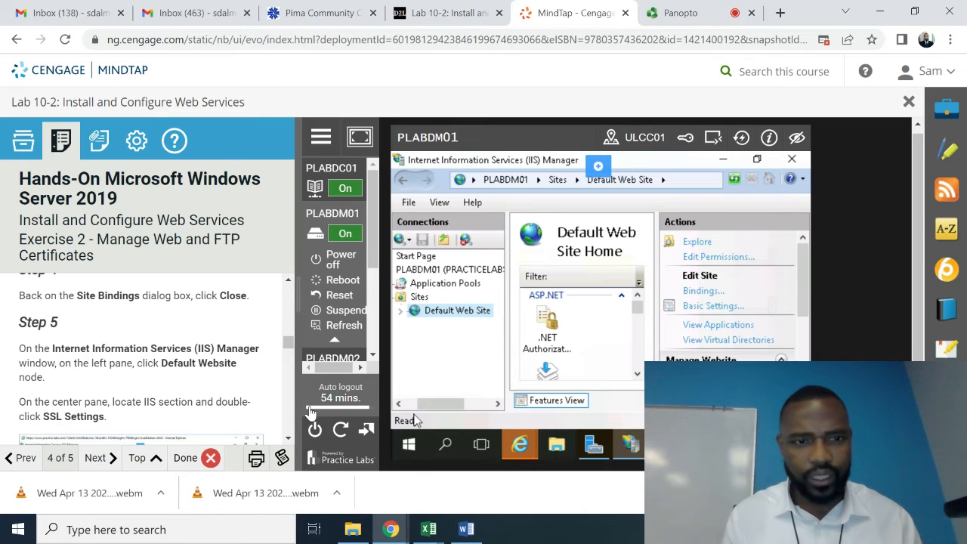
Open the SSL Settings feature from the IIS section of Default Web Site Home, following Step 5 of the lab
scroll(291, 441, down, 5)
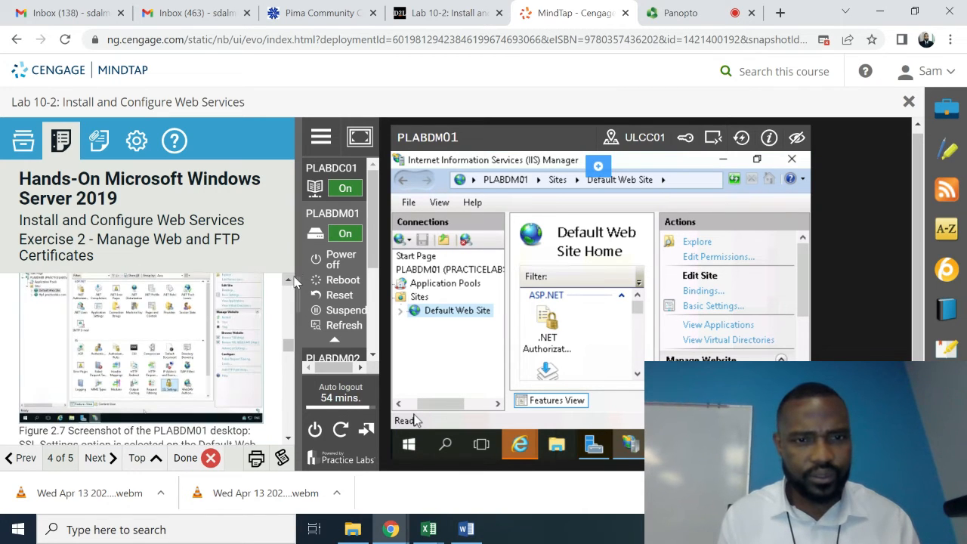
scroll(292, 279, up, 5)
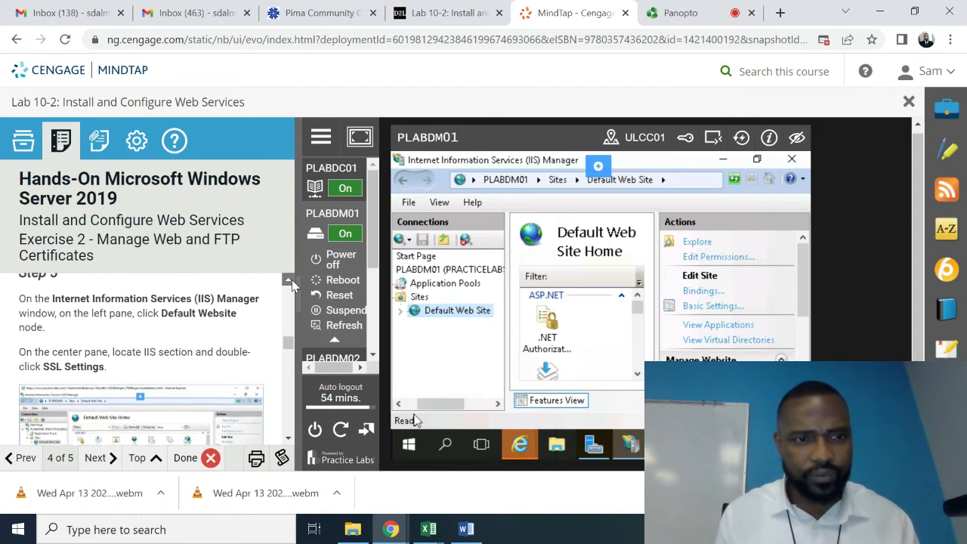
scroll(291, 282, up, 1)
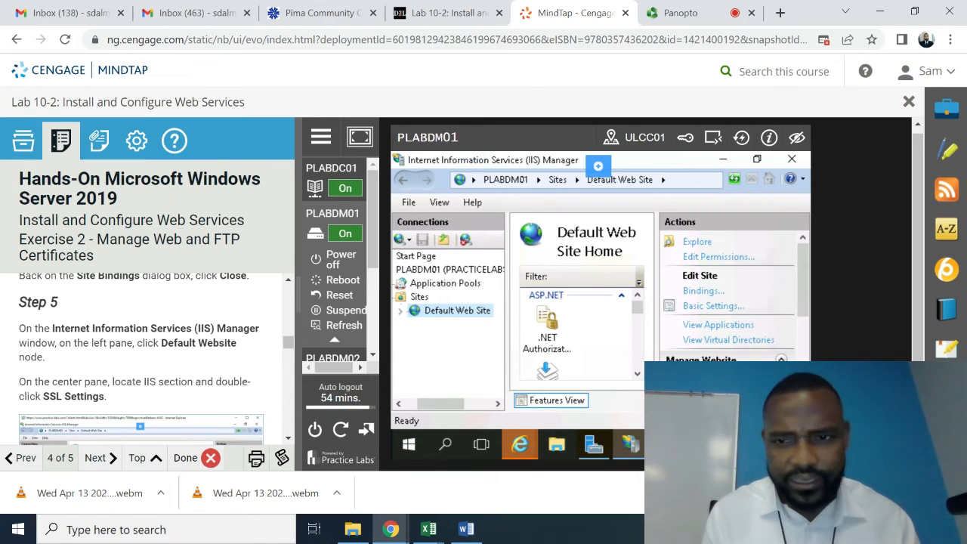
click(636, 375)
click(636, 375)
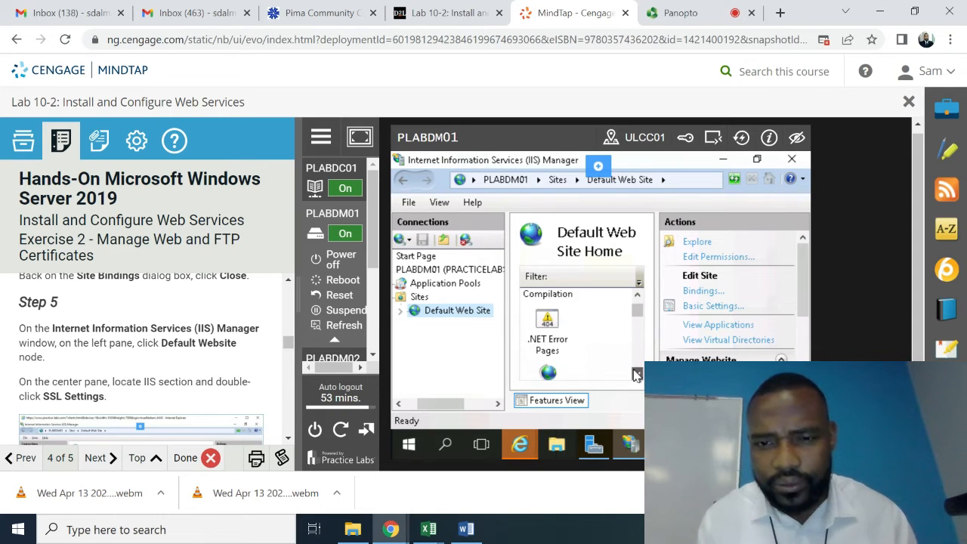
click(636, 376)
click(636, 375)
click(636, 376)
click(636, 375)
click(636, 375)
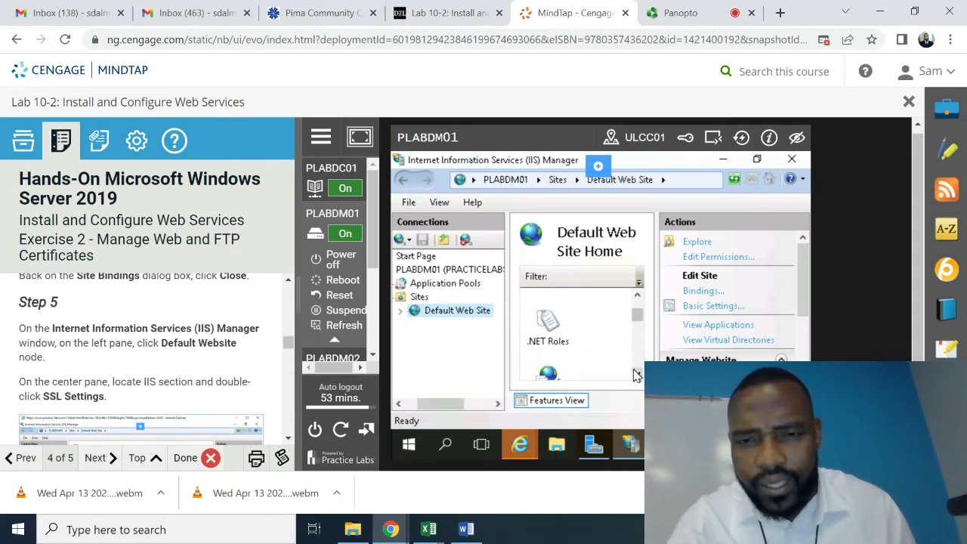
click(636, 375)
click(636, 375)
click(636, 375)
click(635, 375)
click(636, 375)
click(636, 376)
click(636, 375)
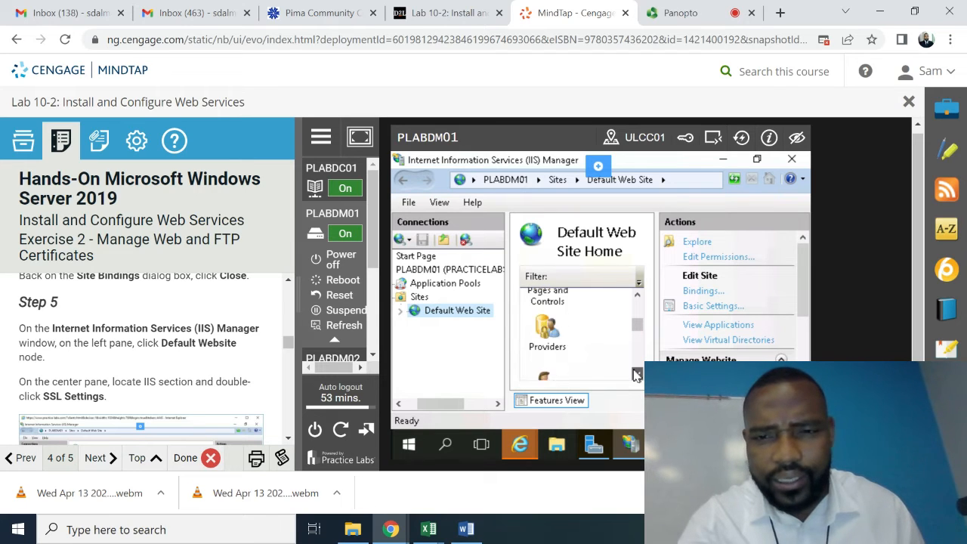
click(636, 375)
click(636, 375)
click(636, 375)
click(635, 375)
click(636, 375)
click(636, 375)
click(635, 375)
click(636, 375)
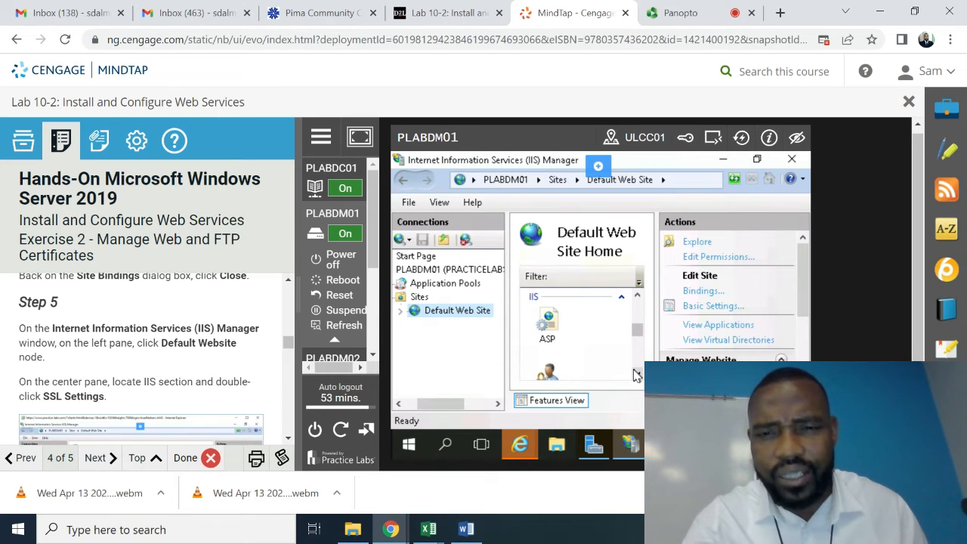
click(635, 375)
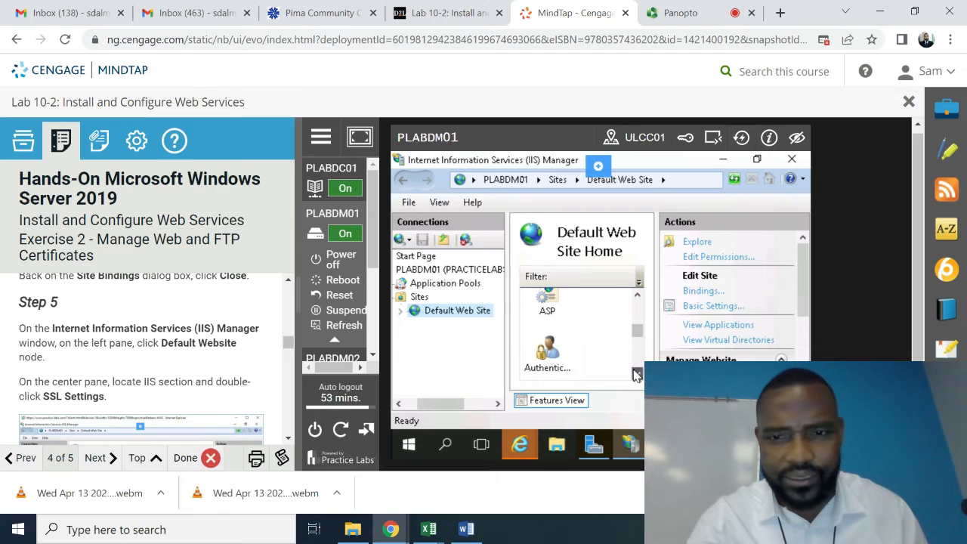
click(636, 376)
click(636, 376)
click(635, 375)
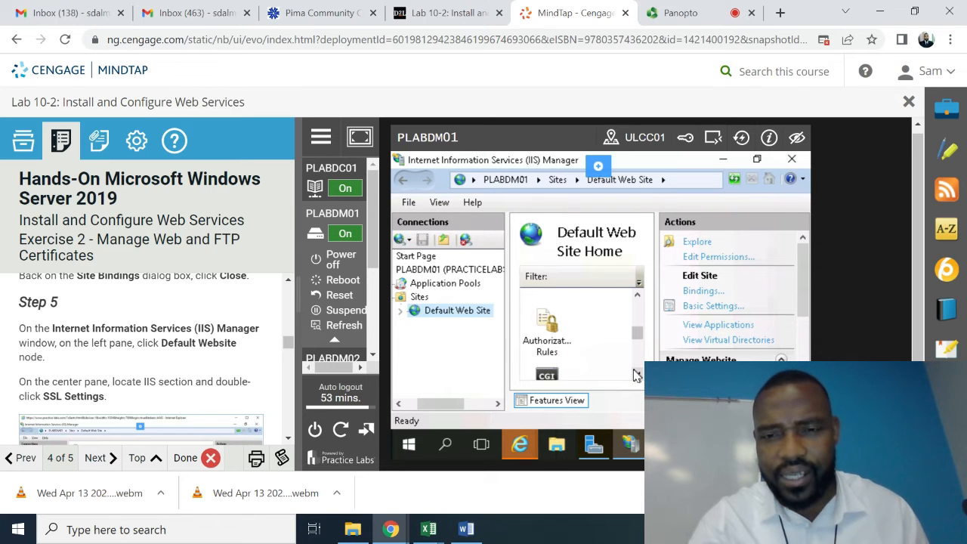
click(636, 375)
click(635, 375)
click(635, 375)
click(636, 375)
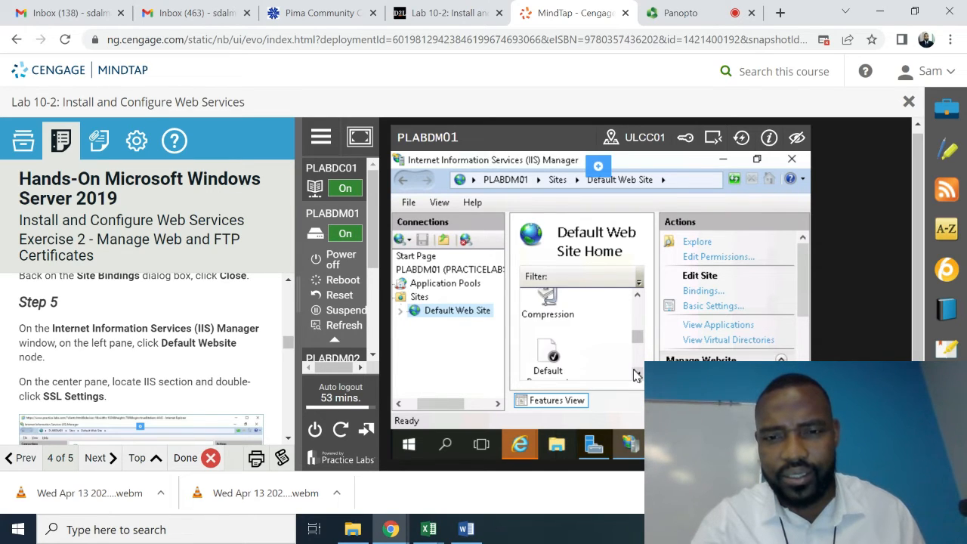
click(636, 376)
click(636, 376)
click(636, 375)
click(636, 375)
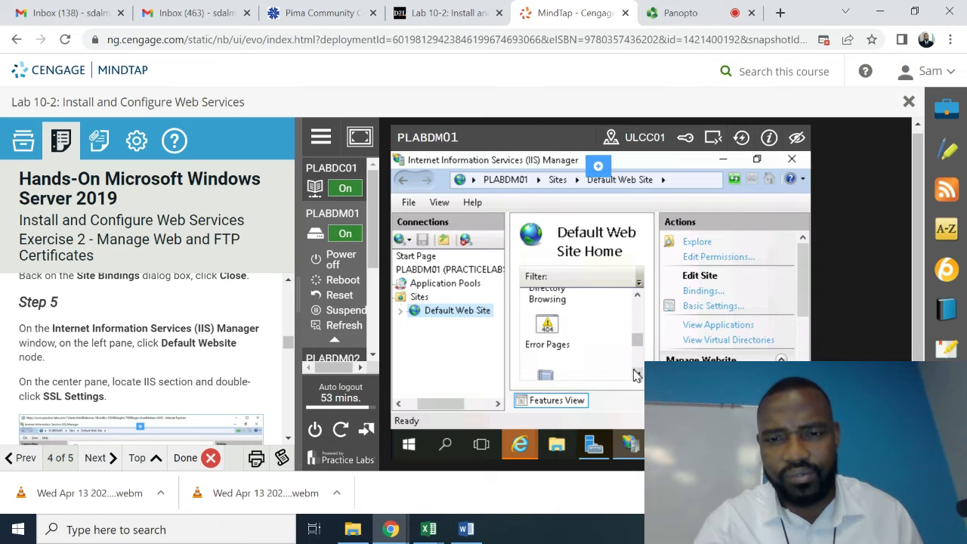
click(636, 376)
click(635, 375)
click(636, 375)
click(636, 375)
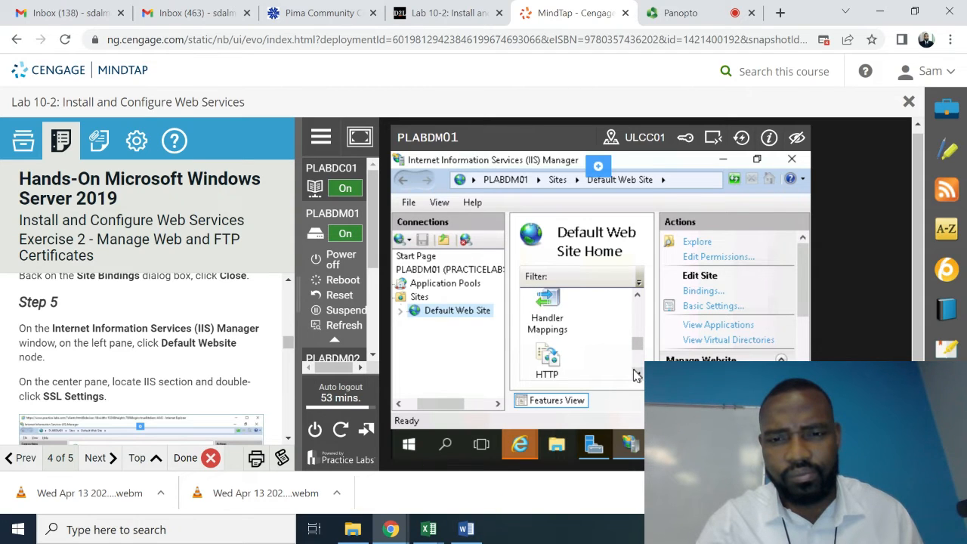
click(636, 376)
click(636, 375)
click(635, 375)
click(636, 375)
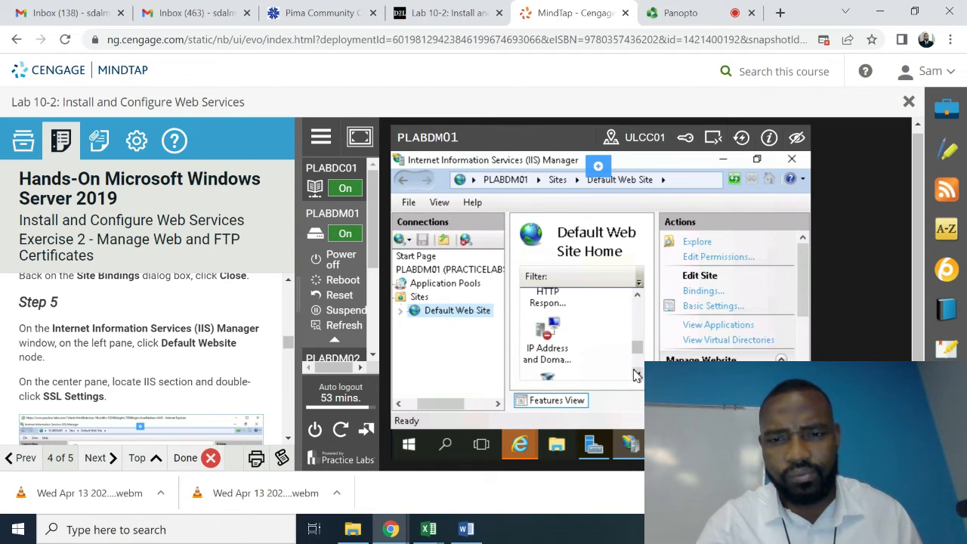
click(636, 375)
click(635, 375)
click(636, 376)
click(636, 376)
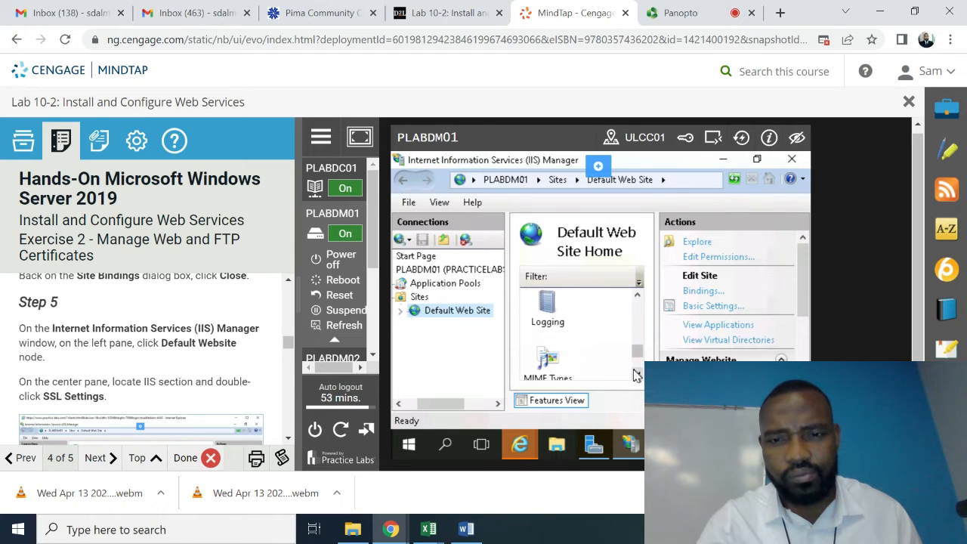
click(636, 375)
click(636, 376)
click(636, 376)
click(636, 375)
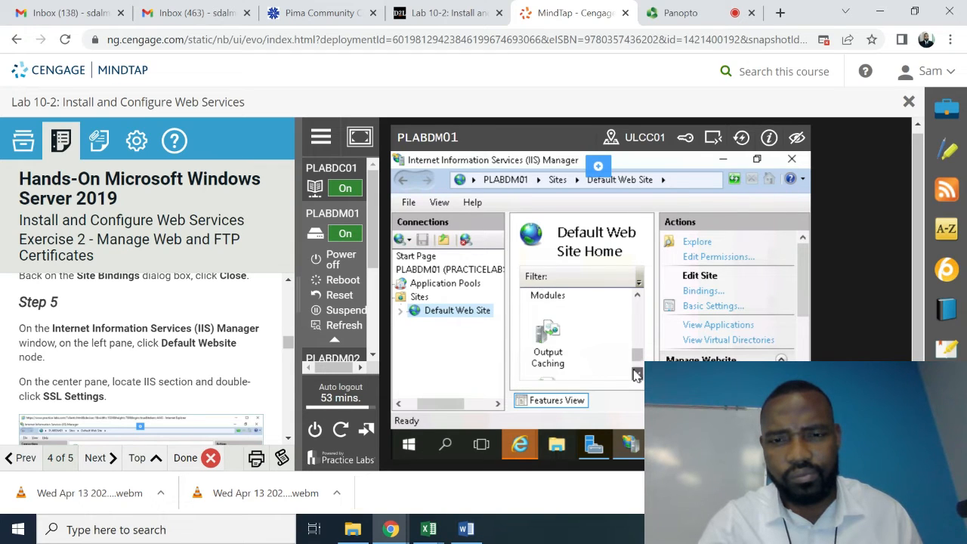
click(636, 375)
click(636, 375)
click(636, 375)
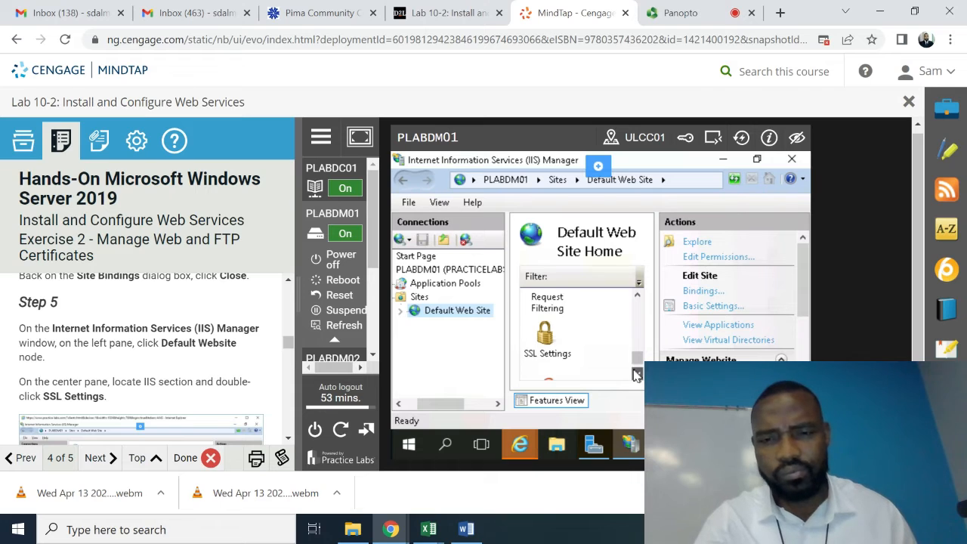
double_click(553, 352)
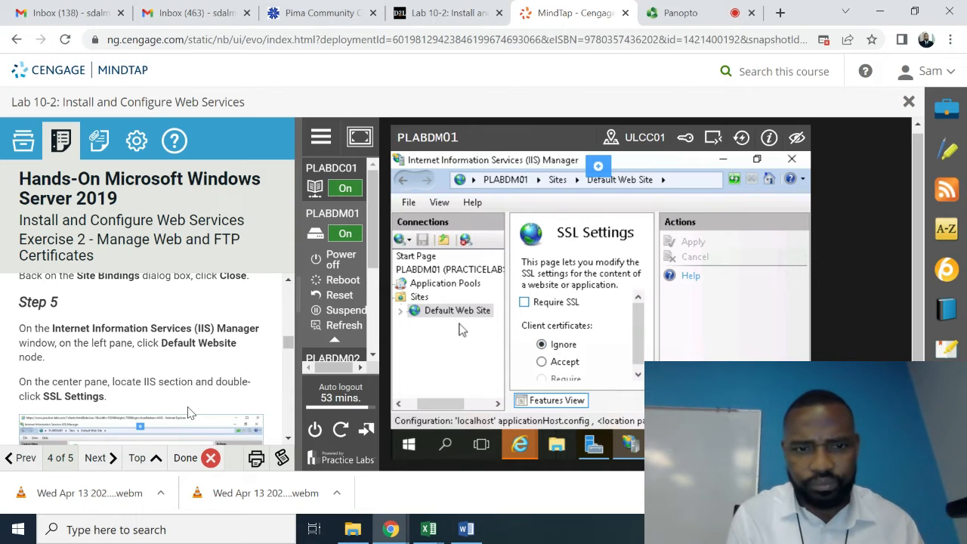
Following Step 6 of the lab, enable Require SSL, set client certificates to Accept, and apply the changes
click(287, 438)
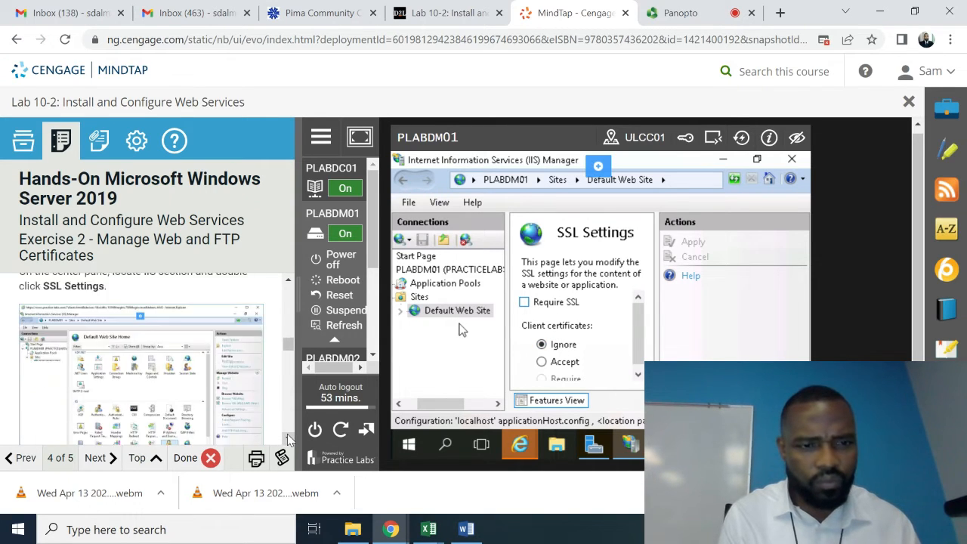
drag(287, 438, 287, 437)
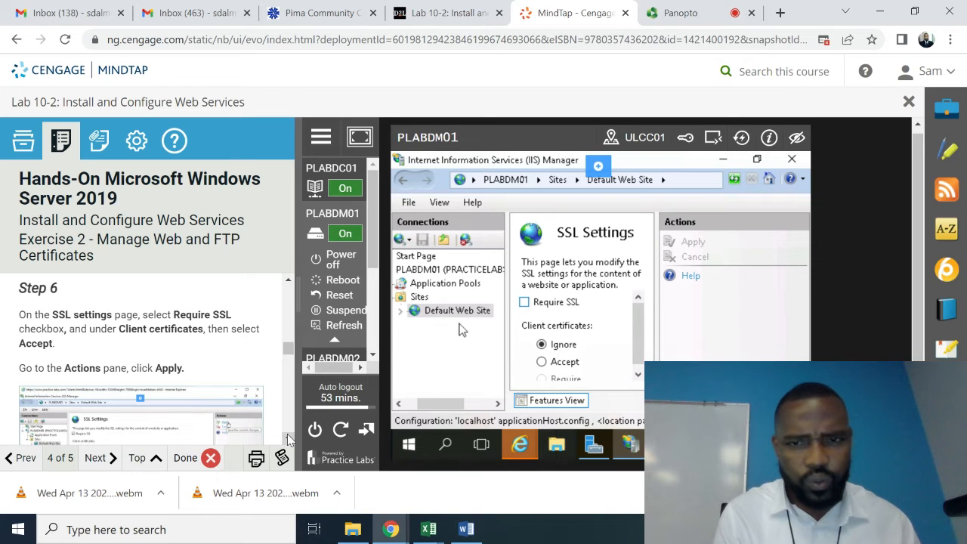
click(524, 302)
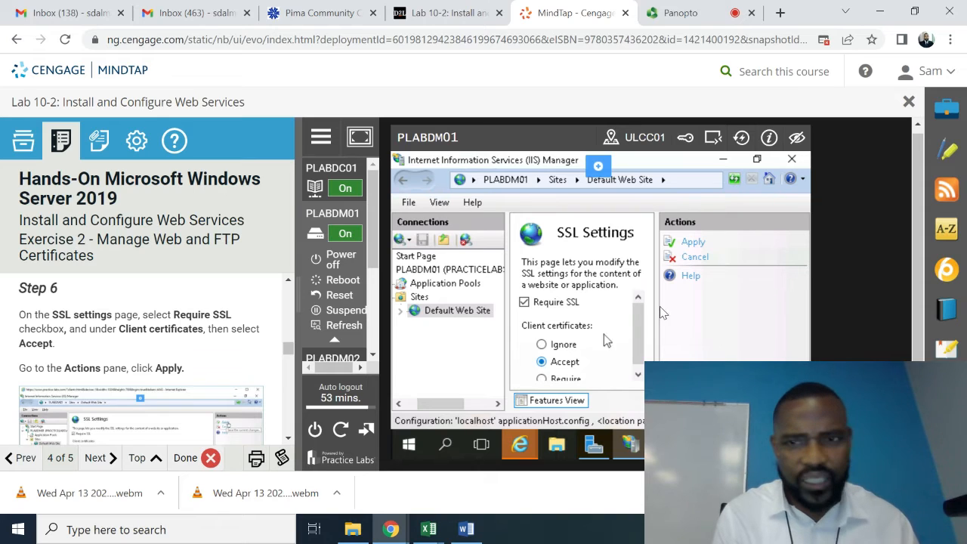
click(692, 243)
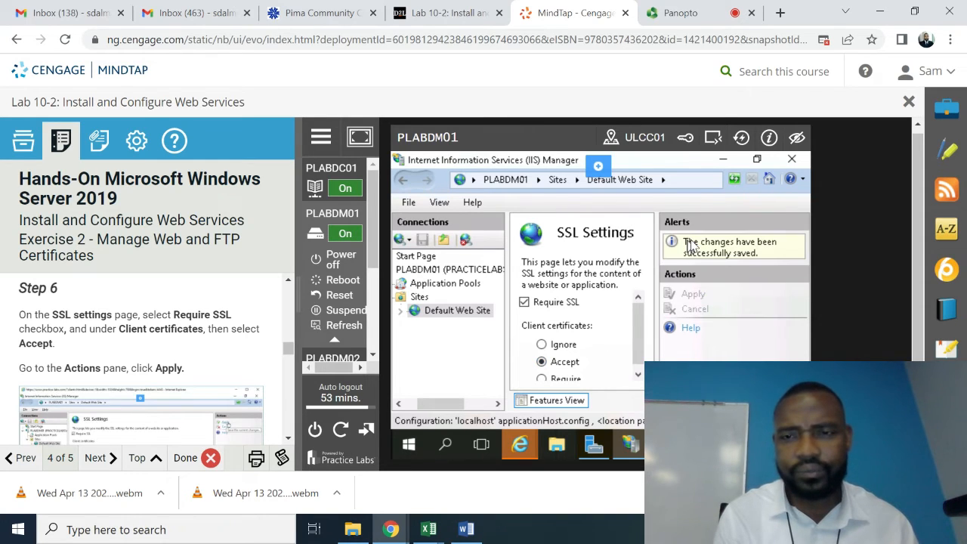
Read Step 7 of the lab instructions and compare its expected alert with the SSL Settings page
click(287, 441)
click(288, 443)
click(288, 443)
click(288, 444)
click(288, 443)
click(288, 443)
click(288, 443)
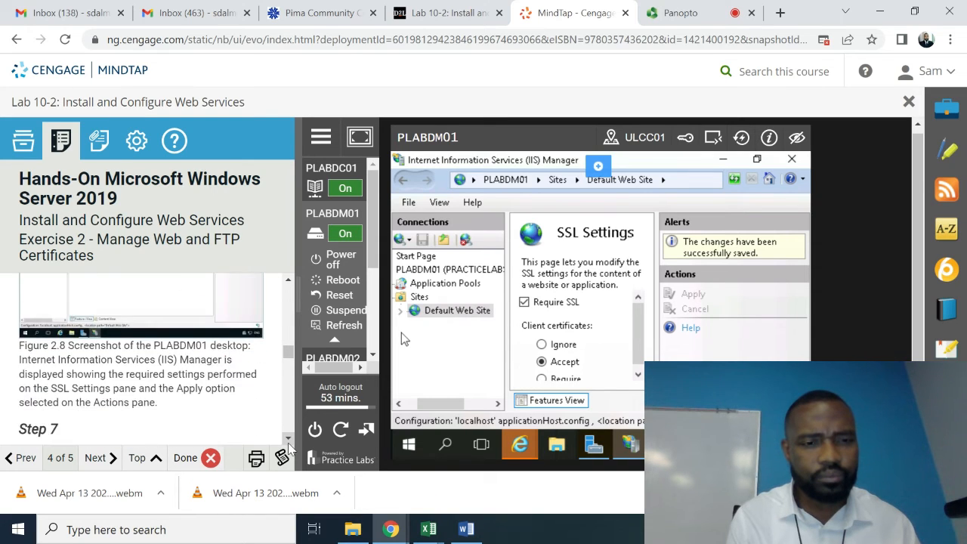
click(288, 443)
click(288, 443)
click(288, 441)
click(288, 441)
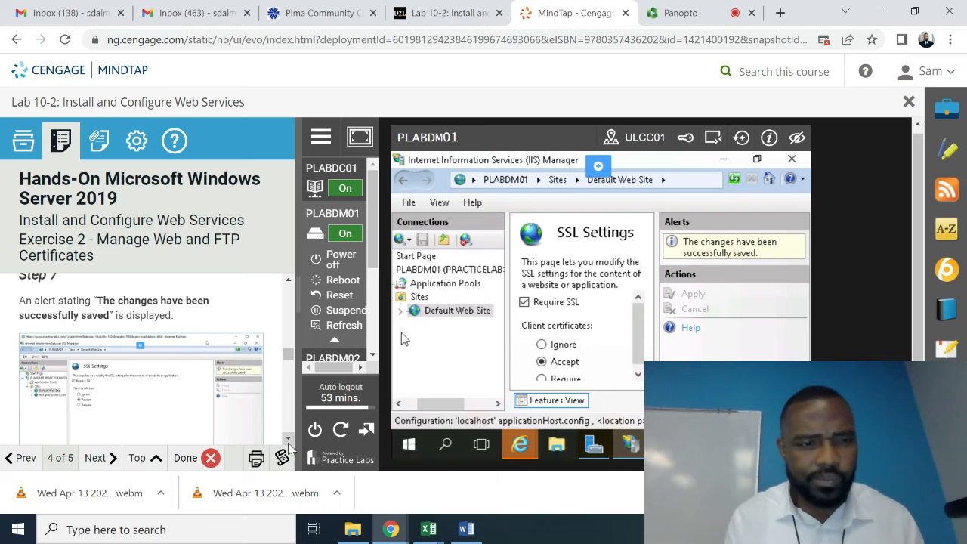
click(288, 443)
click(288, 443)
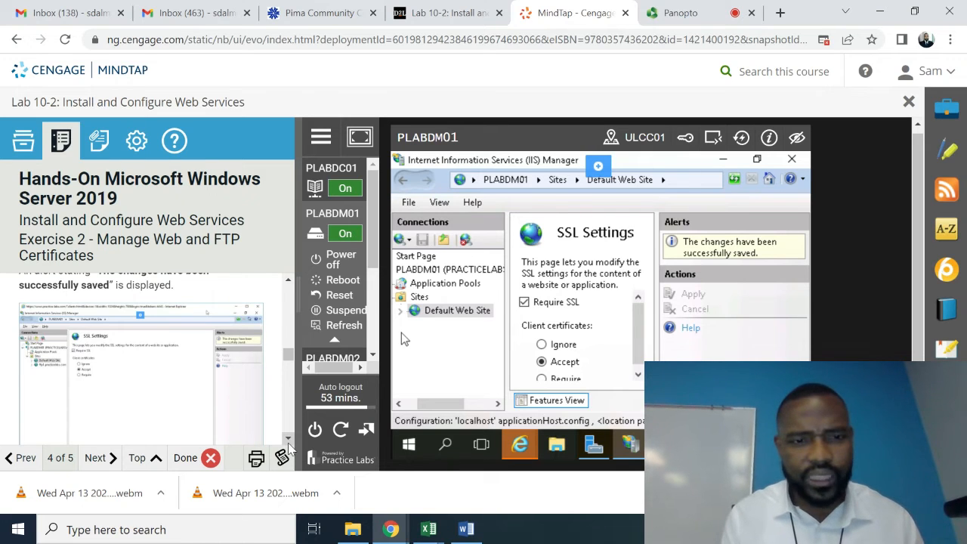
Move on to Task 3 Step 1 of the lab and expand the Default Web Site node to look for ftp1.practicelabs.com
scroll(288, 442, down, 4)
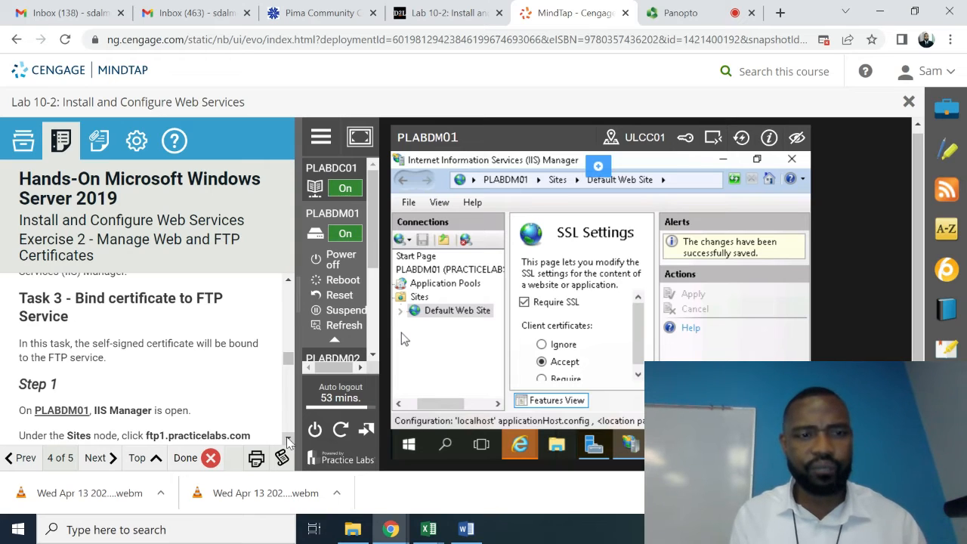
scroll(288, 441, down, 1)
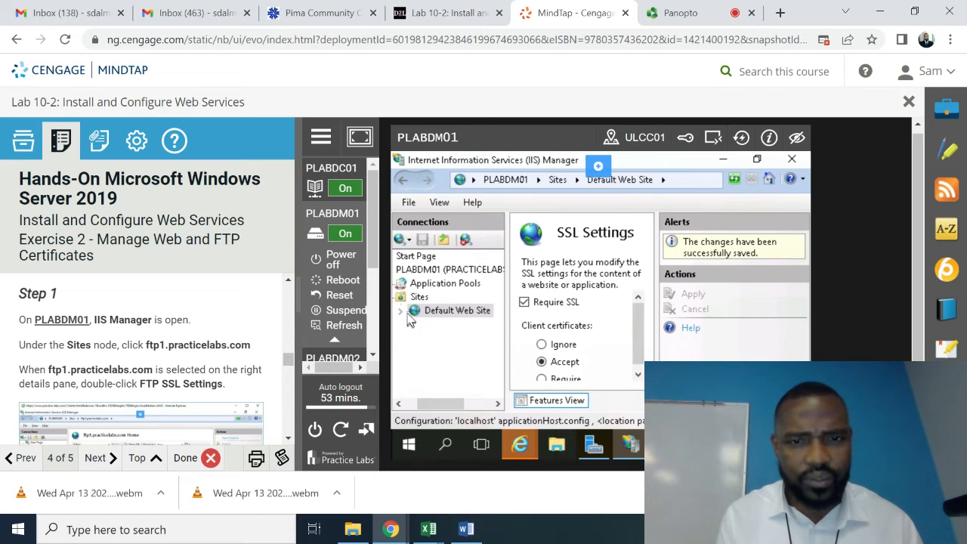
click(402, 312)
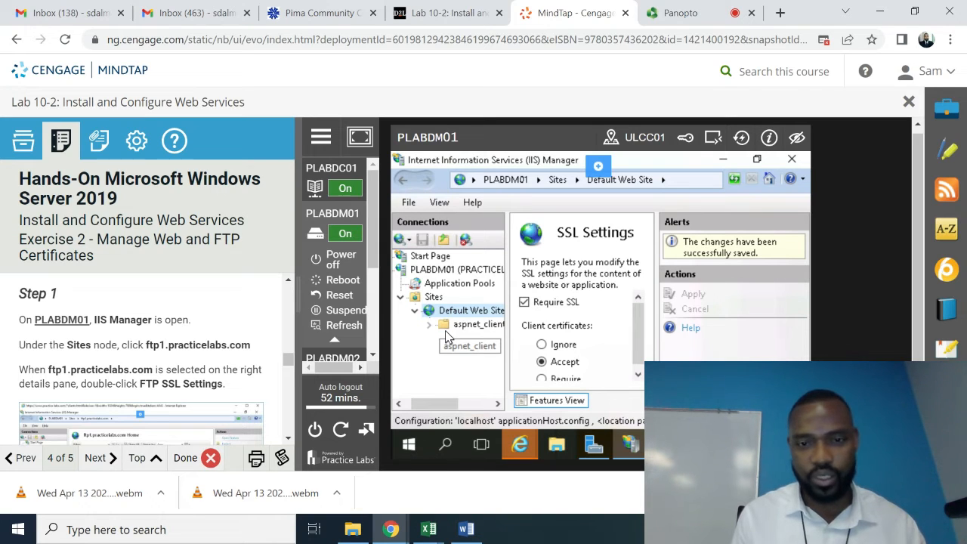
Read ahead through the FTP SSL Settings steps of Task 3 and into Task 4, Test Web and FTP, in the lab instructions
click(287, 441)
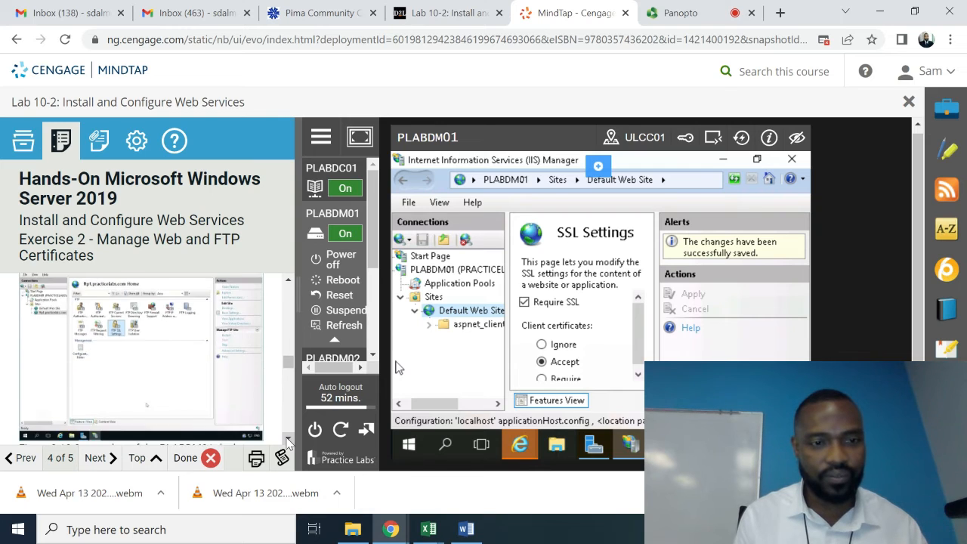
click(287, 441)
click(287, 441)
click(287, 441)
click(287, 441)
click(287, 441)
click(287, 441)
click(286, 441)
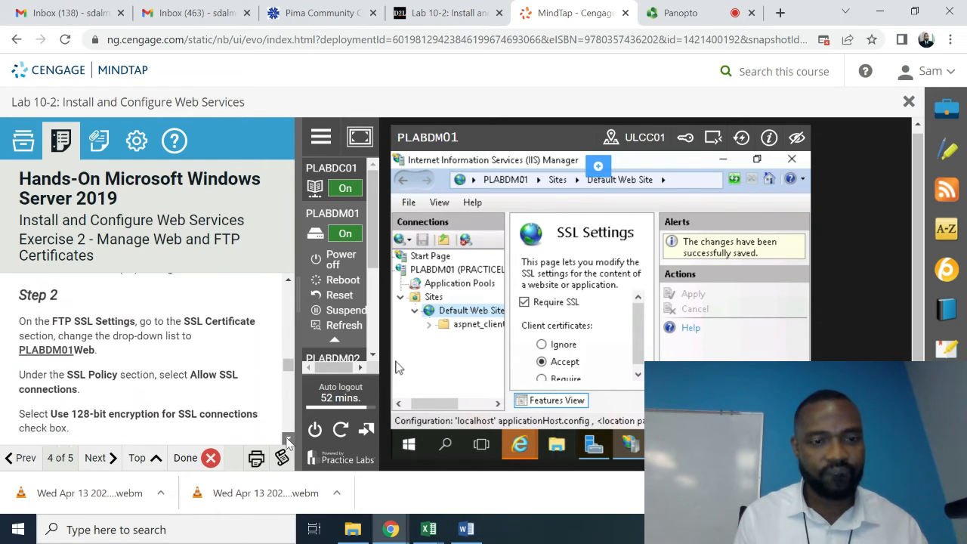
click(287, 441)
click(287, 441)
click(287, 441)
click(287, 441)
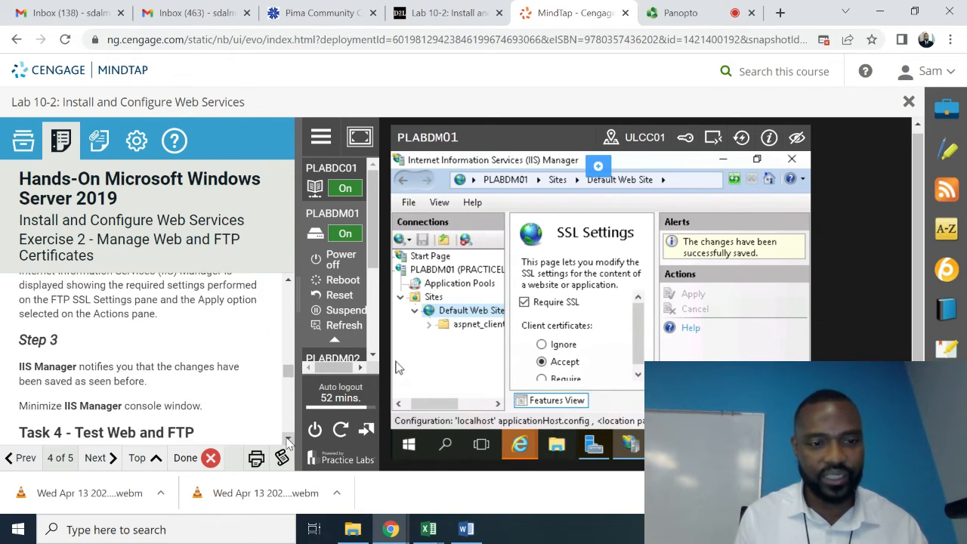
click(287, 441)
click(287, 441)
click(287, 441)
click(287, 441)
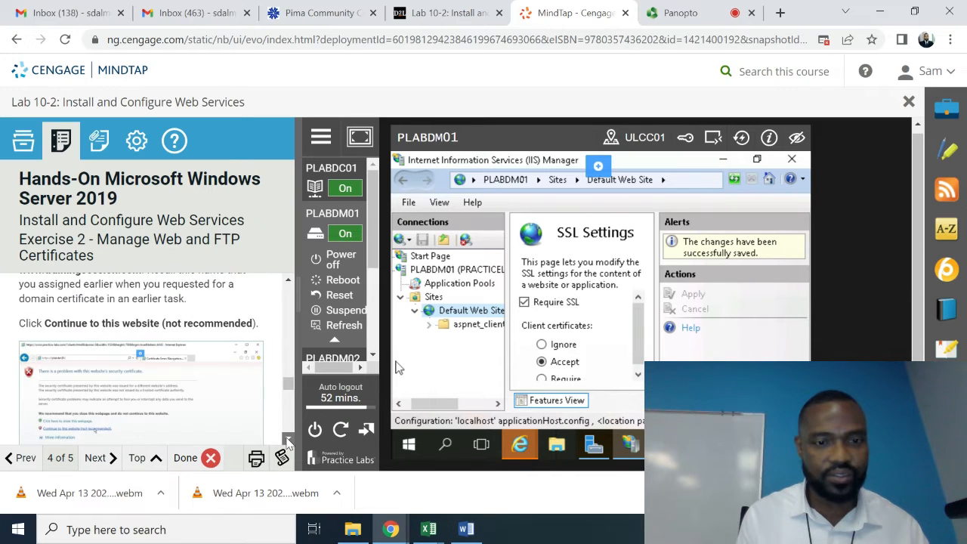
Read ahead through the remaining Task 4 web and FTP testing steps to the Lab Assessment note ending Exercise 2
click(287, 441)
click(287, 441)
click(287, 441)
click(287, 441)
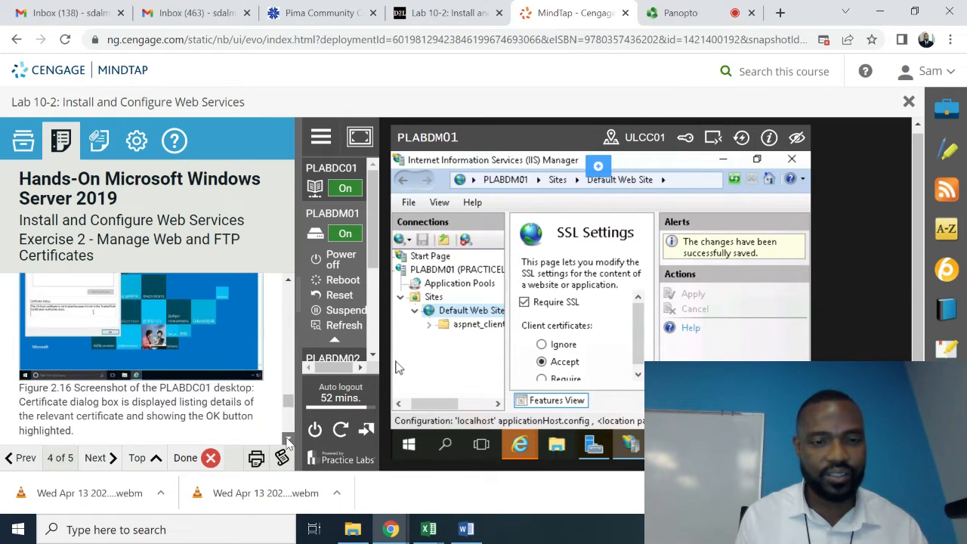
click(287, 441)
click(287, 441)
click(287, 441)
click(287, 441)
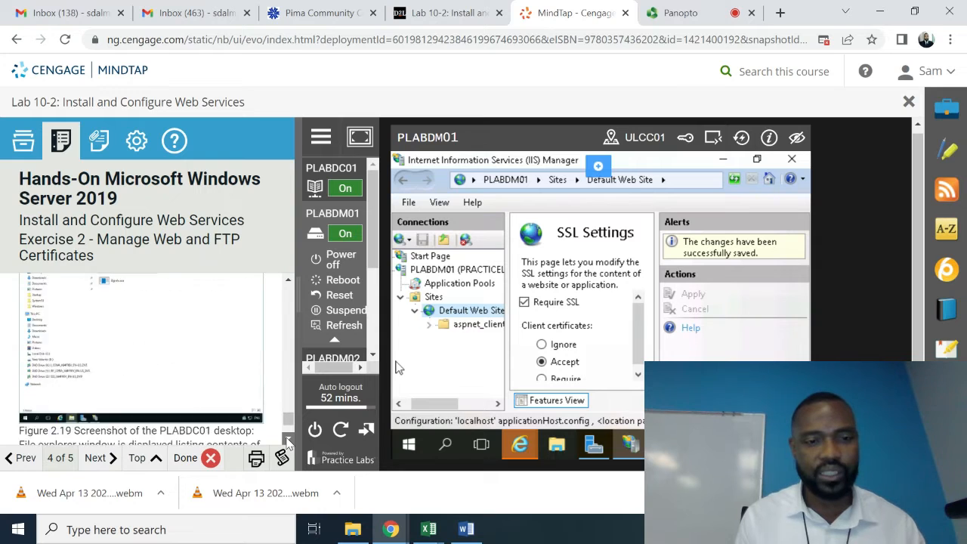
click(287, 441)
click(287, 441)
click(287, 441)
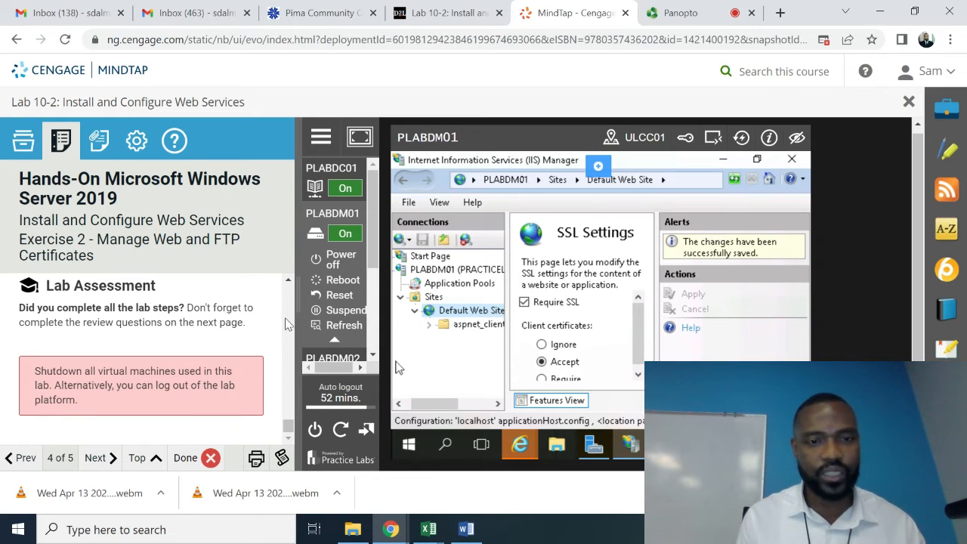
Go back to Screenshot item 2 above Step 10 and take the requested screenshot of PLABDC01
click(288, 281)
click(288, 281)
click(288, 281)
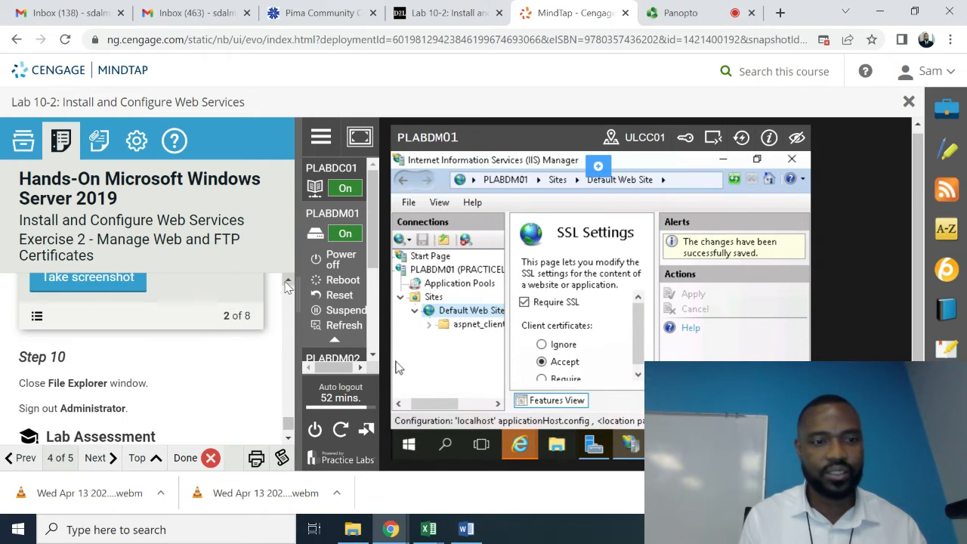
click(288, 281)
click(287, 281)
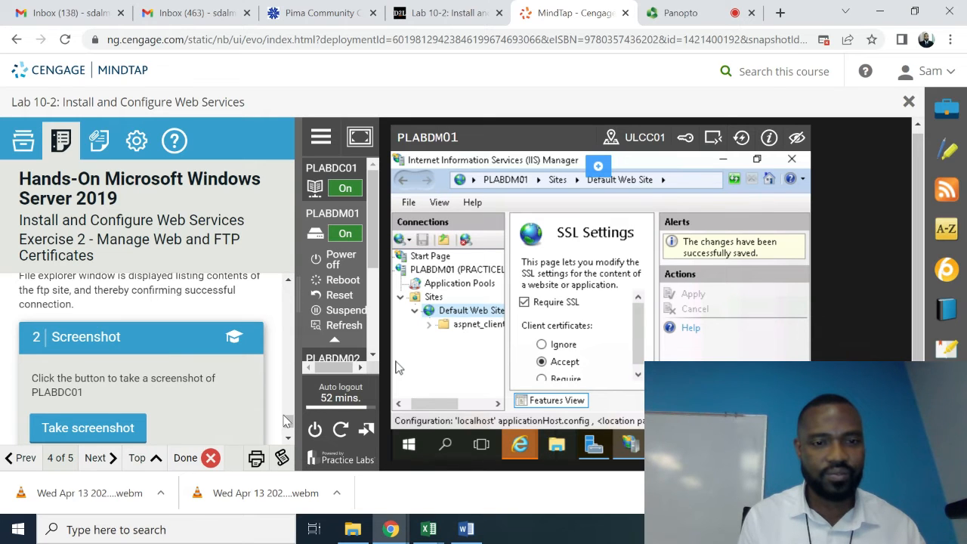
click(287, 438)
click(288, 438)
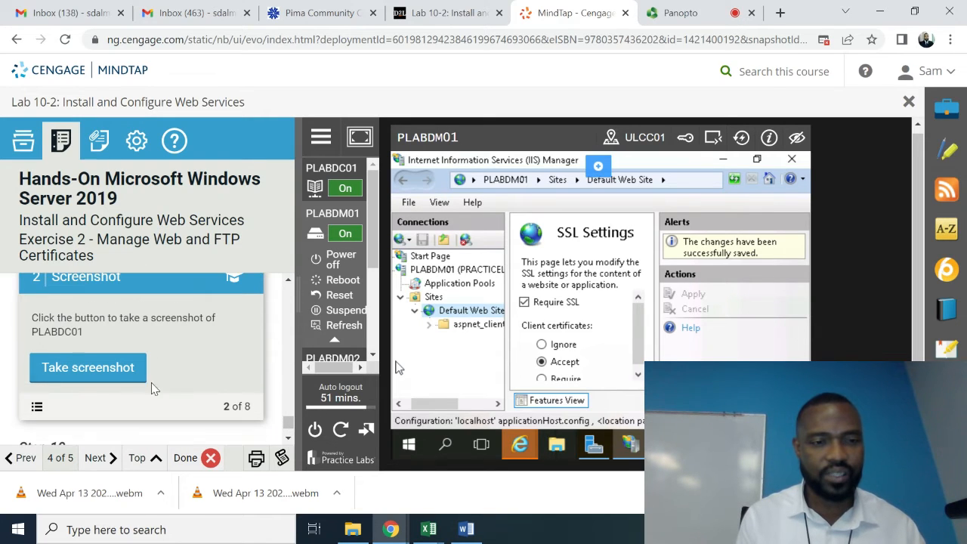
click(118, 368)
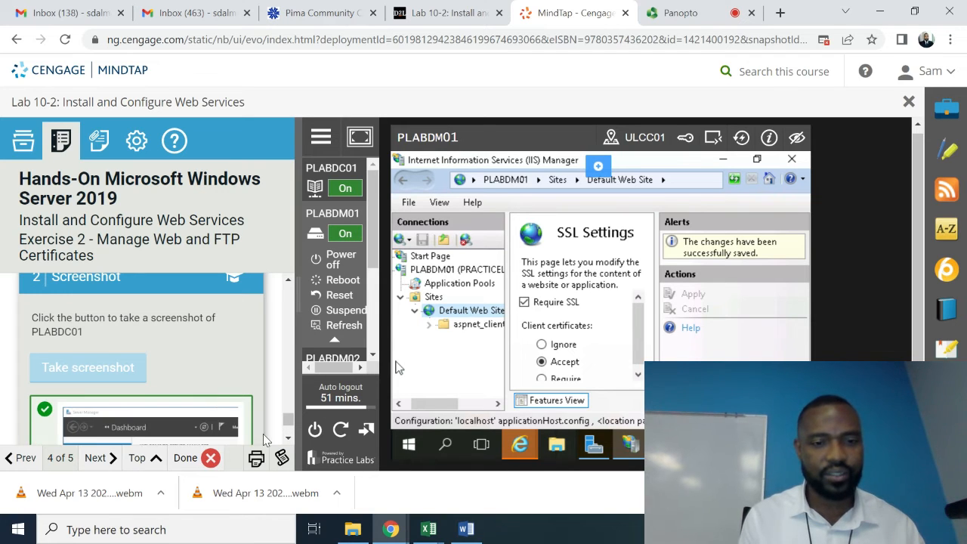
Continue to the Review page and submit TRUE for question 3 about FTP sign-ins being decoded by network sniffers
scroll(289, 442, down, 5)
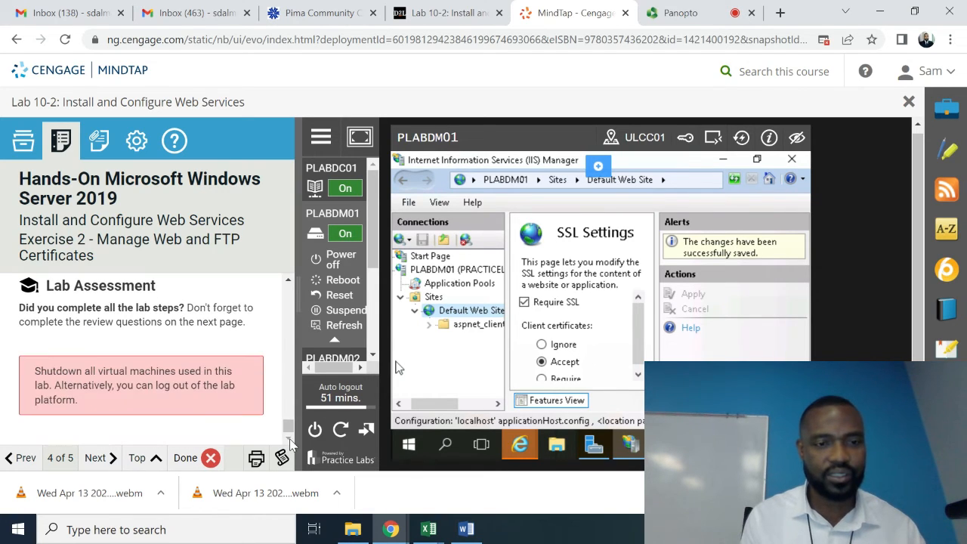
click(98, 458)
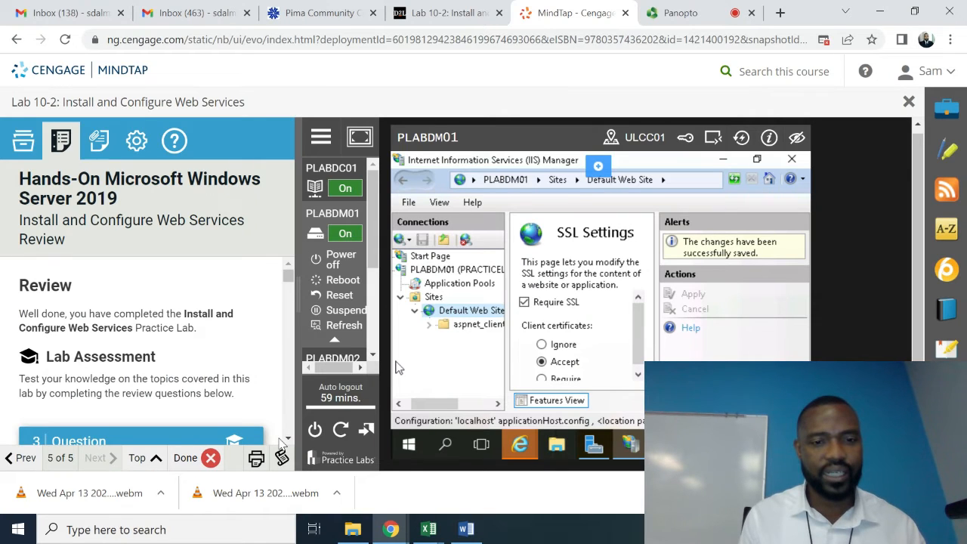
scroll(289, 442, down, 3)
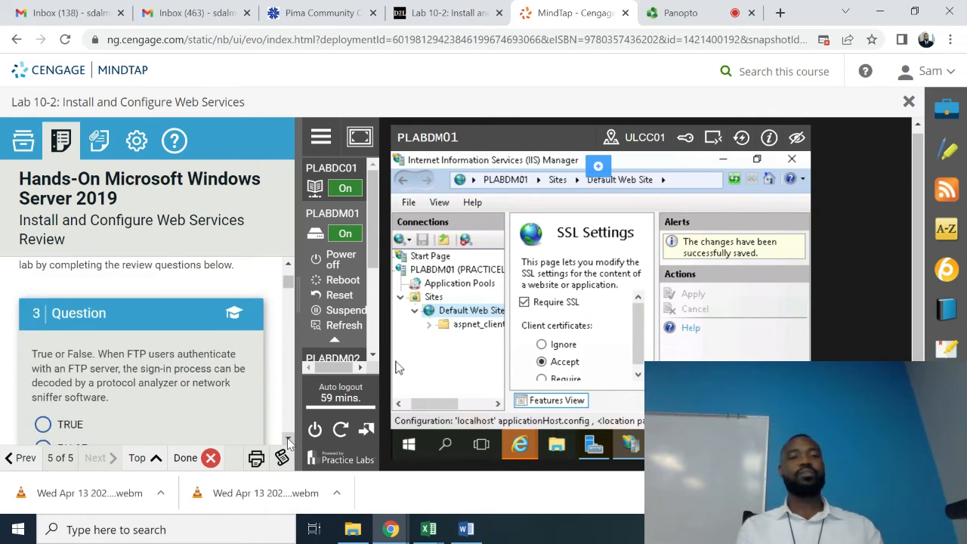
click(288, 441)
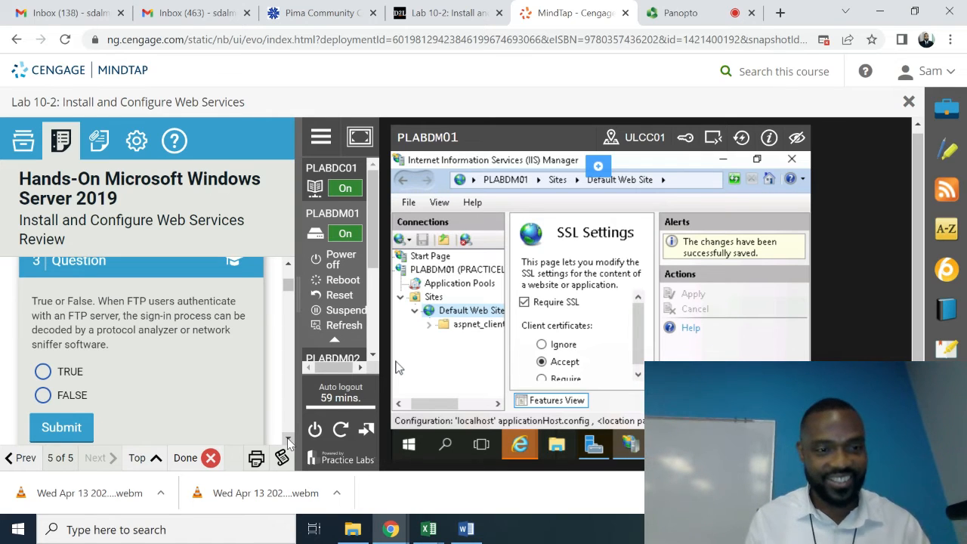
click(290, 264)
click(290, 264)
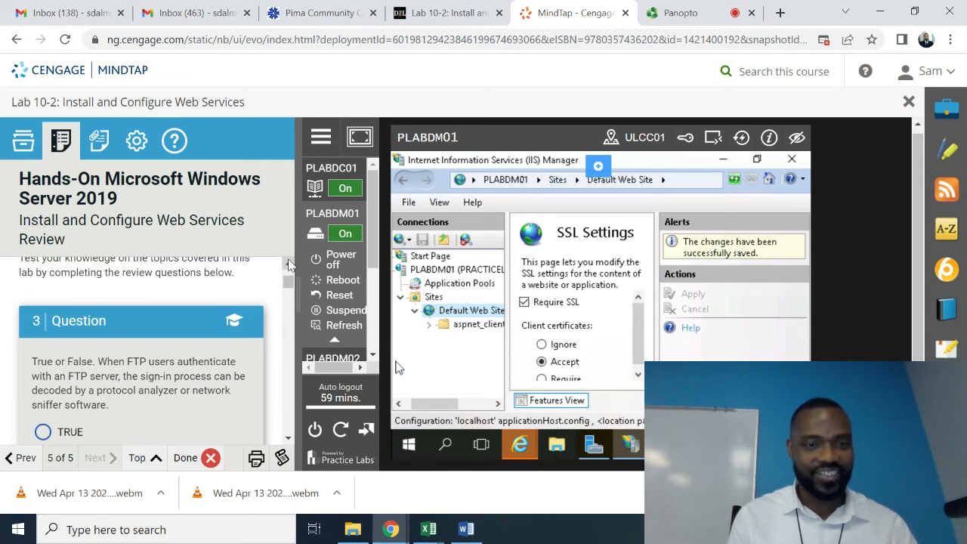
click(288, 441)
click(287, 440)
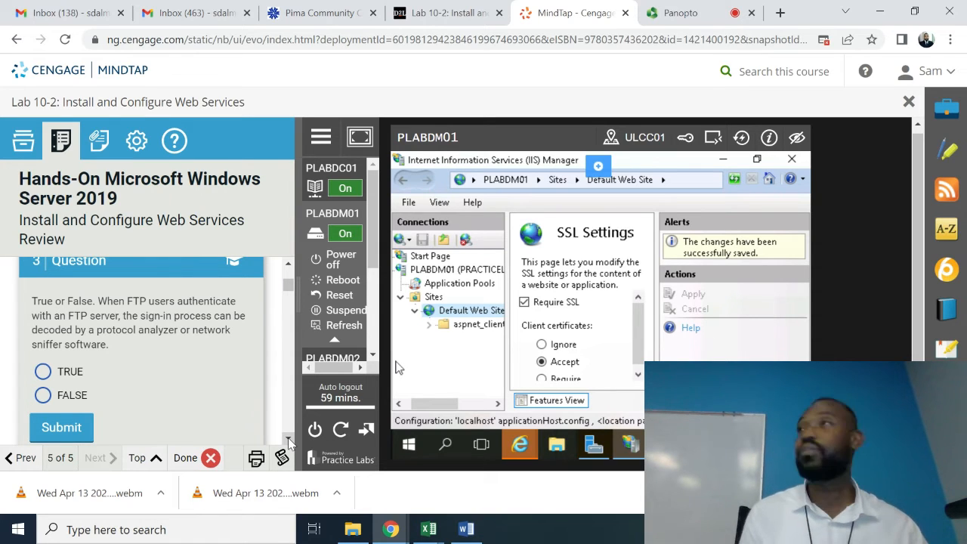
click(288, 438)
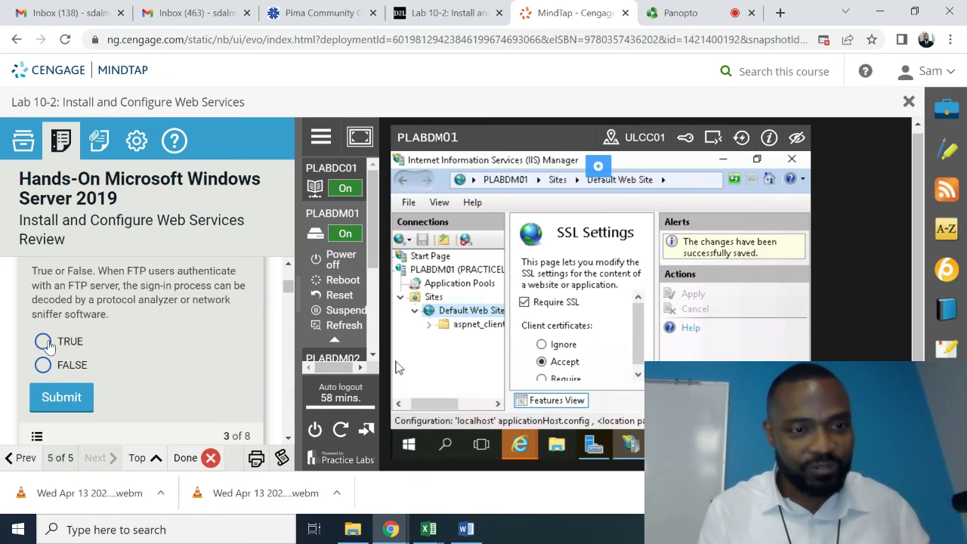
click(73, 348)
click(61, 397)
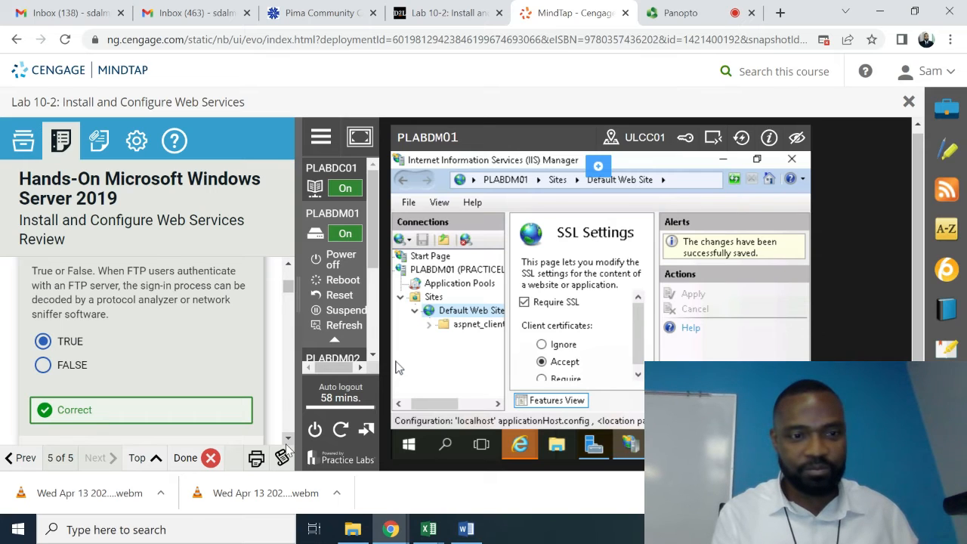
For question 4 on third-party certificates, select "To secure data transfer, transactions and logins to the website" and recheck the question's wording
scroll(288, 446, down, 3)
scroll(287, 446, down, 2)
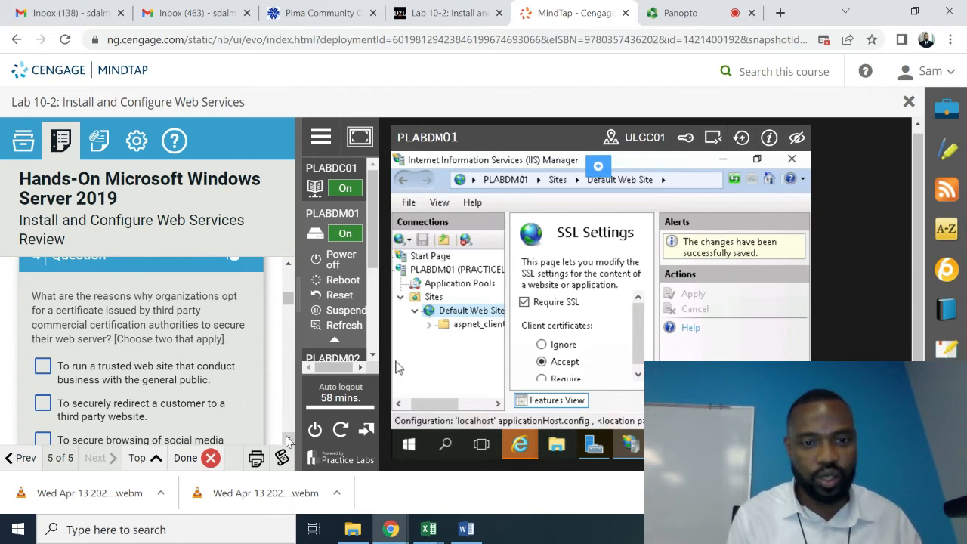
click(288, 438)
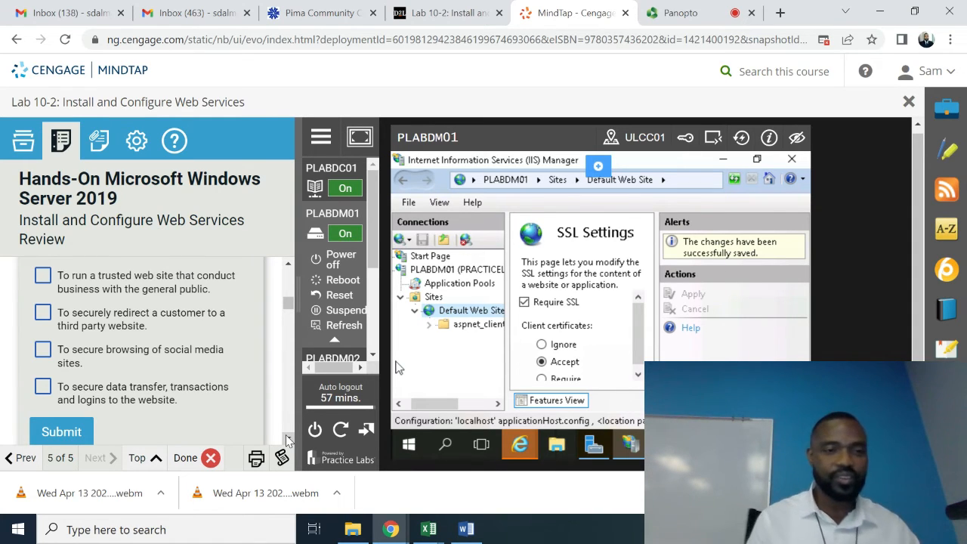
click(44, 387)
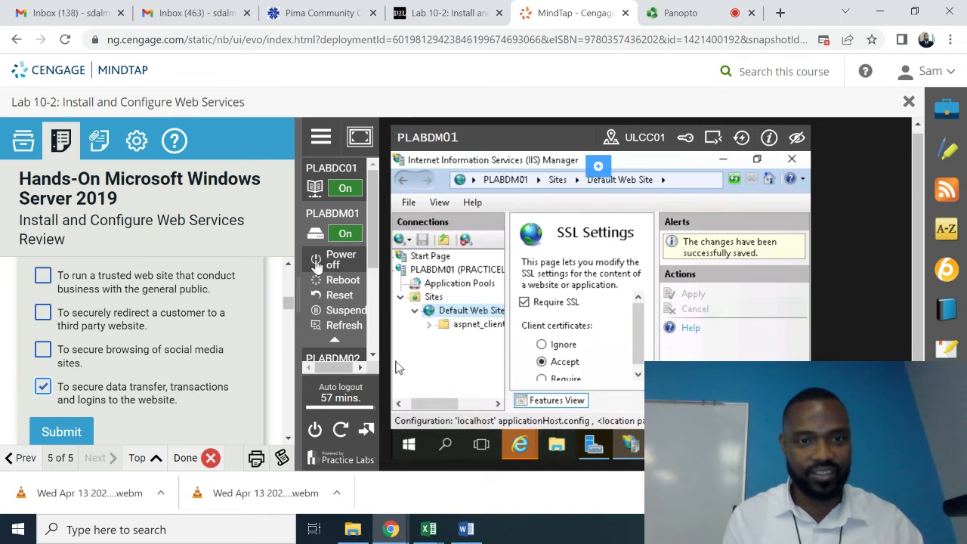
click(290, 266)
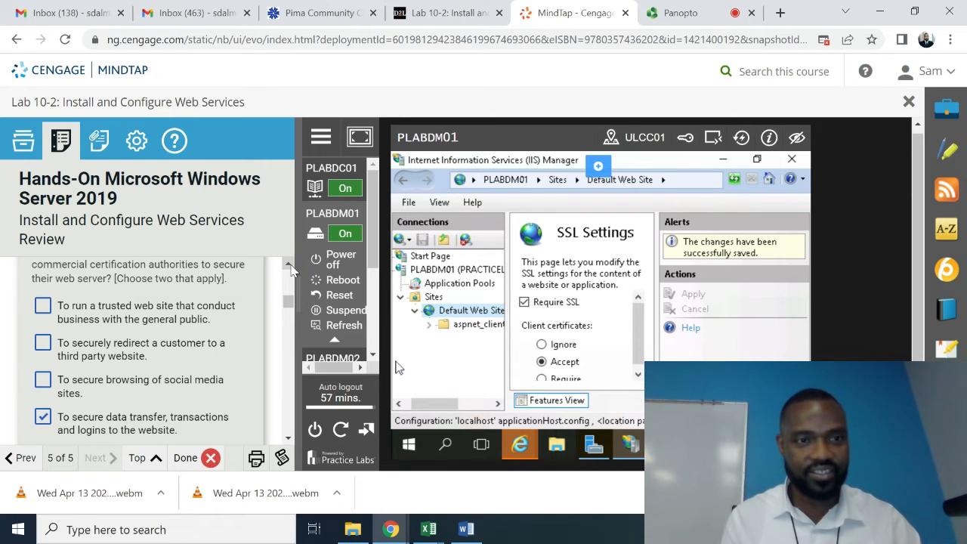
click(288, 265)
click(288, 266)
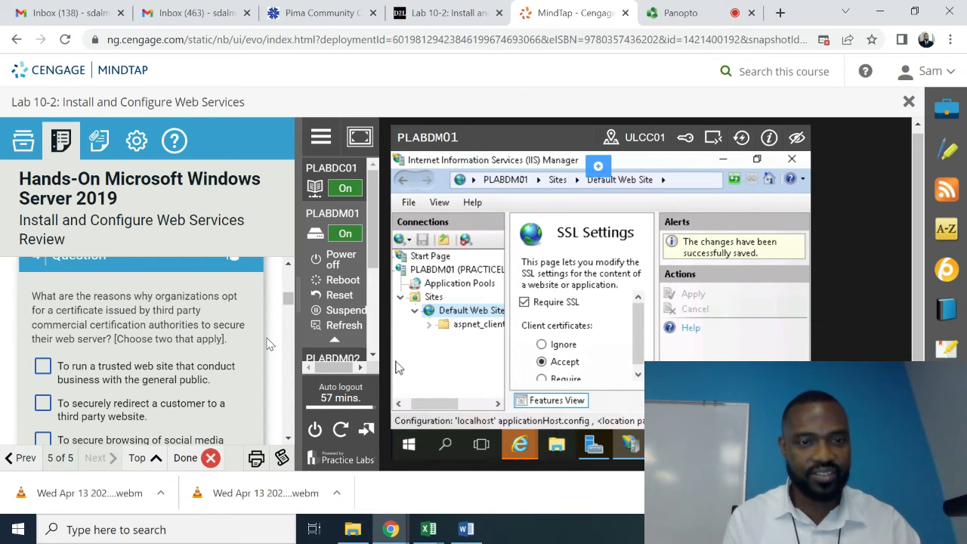
click(289, 439)
click(289, 439)
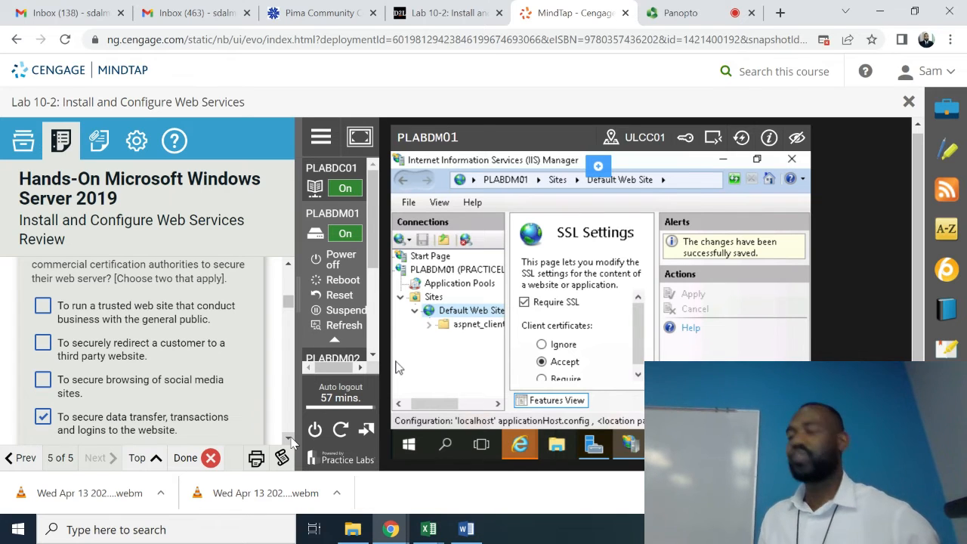
Answer question 5 on tools for installing Internet Information Services with servermanager.exe and control.exe, and submit it
click(289, 439)
scroll(289, 439, down, 5)
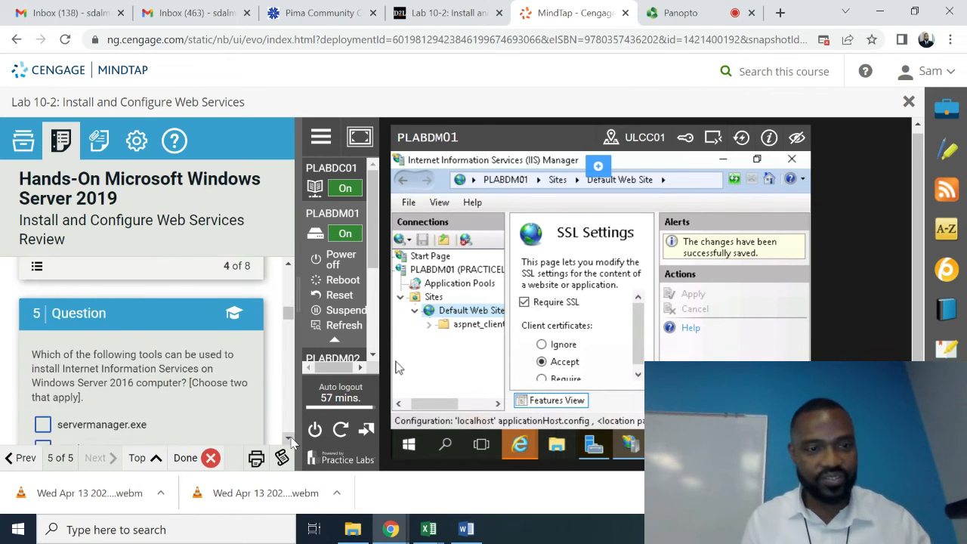
click(289, 438)
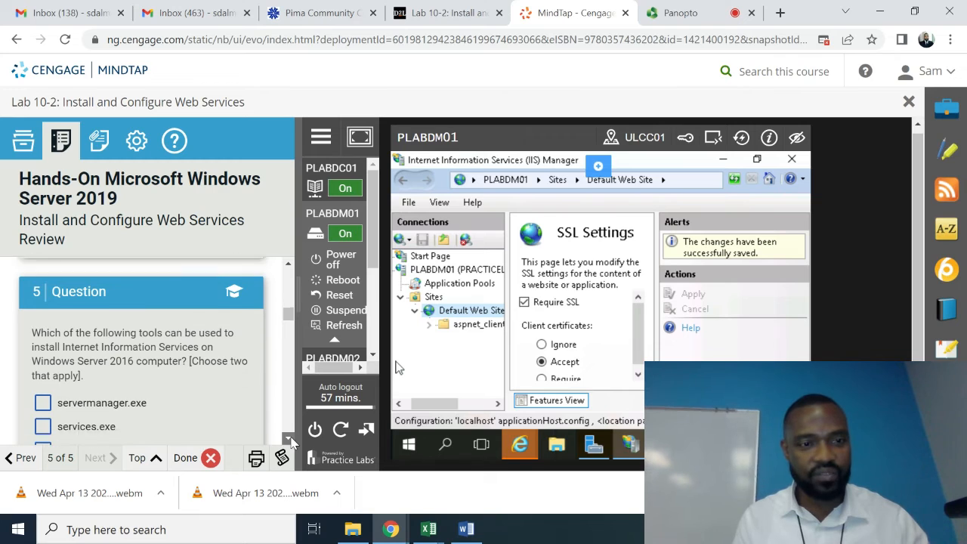
click(289, 439)
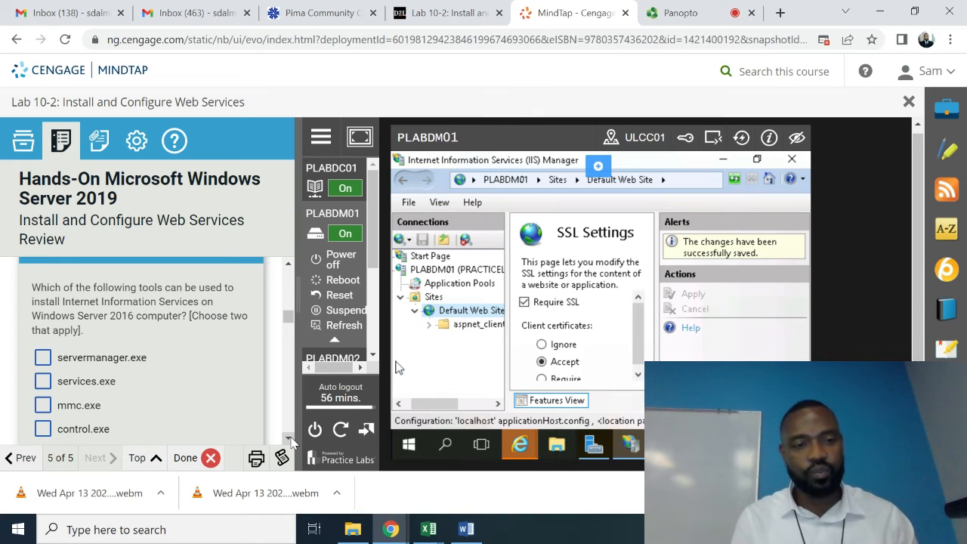
scroll(291, 440, down, 2)
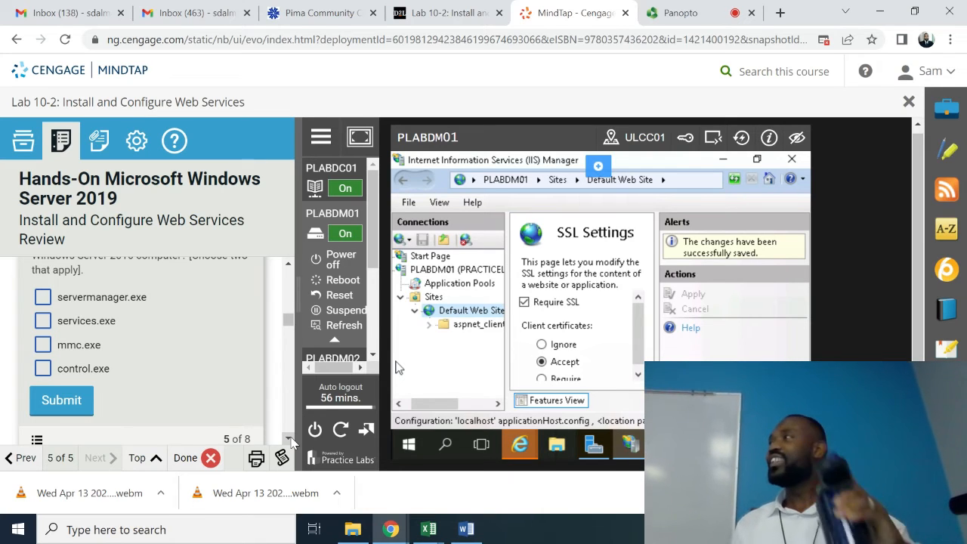
click(288, 266)
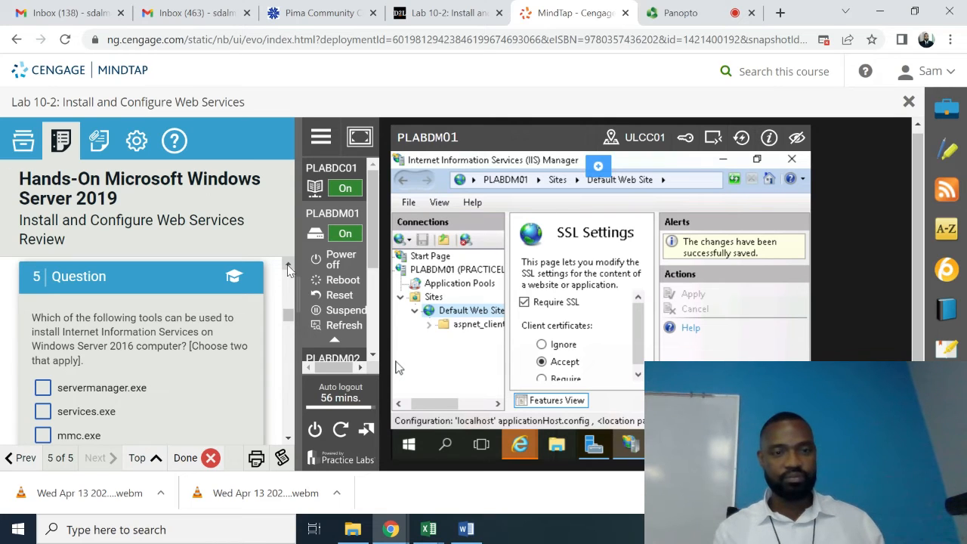
click(288, 438)
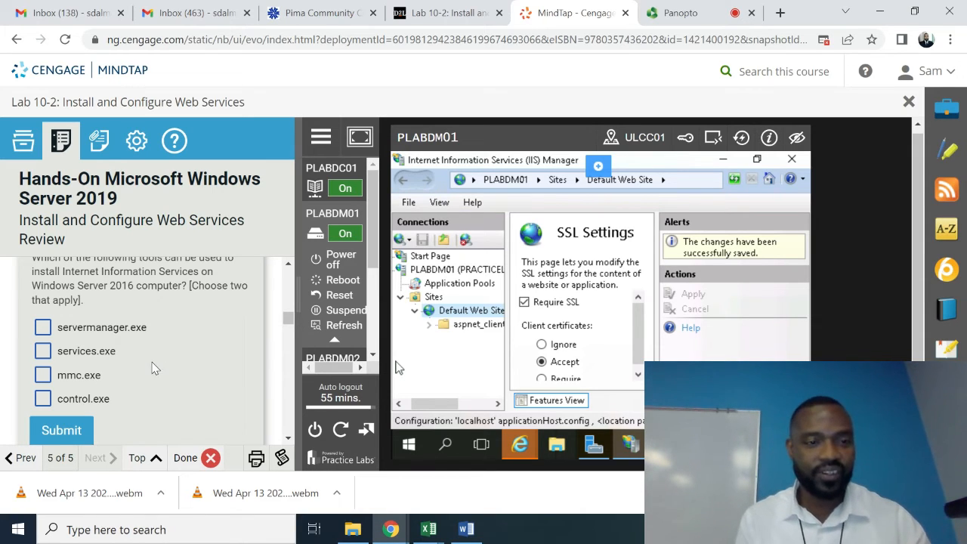
click(45, 333)
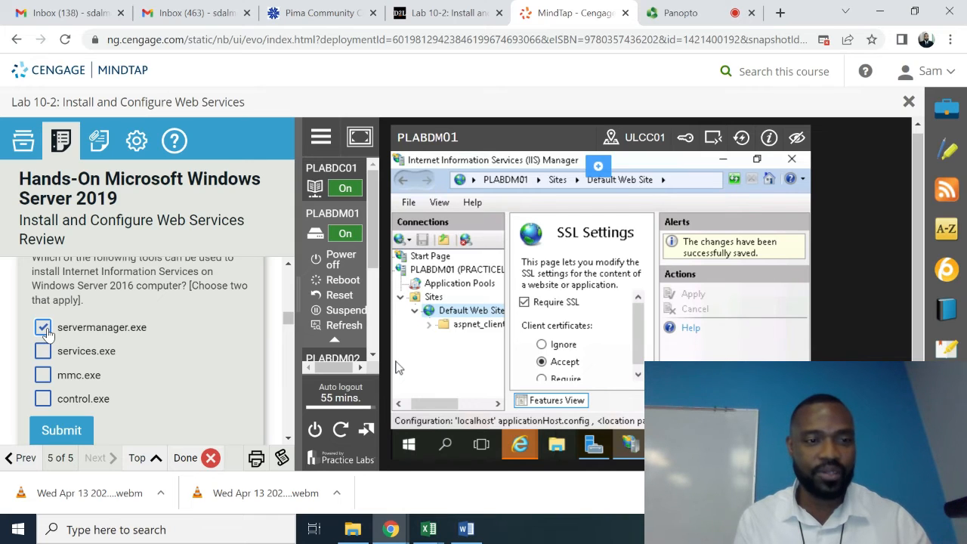
click(44, 400)
click(81, 432)
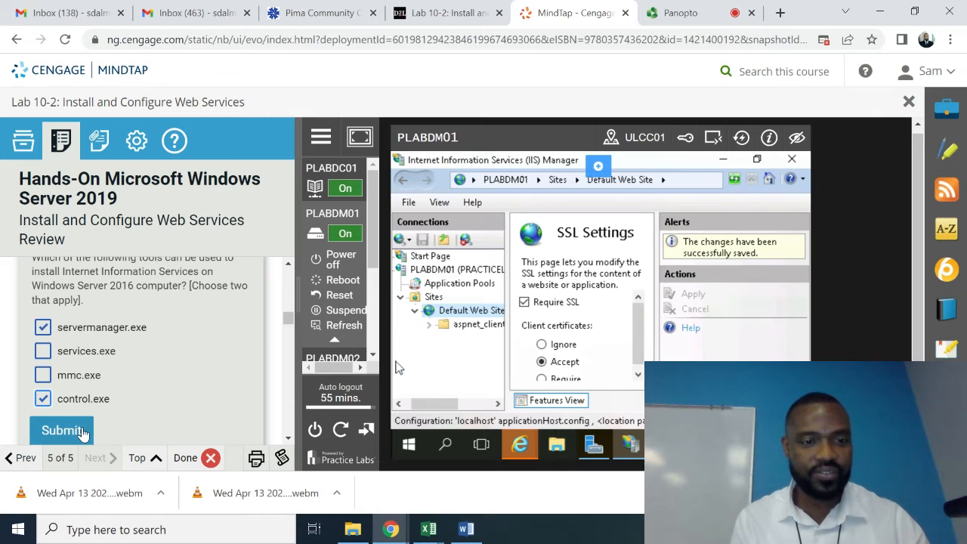
Read question 6 on the default port for HTTP over SSL and its answer choices
click(288, 438)
click(289, 440)
click(289, 441)
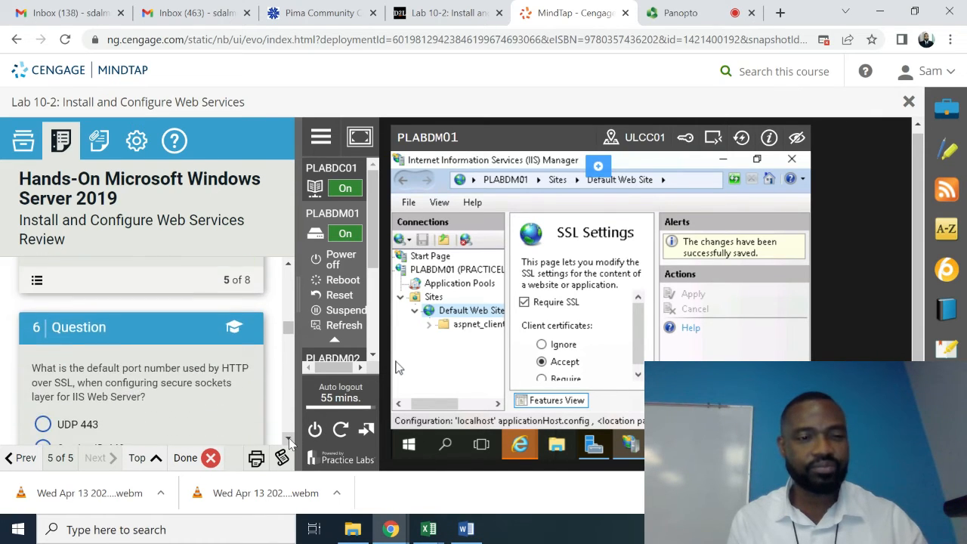
click(289, 440)
click(289, 440)
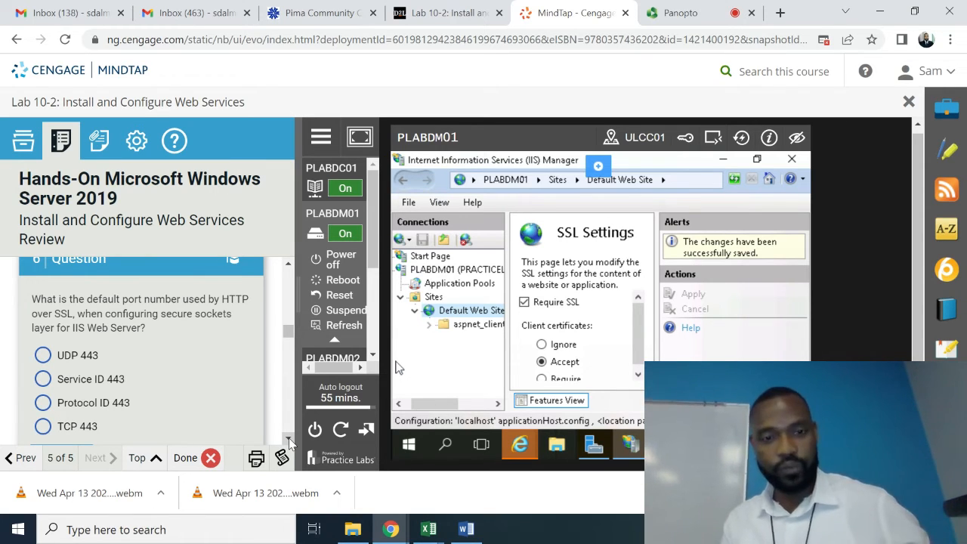
click(288, 440)
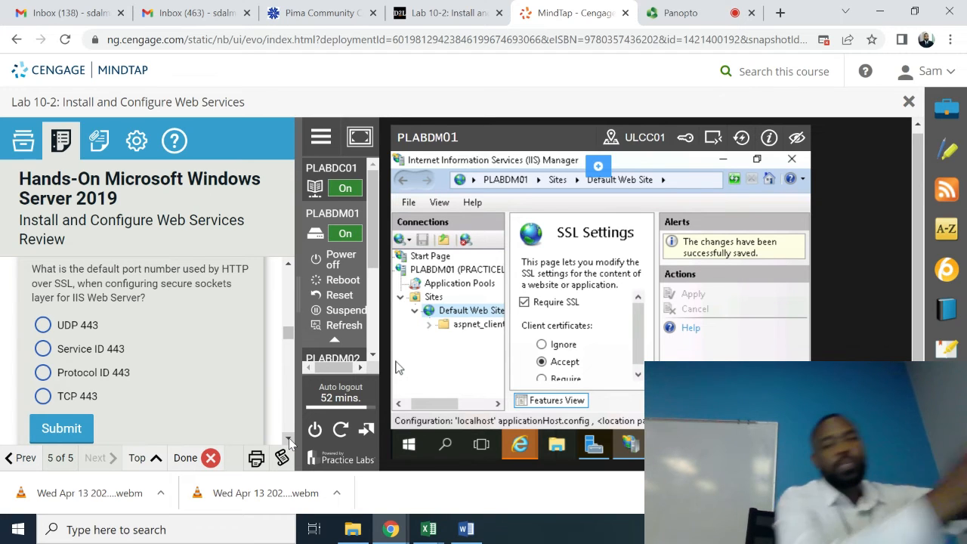
click(288, 440)
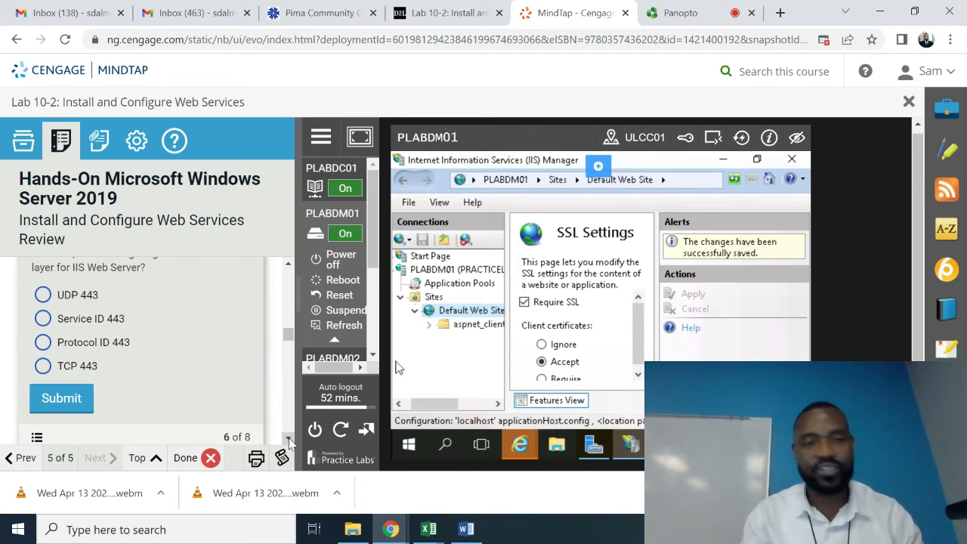
Examine question 7 on the PLABDM01 "Certificate Error" status, including its illustration and all of its answer choices
scroll(289, 440, down, 2)
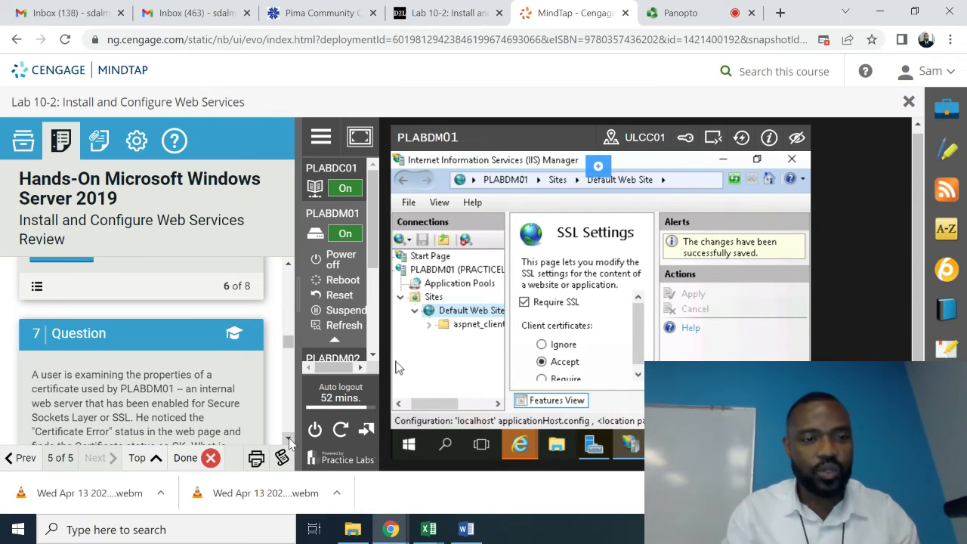
scroll(288, 440, down, 1)
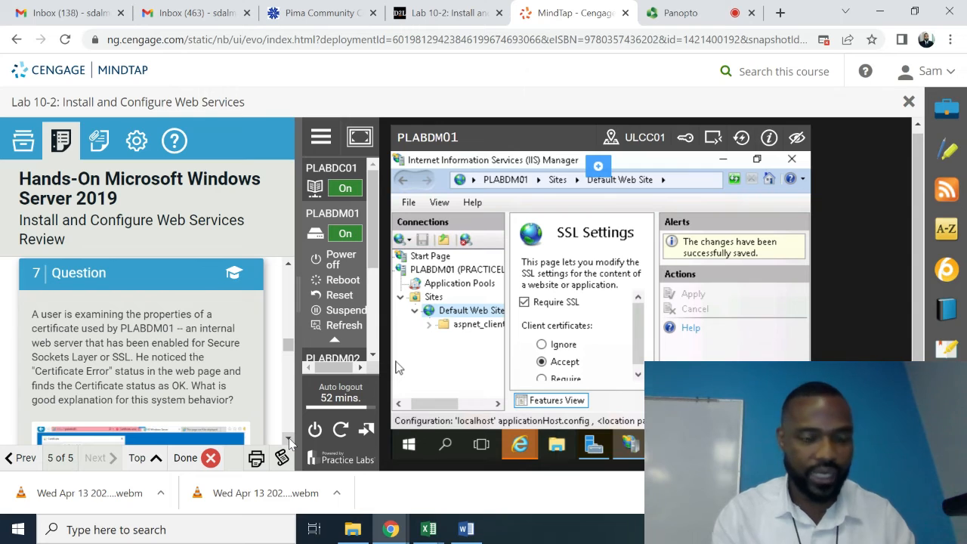
click(288, 440)
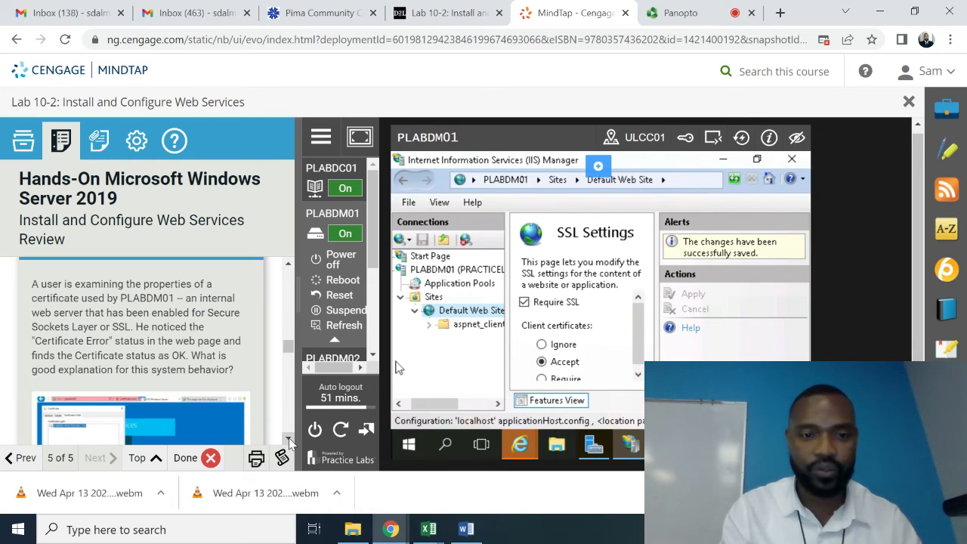
scroll(289, 442, down, 2)
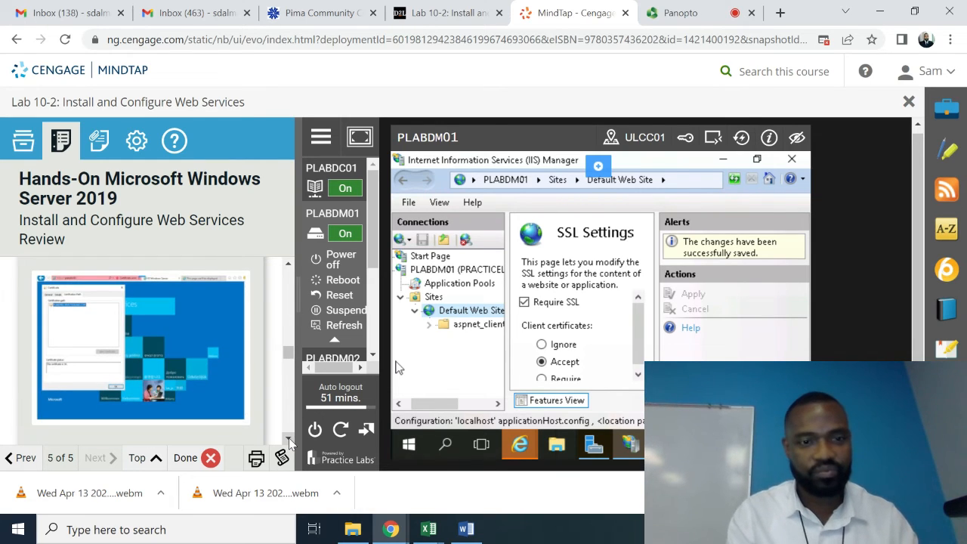
scroll(289, 442, down, 3)
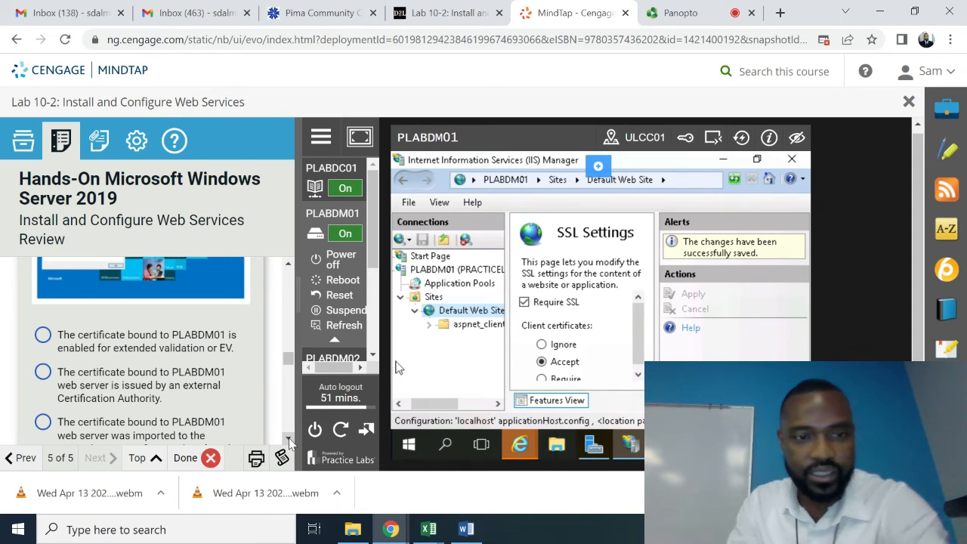
scroll(289, 442, down, 2)
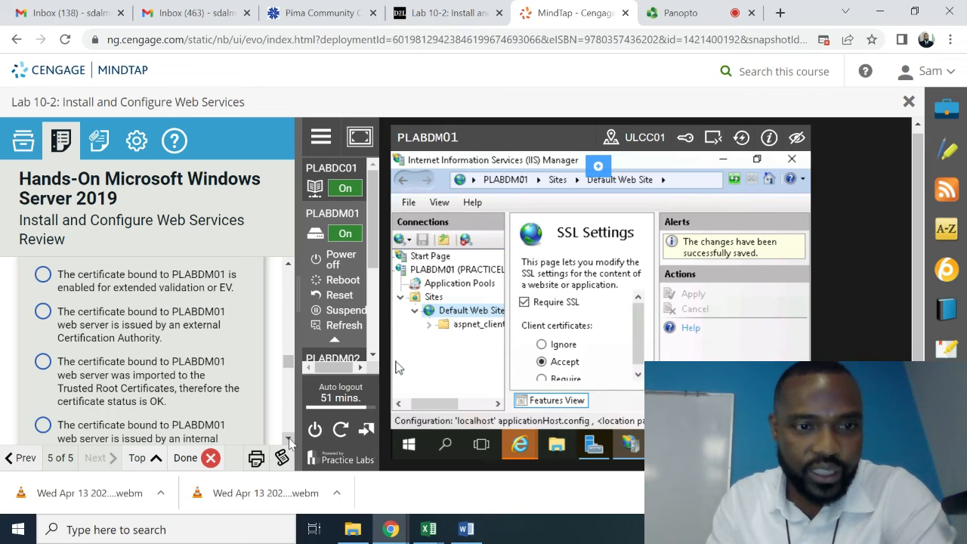
scroll(289, 442, down, 2)
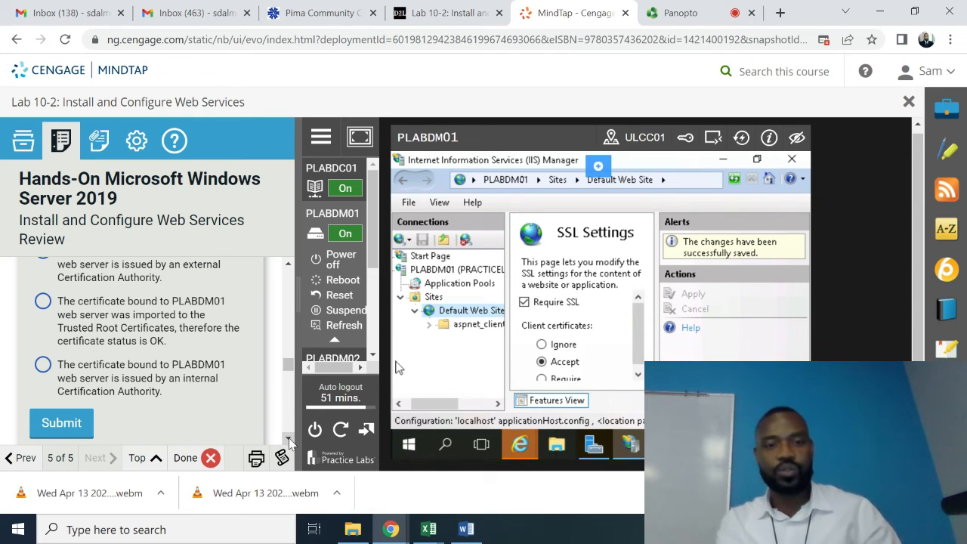
scroll(289, 441, down, 3)
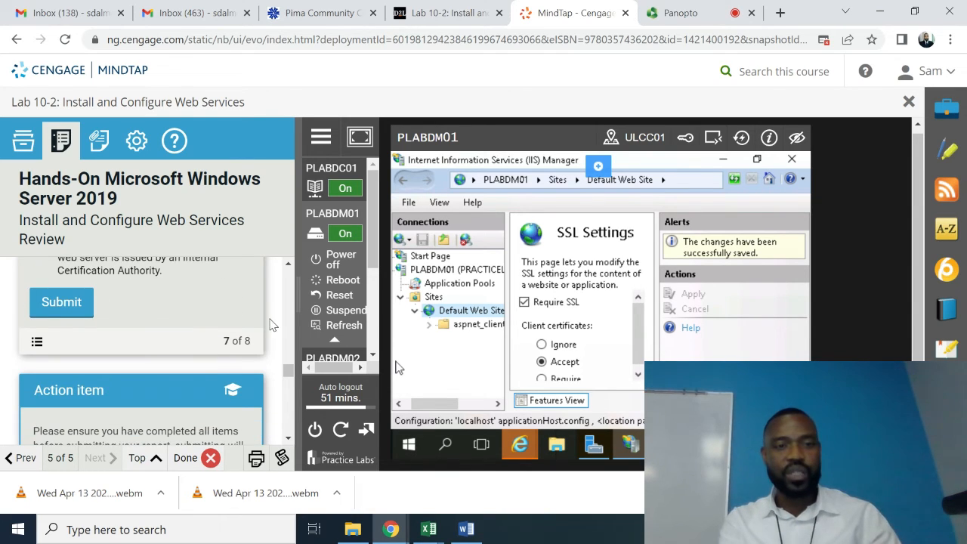
click(288, 265)
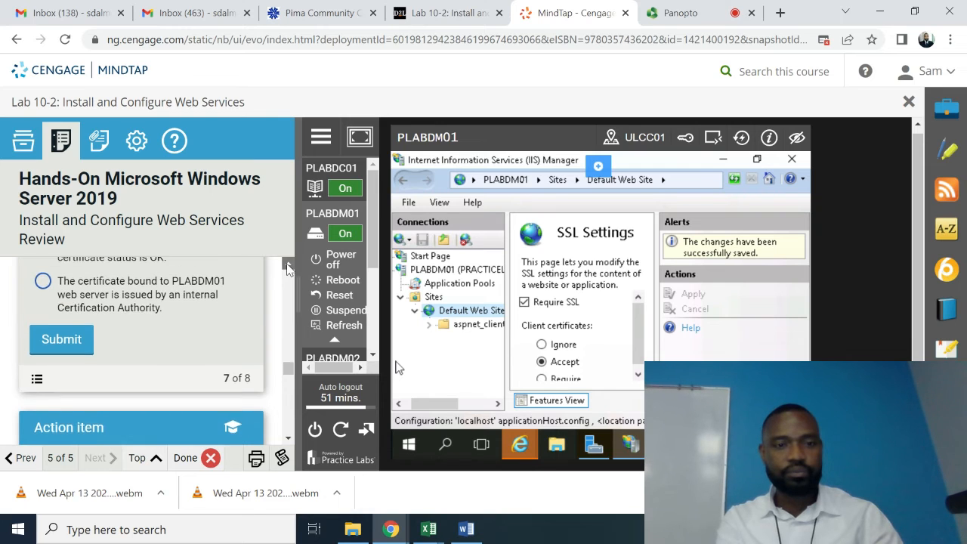
scroll(287, 265, up, 10)
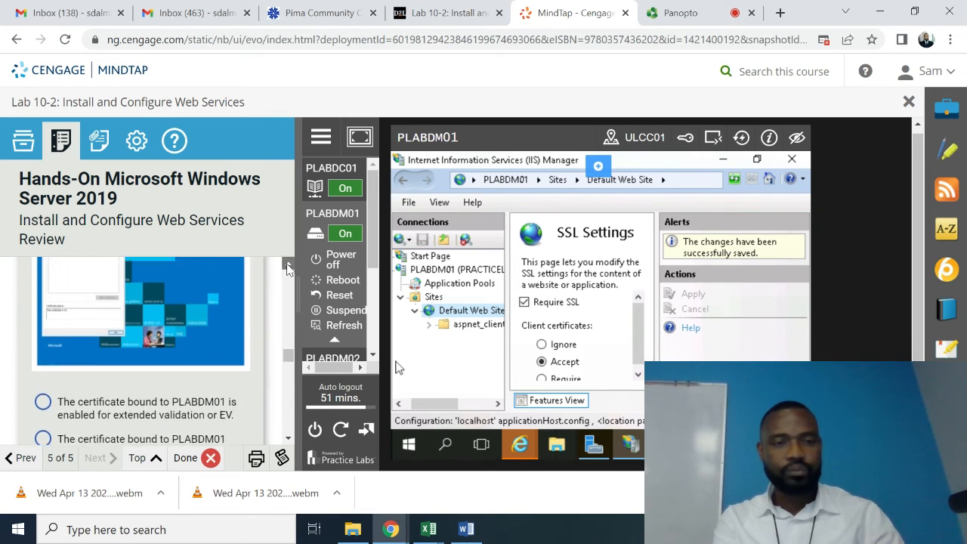
scroll(287, 266, up, 5)
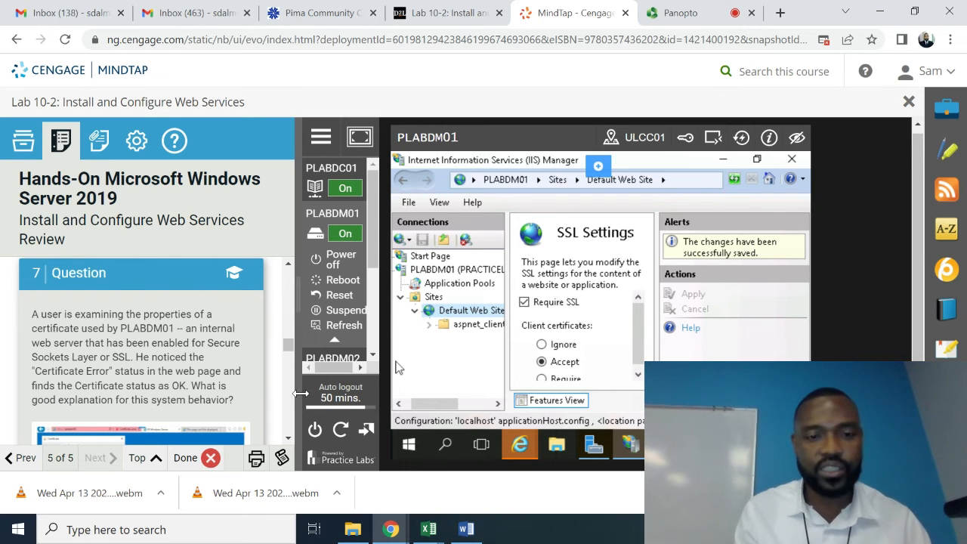
drag(287, 442, 287, 442)
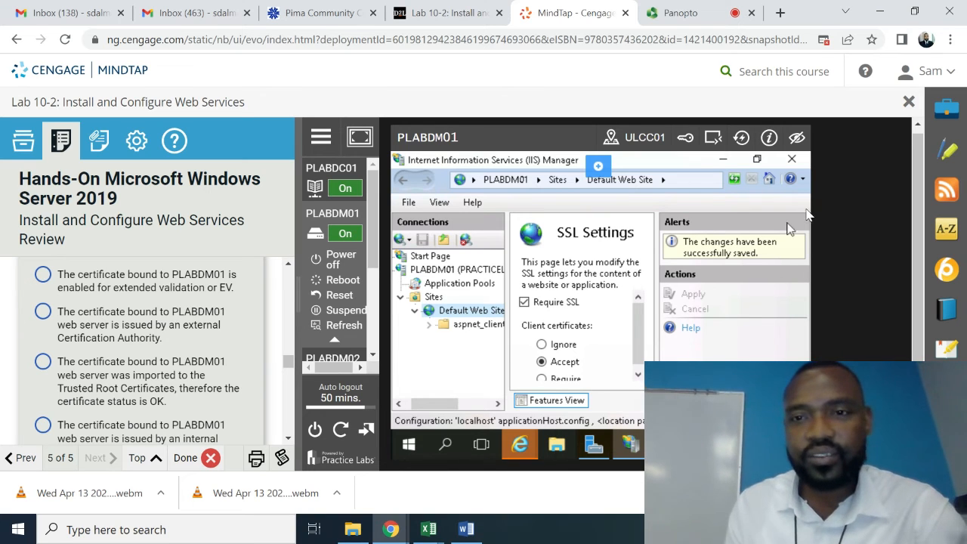
Close IIS Manager, the Internet Explorer 11 setup prompt and all Internet Explorer tabs on PLABDM01
click(791, 161)
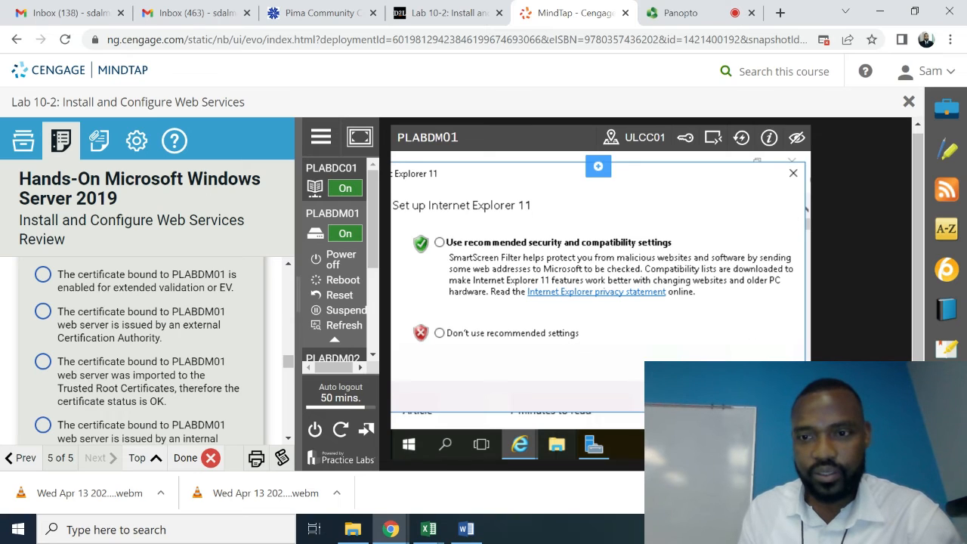
click(766, 396)
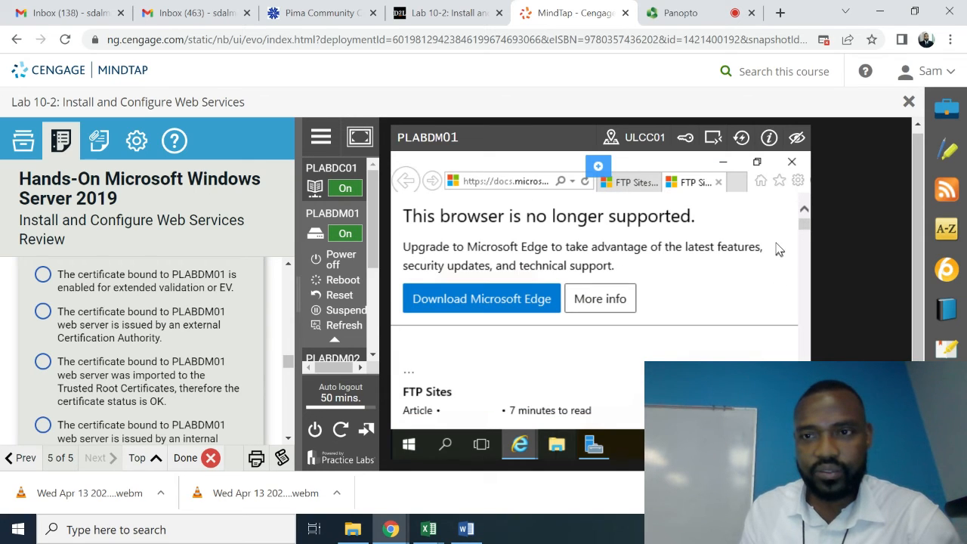
click(798, 160)
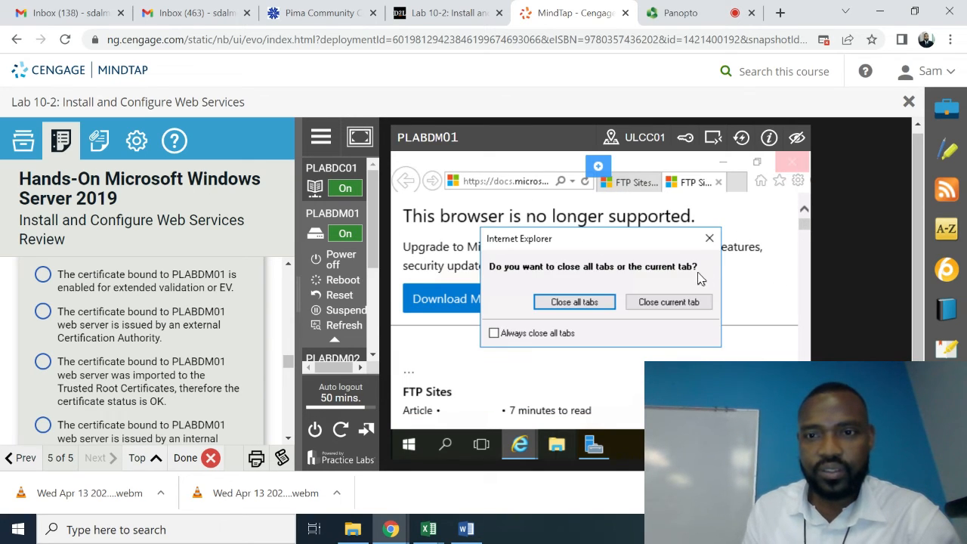
click(574, 302)
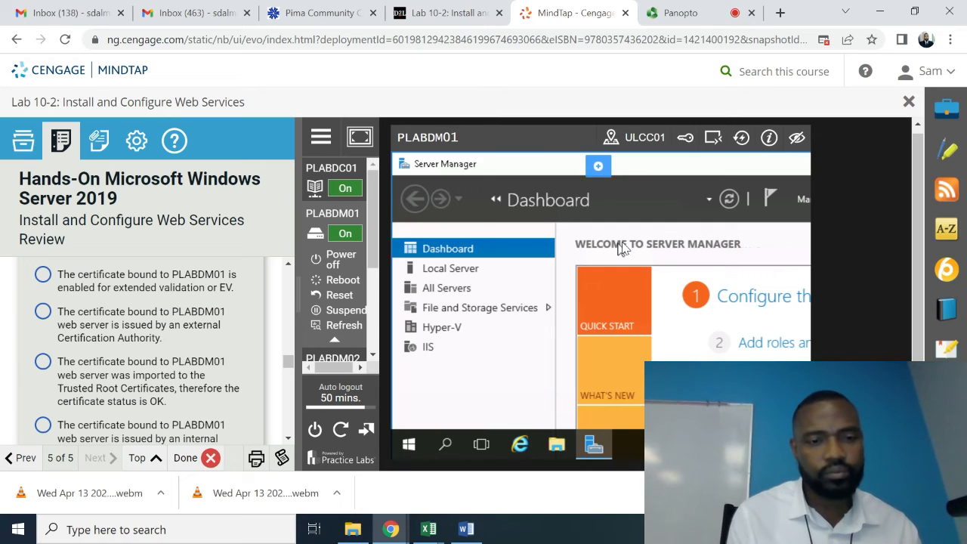
Check the Action item list, return to question 4, add "To run a trusted web site that conduct business with the general public" and submit it
scroll(289, 437, down, 2)
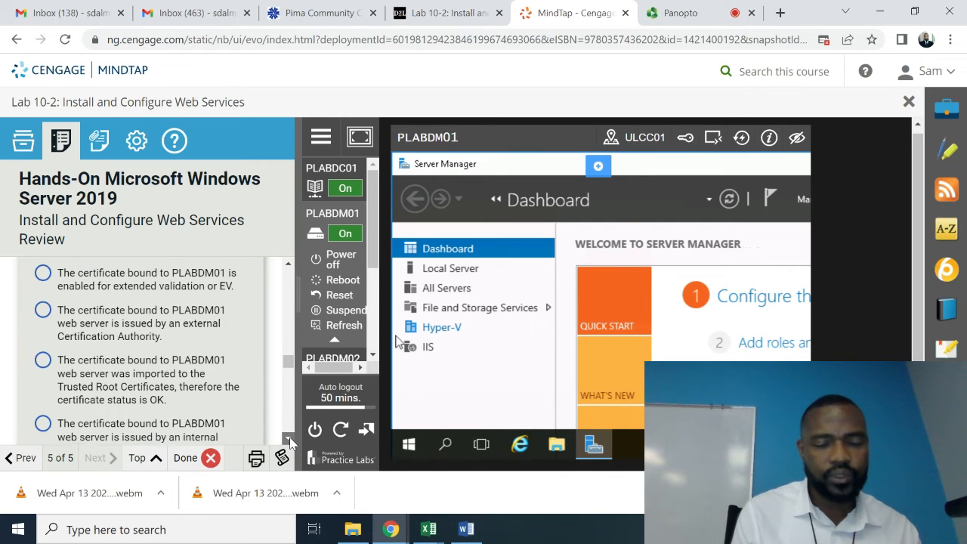
scroll(289, 438, down, 8)
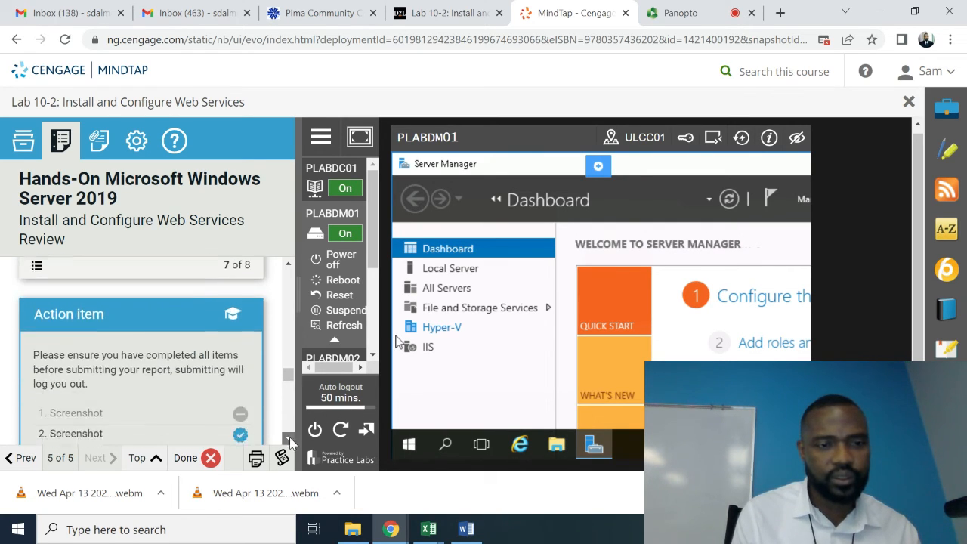
scroll(289, 437, down, 3)
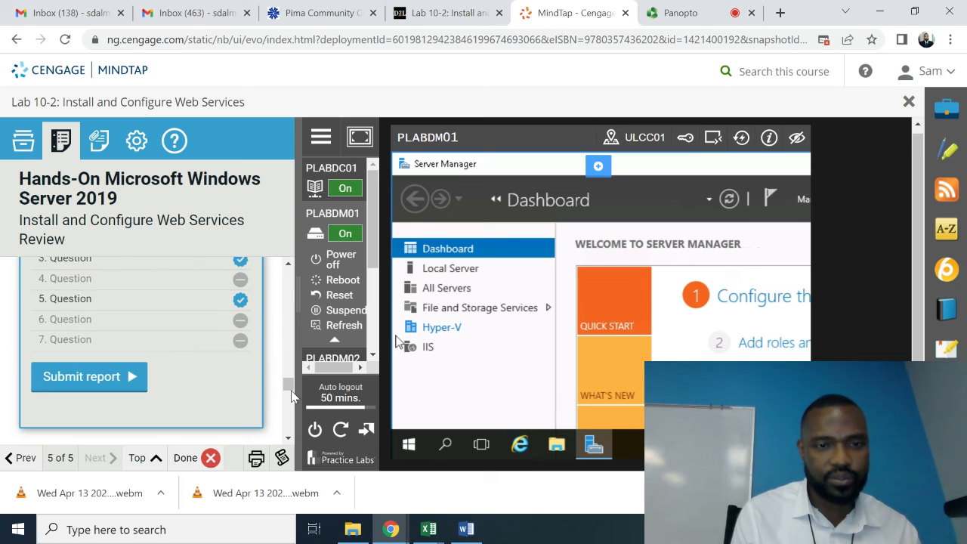
drag(288, 391, 280, 301)
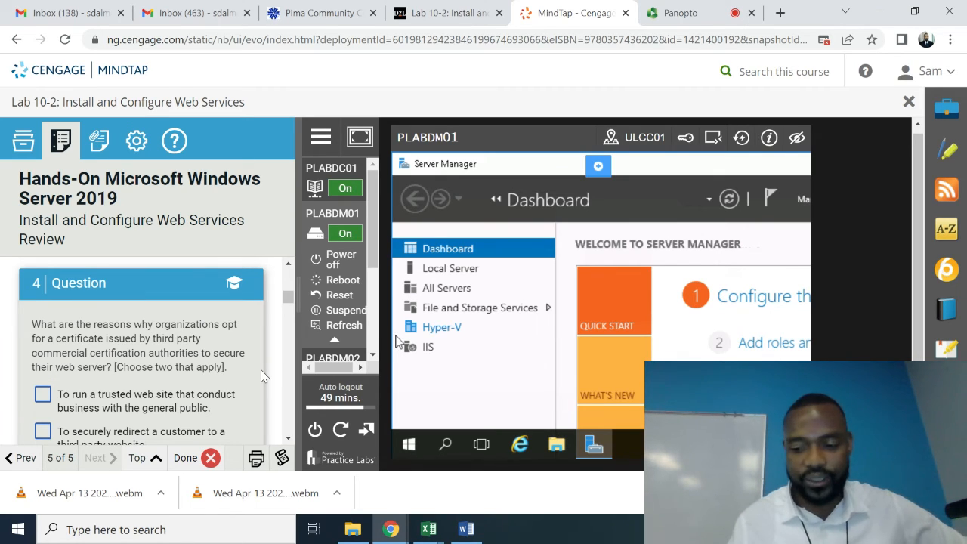
scroll(260, 369, down, 4)
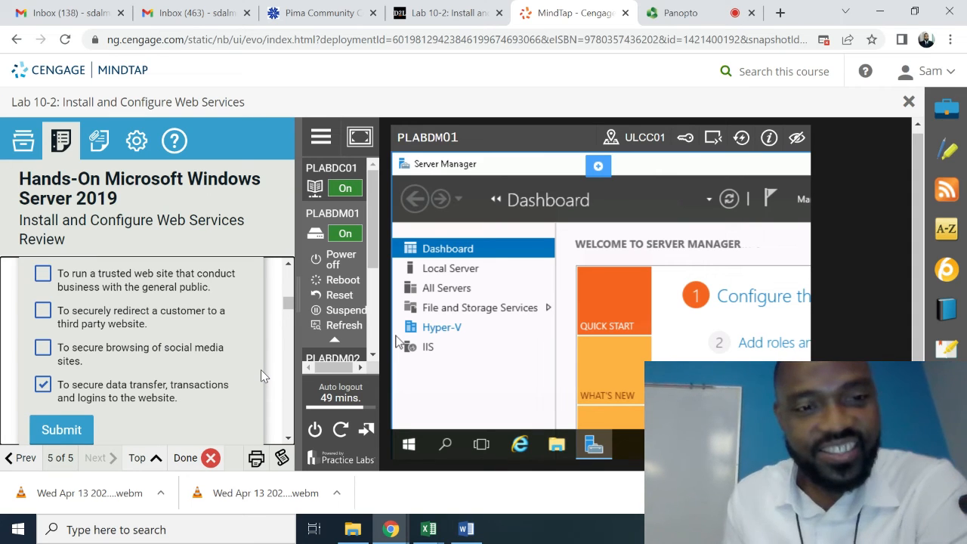
click(287, 264)
click(287, 265)
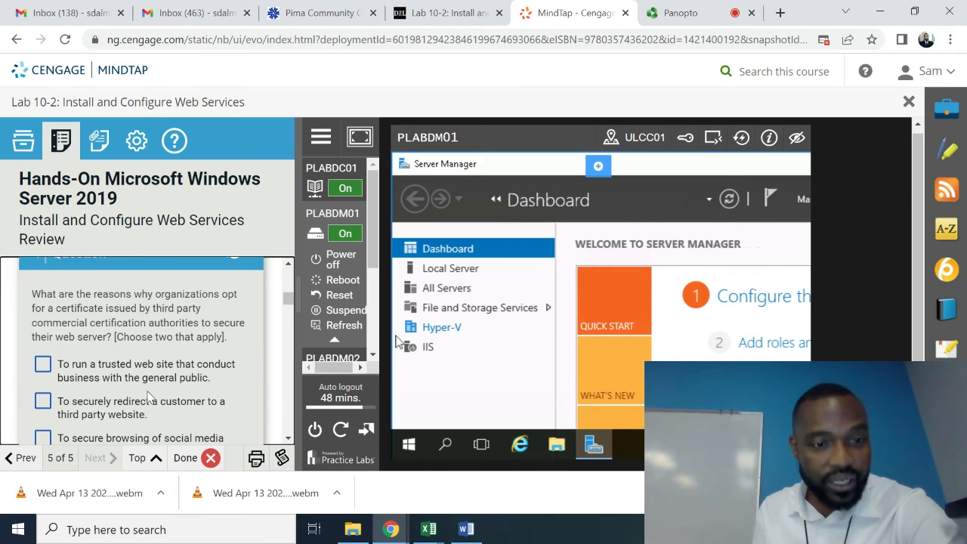
click(47, 366)
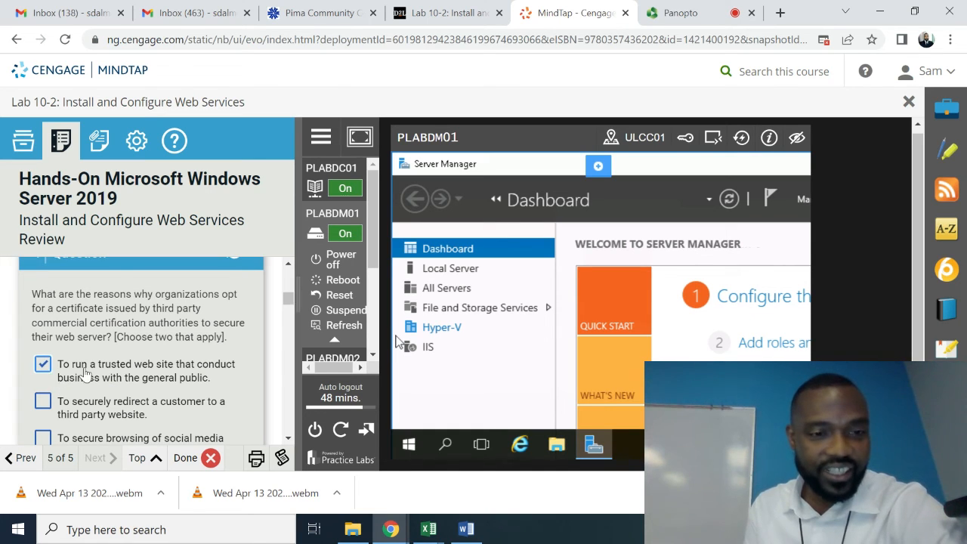
click(288, 439)
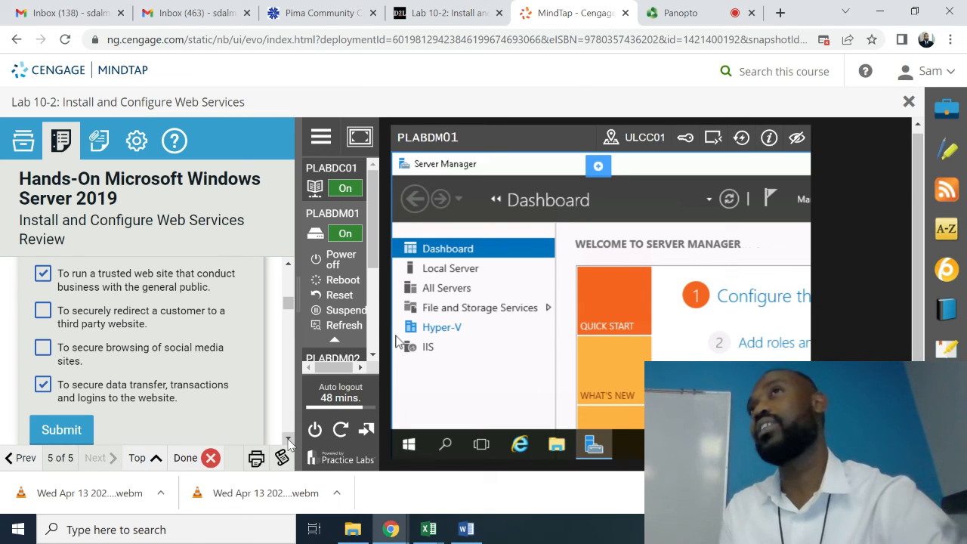
click(69, 429)
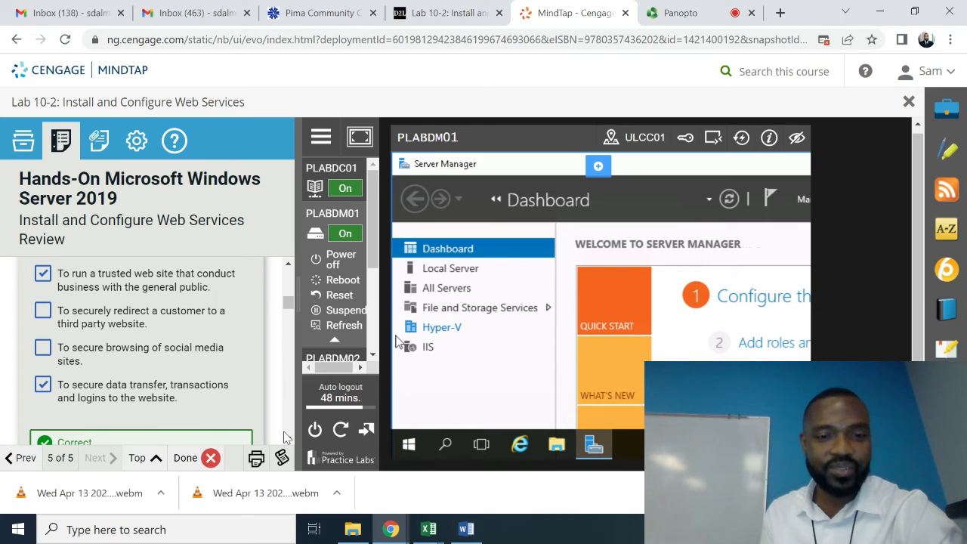
Answer question 6 on the default port for HTTP over SSL with TCP 443 and submit it
scroll(288, 441, down, 5)
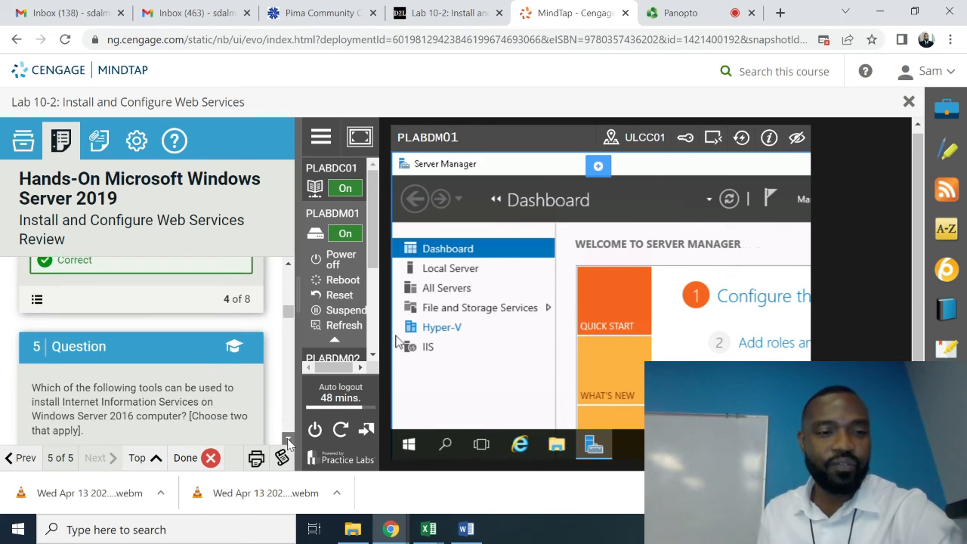
click(288, 442)
scroll(287, 442, down, 8)
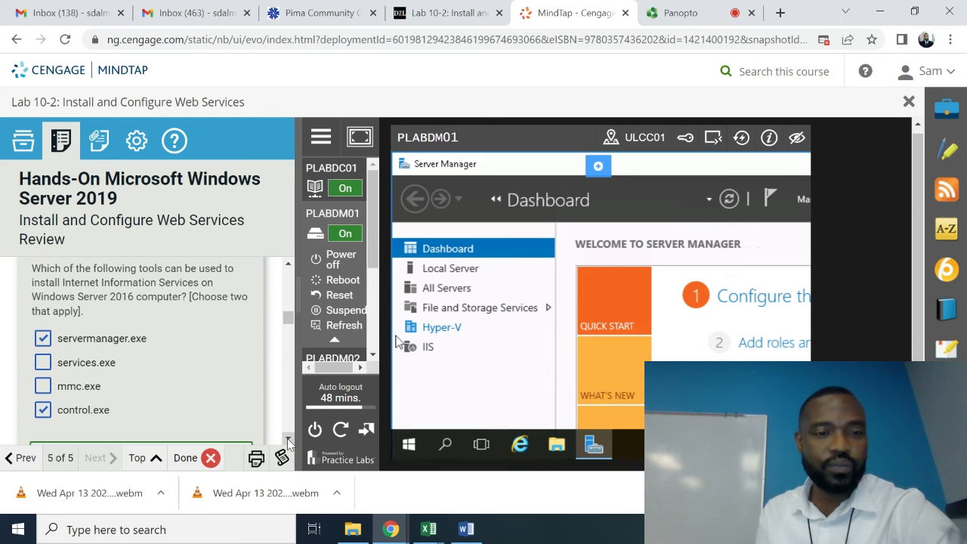
scroll(288, 441, down, 3)
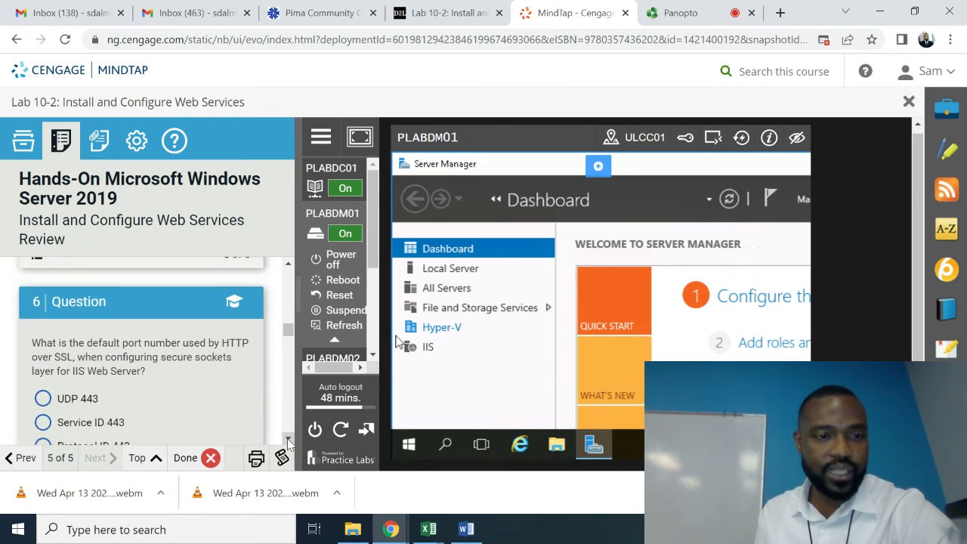
click(288, 442)
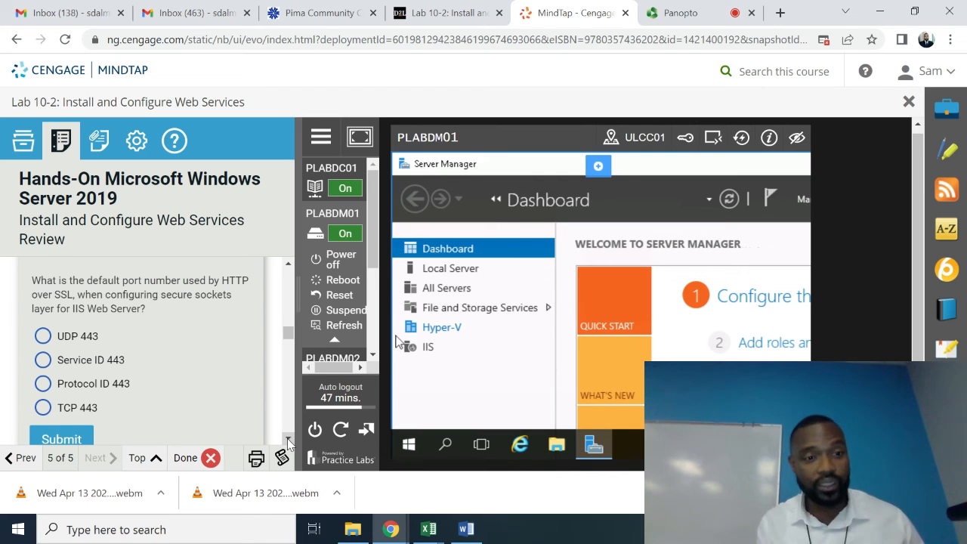
click(43, 408)
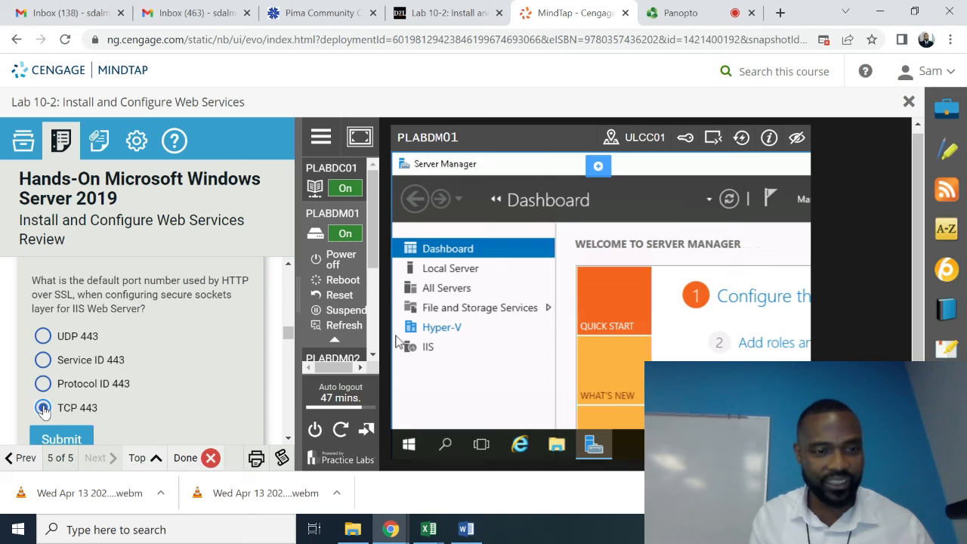
click(289, 442)
click(290, 442)
click(77, 382)
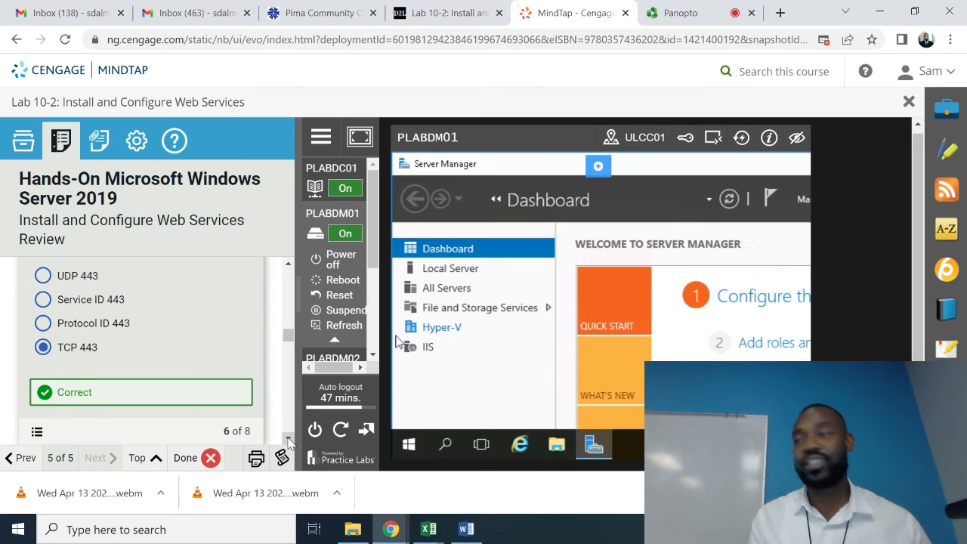
Read question 7 on why PLABDM01 shows a "Certificate Error" although the certificate status is OK
scroll(288, 441, down, 3)
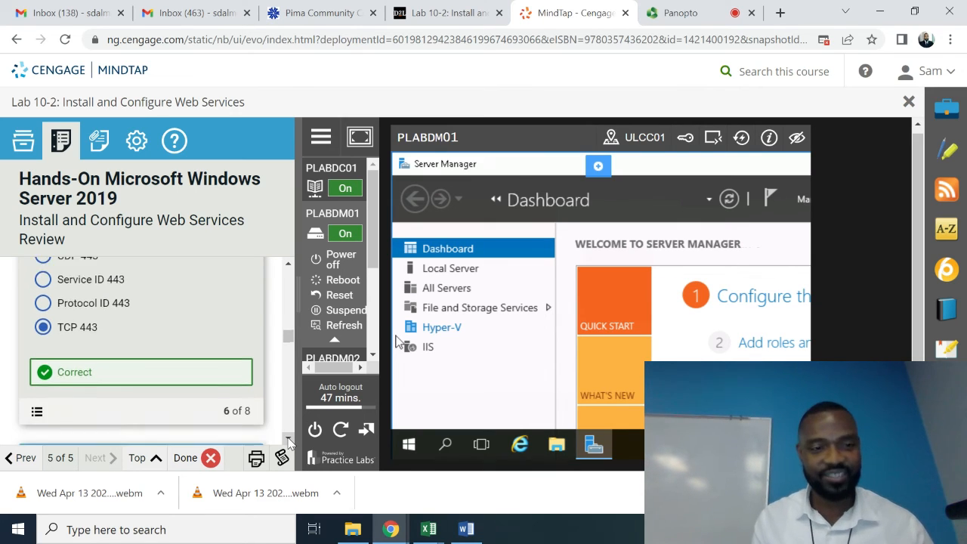
scroll(288, 441, down, 2)
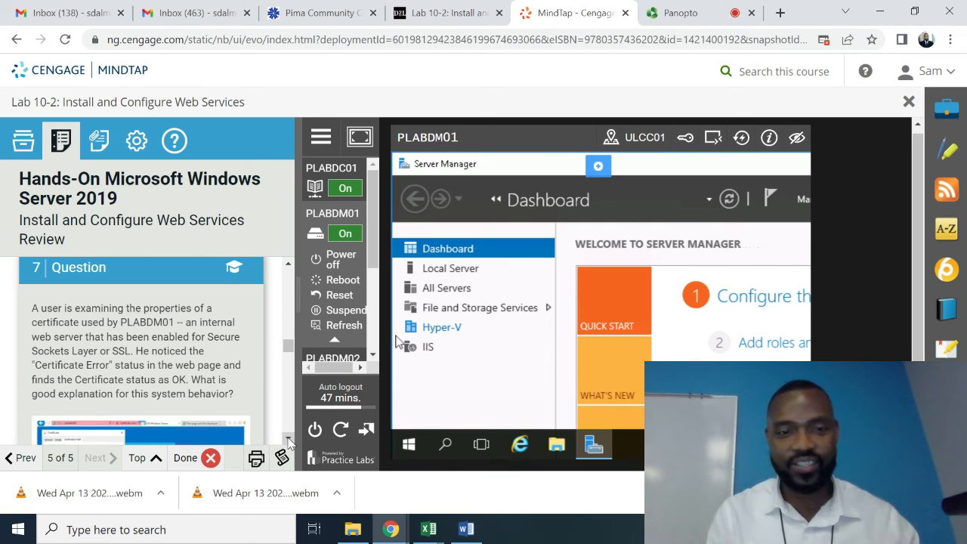
click(288, 438)
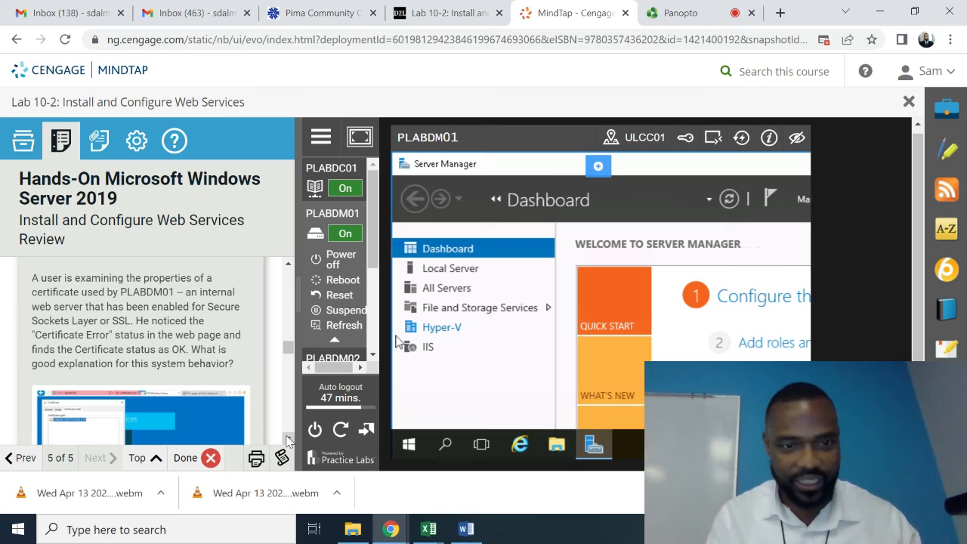
click(288, 440)
scroll(288, 440, down, 5)
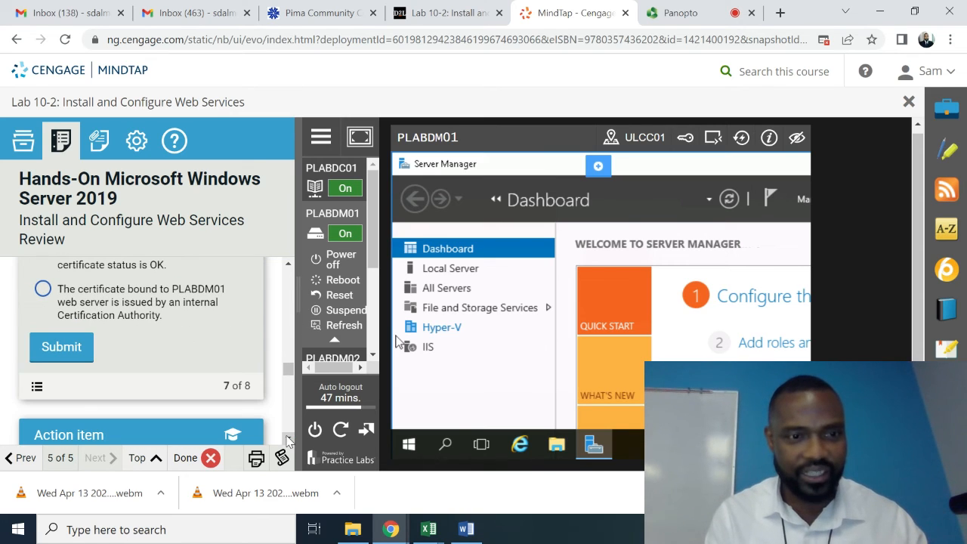
scroll(288, 268, up, 5)
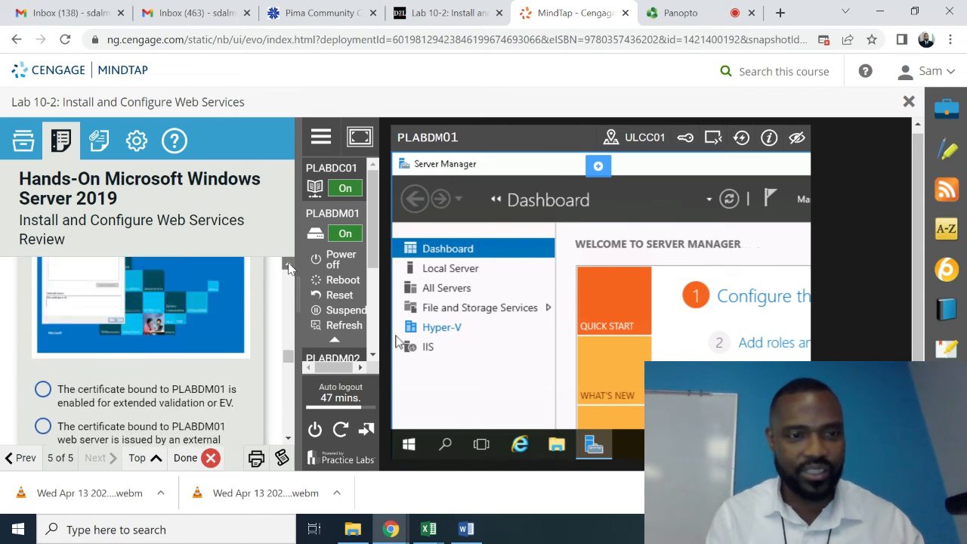
scroll(288, 266, up, 3)
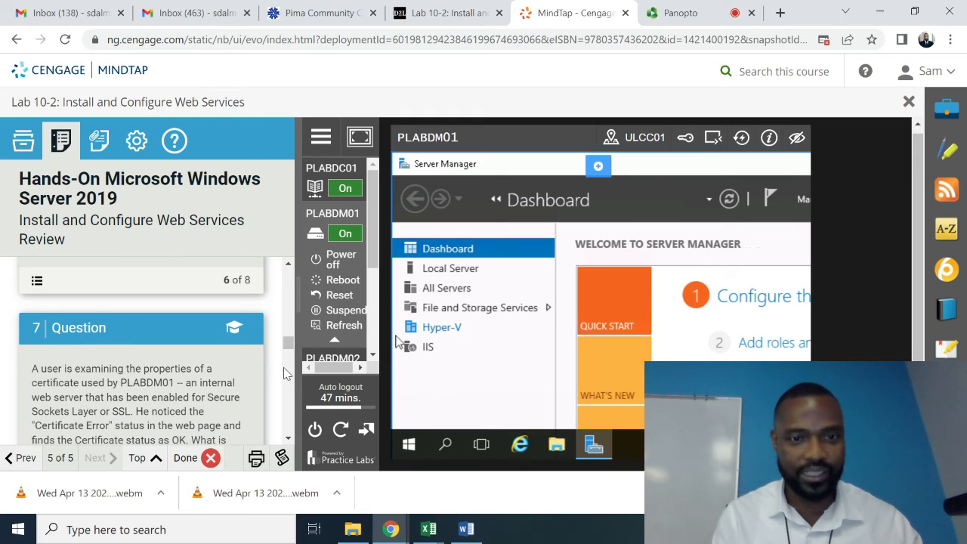
scroll(292, 435, down, 2)
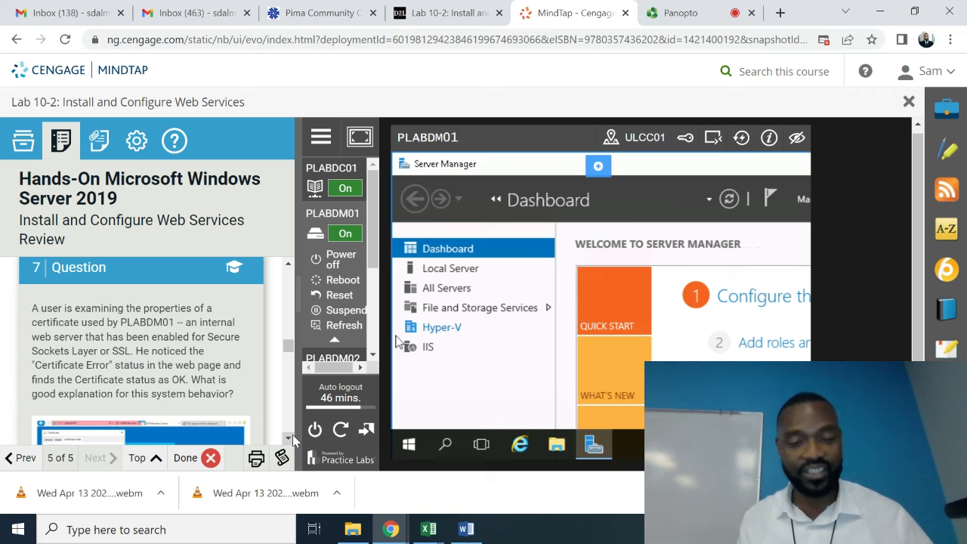
Compare the four answer choices of question 7 with its illustration of the PLABDM01 certificate
click(292, 436)
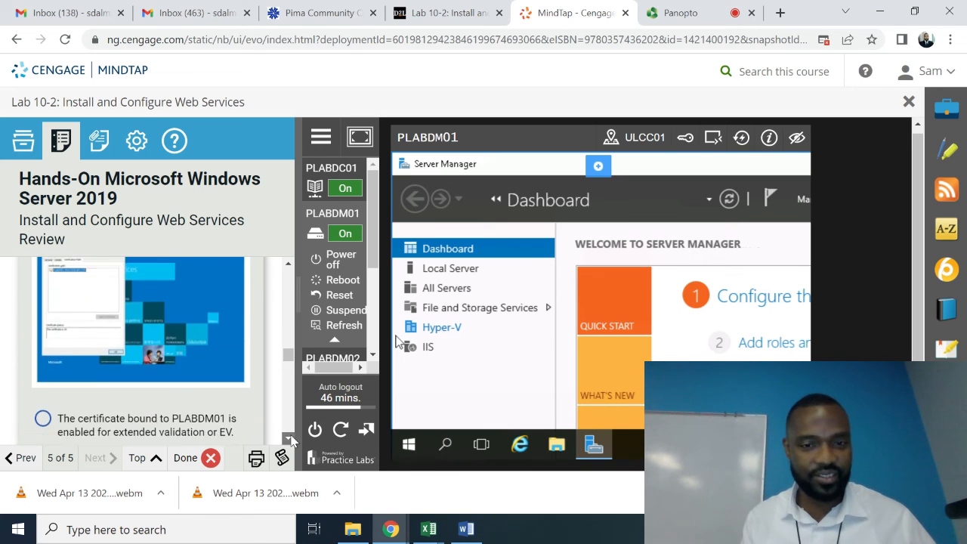
click(291, 439)
click(291, 439)
click(291, 439)
click(291, 439)
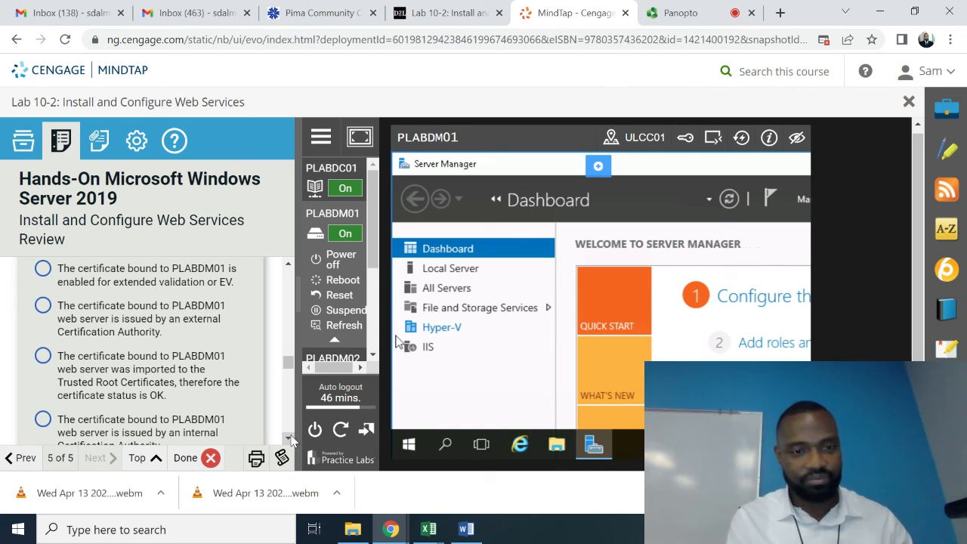
click(288, 438)
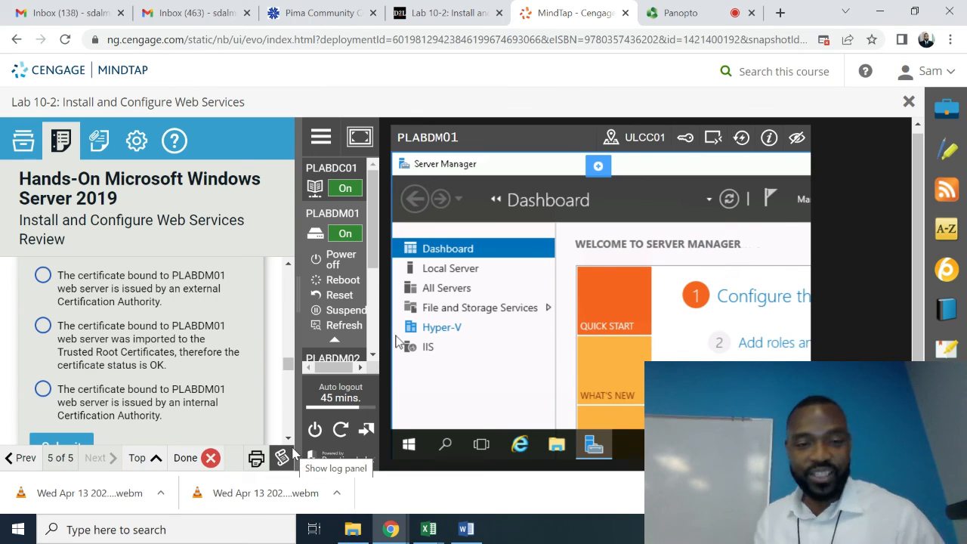
click(290, 263)
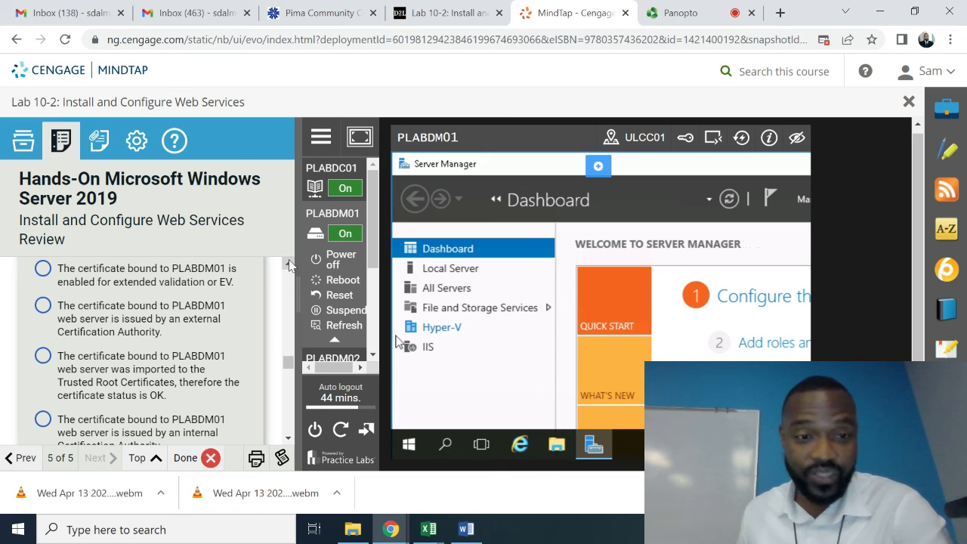
click(288, 440)
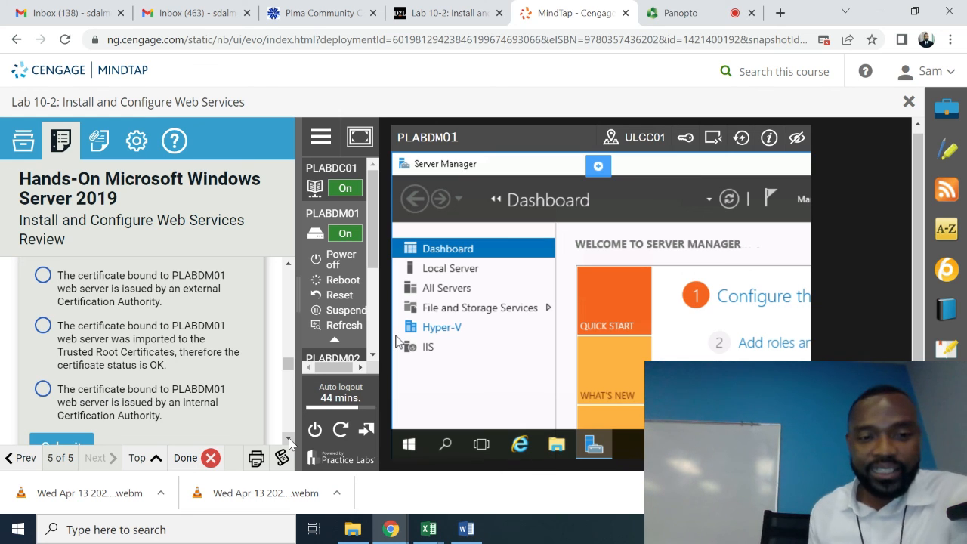
Answer question 7 with the choice that the PLABDM01 certificate was imported to the Trusted Root Certificates and submit it
click(288, 266)
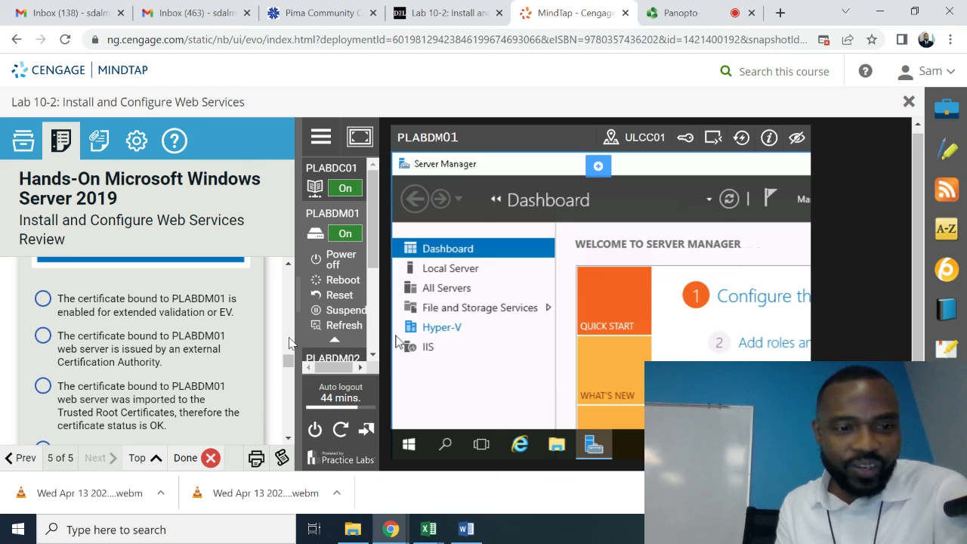
click(43, 386)
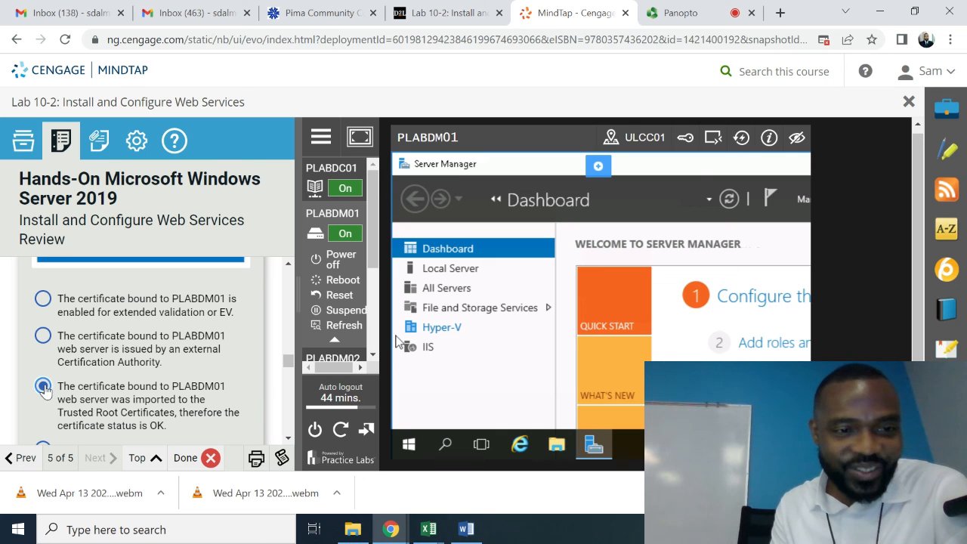
scroll(288, 440, down, 3)
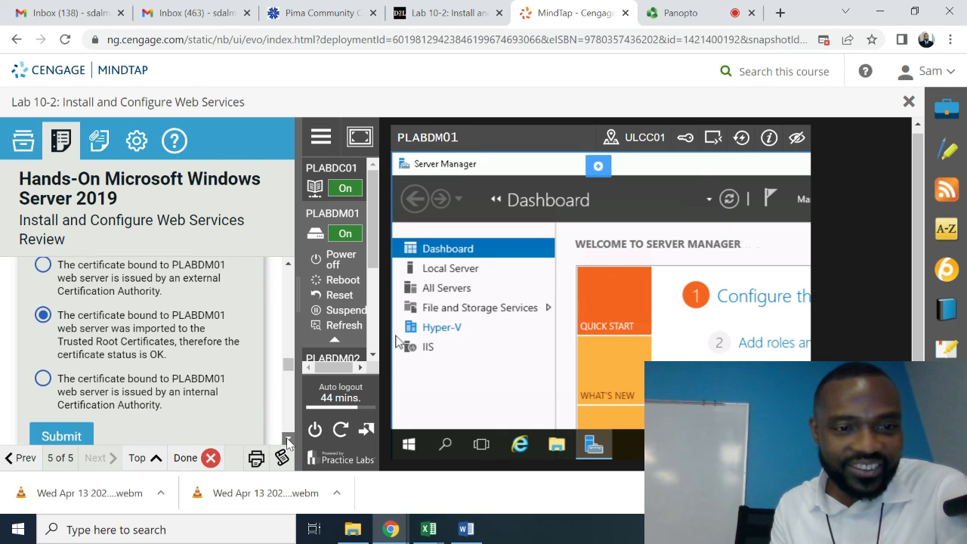
click(72, 417)
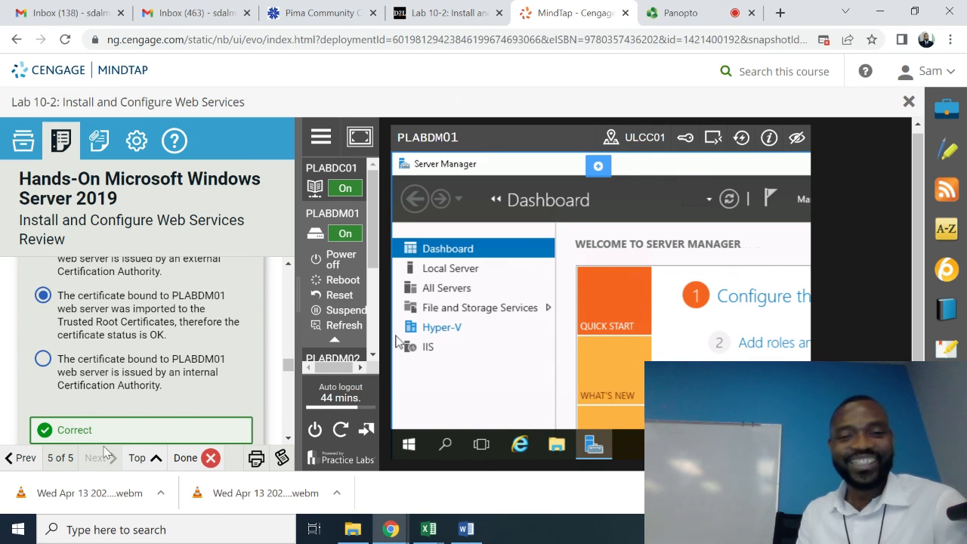
Check the Action item list for completed screenshots and questions, and mark the Review page as done
click(287, 439)
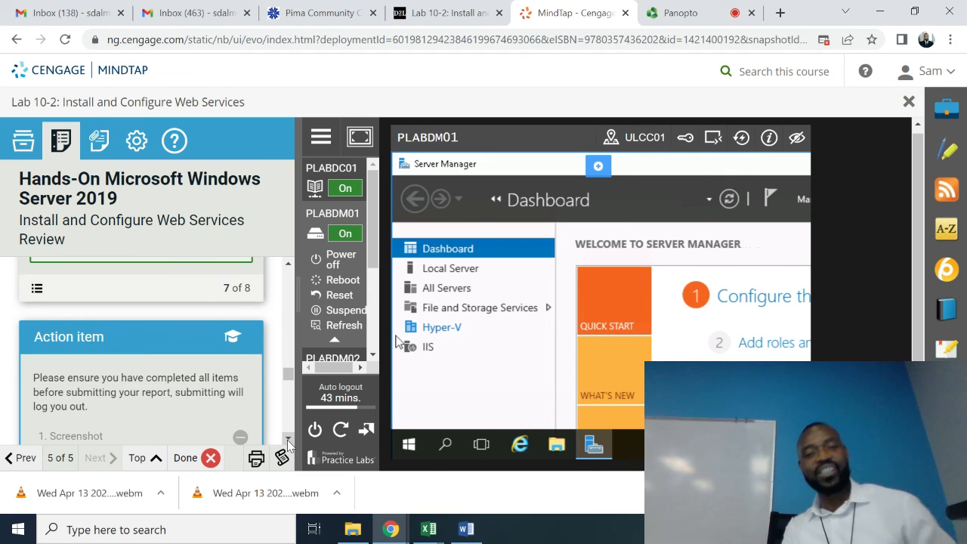
click(287, 439)
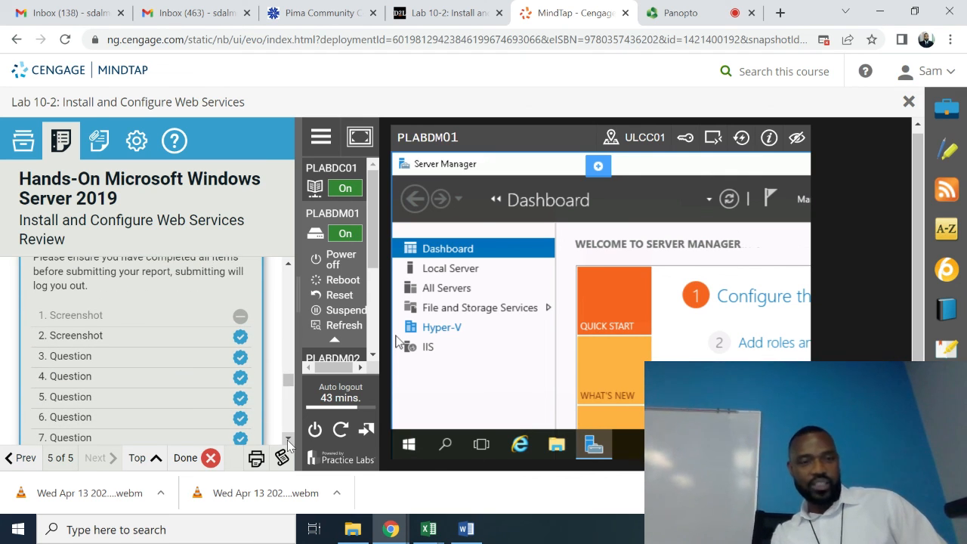
click(287, 439)
click(287, 440)
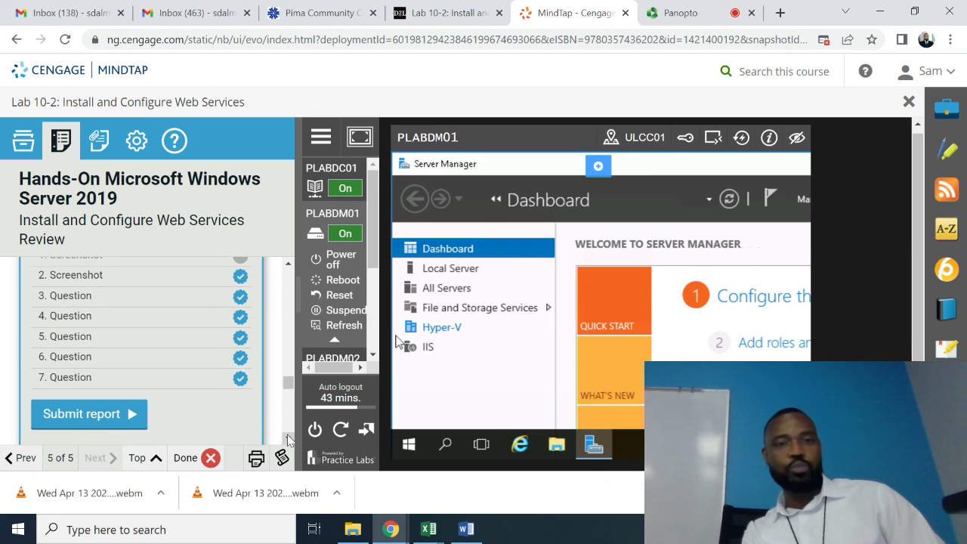
scroll(285, 274, up, 2)
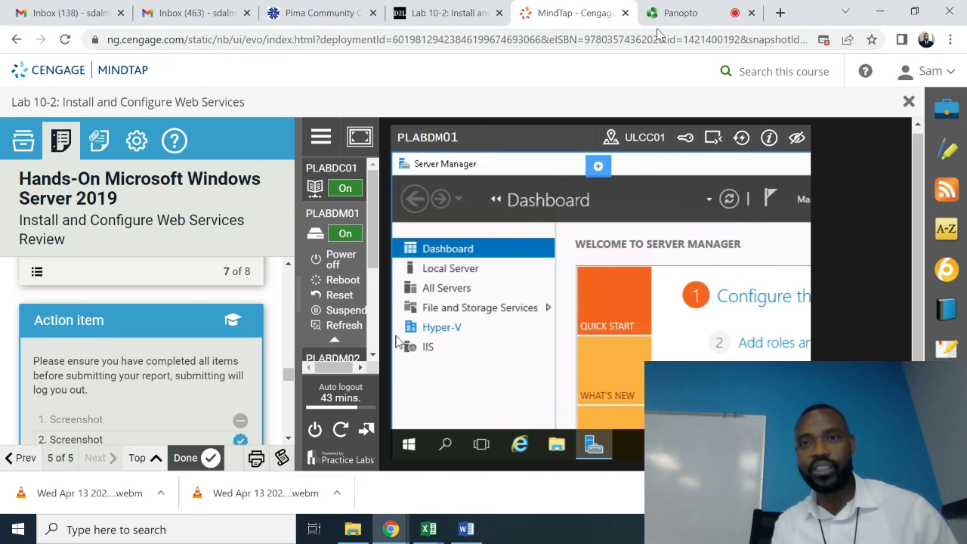
click(678, 15)
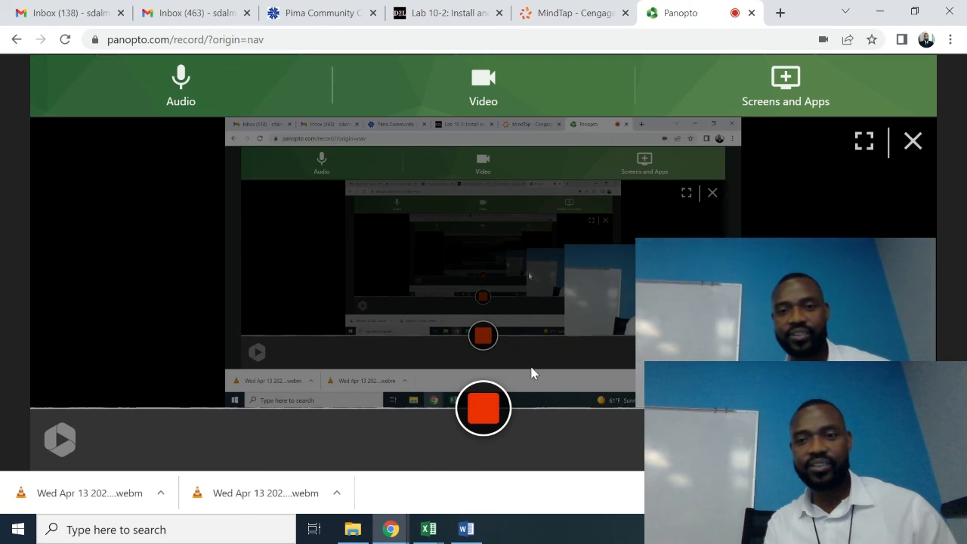